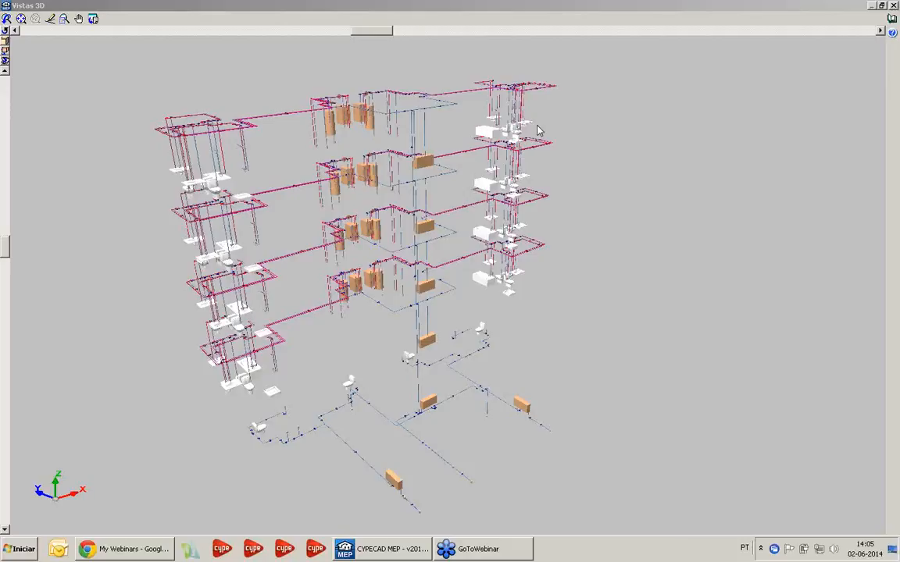
Inspect the building's complete water supply network from several angles in the 3D view and close that view
{"action": "left_click_drag", "start_coordinate": [433, 265], "coordinate": [393, 116]}
{"action": "left_click_drag", "start_coordinate": [407, 436], "coordinate": [369, 466]}
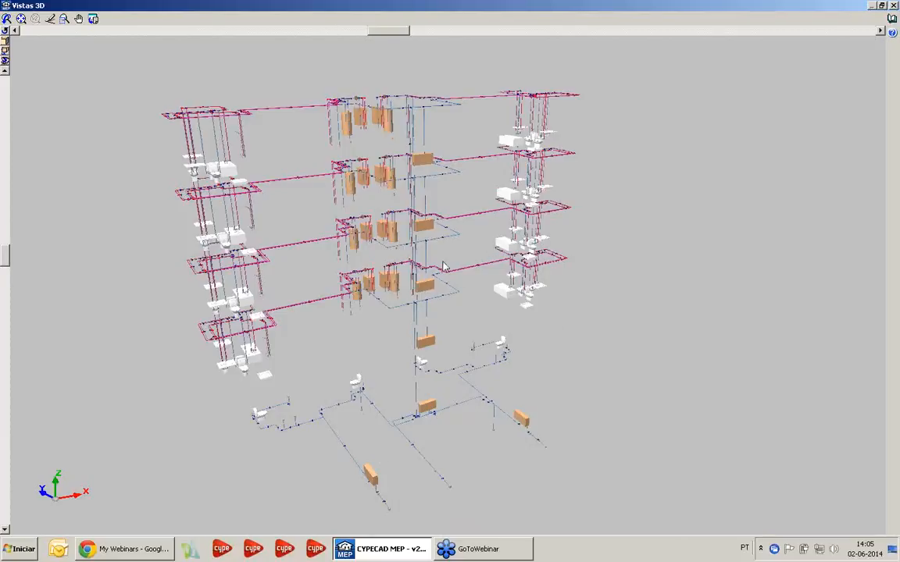
{"action": "left_click_drag", "start_coordinate": [399, 239], "coordinate": [459, 281]}
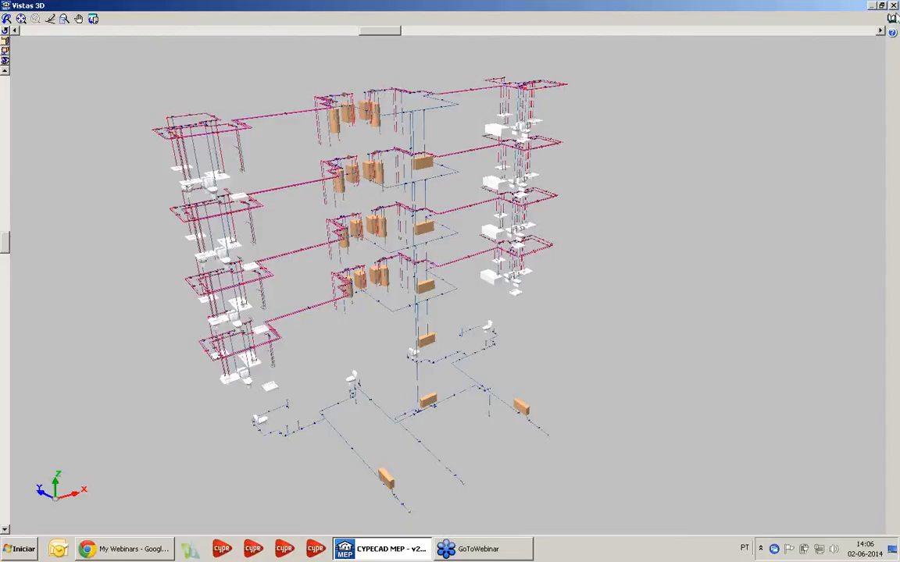
{"action": "left_click", "coordinate": [893, 6]}
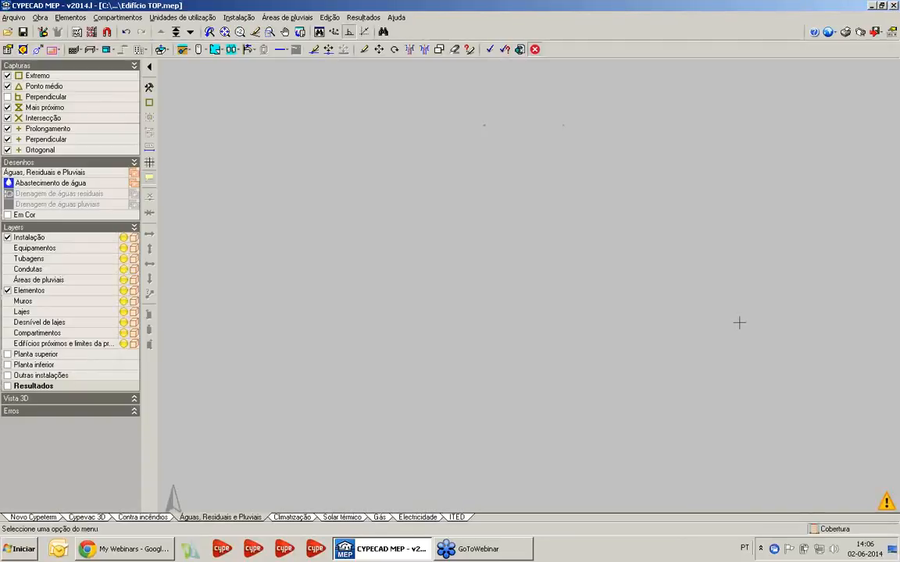
Display the Piso 0 (Comércio_Escritório) floor plan to view its whole water supply layout
{"action": "left_click", "coordinate": [176, 32]}
{"action": "left_click", "coordinate": [410, 296]}
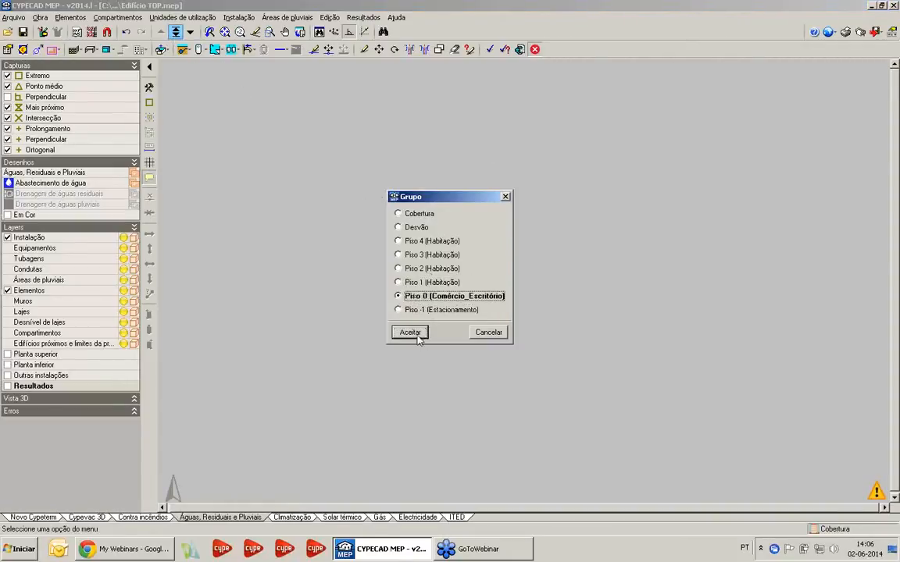
{"action": "left_click", "coordinate": [419, 336]}
{"action": "scroll", "coordinate": [418, 354], "scroll_direction": "down", "scroll_amount": 2}
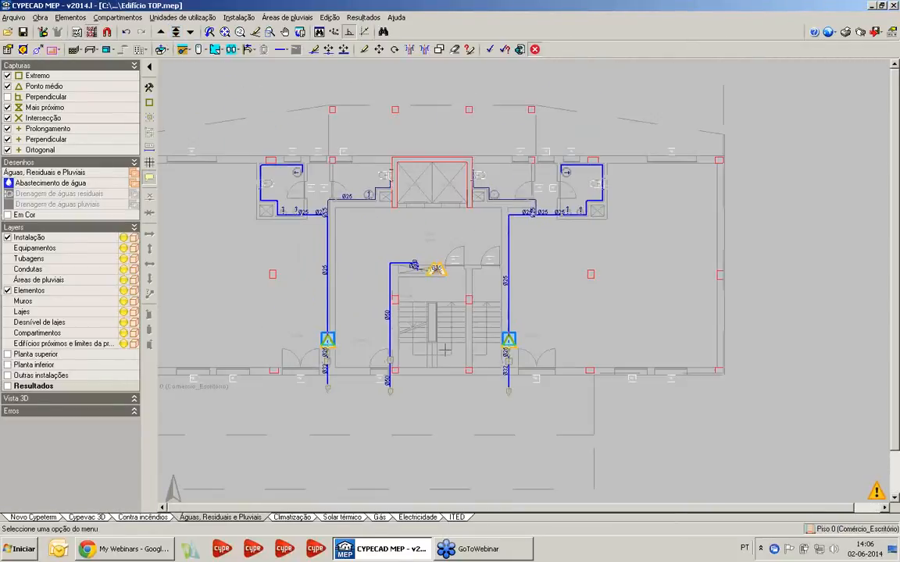
{"action": "scroll", "coordinate": [500, 365], "scroll_direction": "down", "scroll_amount": 1}
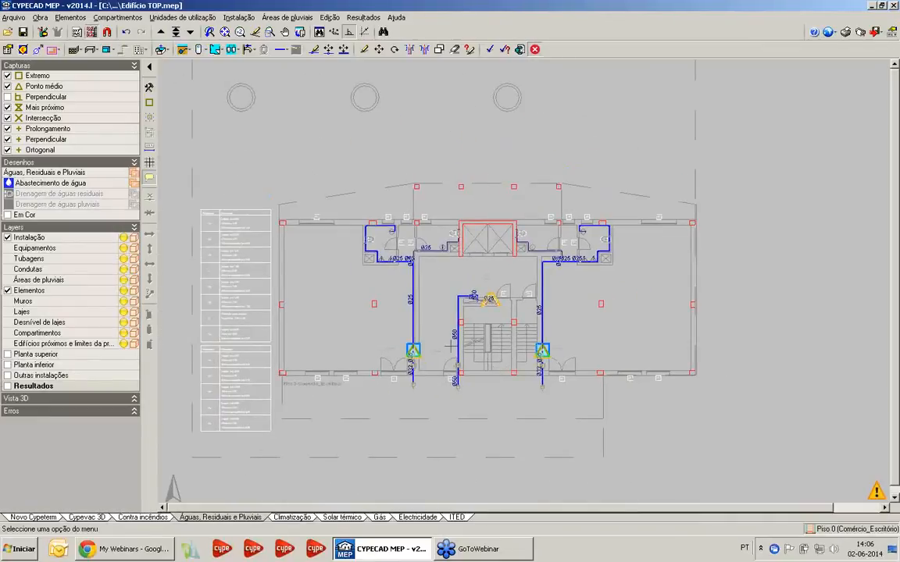
Open the project Edifício TOP - Início from the file manager
{"action": "left_click", "coordinate": [17, 18]}
{"action": "left_click", "coordinate": [43, 62]}
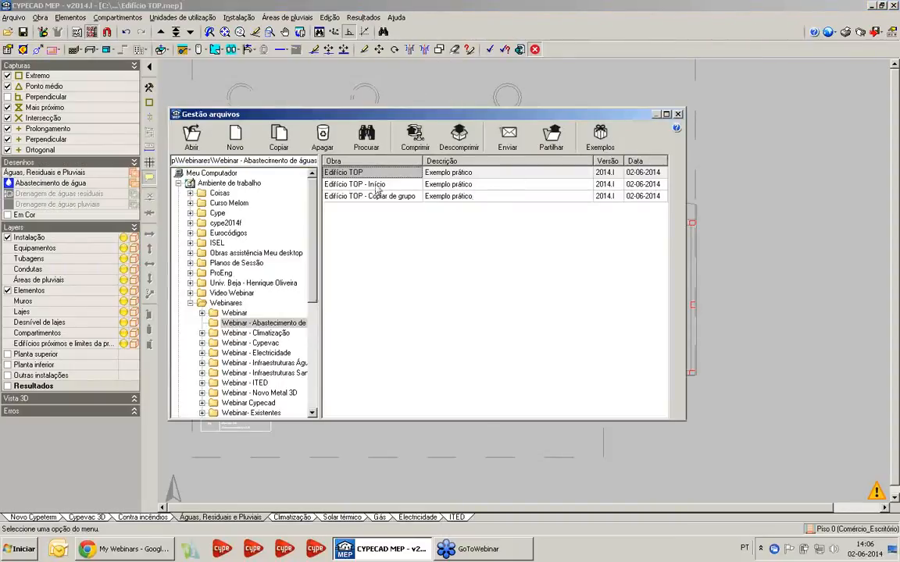
{"action": "double_click", "coordinate": [341, 173]}
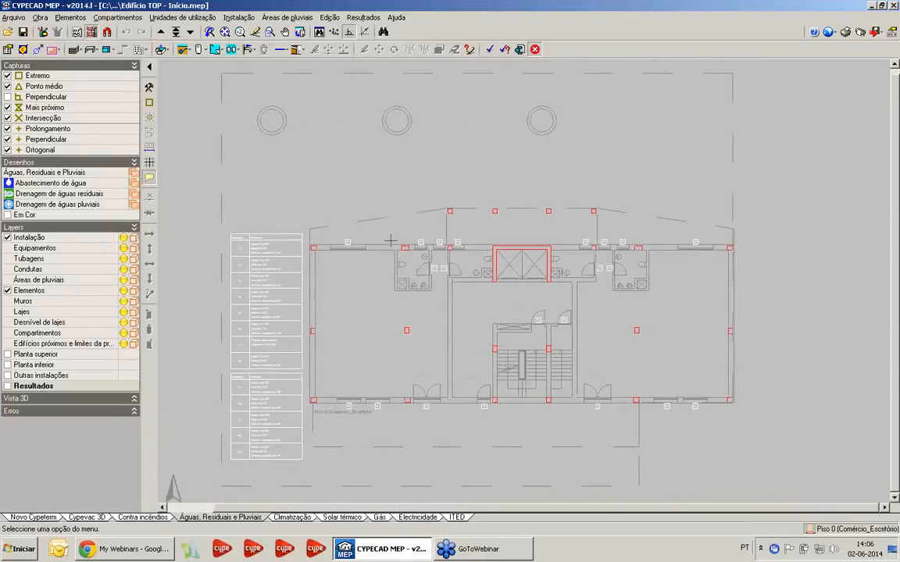
Confirm Multifamiliar as the project's building type
{"action": "left_click", "coordinate": [39, 18]}
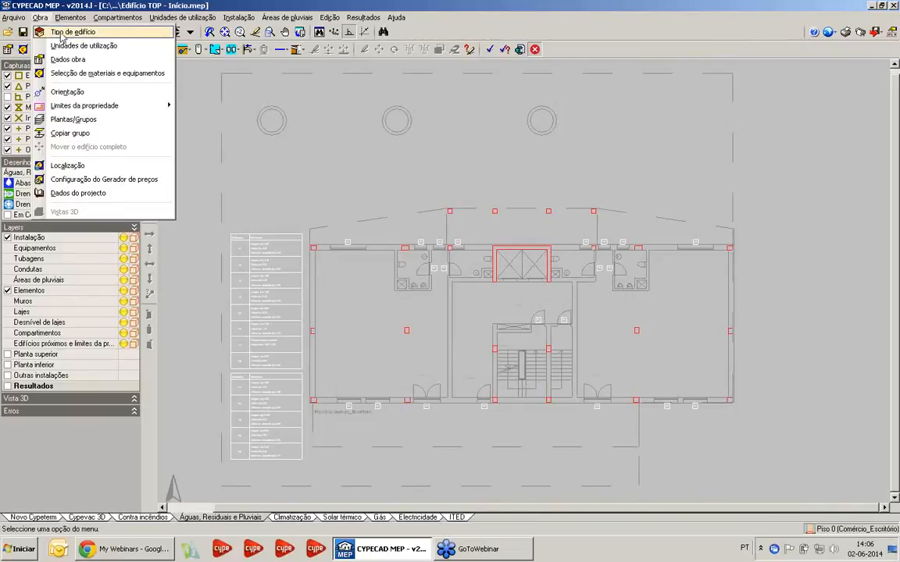
{"action": "left_click", "coordinate": [73, 32]}
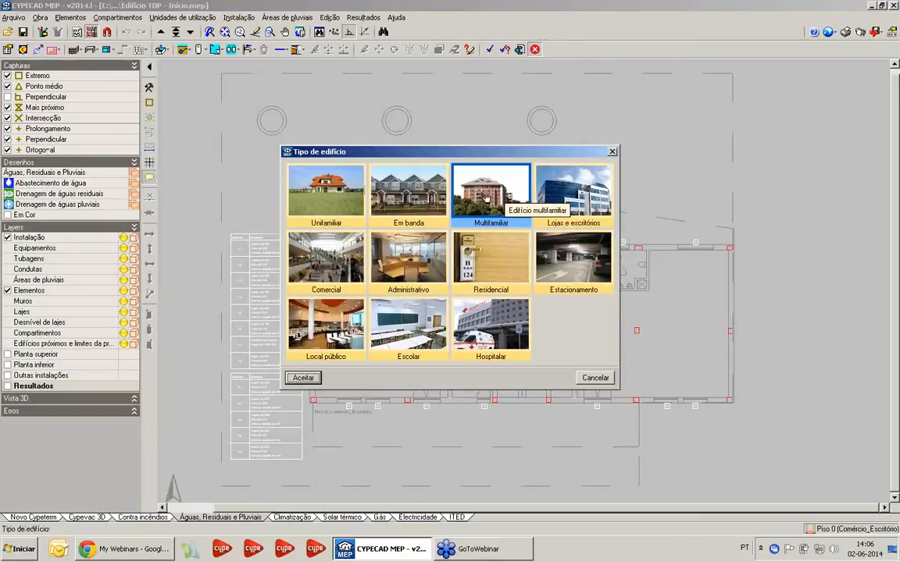
{"action": "key", "text": "Return"}
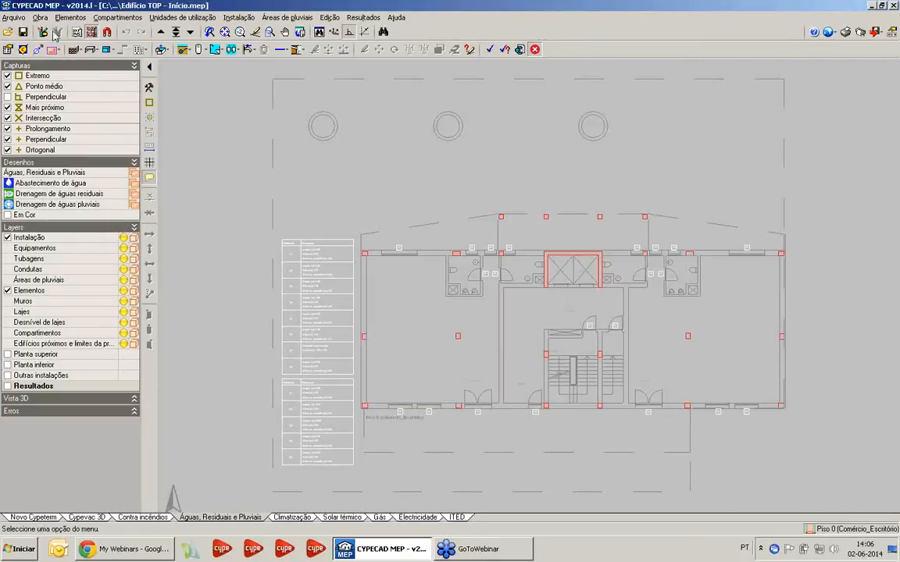
Review the dwelling type, identical dwelling count and double bedroom options of the units of use, and leave without saving changes
{"action": "left_click", "coordinate": [40, 17]}
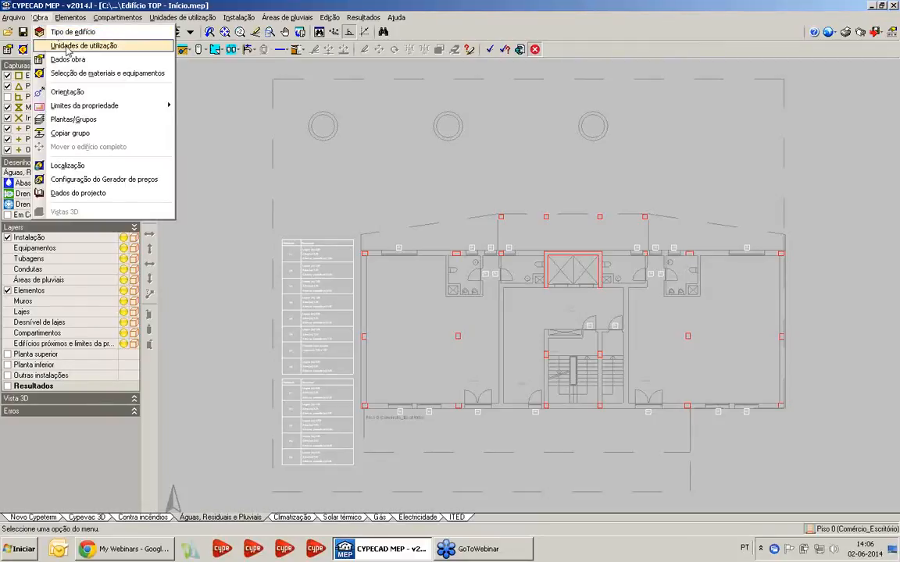
{"action": "left_click", "coordinate": [68, 47]}
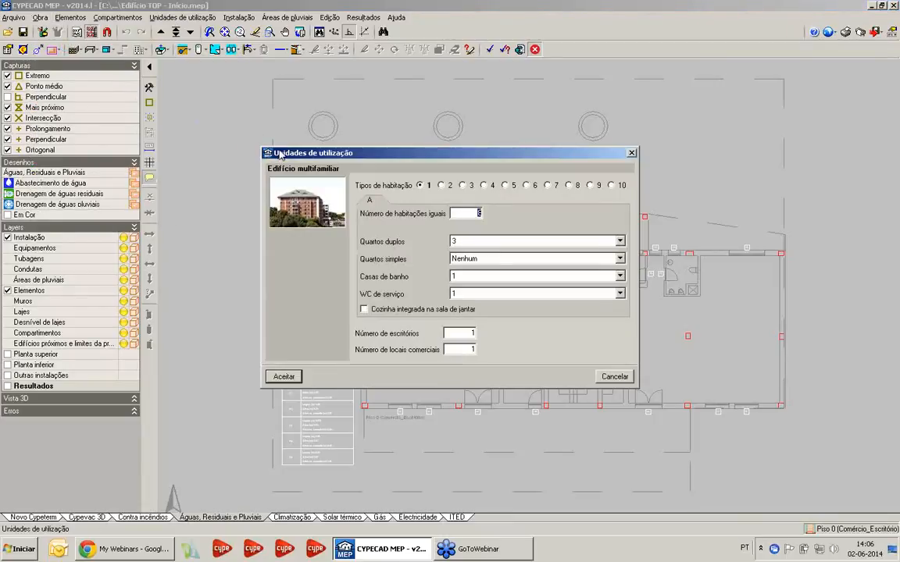
{"action": "left_click_drag", "start_coordinate": [362, 153], "coordinate": [353, 144]}
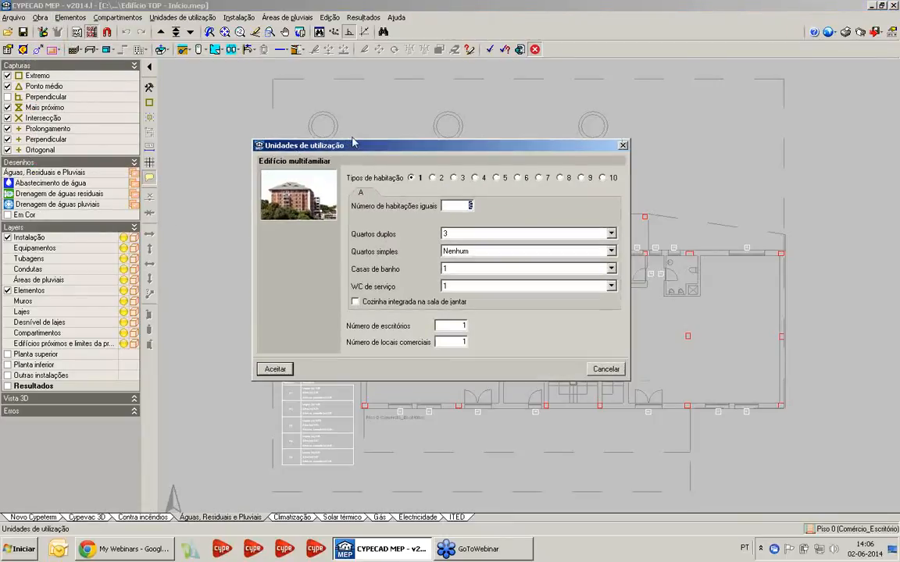
{"action": "left_click", "coordinate": [432, 178]}
{"action": "left_click", "coordinate": [454, 178]}
{"action": "left_click", "coordinate": [474, 178]}
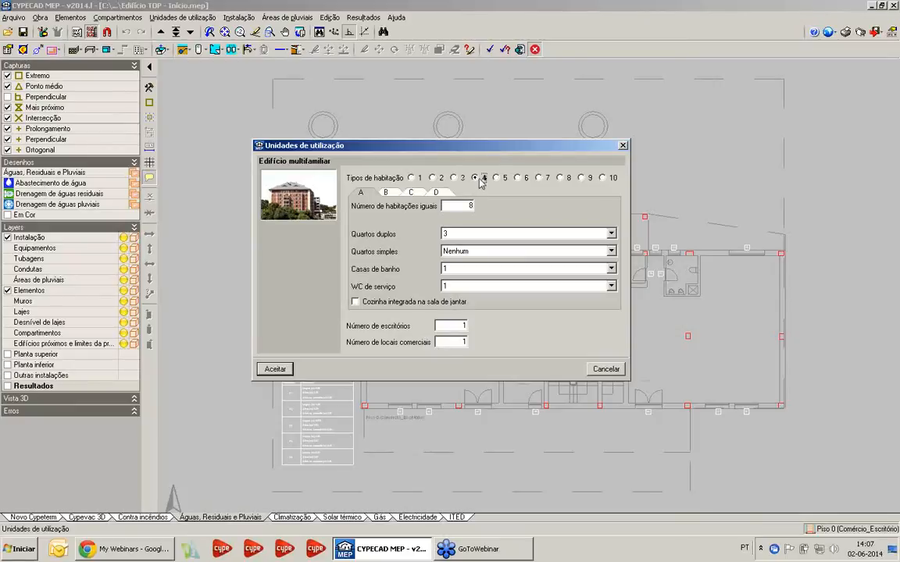
{"action": "left_click", "coordinate": [411, 179]}
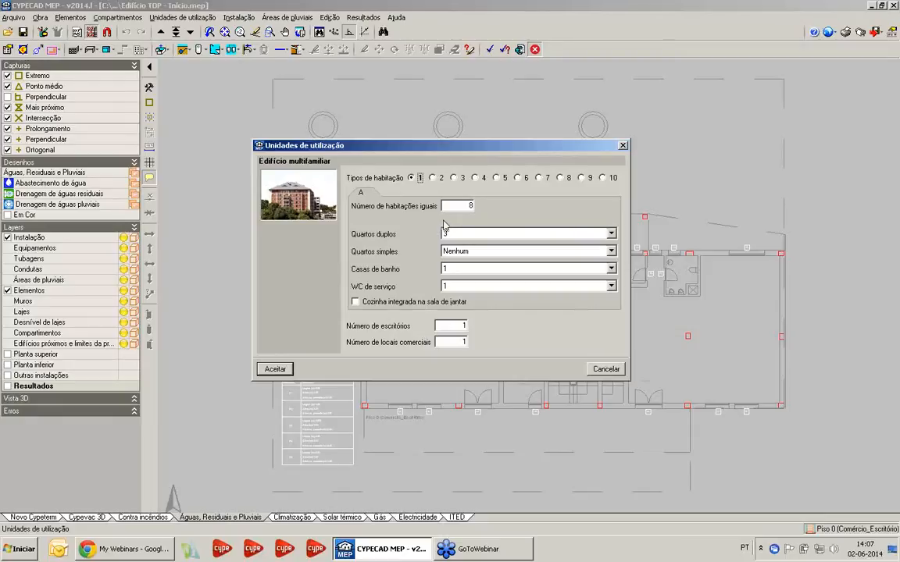
{"action": "left_click_drag", "start_coordinate": [466, 208], "coordinate": [501, 207]}
{"action": "left_click", "coordinate": [474, 235]}
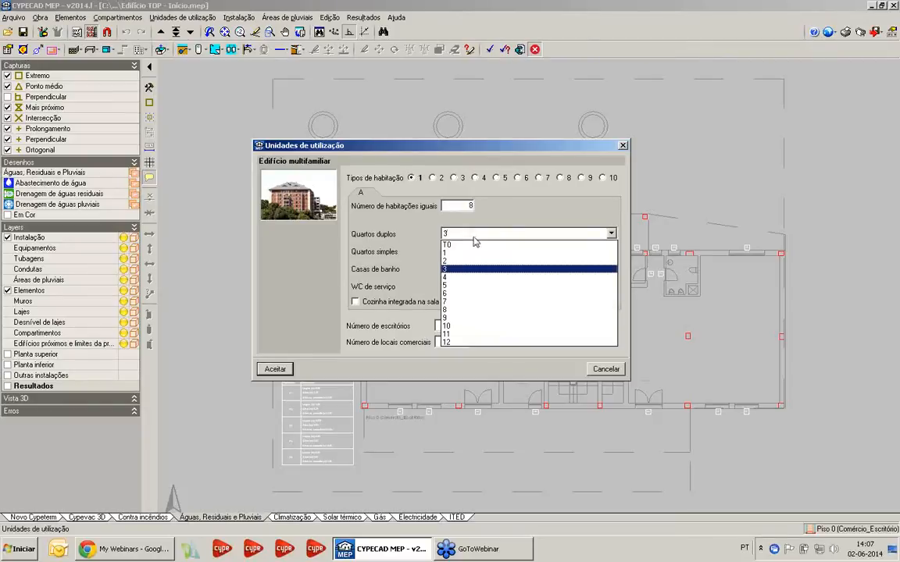
{"action": "left_click", "coordinate": [480, 240]}
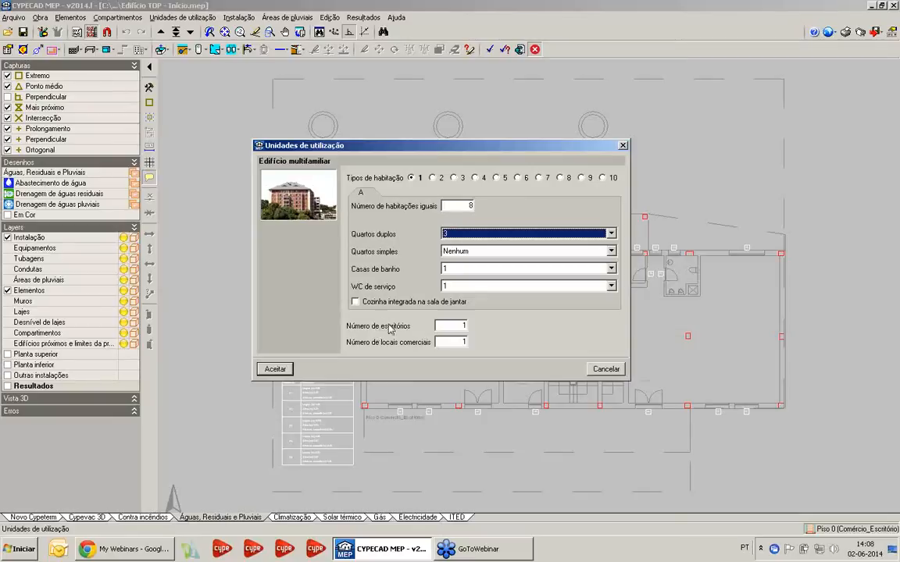
{"action": "left_click", "coordinate": [611, 374]}
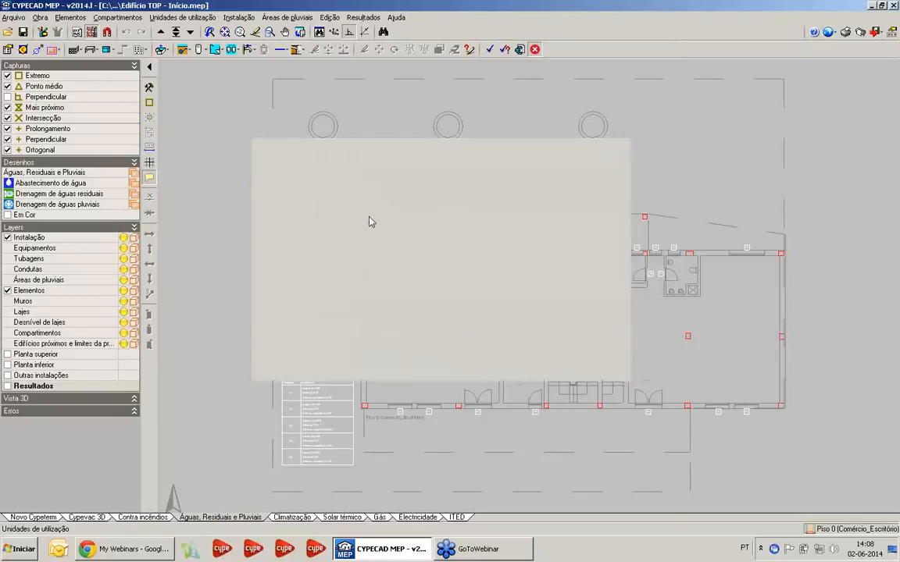
Disable Drenagem de águas in the project data, leaving only Abastecimento de água active
{"action": "left_click", "coordinate": [40, 17]}
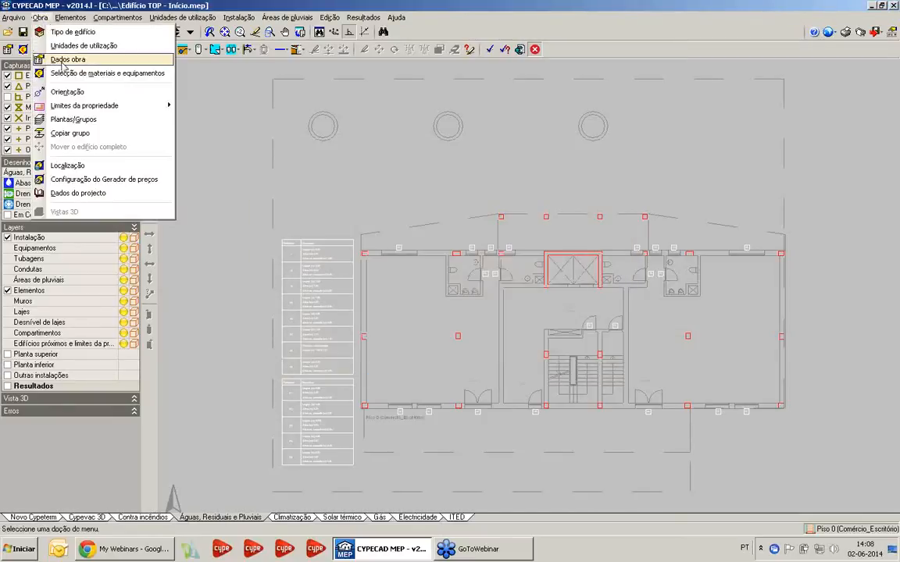
{"action": "left_click", "coordinate": [58, 60]}
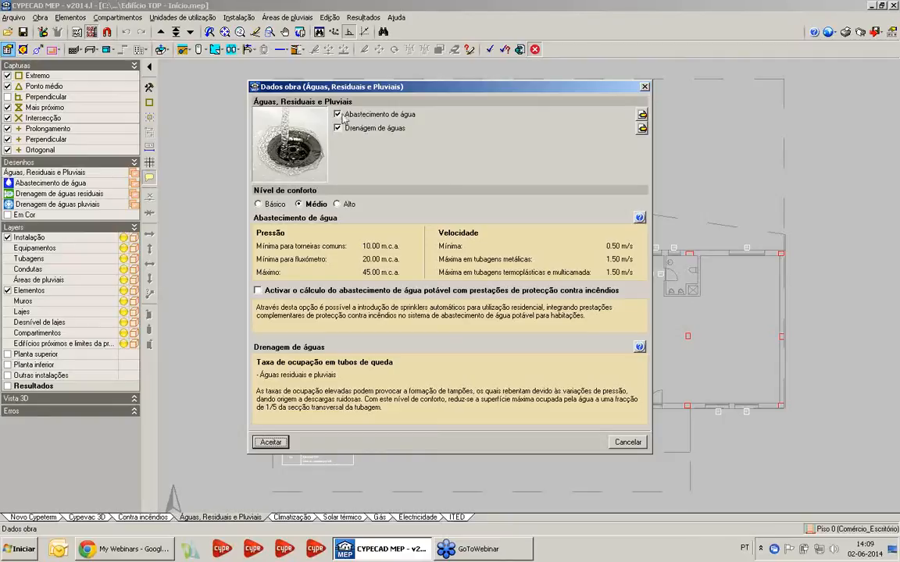
{"action": "left_click", "coordinate": [338, 129]}
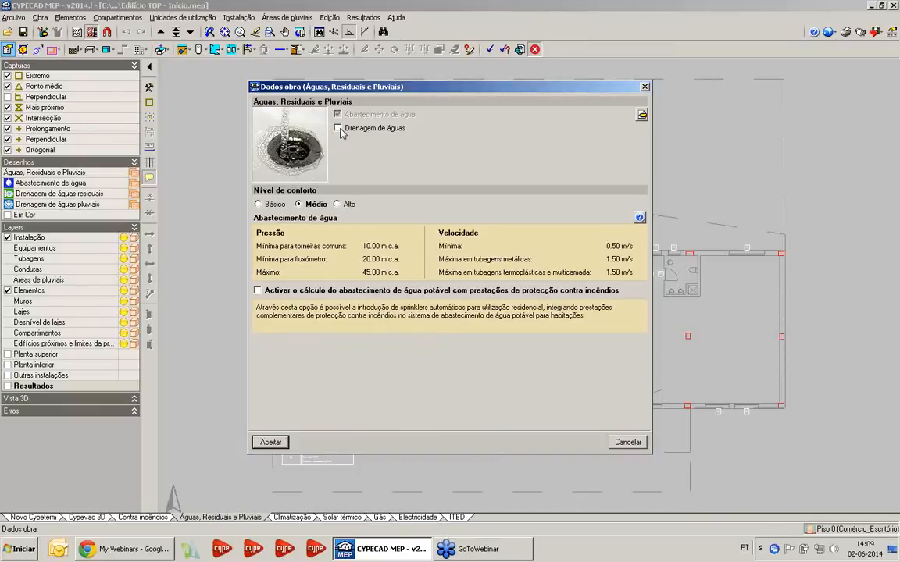
Examine the water supply options, comparing the simplified expression with the RGSPPDADAR simultaneity criterion, and leave without saving changes
{"action": "left_click", "coordinate": [641, 116]}
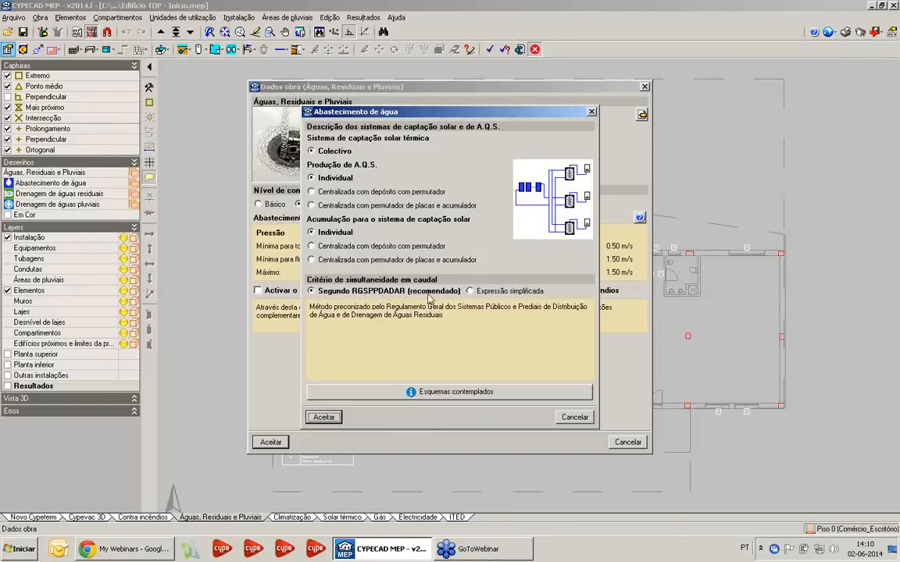
{"action": "left_click", "coordinate": [483, 294]}
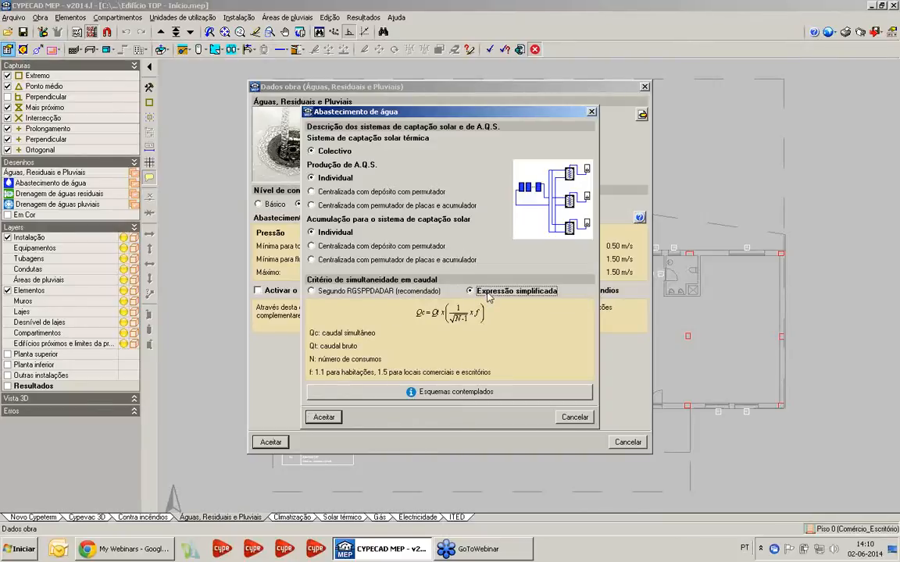
{"action": "left_click", "coordinate": [367, 291]}
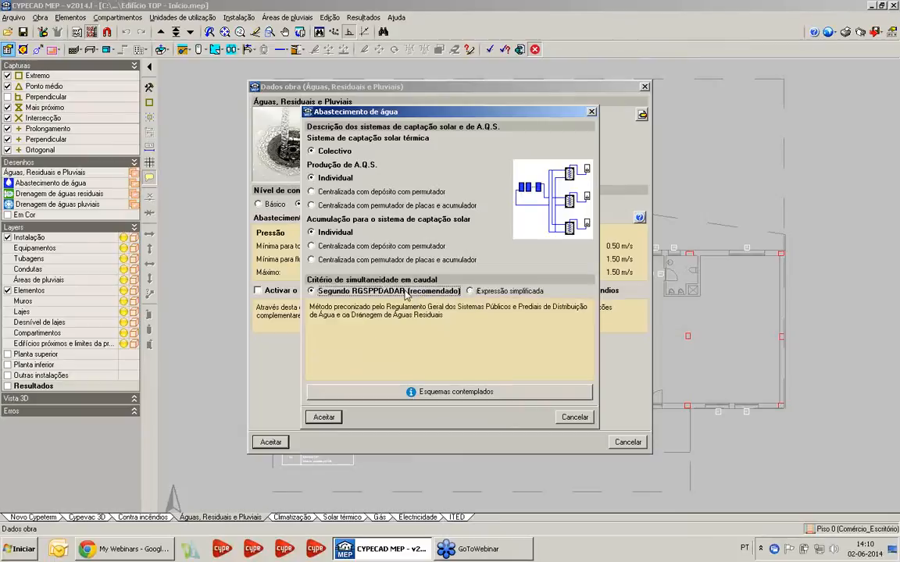
{"action": "left_click", "coordinate": [575, 417]}
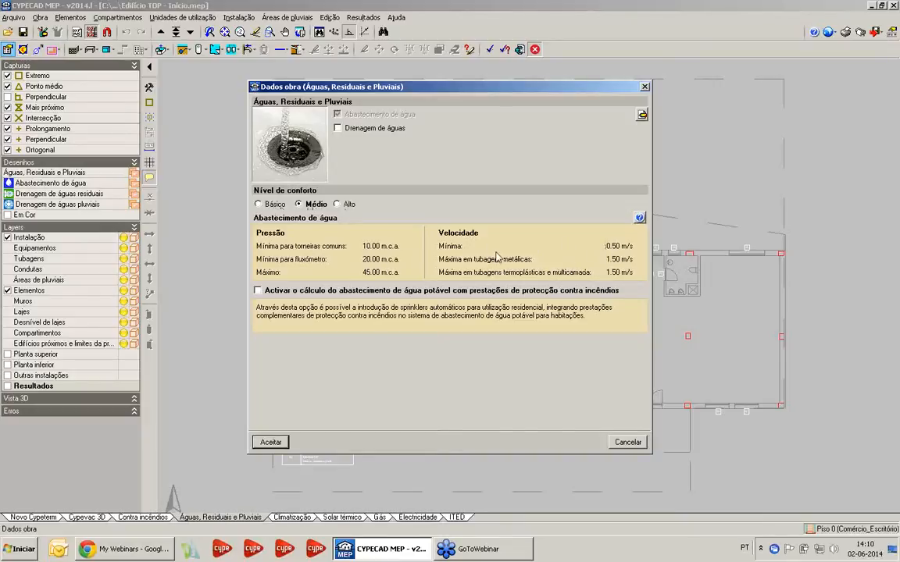
Compare the Básico, Médio and Alto comfort levels, keep Médio and accept the project data
{"action": "left_click", "coordinate": [259, 203]}
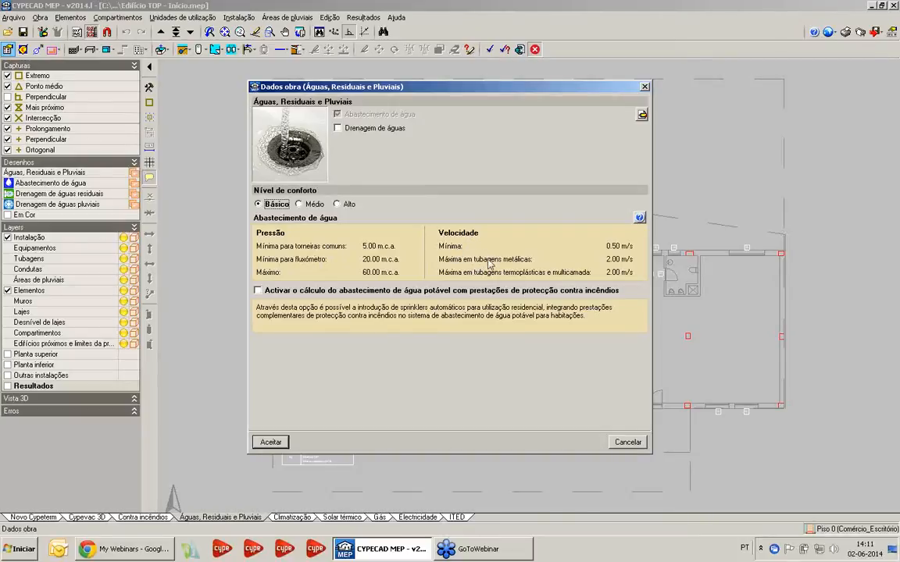
{"action": "left_click", "coordinate": [311, 204]}
{"action": "left_click", "coordinate": [342, 204]}
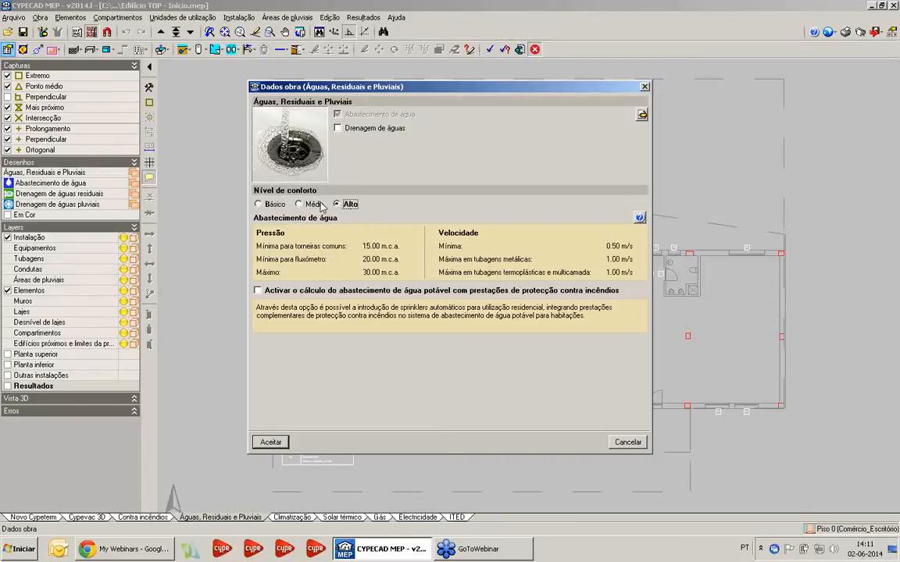
{"action": "left_click", "coordinate": [313, 205]}
{"action": "left_click", "coordinate": [278, 204]}
{"action": "left_click", "coordinate": [310, 204]}
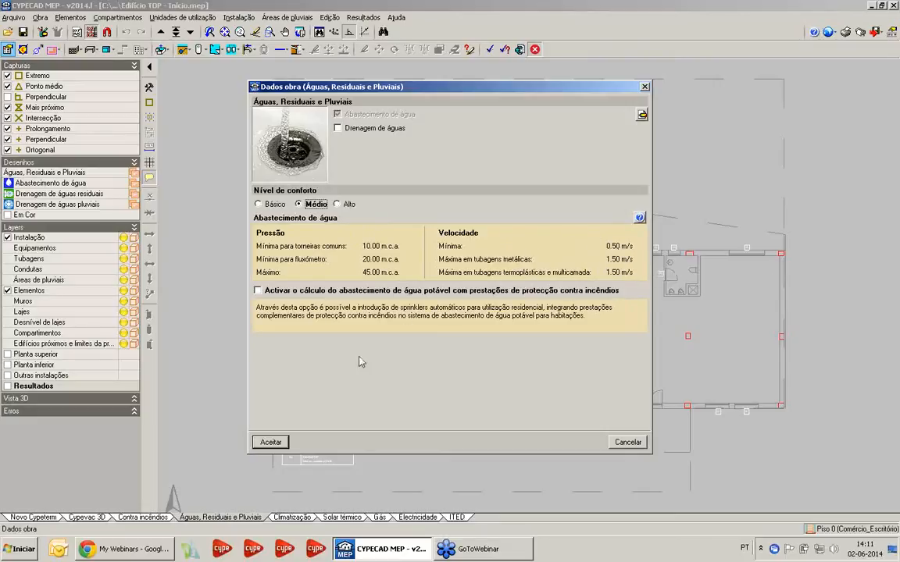
{"action": "left_click", "coordinate": [270, 442]}
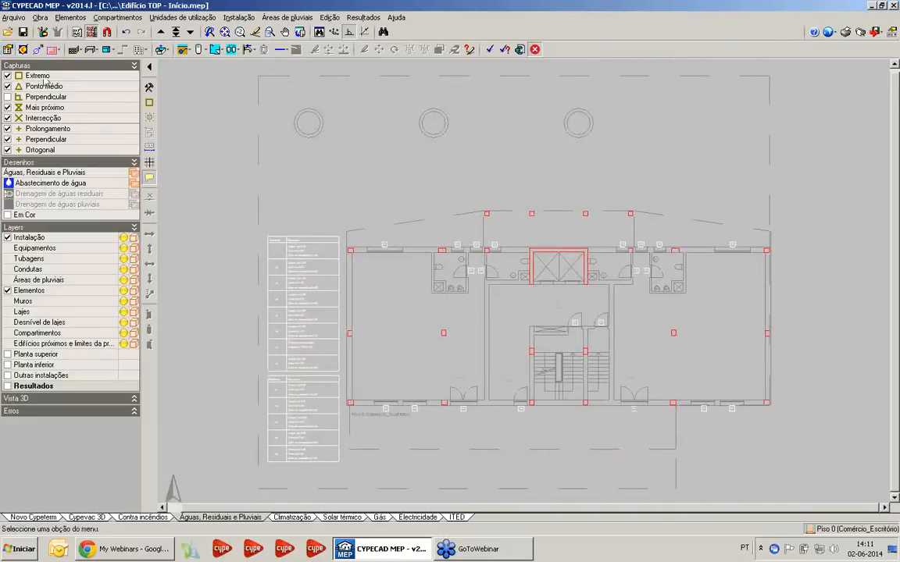
Examine the Ramais de distribuição options under Águas in the project's materials and equipment selection
{"action": "left_click", "coordinate": [39, 18]}
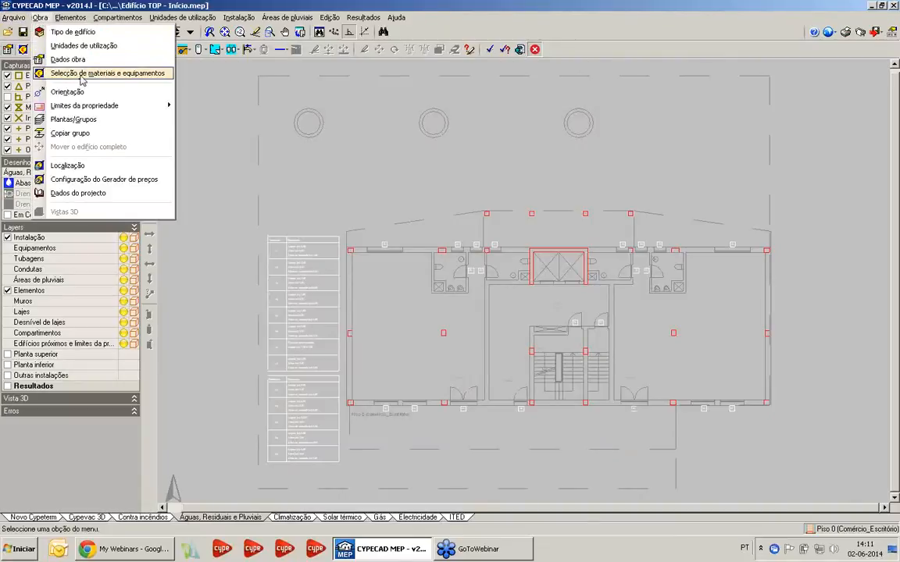
{"action": "left_click", "coordinate": [81, 75]}
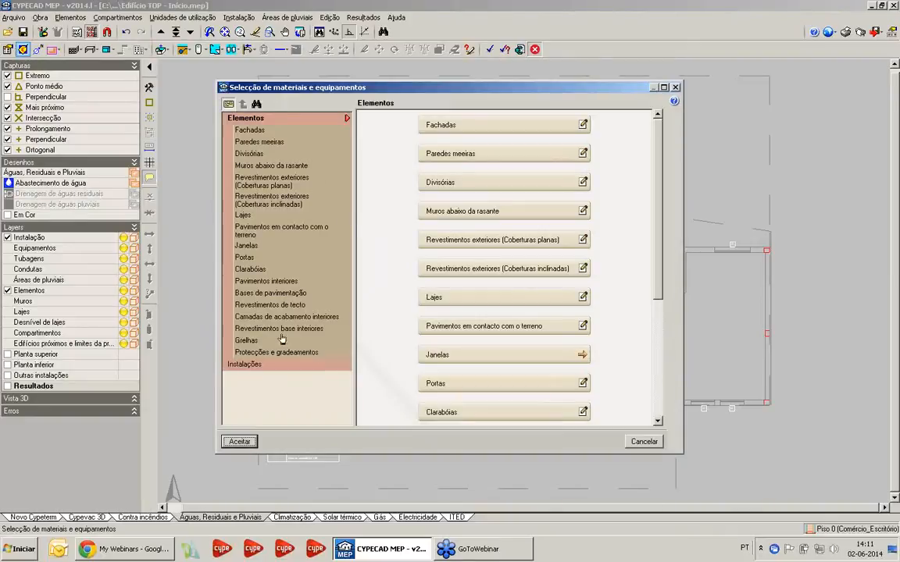
{"action": "left_click", "coordinate": [252, 364]}
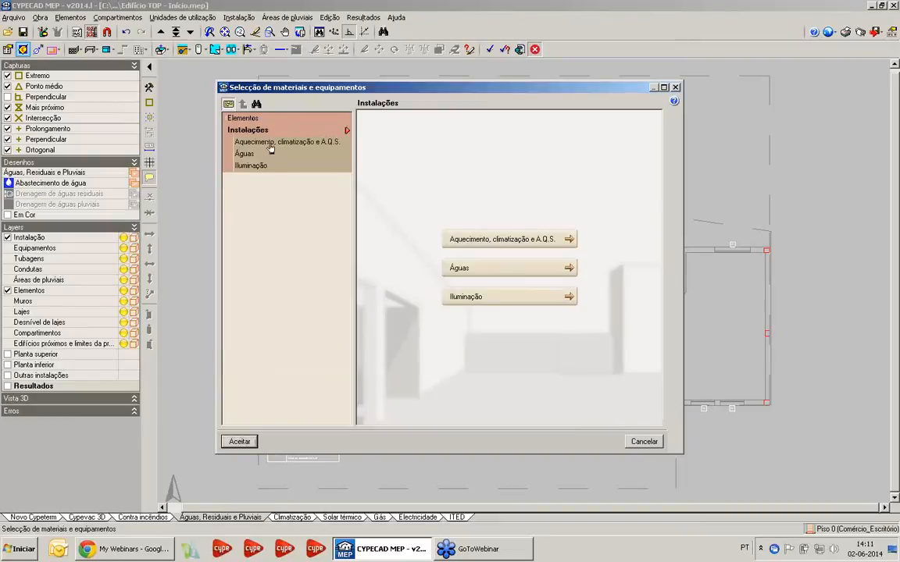
{"action": "left_click", "coordinate": [244, 141]}
{"action": "left_click", "coordinate": [275, 168]}
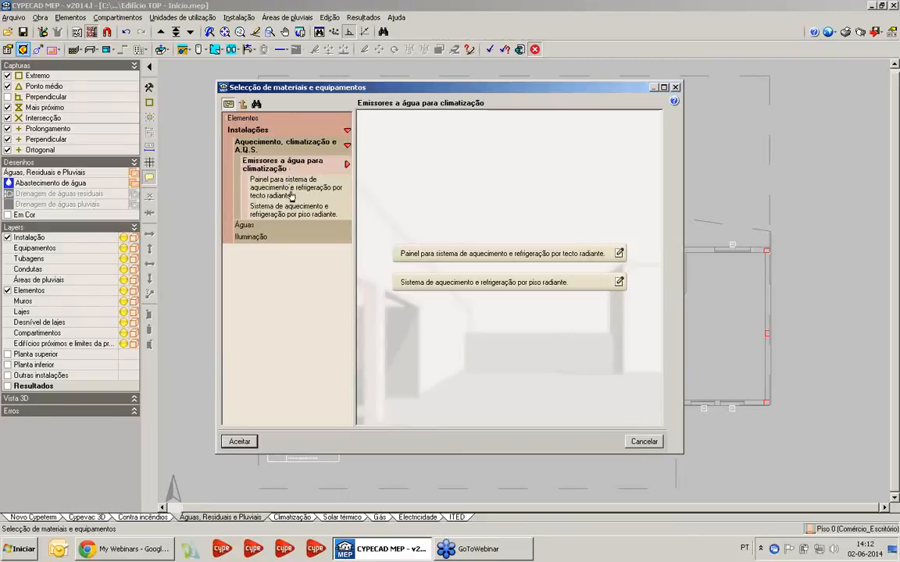
{"action": "left_click", "coordinate": [246, 226]}
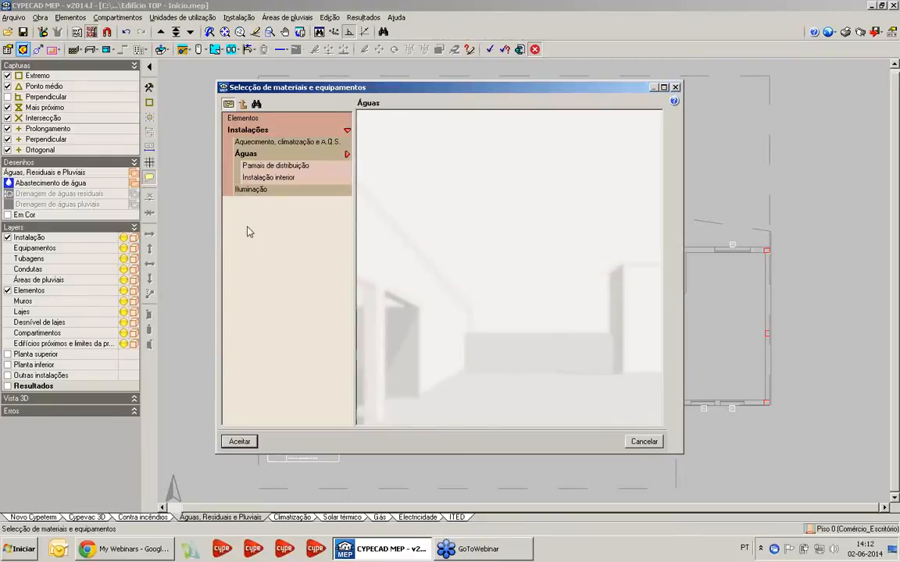
{"action": "left_click", "coordinate": [273, 167]}
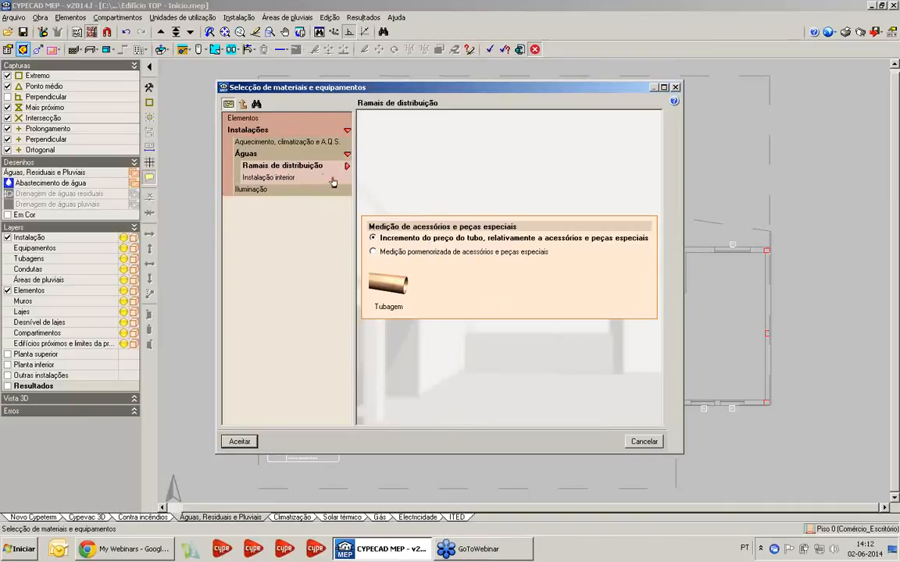
Review the manufacturer, type, material and joint options of the interior installation's Válvula de corte, and leave without saving changes
{"action": "left_click", "coordinate": [270, 177]}
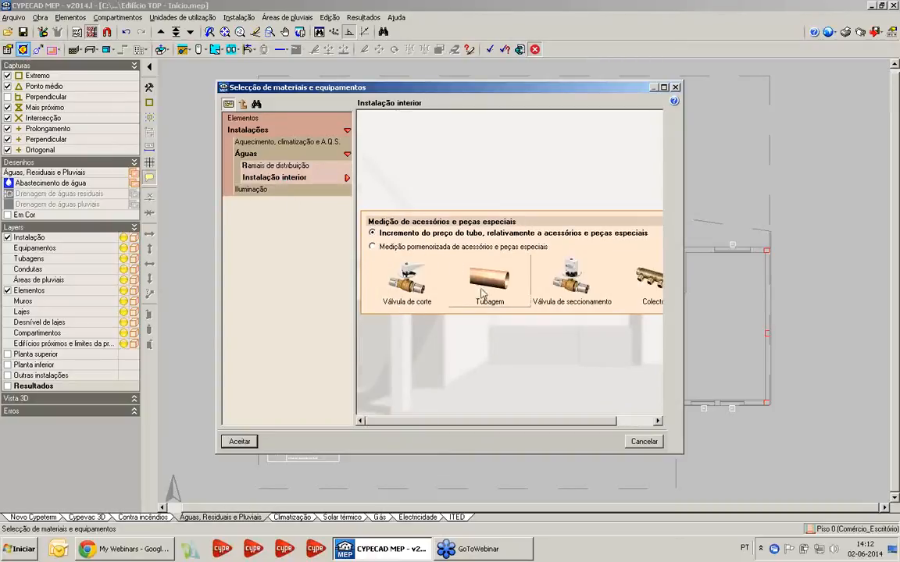
{"action": "left_click", "coordinate": [409, 290]}
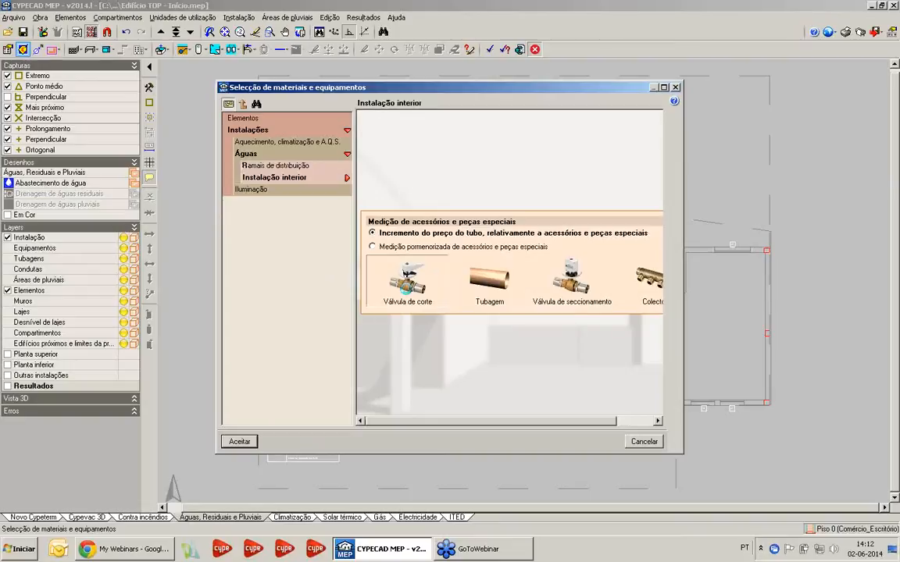
{"action": "double_click", "coordinate": [407, 291]}
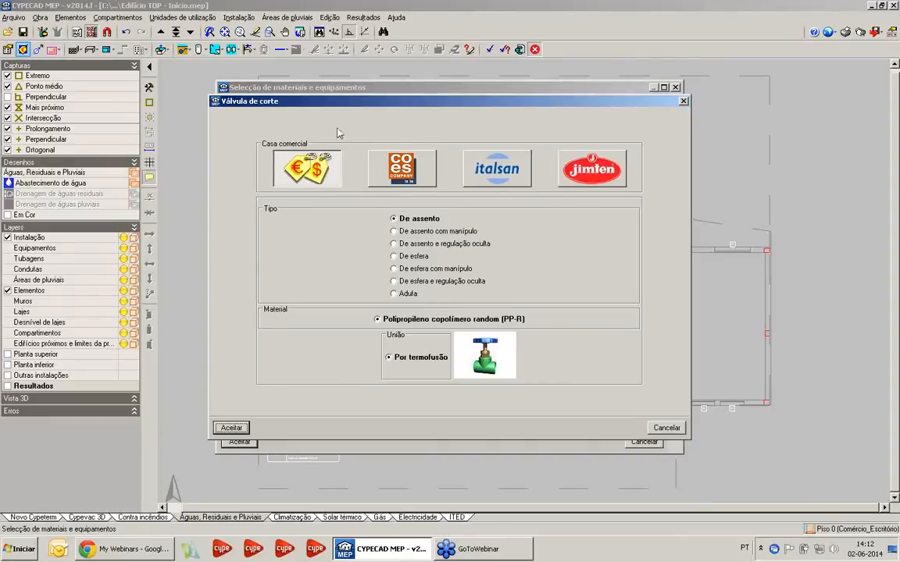
{"action": "left_click", "coordinate": [683, 101]}
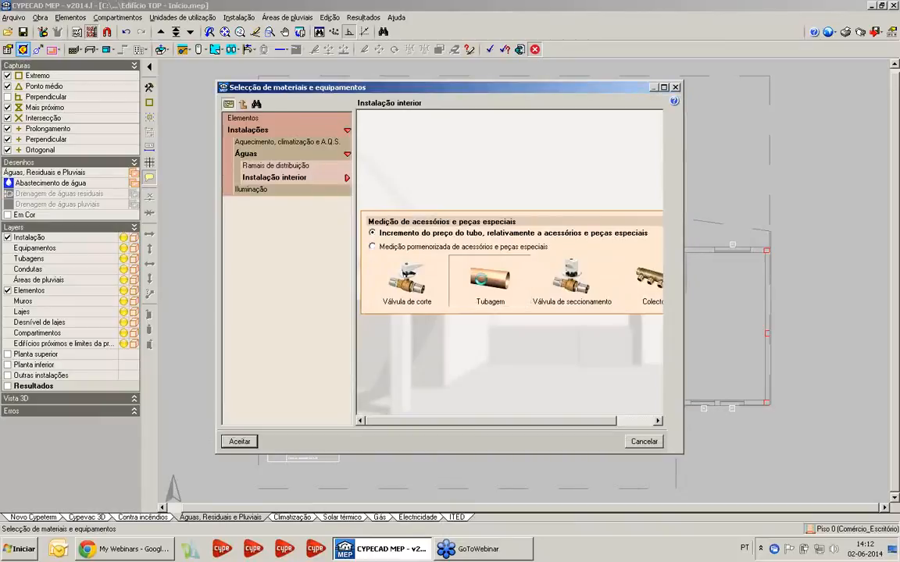
Review the interior installation's Tubagem placement types, pipe materials and nominal pressure options, and leave without saving changes
{"action": "left_click", "coordinate": [452, 270]}
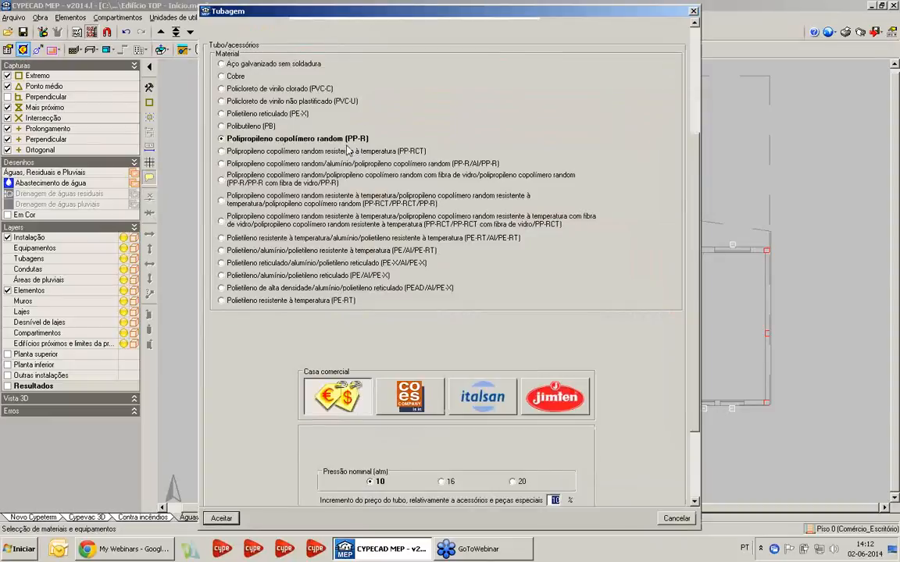
{"action": "scroll", "coordinate": [362, 182], "scroll_direction": "down", "scroll_amount": 2}
{"action": "scroll", "coordinate": [344, 211], "scroll_direction": "up", "scroll_amount": 5}
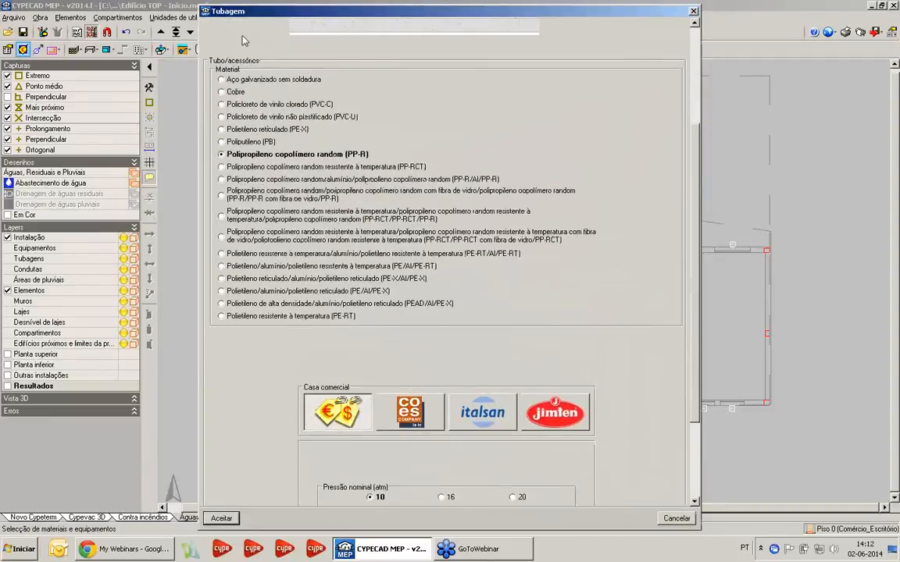
{"action": "scroll", "coordinate": [341, 219], "scroll_direction": "up", "scroll_amount": 1}
{"action": "scroll", "coordinate": [383, 235], "scroll_direction": "down", "scroll_amount": 5}
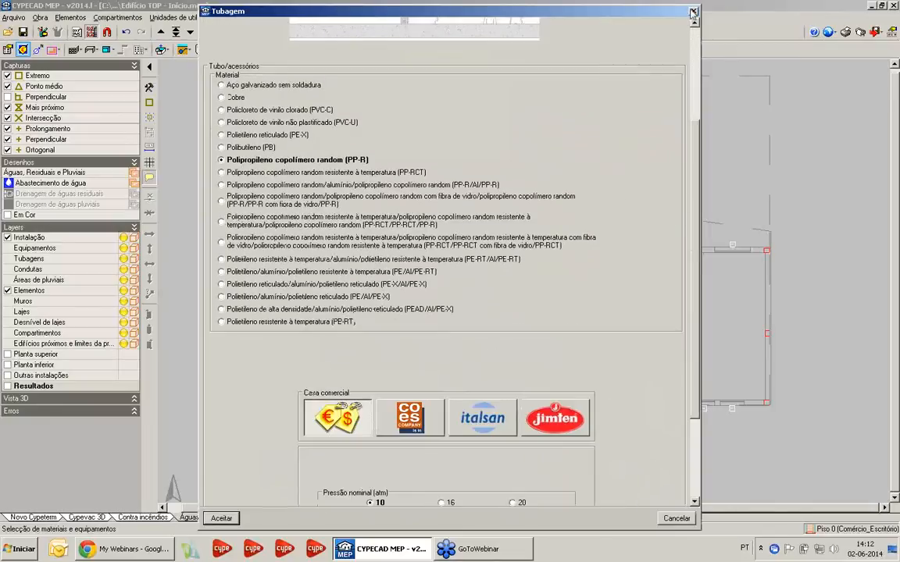
{"action": "scroll", "coordinate": [428, 249], "scroll_direction": "up", "scroll_amount": 7}
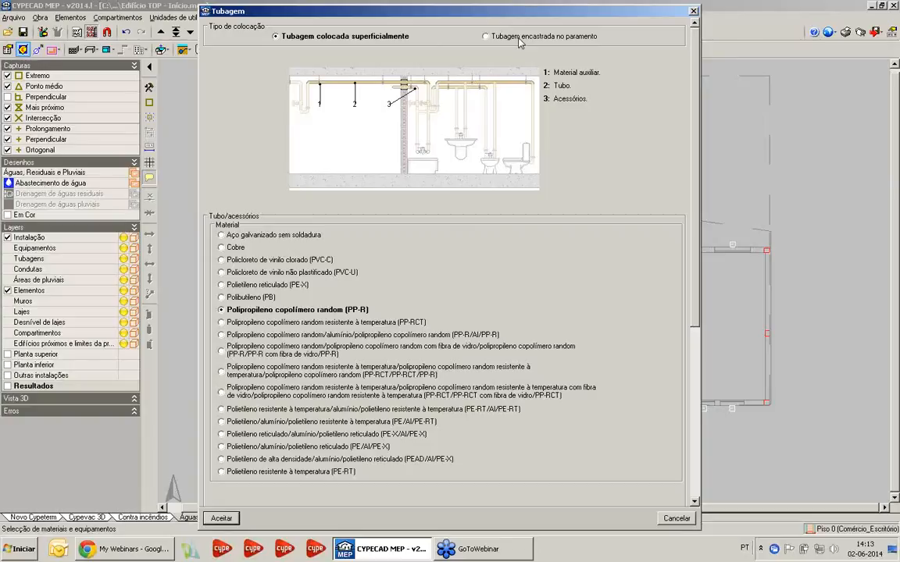
{"action": "scroll", "coordinate": [405, 364], "scroll_direction": "down", "scroll_amount": 5}
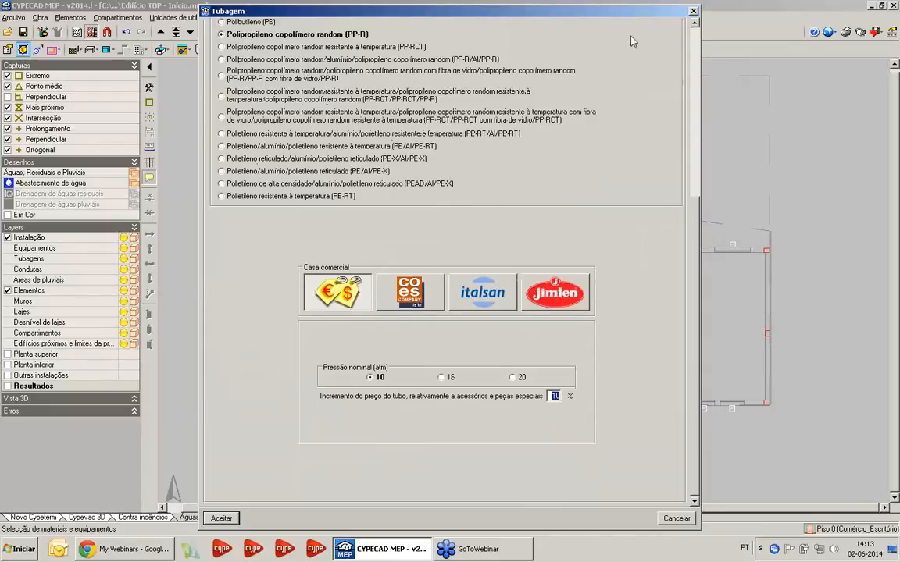
{"action": "left_click", "coordinate": [694, 12]}
Try the Adufa type for the interior Válvula de seccionamento, and leave the materials selection without saving changes
{"action": "left_click", "coordinate": [576, 273]}
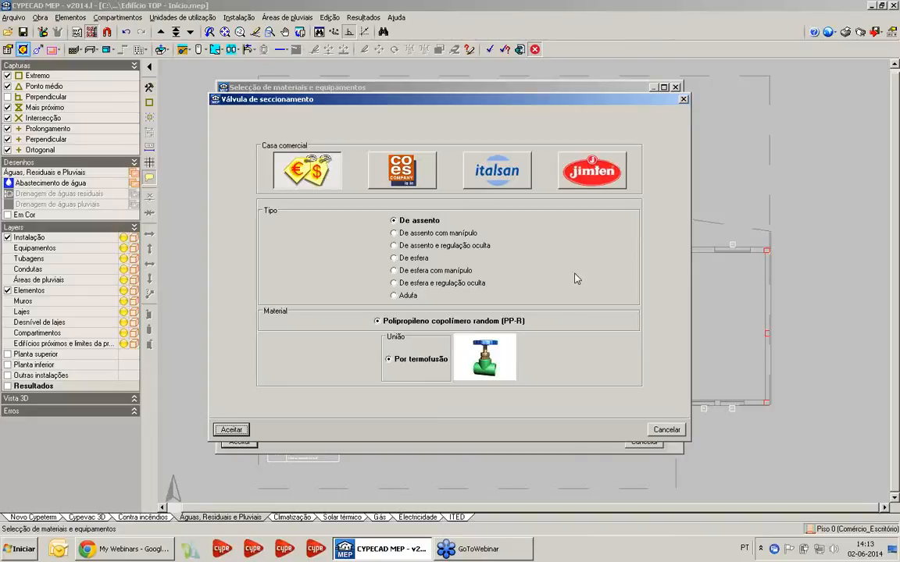
{"action": "left_click", "coordinate": [364, 257]}
{"action": "left_click", "coordinate": [403, 297]}
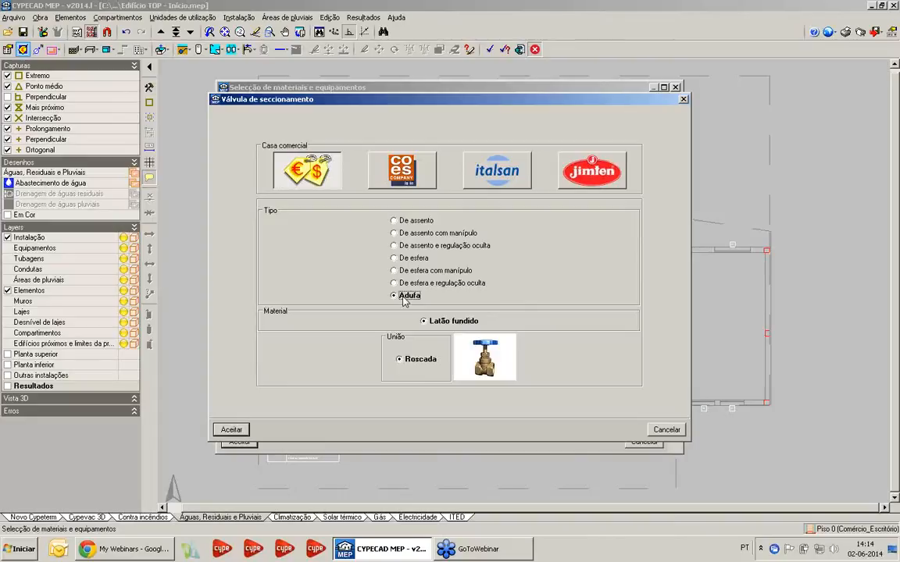
{"action": "left_click", "coordinate": [665, 431]}
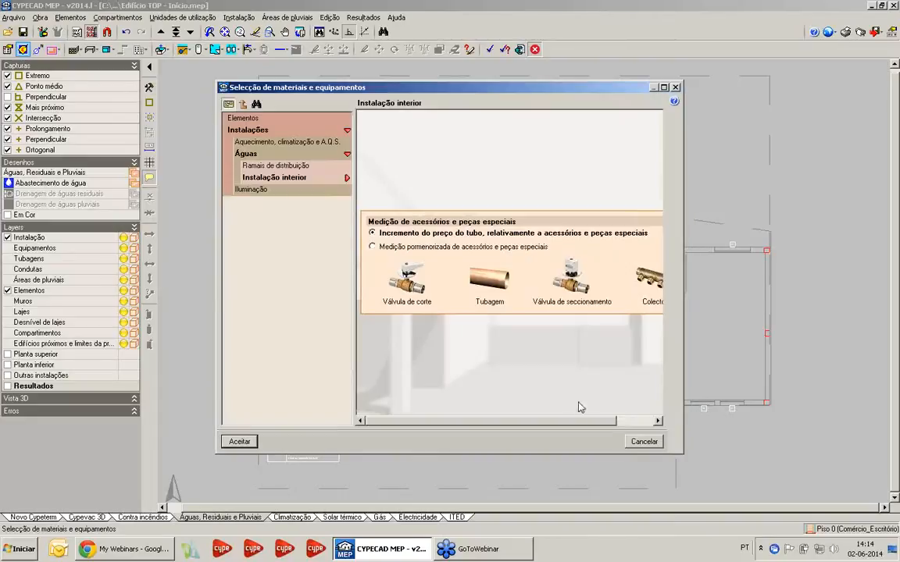
{"action": "left_click", "coordinate": [634, 438]}
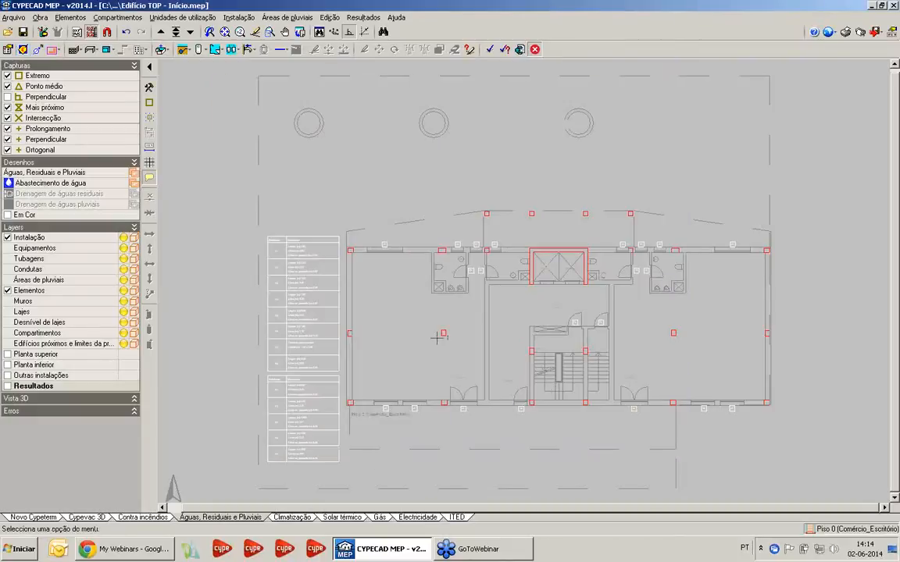
Add a group of one 3.00 m floor above ground level in the floor groups, and delete it again
{"action": "left_click", "coordinate": [47, 18]}
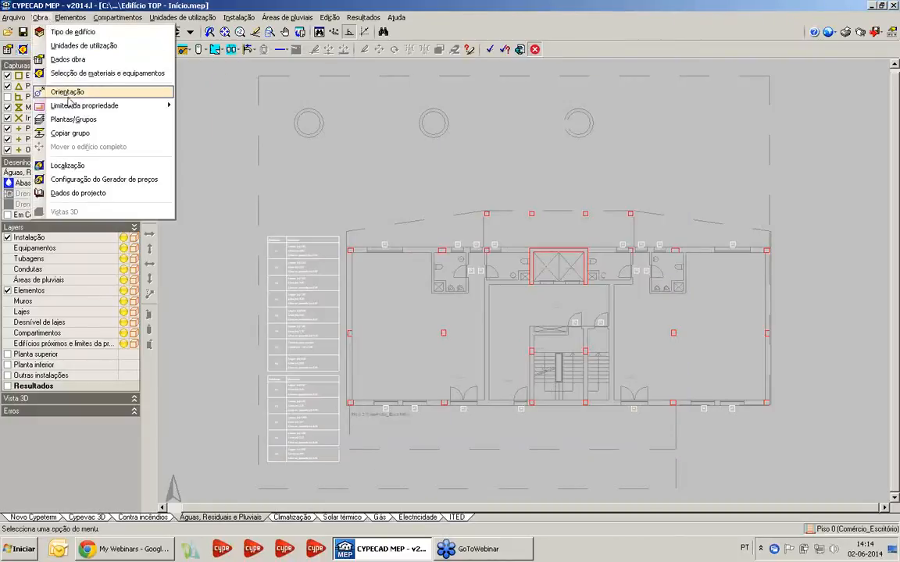
{"action": "left_click", "coordinate": [114, 119]}
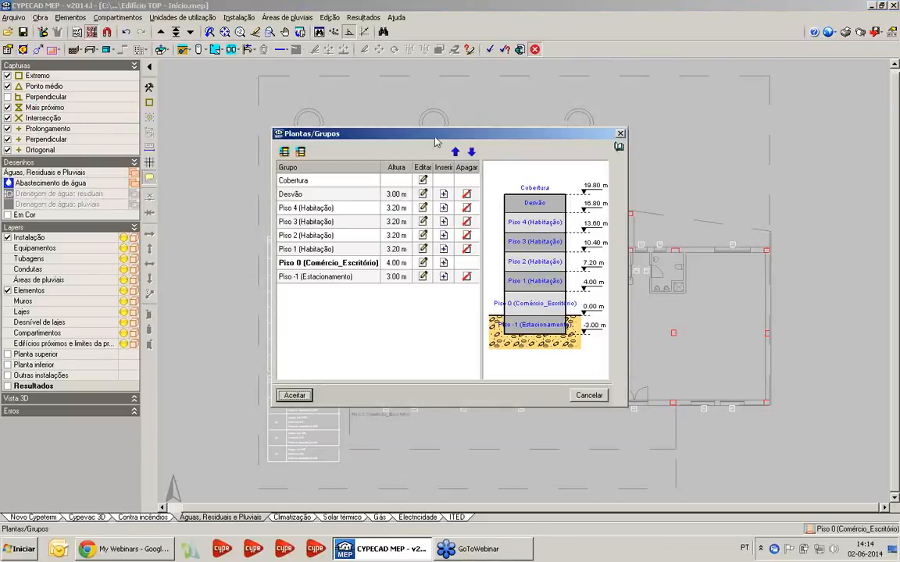
{"action": "left_click_drag", "start_coordinate": [438, 138], "coordinate": [415, 134]}
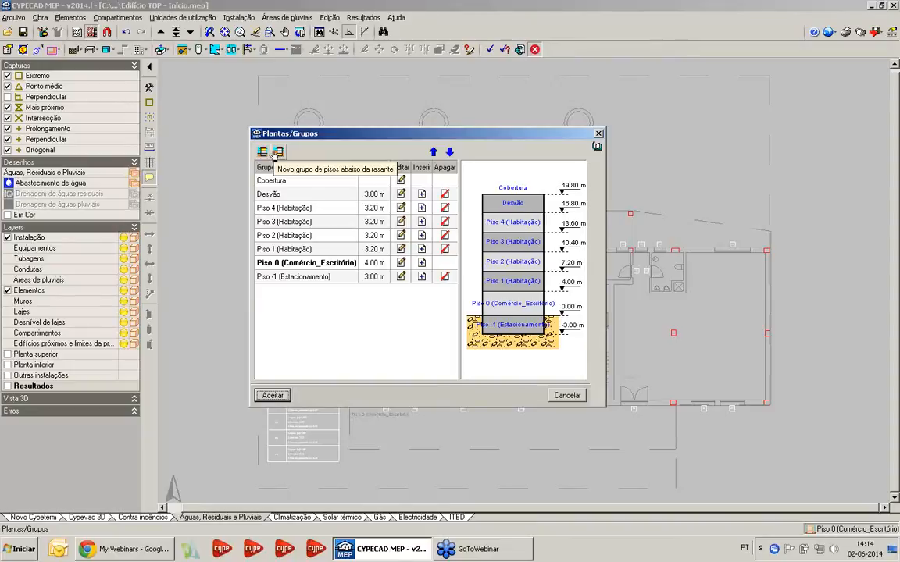
{"action": "left_click", "coordinate": [263, 152]}
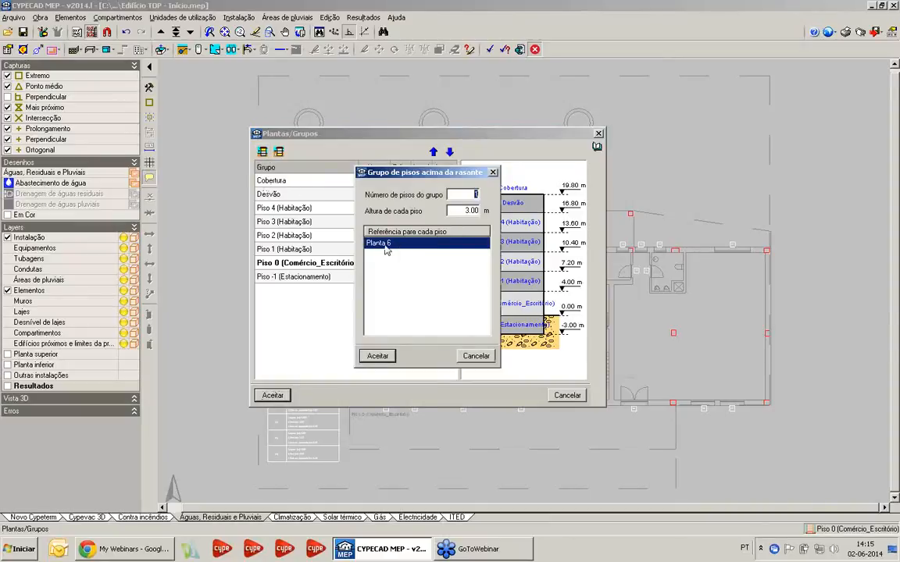
{"action": "left_click", "coordinate": [469, 210]}
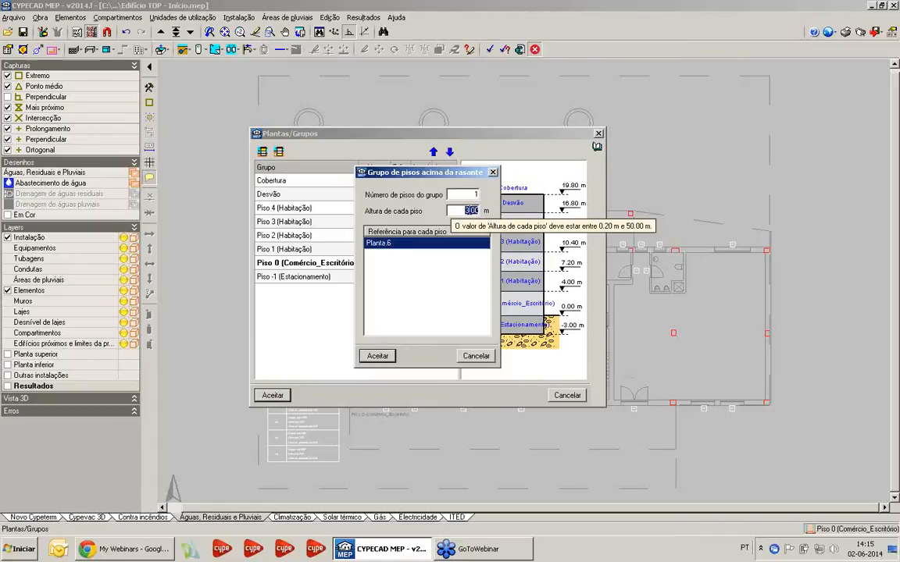
{"action": "left_click", "coordinate": [376, 355]}
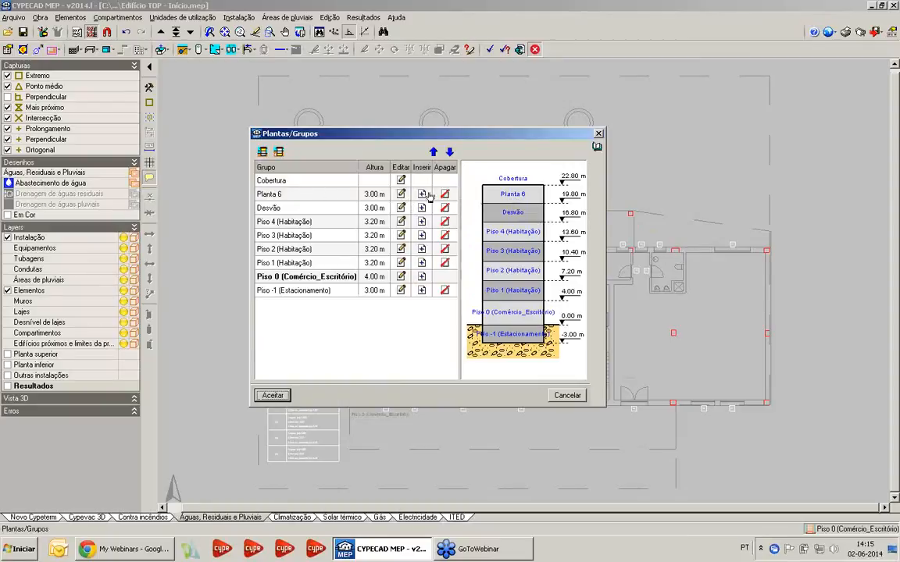
{"action": "left_click", "coordinate": [444, 194]}
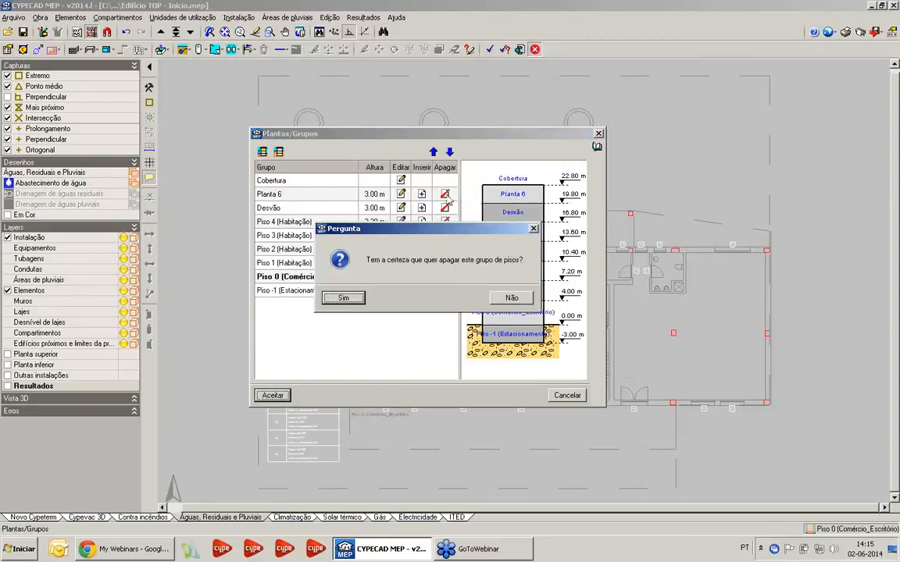
{"action": "left_click", "coordinate": [338, 298]}
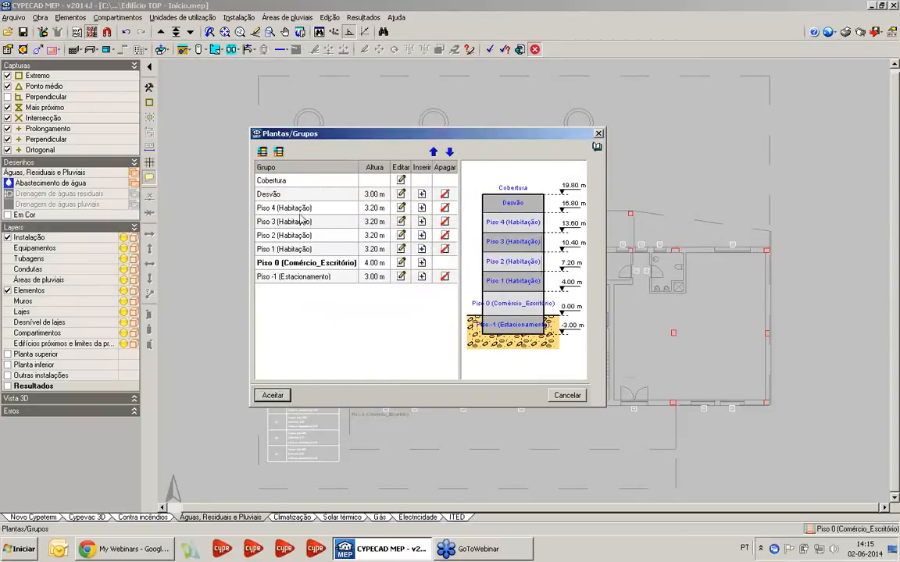
Add a one-floor basement group 3.00 m high below ground level, delete it, and leave the floor groups without saving
{"action": "left_click", "coordinate": [279, 152]}
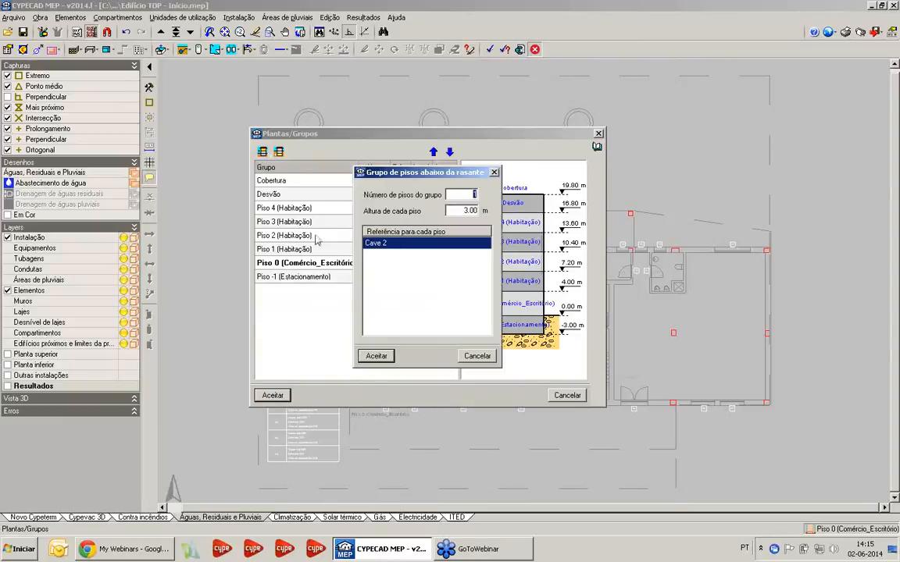
{"action": "left_click", "coordinate": [397, 246]}
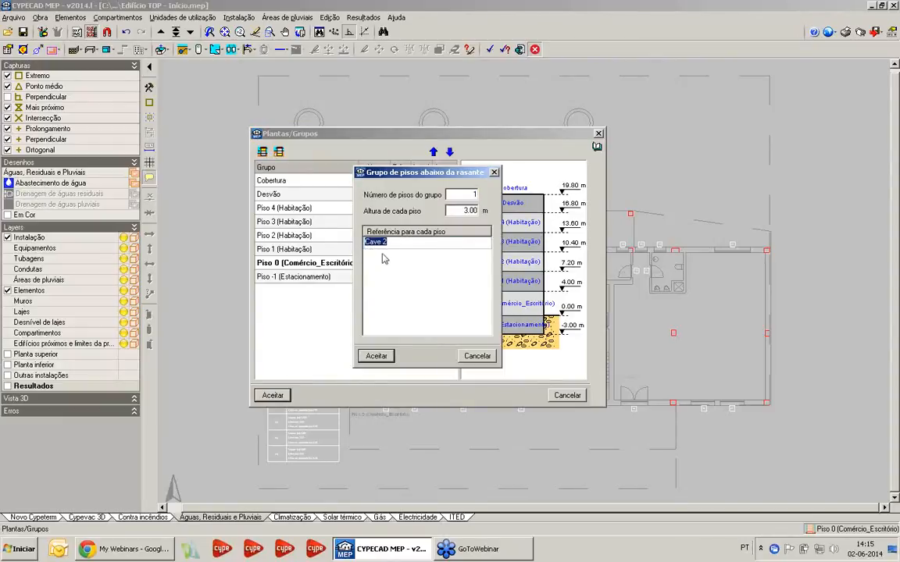
{"action": "left_click", "coordinate": [375, 356]}
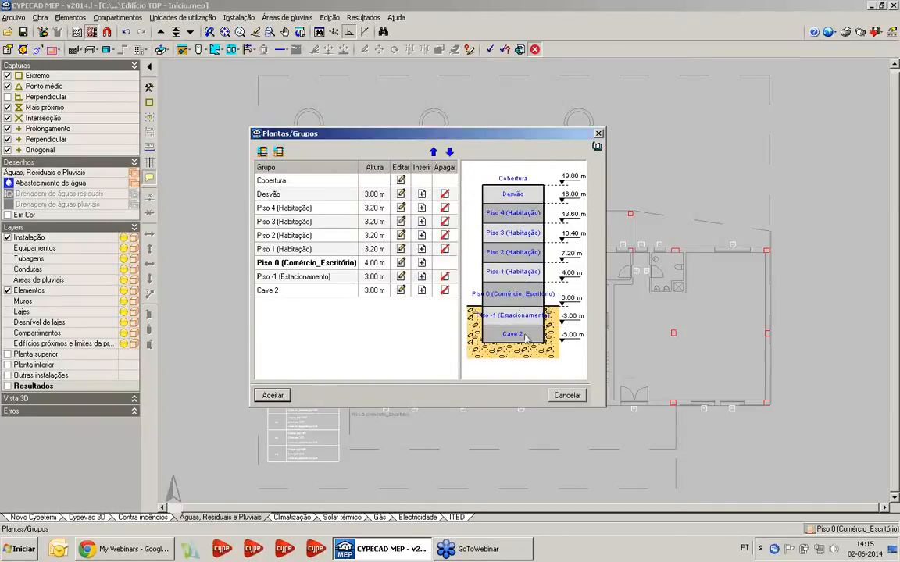
{"action": "left_click", "coordinate": [444, 291]}
{"action": "left_click", "coordinate": [344, 297]}
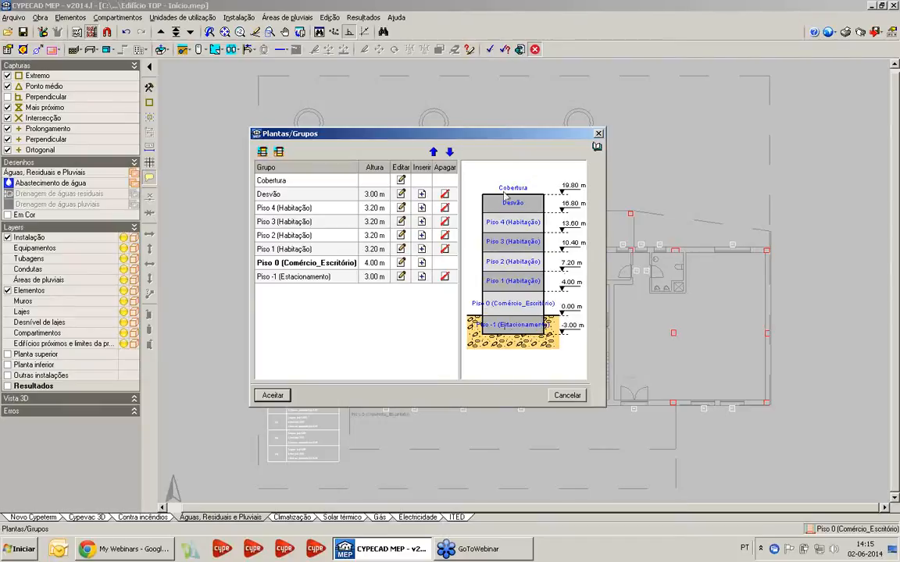
{"action": "left_click", "coordinate": [568, 396]}
Review the building's identification details in Dados do projecto, and leave without saving changes
{"action": "left_click", "coordinate": [40, 18]}
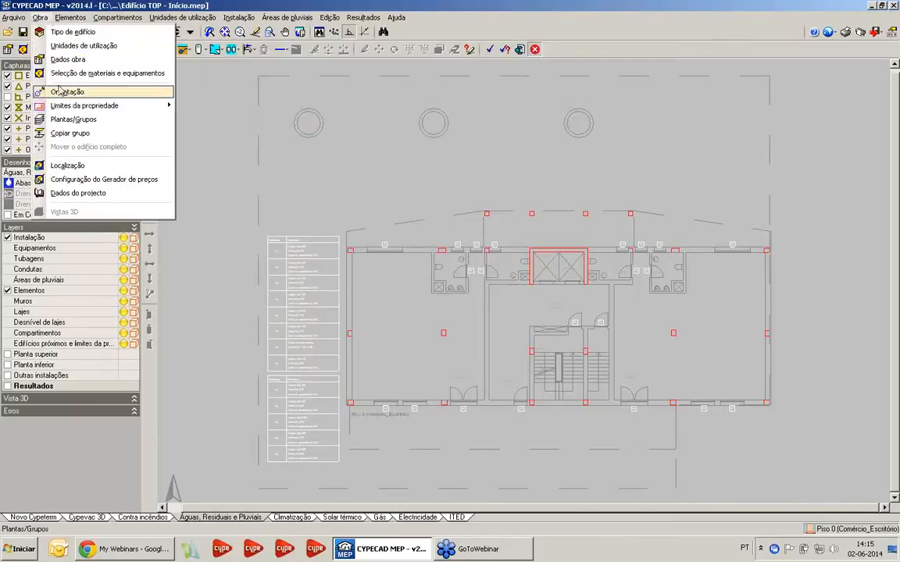
{"action": "left_click", "coordinate": [71, 194]}
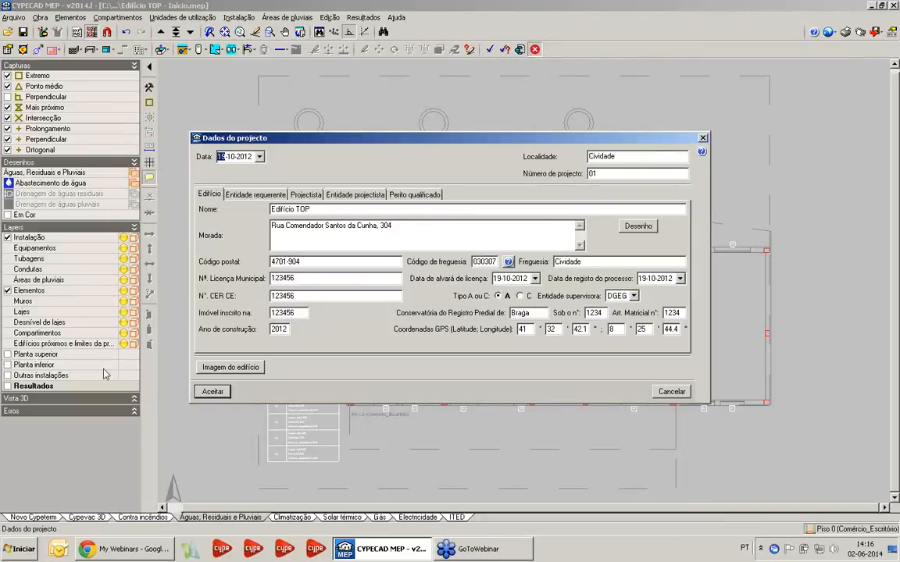
{"action": "left_click", "coordinate": [703, 138]}
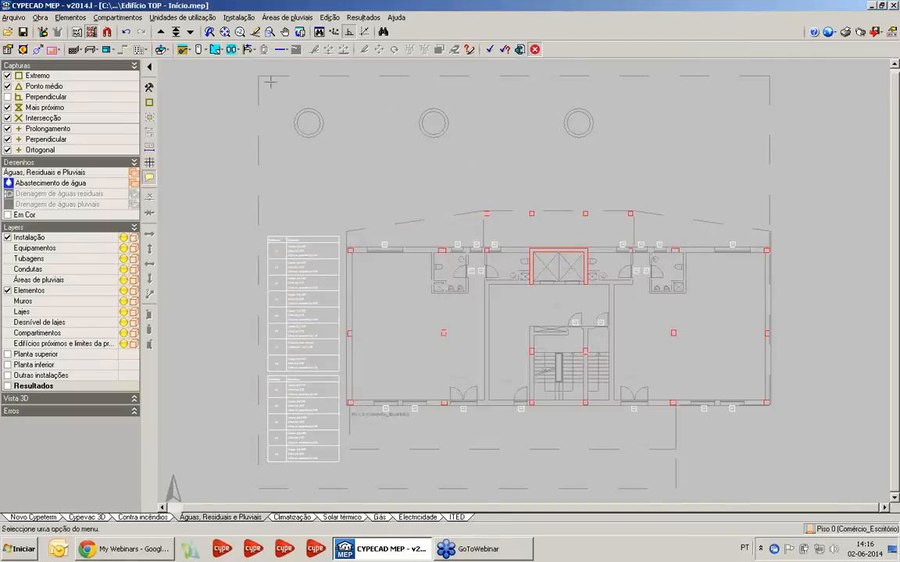
Review the areas, accessibility, topography and market settings of the price generator configuration, and leave it without saving changes
{"action": "left_click", "coordinate": [40, 17]}
{"action": "left_click", "coordinate": [94, 179]}
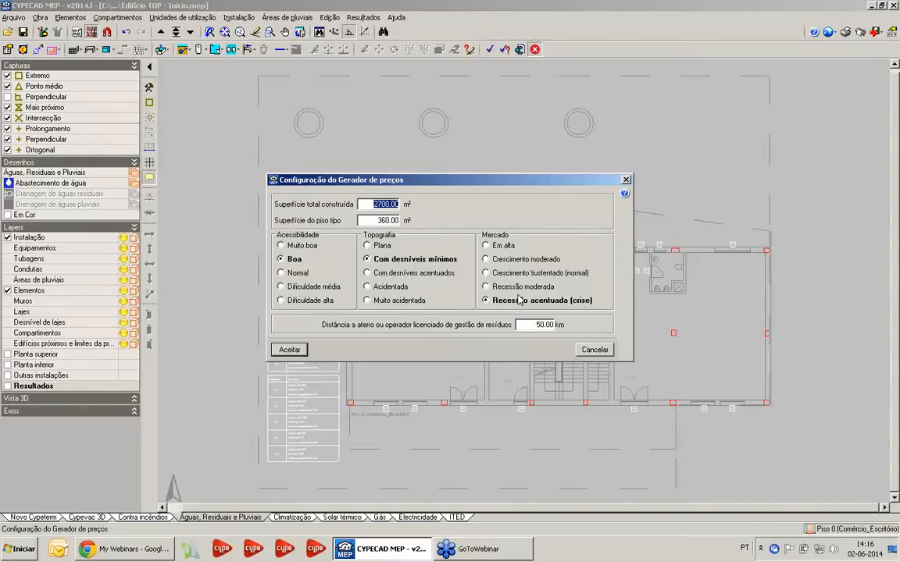
{"action": "left_click", "coordinate": [625, 181]}
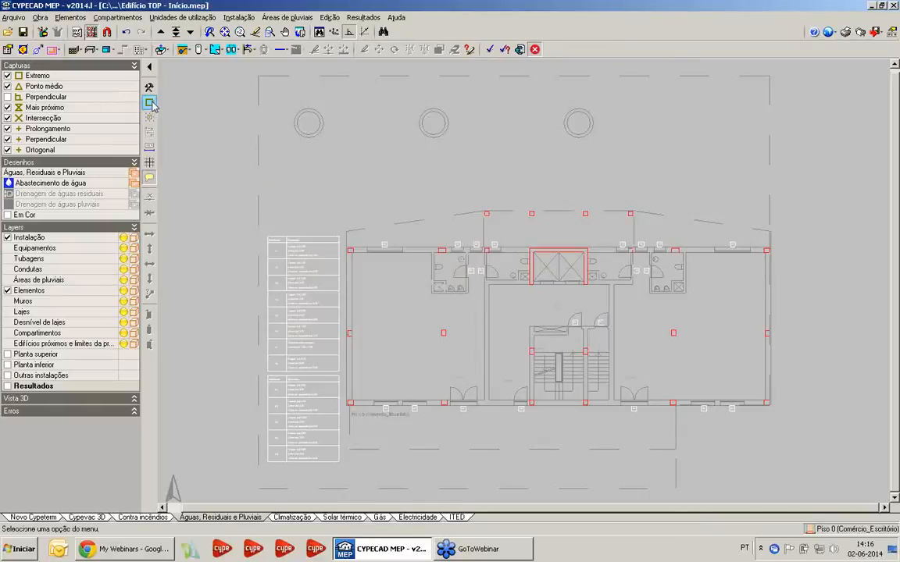
Review the DWG masks and their assigned floor groups in the mask view management
{"action": "left_click", "coordinate": [77, 34]}
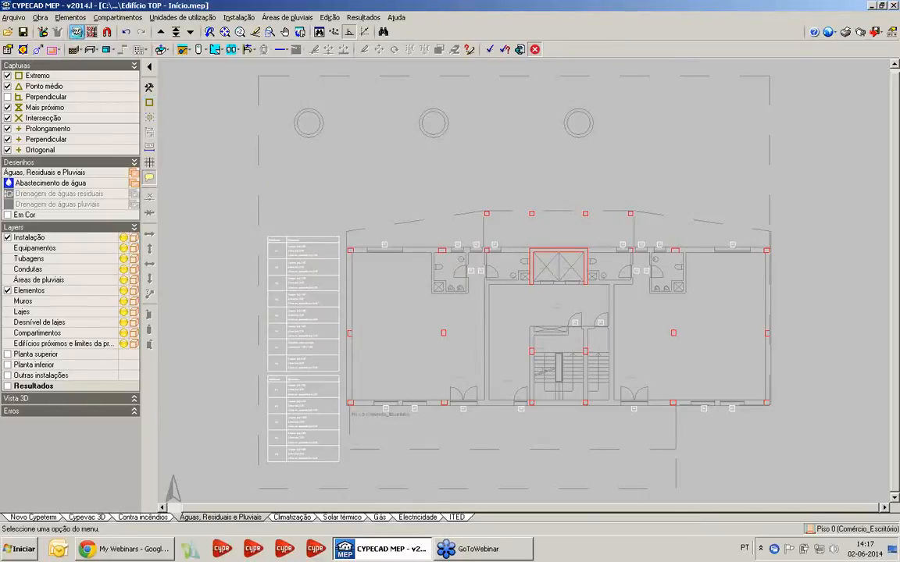
{"action": "left_click_drag", "start_coordinate": [226, 99], "coordinate": [407, 107]}
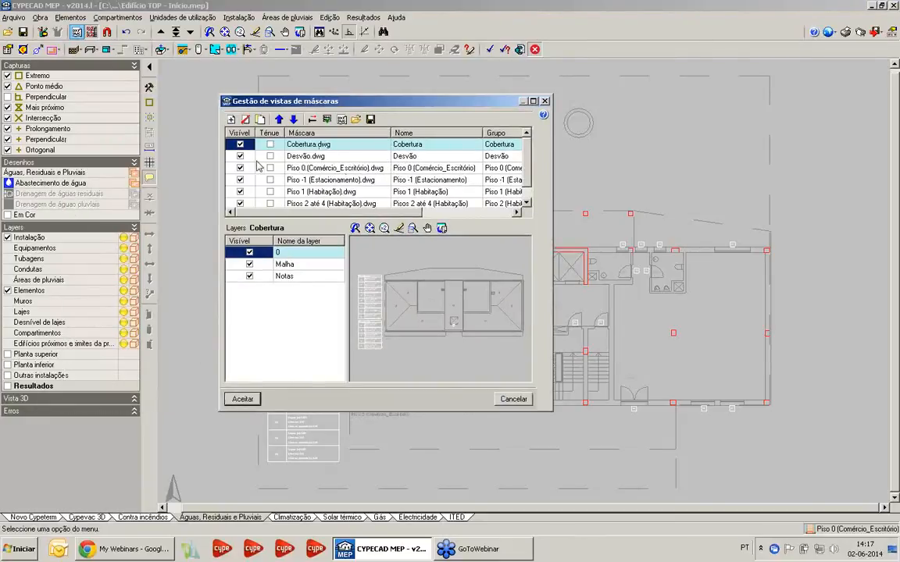
{"action": "scroll", "coordinate": [527, 188], "scroll_direction": "down", "scroll_amount": 1}
{"action": "scroll", "coordinate": [531, 193], "scroll_direction": "up", "scroll_amount": 1}
Add another view of the Cobertura.dwg mask to the mask list, and delete it again
{"action": "left_click", "coordinate": [231, 120]}
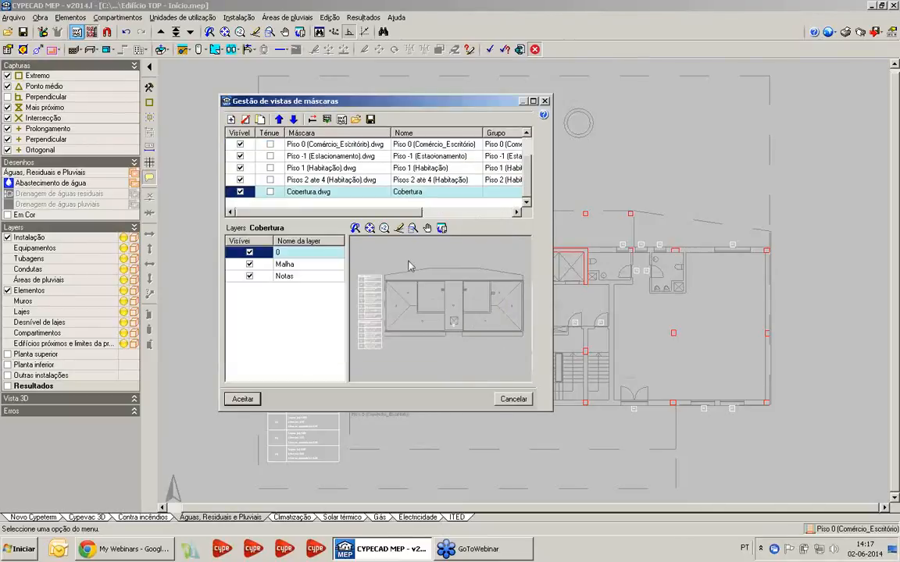
{"action": "scroll", "coordinate": [296, 186], "scroll_direction": "up", "scroll_amount": 1}
{"action": "scroll", "coordinate": [295, 185], "scroll_direction": "down", "scroll_amount": 1}
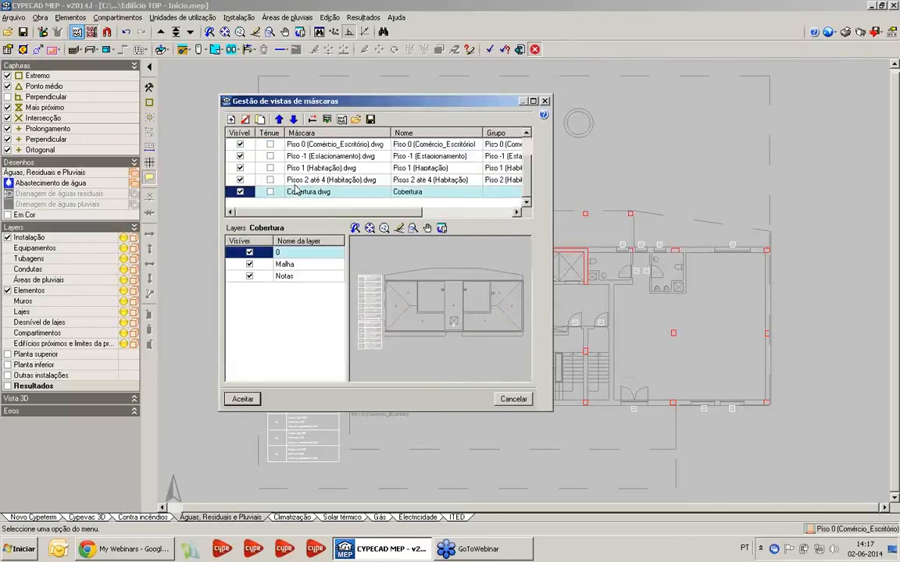
{"action": "left_click", "coordinate": [245, 119]}
{"action": "left_click", "coordinate": [325, 282]}
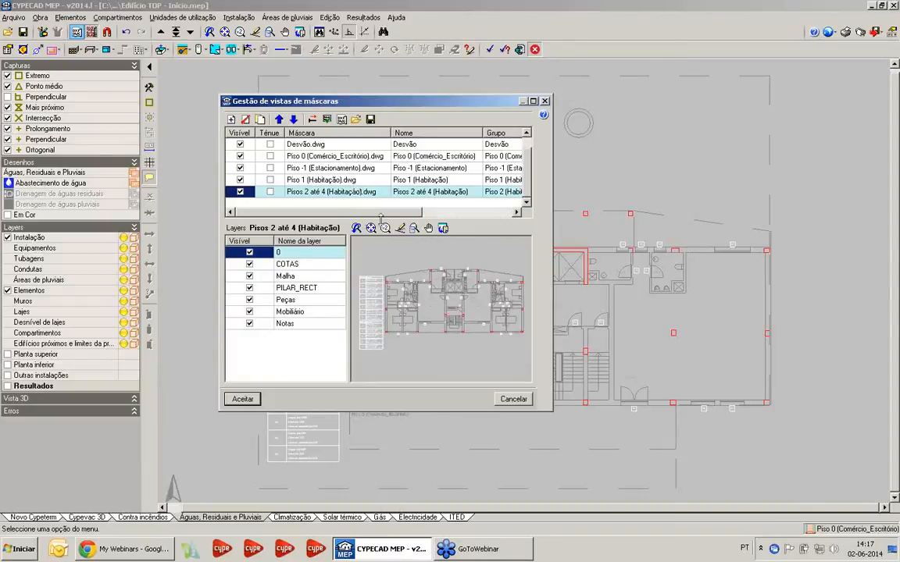
Check which plan is assigned to each floor group from Cobertura down to Piso 1 (Habitação), and leave without changes
{"action": "left_click", "coordinate": [326, 121]}
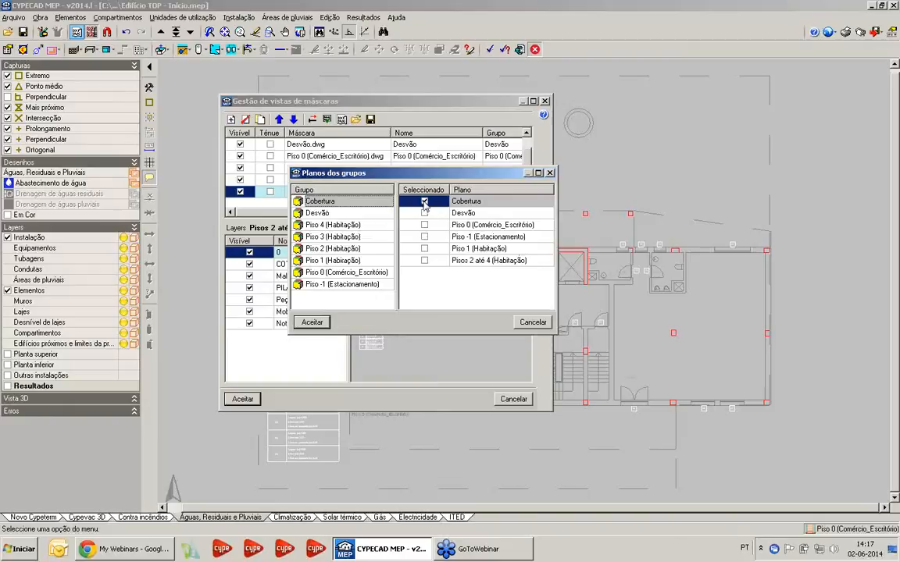
{"action": "left_click", "coordinate": [356, 213]}
{"action": "left_click", "coordinate": [328, 224]}
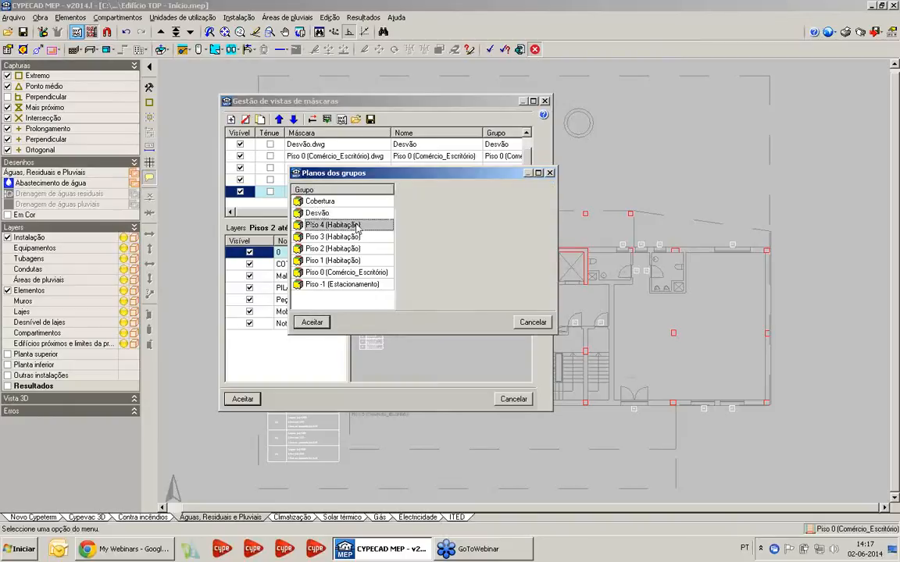
{"action": "left_click", "coordinate": [375, 237]}
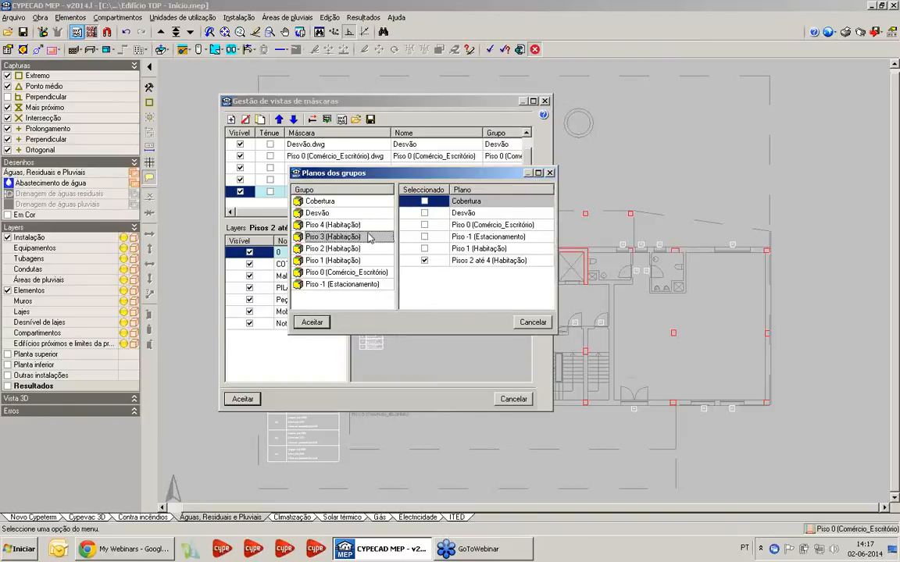
{"action": "left_click", "coordinate": [381, 248]}
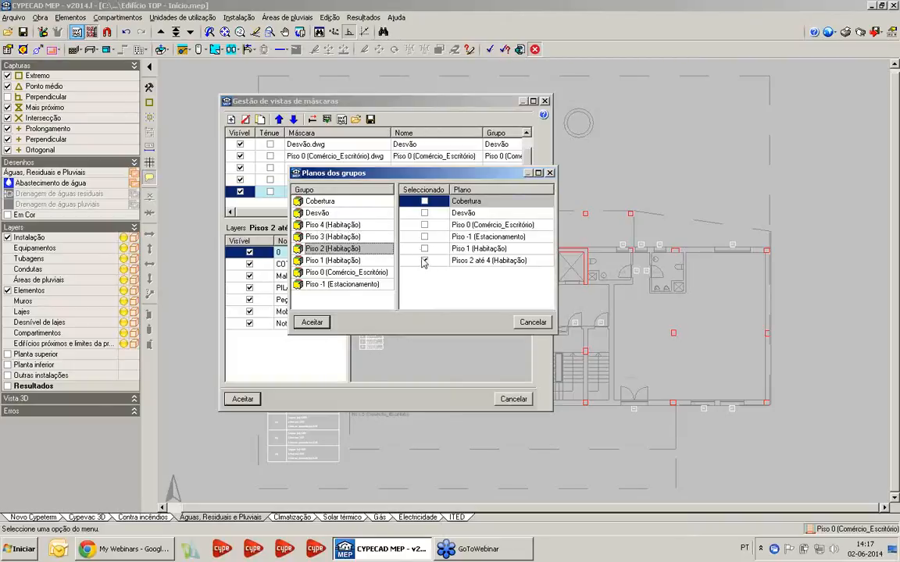
{"action": "left_click", "coordinate": [368, 260]}
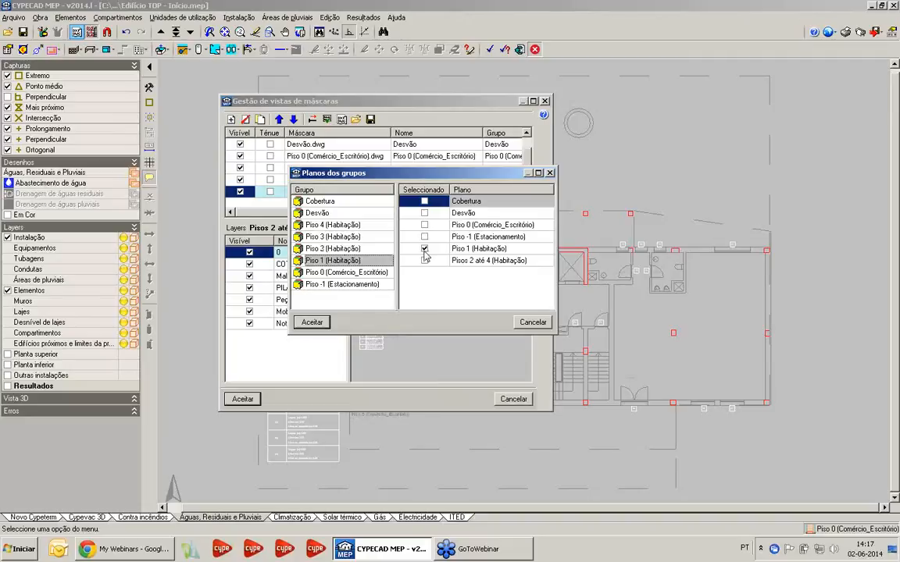
{"action": "left_click", "coordinate": [543, 320]}
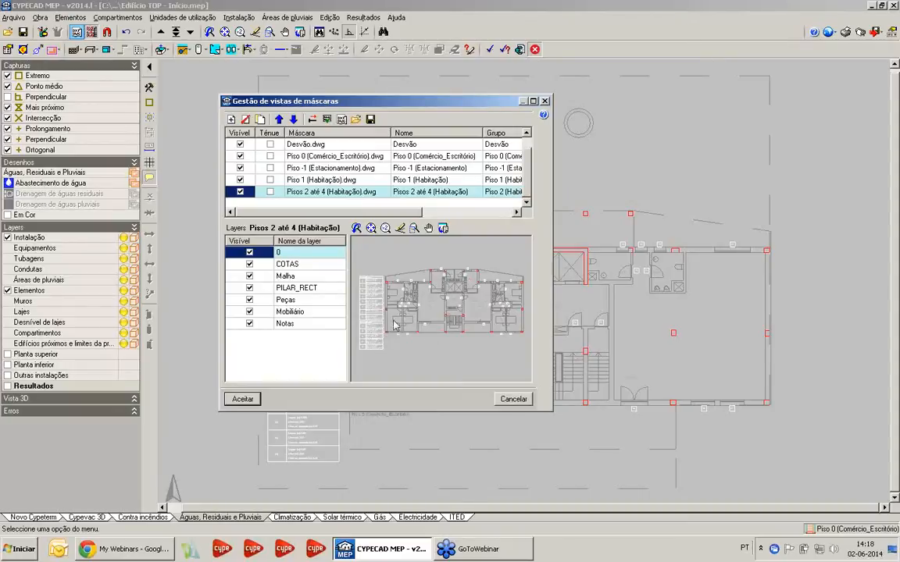
Inspect the preview of the Pisos 2 até 4 (Habitação) mask up close, and leave the mask management without saving
{"action": "scroll", "coordinate": [389, 335], "scroll_direction": "up", "scroll_amount": 3}
{"action": "scroll", "coordinate": [403, 328], "scroll_direction": "down", "scroll_amount": 1}
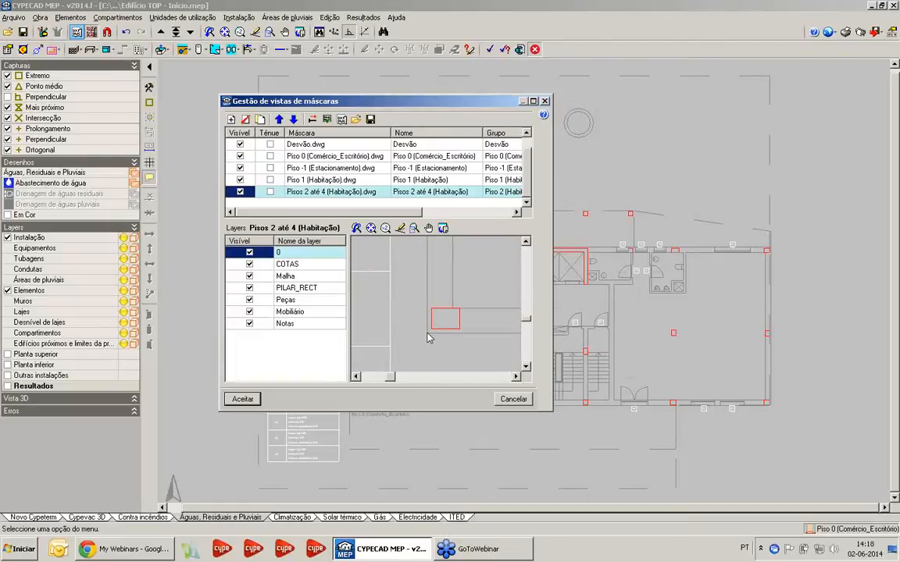
{"action": "scroll", "coordinate": [446, 304], "scroll_direction": "down", "scroll_amount": 5}
{"action": "left_click", "coordinate": [515, 400]}
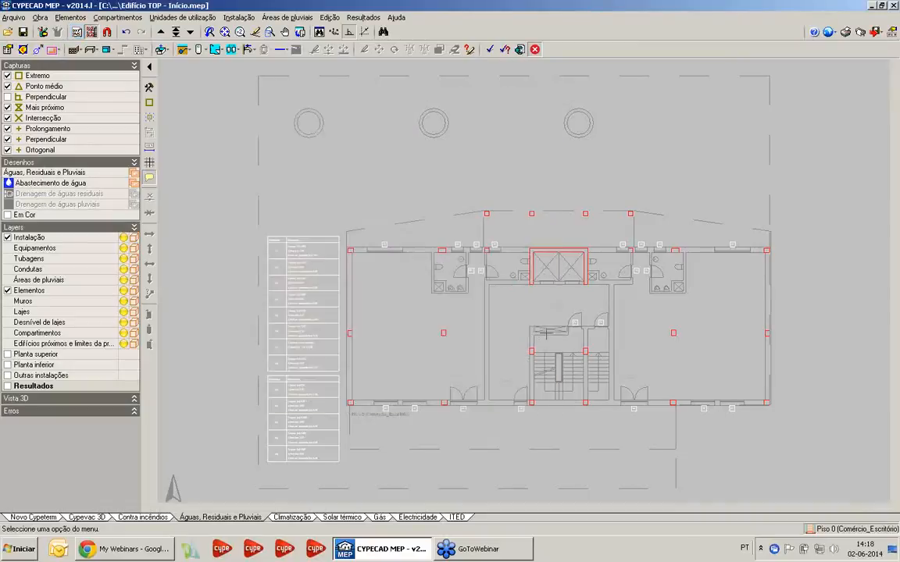
Display the Piso 1 (Habitação) plan, and return to the Piso 0 (Comércio_Escritório) plan
{"action": "scroll", "coordinate": [542, 380], "scroll_direction": "down", "scroll_amount": 1}
{"action": "middle_click_drag", "start_coordinate": [542, 380], "coordinate": [490, 317]}
{"action": "scroll", "coordinate": [489, 315], "scroll_direction": "up", "scroll_amount": 1}
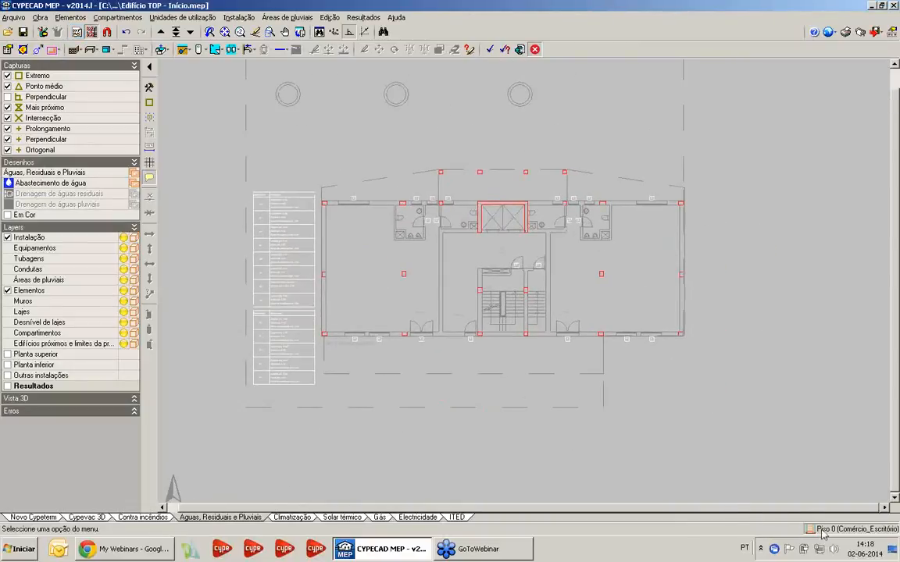
{"action": "left_click", "coordinate": [162, 33]}
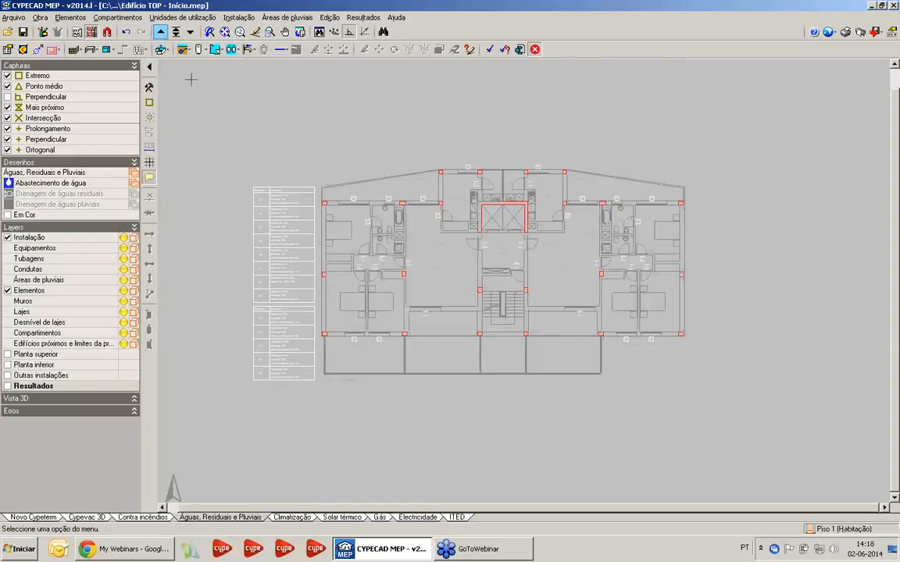
{"action": "left_click", "coordinate": [191, 33]}
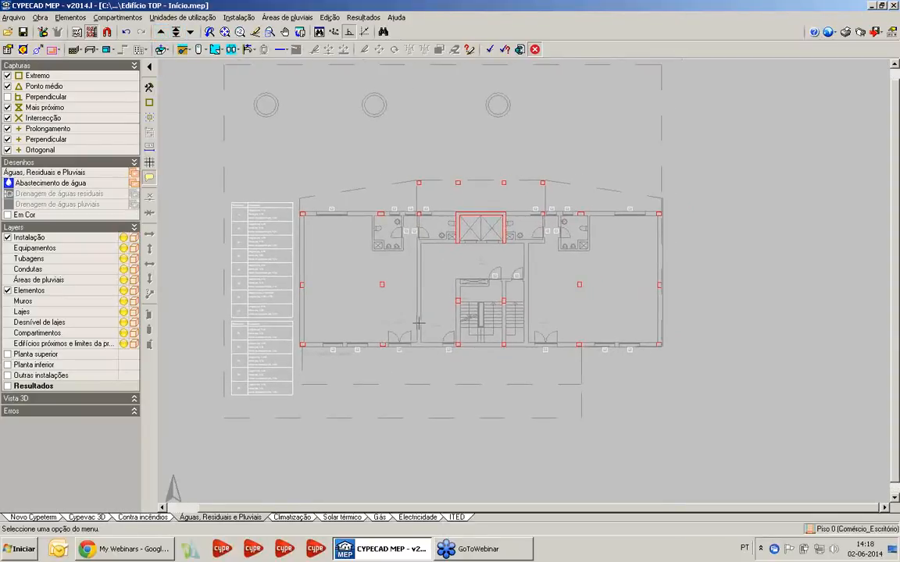
{"action": "middle_click_drag", "start_coordinate": [406, 322], "coordinate": [396, 327]}
{"action": "scroll", "coordinate": [438, 289], "scroll_direction": "up", "scroll_amount": 2}
{"action": "middle_click_drag", "start_coordinate": [431, 280], "coordinate": [414, 281]}
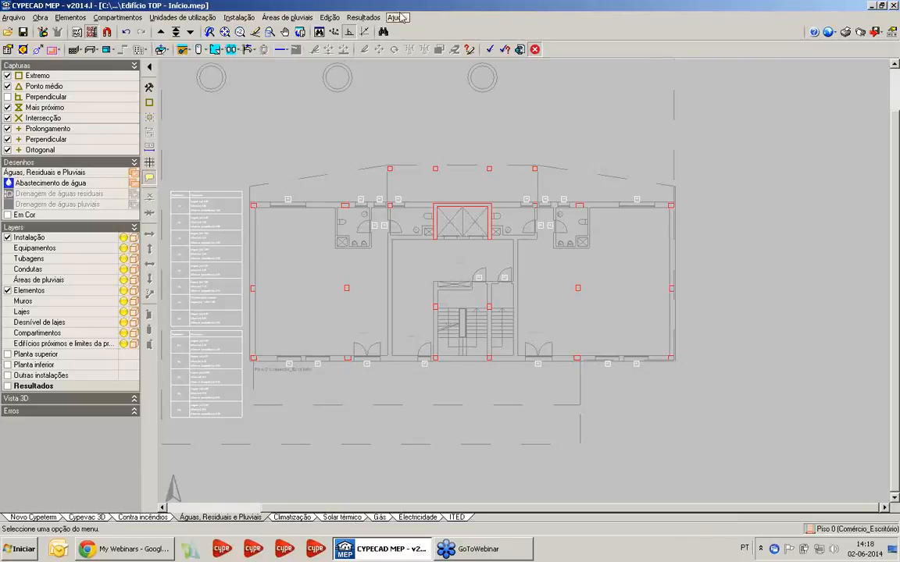
Start a Tomada e válvula de corte do ramal de ligação, and review its pipe and public network data, leaving the diameter unforced
{"action": "left_click", "coordinate": [238, 17]}
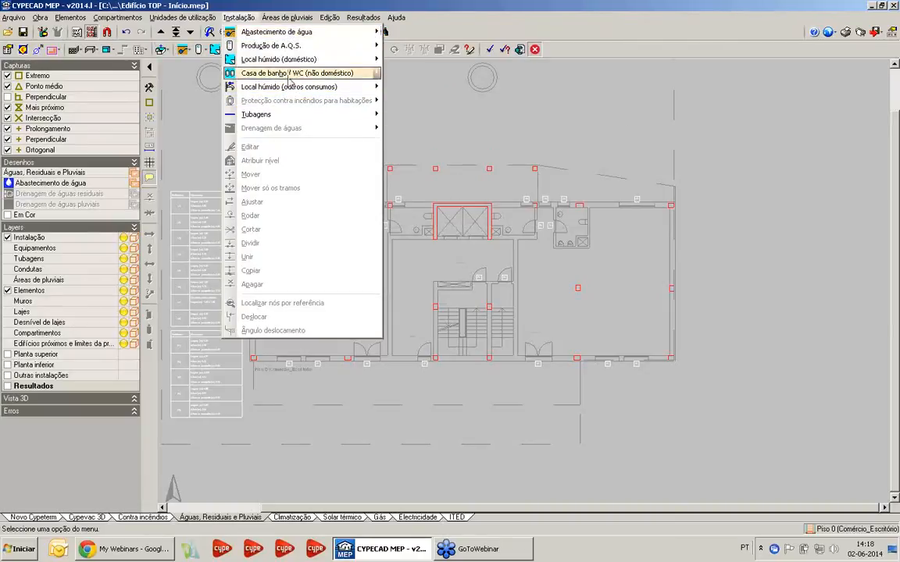
{"action": "mouse_move", "coordinate": [299, 119]}
{"action": "mouse_move", "coordinate": [271, 131]}
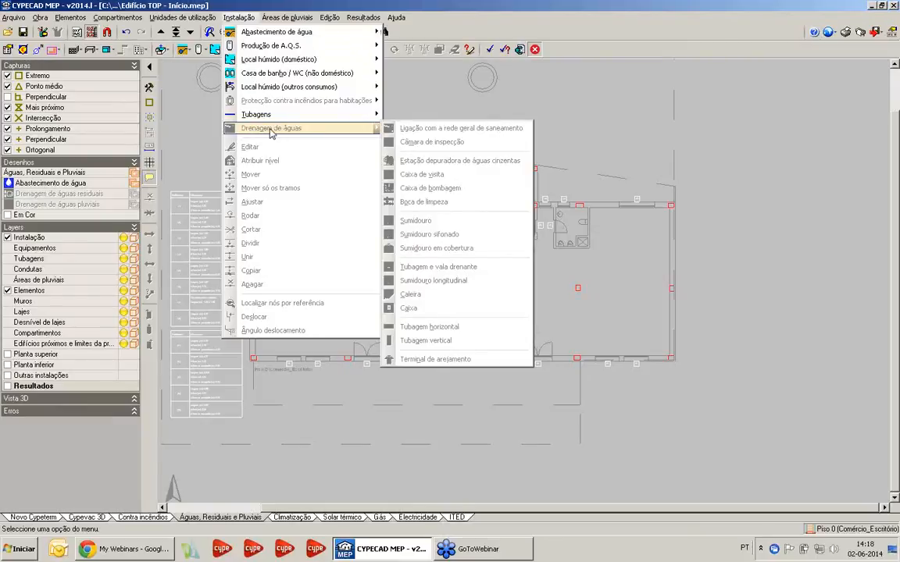
{"action": "mouse_move", "coordinate": [297, 36]}
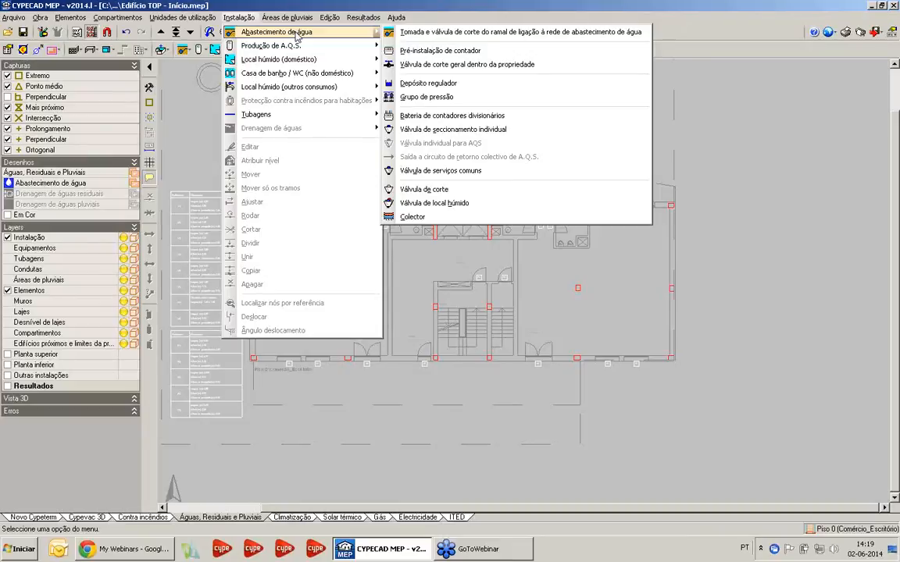
{"action": "left_click", "coordinate": [439, 37]}
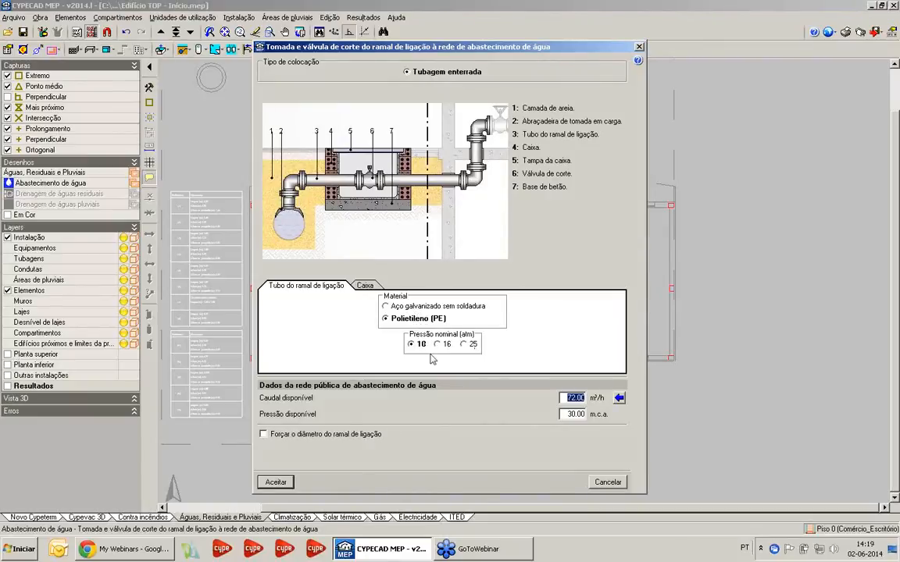
{"action": "left_click", "coordinate": [568, 398]}
{"action": "left_click_drag", "start_coordinate": [567, 415], "coordinate": [585, 418]}
{"action": "left_click", "coordinate": [264, 434]}
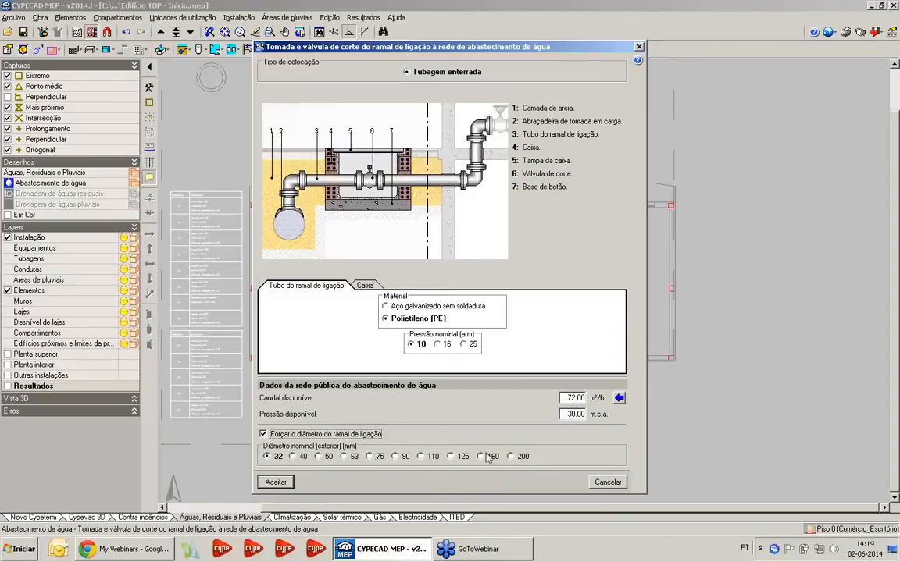
{"action": "left_click", "coordinate": [306, 434]}
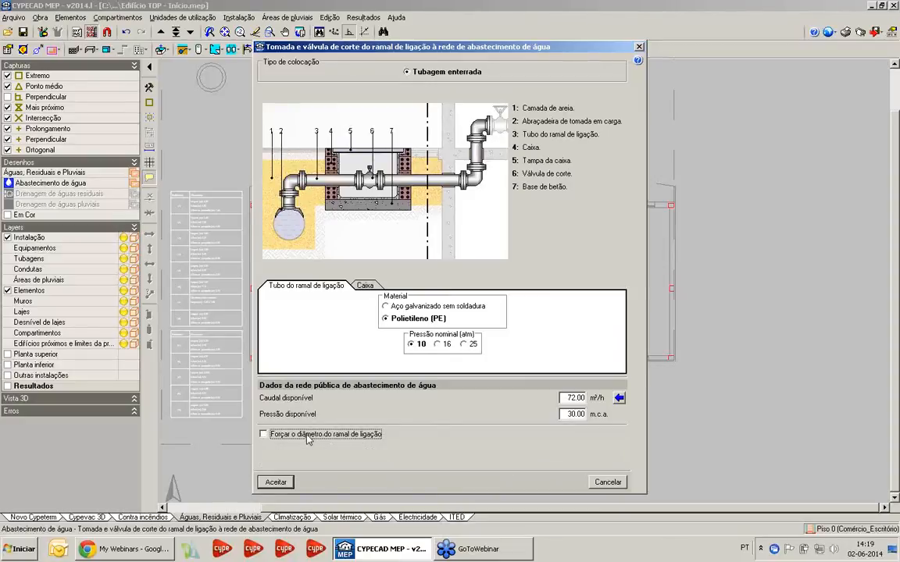
Choose the Pré-fabricada de polipropileno box for the supply connection, and accept its settings
{"action": "left_click", "coordinate": [372, 288]}
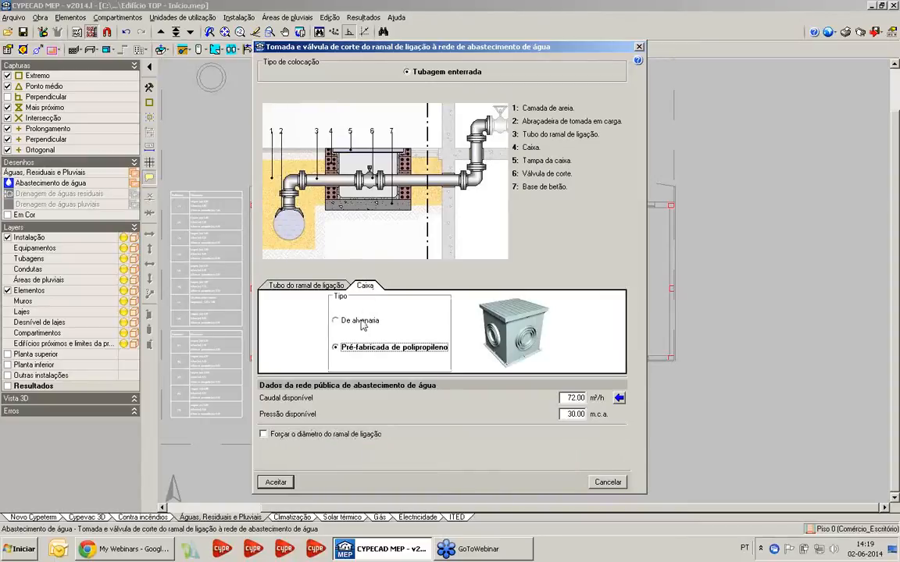
{"action": "left_click", "coordinate": [336, 320]}
{"action": "left_click", "coordinate": [372, 350]}
{"action": "left_click", "coordinate": [275, 482]}
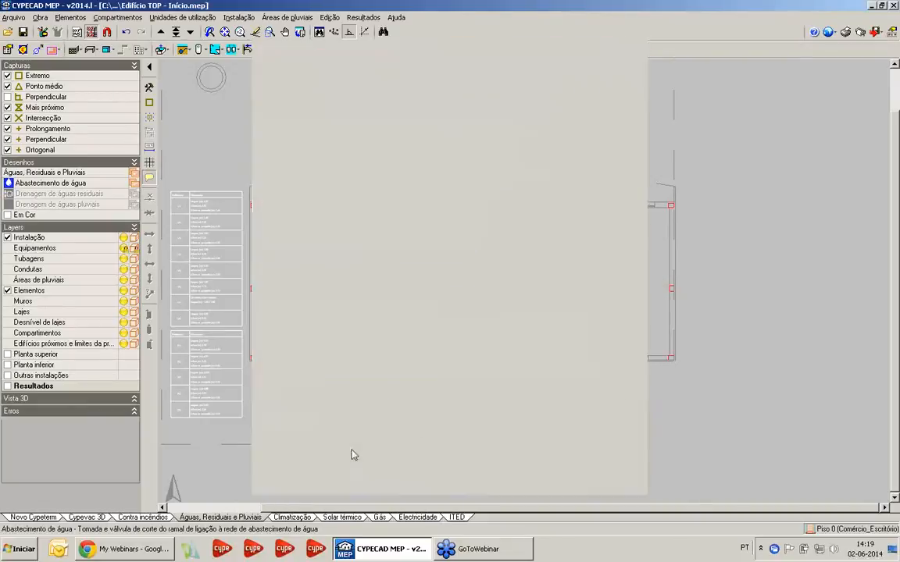
Place the supply connection oriented towards the building, outside the façade between the Comércio and Entrada doors on Piso 0
{"action": "scroll", "coordinate": [402, 389], "scroll_direction": "up", "scroll_amount": 5}
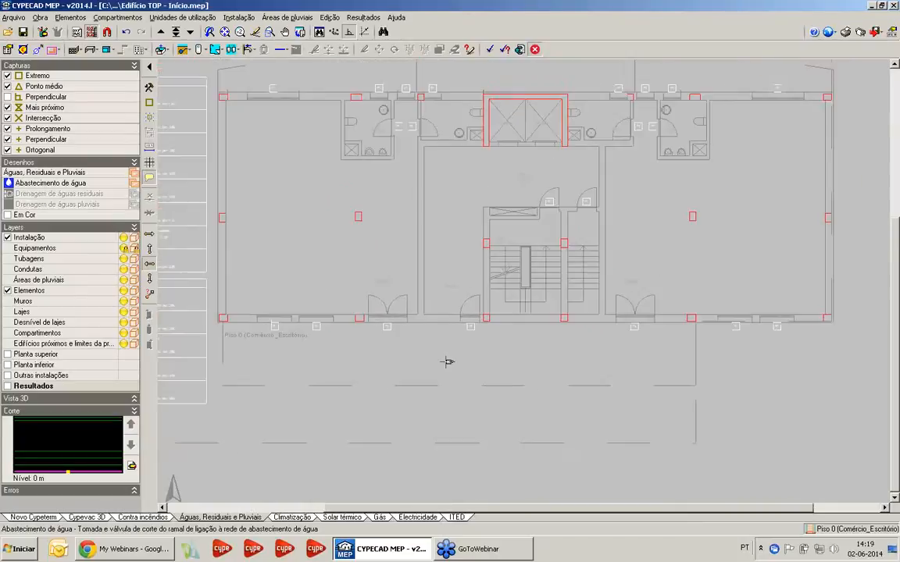
{"action": "scroll", "coordinate": [388, 379], "scroll_direction": "up", "scroll_amount": 1}
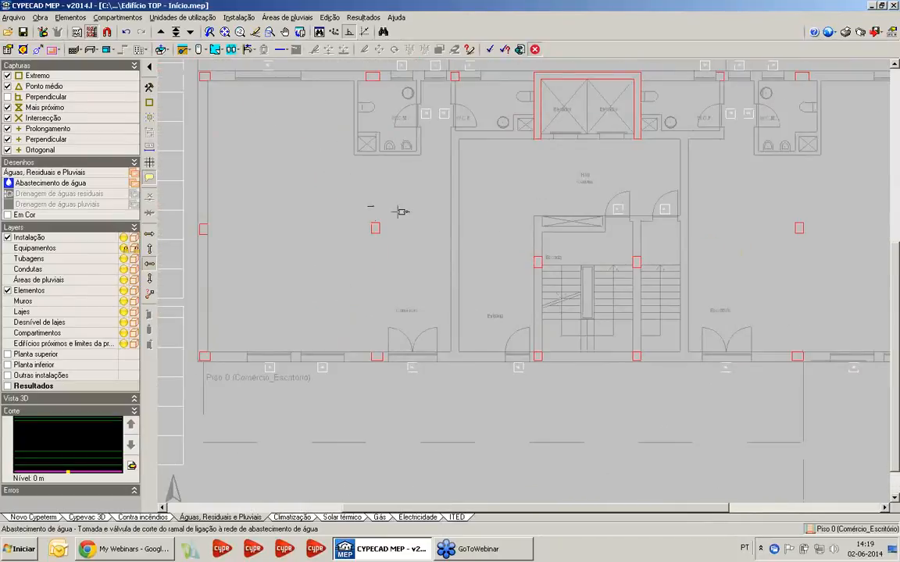
{"action": "scroll", "coordinate": [422, 365], "scroll_direction": "up", "scroll_amount": 3}
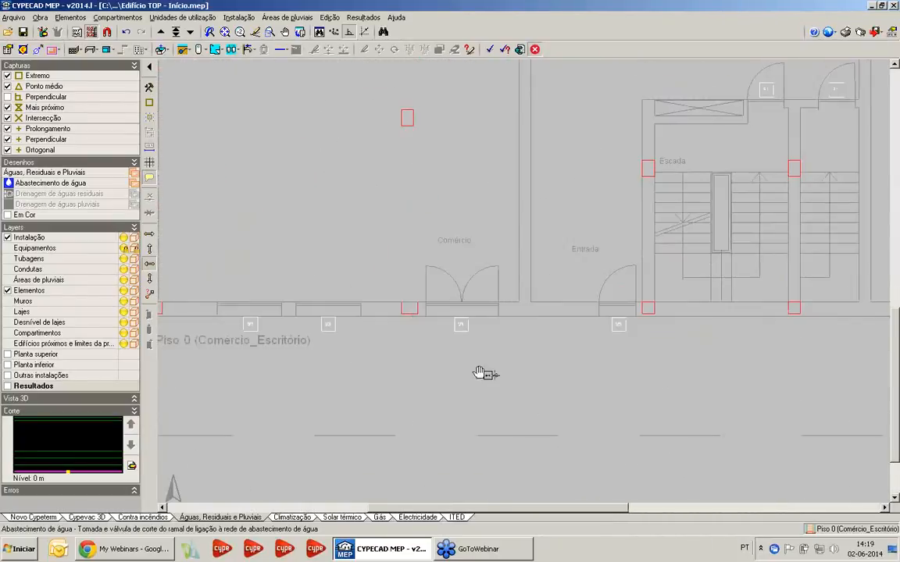
{"action": "left_click", "coordinate": [149, 248]}
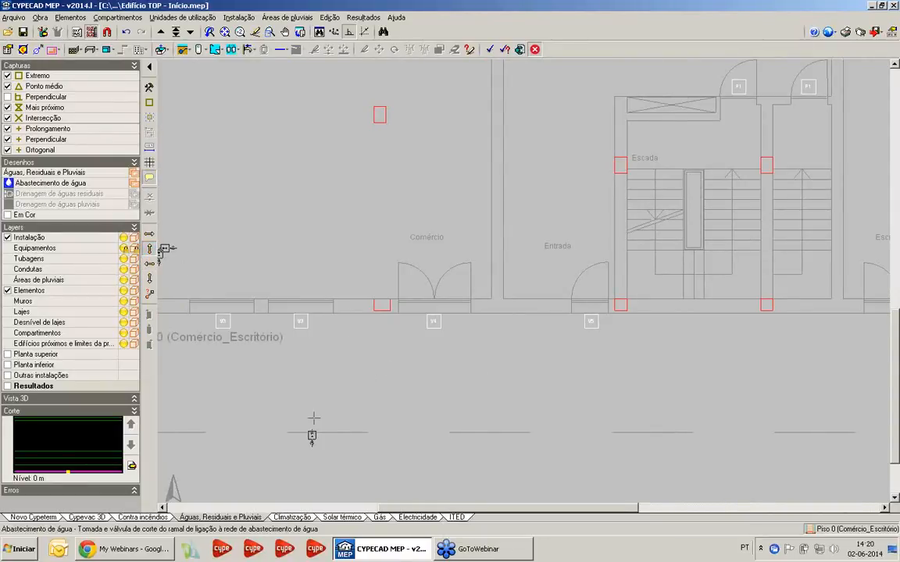
{"action": "left_click", "coordinate": [487, 367]}
{"action": "scroll", "coordinate": [422, 369], "scroll_direction": "down", "scroll_amount": 2}
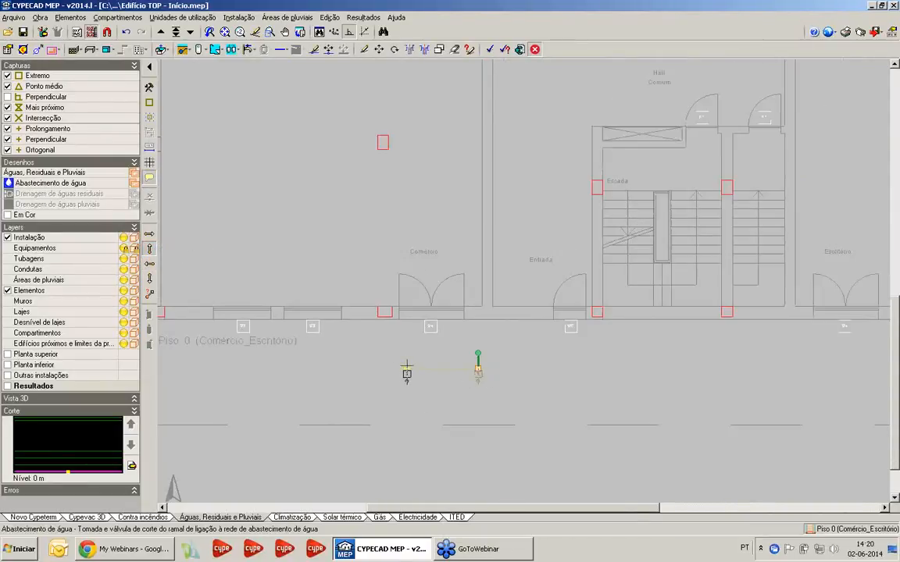
Place the Válvula de corte geral dentro da propriedade inside Comércio, beyond the façade in line with the supply connection, with fittings as a pipe price increment
{"action": "left_click", "coordinate": [239, 17]}
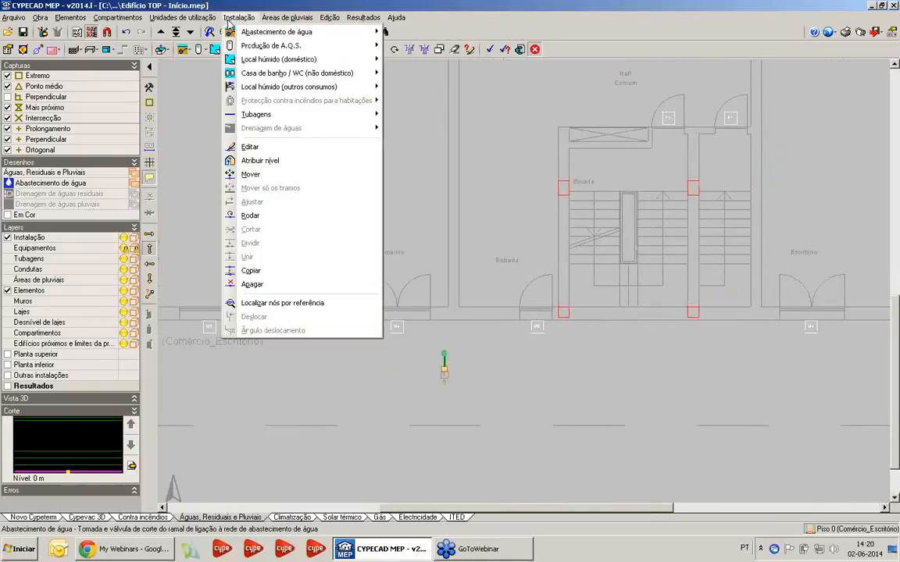
{"action": "mouse_move", "coordinate": [257, 32]}
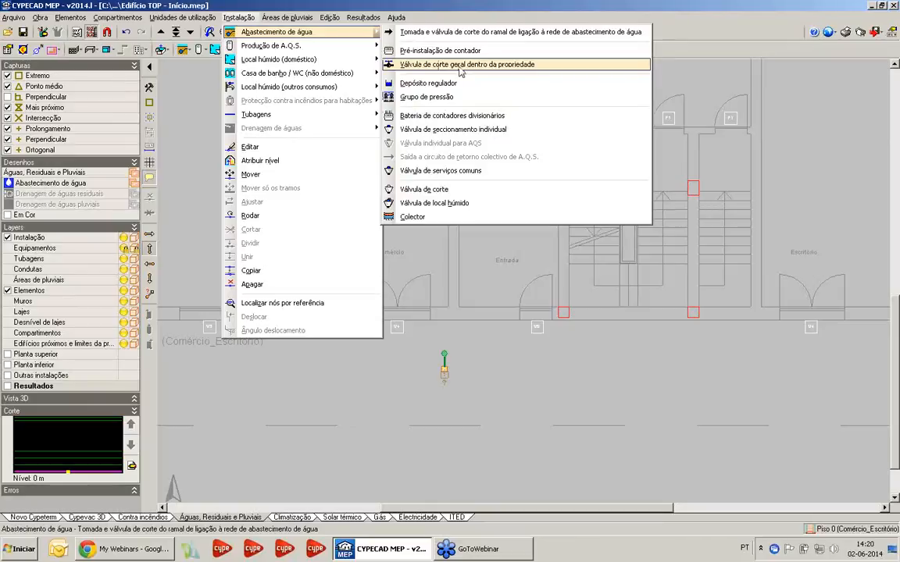
{"action": "left_click", "coordinate": [461, 66]}
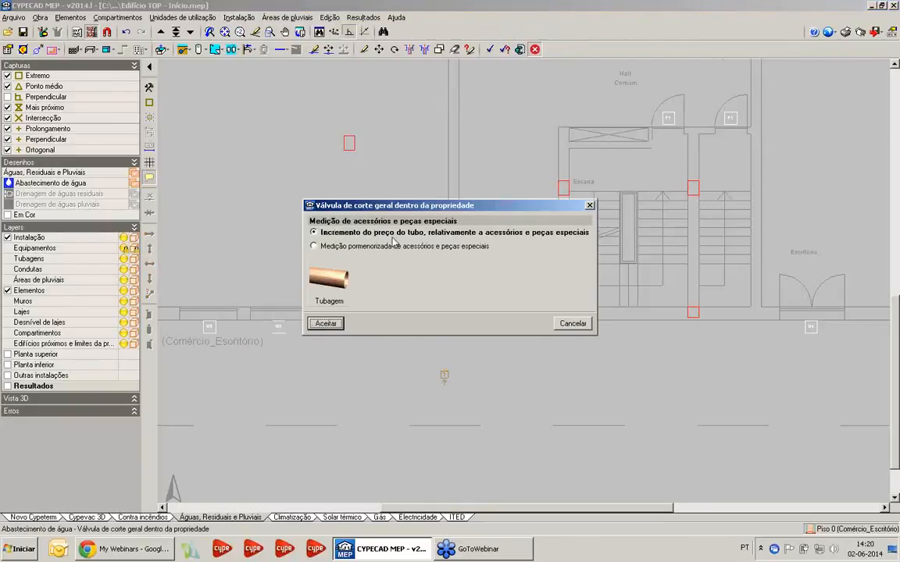
{"action": "left_click", "coordinate": [326, 324]}
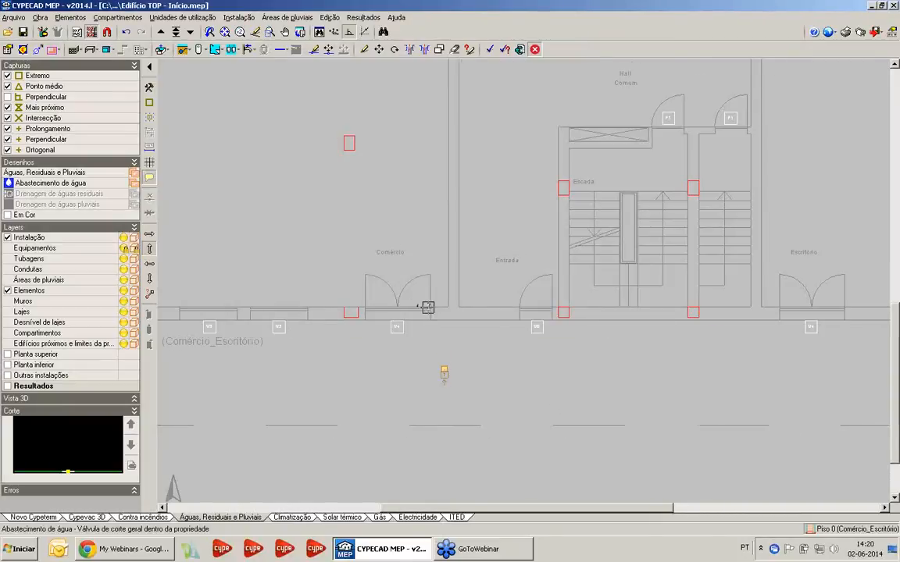
{"action": "scroll", "coordinate": [367, 275], "scroll_direction": "up", "scroll_amount": 2}
{"action": "scroll", "coordinate": [446, 300], "scroll_direction": "up", "scroll_amount": 1}
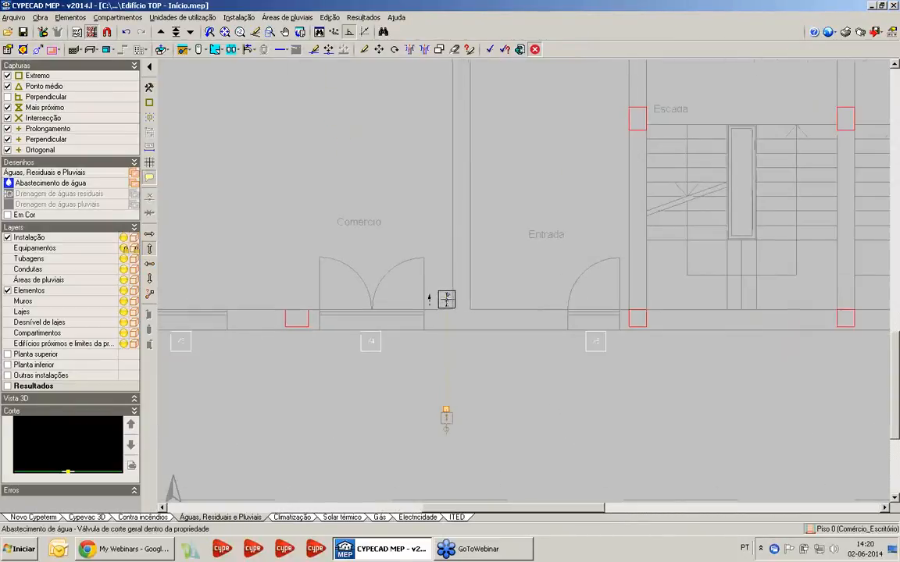
{"action": "left_click", "coordinate": [446, 409]}
{"action": "left_click", "coordinate": [149, 103]}
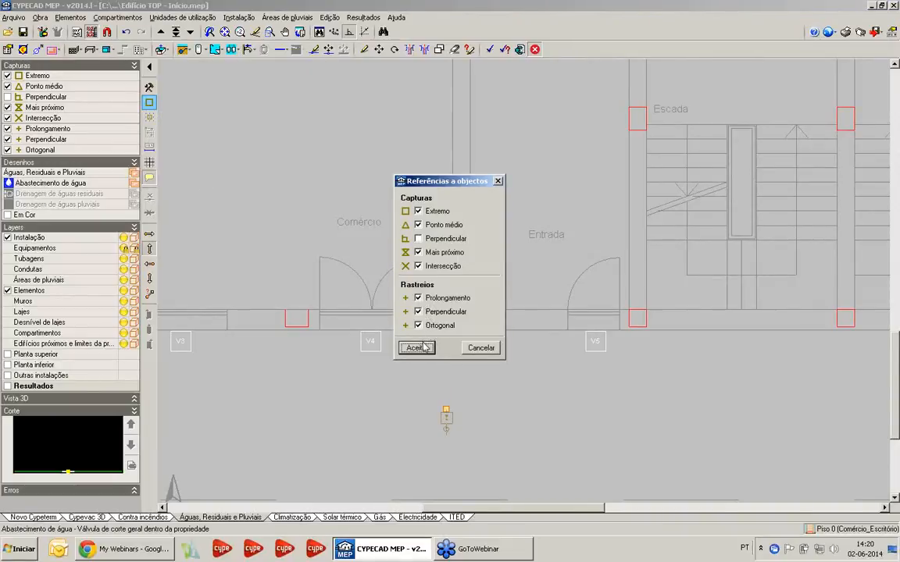
{"action": "left_click", "coordinate": [416, 348]}
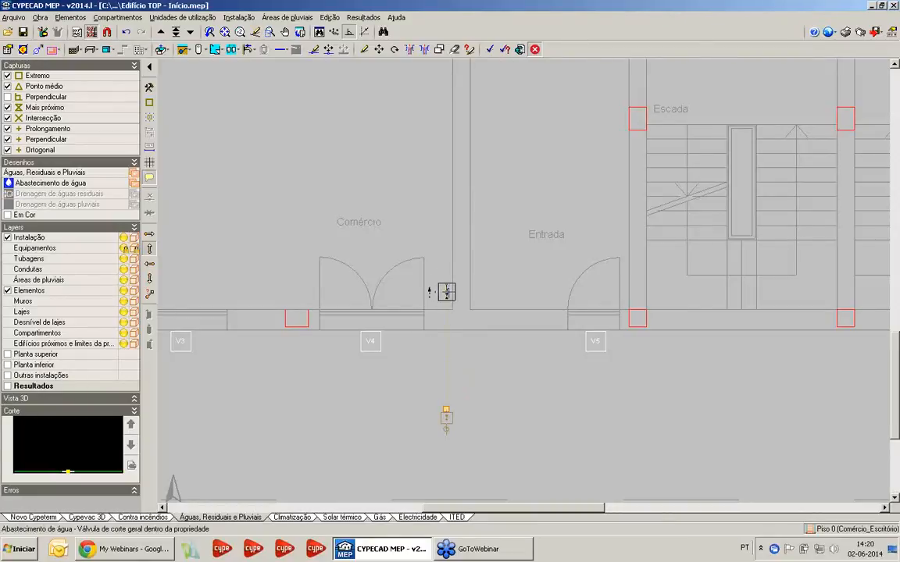
{"action": "left_click", "coordinate": [446, 280]}
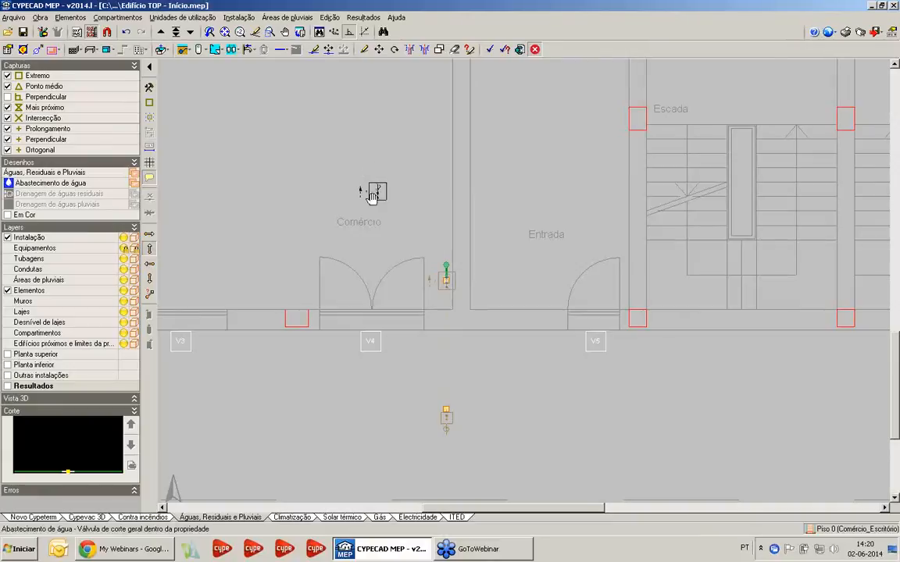
Place a Bateria de contadores divisionários inside Comércio, just beyond the general shut-off valve and aligned with it
{"action": "middle_click_drag", "start_coordinate": [378, 190], "coordinate": [384, 237]}
{"action": "scroll", "coordinate": [393, 235], "scroll_direction": "down", "scroll_amount": 1}
{"action": "middle_click_drag", "start_coordinate": [406, 183], "coordinate": [375, 182]}
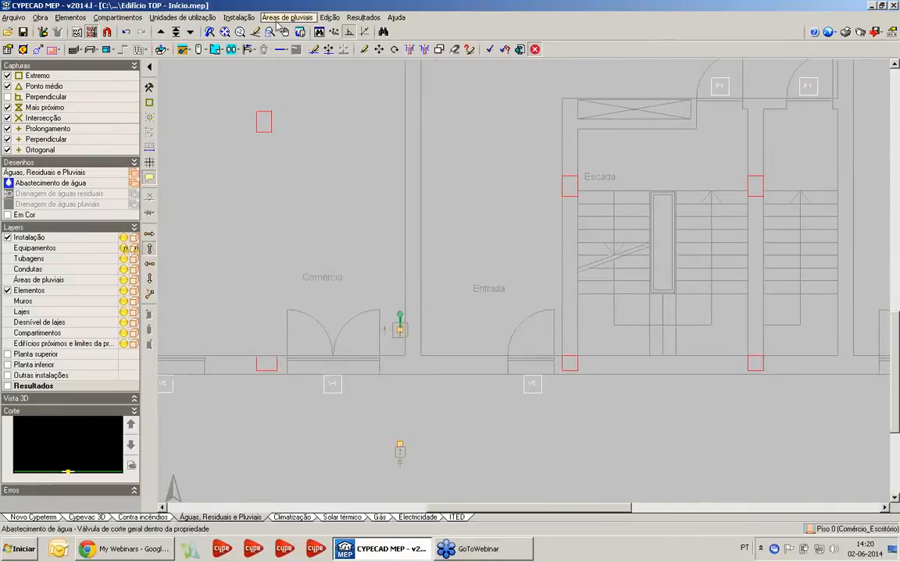
{"action": "left_click", "coordinate": [239, 17]}
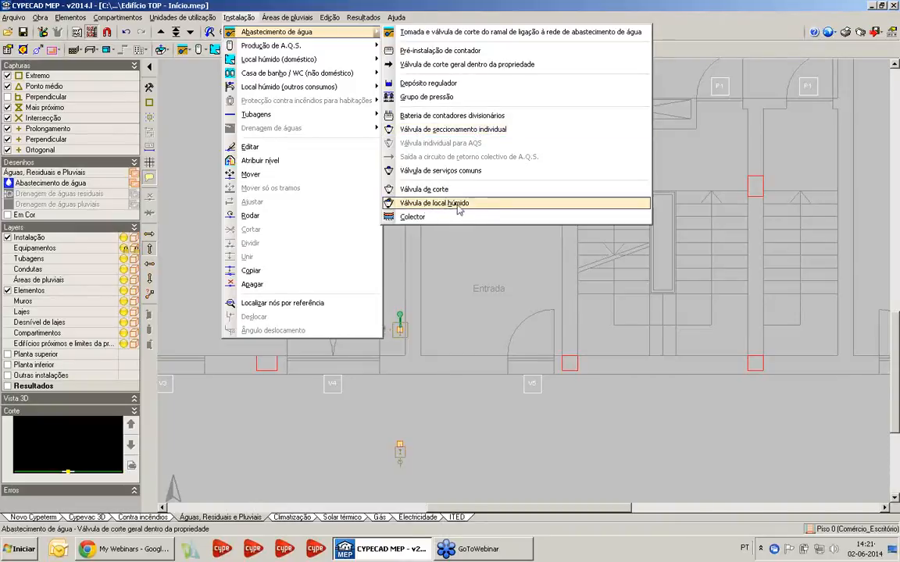
{"action": "left_click", "coordinate": [456, 131]}
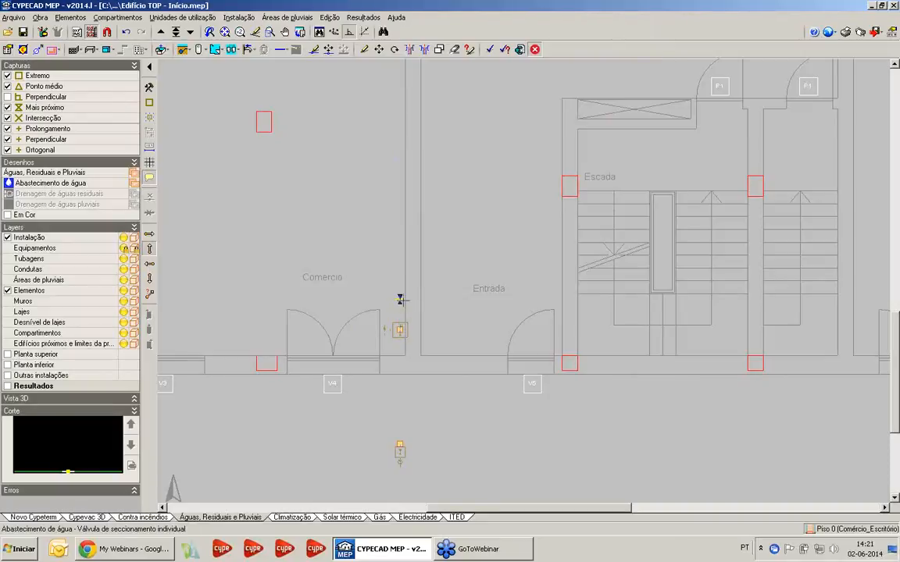
{"action": "left_click", "coordinate": [243, 17]}
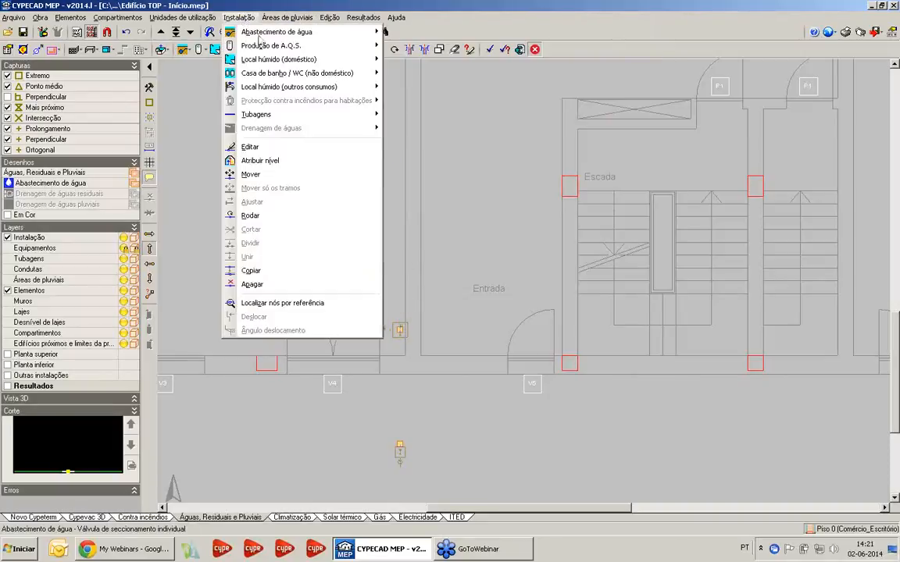
{"action": "mouse_move", "coordinate": [305, 33]}
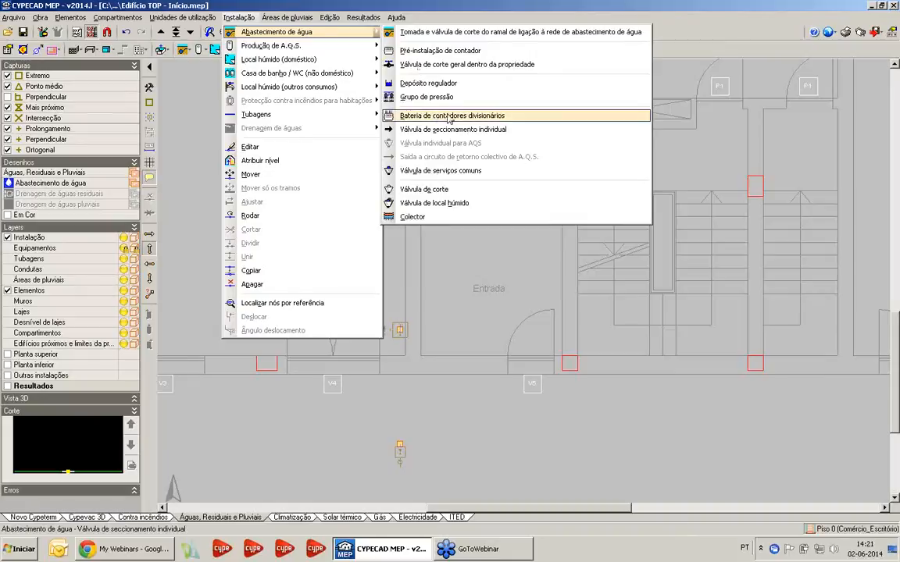
{"action": "left_click", "coordinate": [450, 117]}
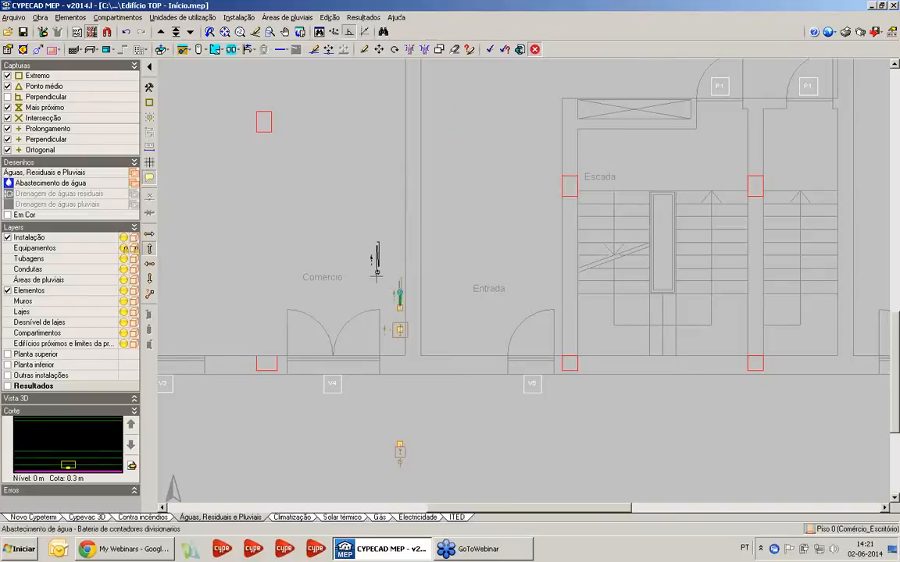
{"action": "scroll", "coordinate": [373, 275], "scroll_direction": "up", "scroll_amount": 2}
{"action": "scroll", "coordinate": [357, 283], "scroll_direction": "down", "scroll_amount": 2}
{"action": "scroll", "coordinate": [317, 257], "scroll_direction": "up", "scroll_amount": 1}
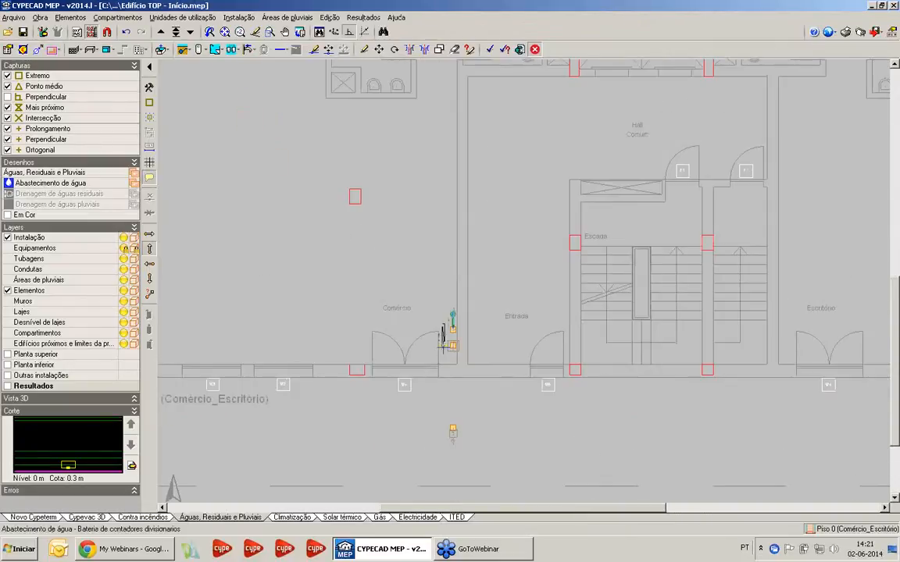
{"action": "scroll", "coordinate": [309, 239], "scroll_direction": "up", "scroll_amount": 2}
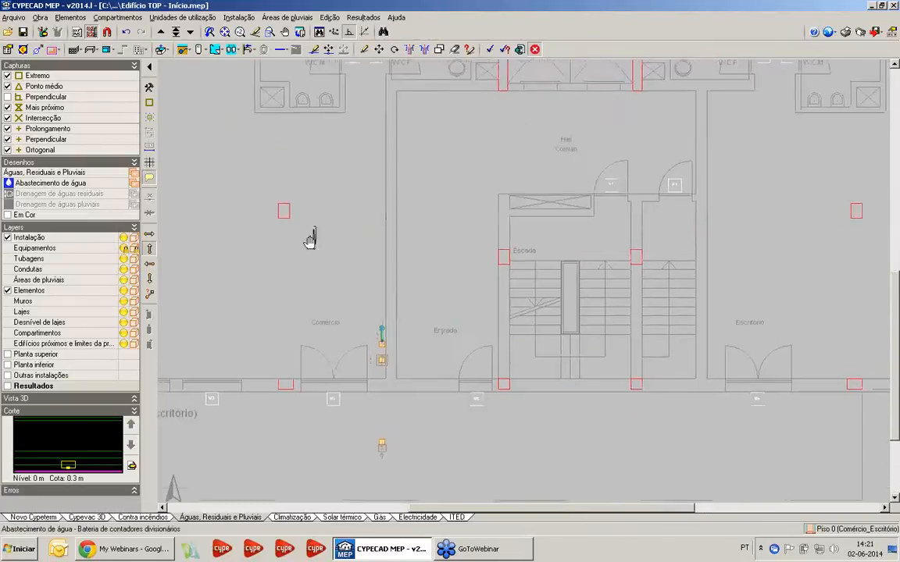
Place a Válvula de seccionamento individual beyond the meter battery, assigned to a Local comercial unit with reference A
{"action": "left_click", "coordinate": [239, 18]}
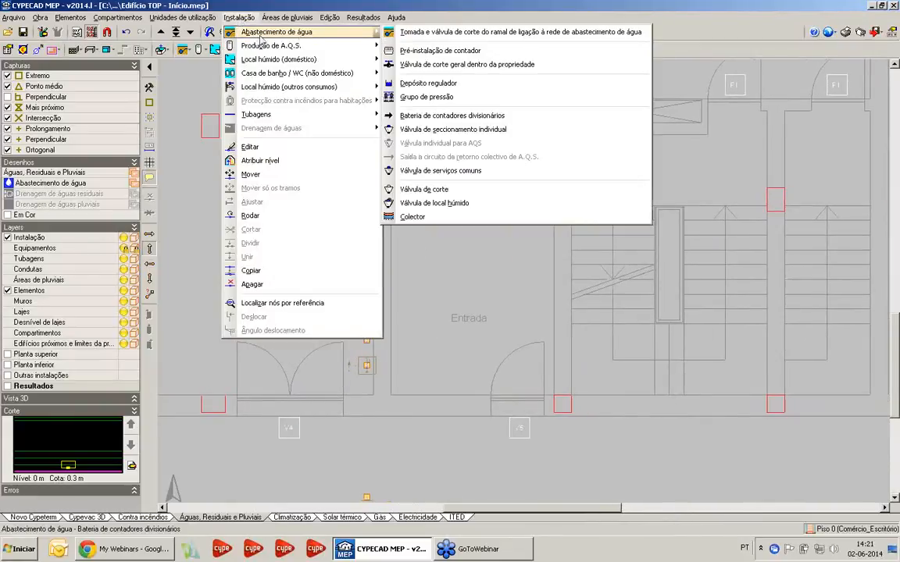
{"action": "left_click", "coordinate": [432, 130]}
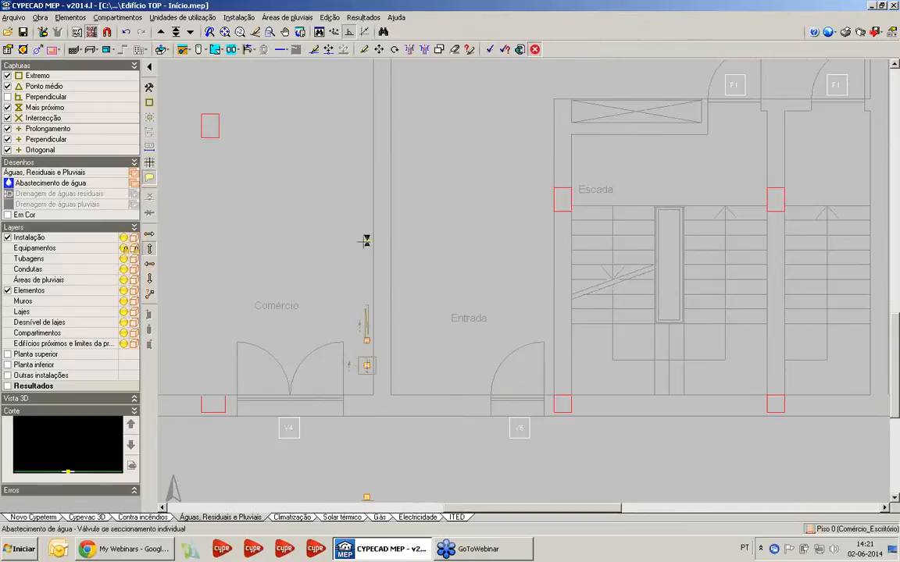
{"action": "scroll", "coordinate": [360, 278], "scroll_direction": "up", "scroll_amount": 1}
{"action": "left_click", "coordinate": [365, 296]}
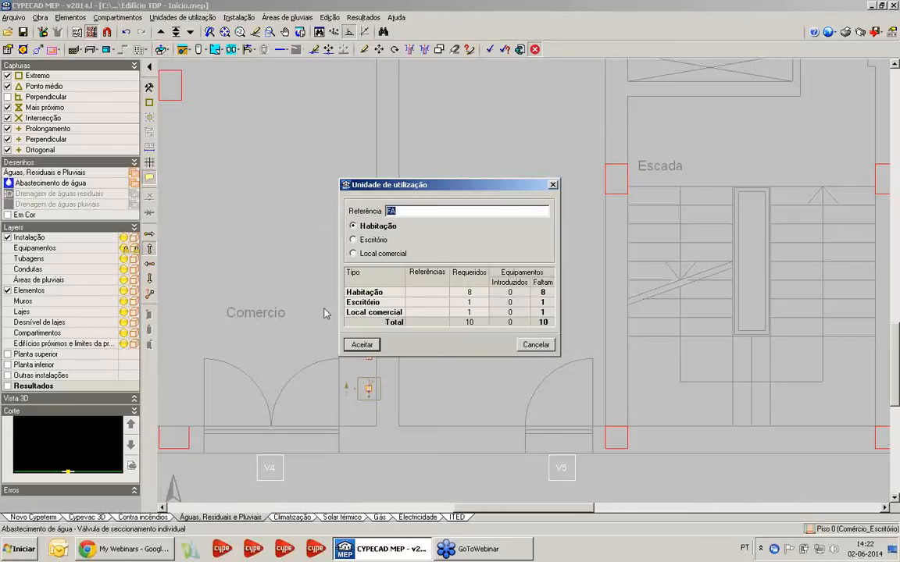
{"action": "left_click", "coordinate": [377, 254]}
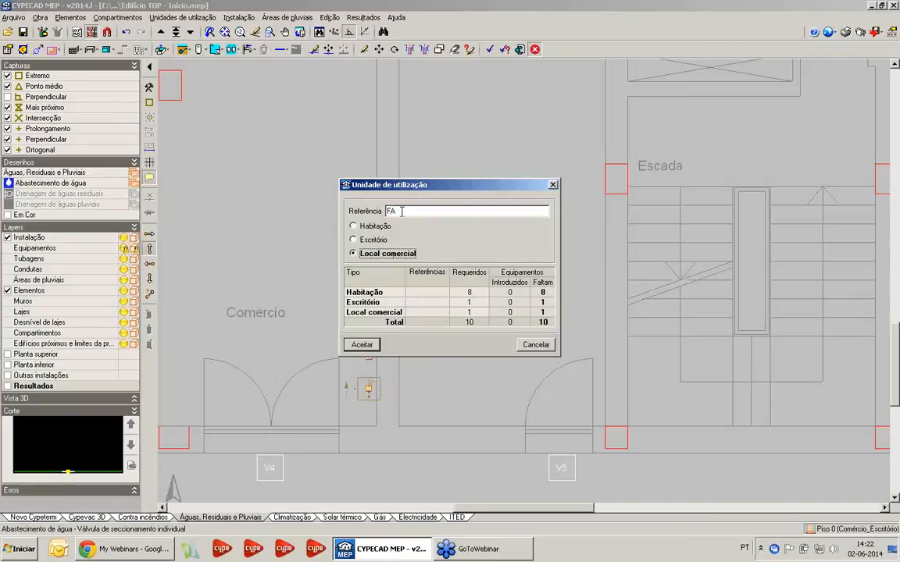
{"action": "left_click_drag", "start_coordinate": [401, 211], "coordinate": [381, 227]}
{"action": "type", "text": "A"}
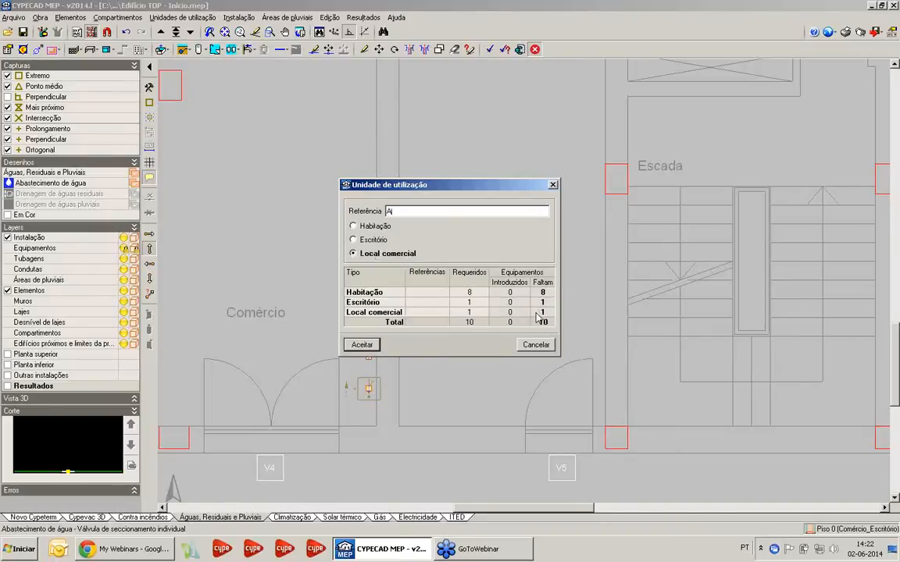
{"action": "left_click", "coordinate": [362, 345]}
Place an Urinol com torneira temporizada at each of the two urinals in the W.C.M
{"action": "scroll", "coordinate": [301, 255], "scroll_direction": "down", "scroll_amount": 4}
{"action": "middle_click_drag", "start_coordinate": [373, 226], "coordinate": [375, 375]}
{"action": "middle_click_drag", "start_coordinate": [371, 285], "coordinate": [387, 320]}
{"action": "scroll", "coordinate": [405, 232], "scroll_direction": "up", "scroll_amount": 2}
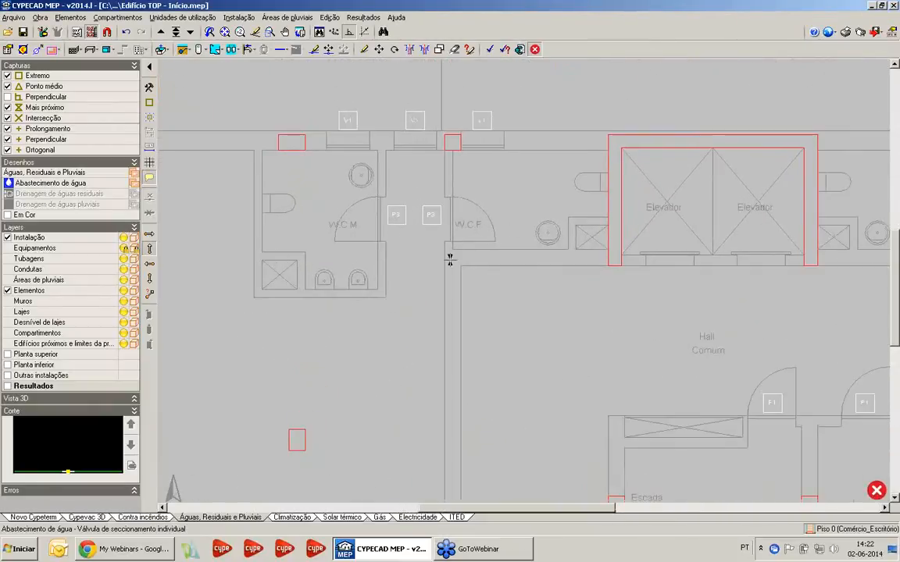
{"action": "middle_click_drag", "start_coordinate": [327, 185], "coordinate": [334, 172]}
{"action": "scroll", "coordinate": [333, 172], "scroll_direction": "up", "scroll_amount": 2}
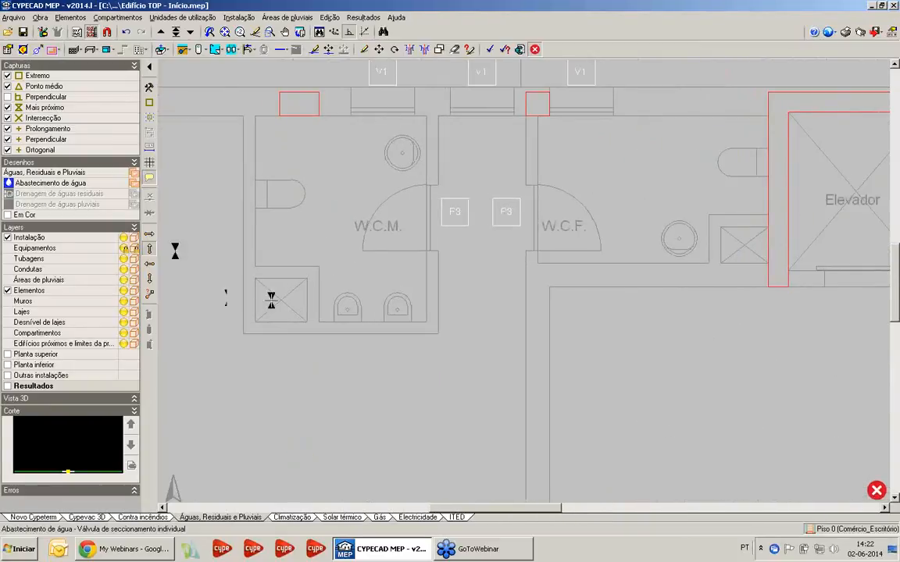
{"action": "left_click", "coordinate": [247, 18]}
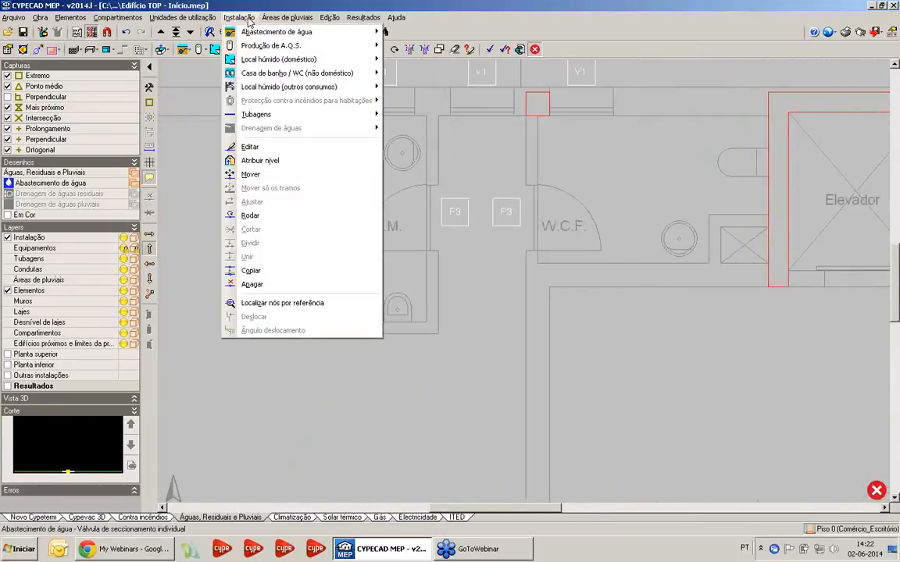
{"action": "mouse_move", "coordinate": [244, 73]}
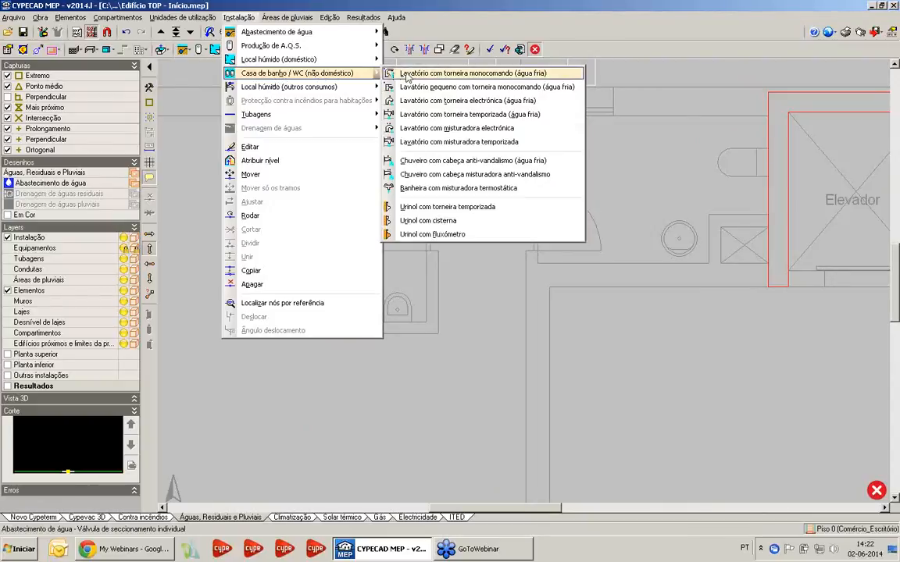
{"action": "left_click", "coordinate": [432, 208]}
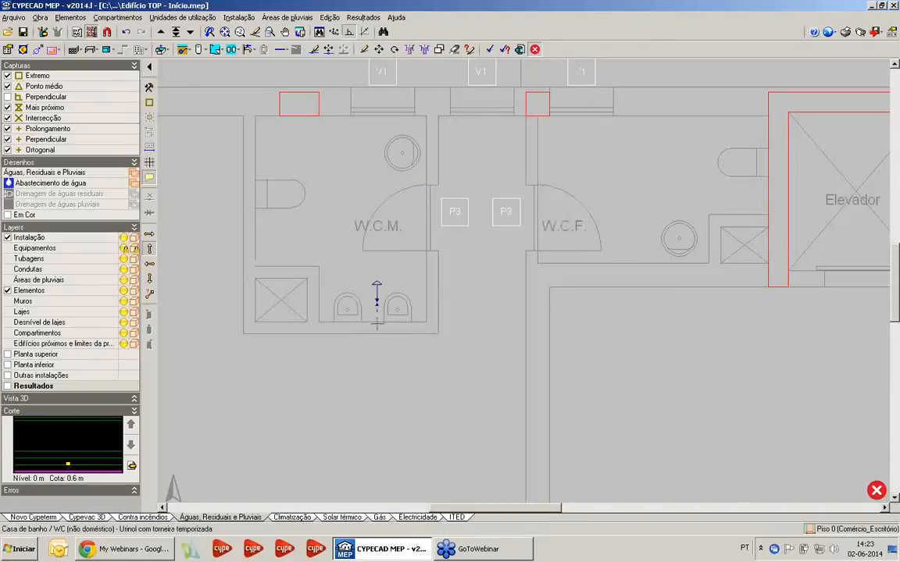
{"action": "scroll", "coordinate": [383, 299], "scroll_direction": "up", "scroll_amount": 2}
{"action": "left_click", "coordinate": [405, 315]}
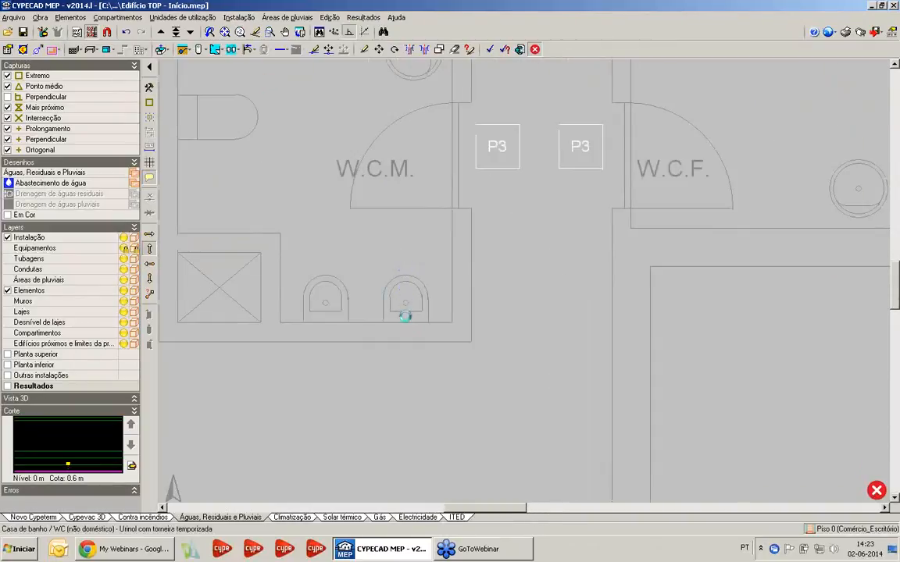
{"action": "left_click", "coordinate": [326, 315]}
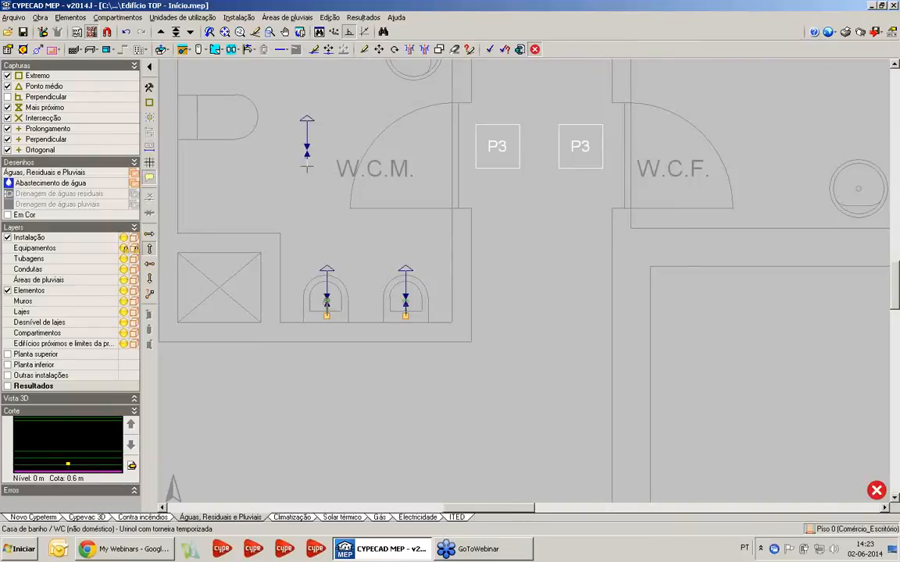
Place a Lavatório com torneira monocomando (água fria) at the W.C.M. washbasin, oriented away from the wall behind it
{"action": "scroll", "coordinate": [305, 152], "scroll_direction": "down", "scroll_amount": 2}
{"action": "left_click", "coordinate": [240, 17]}
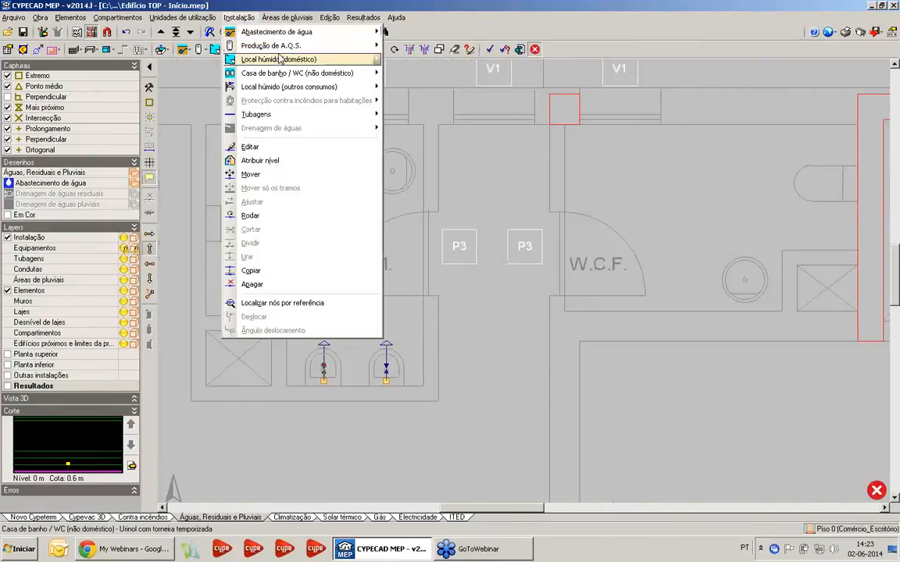
{"action": "mouse_move", "coordinate": [362, 75]}
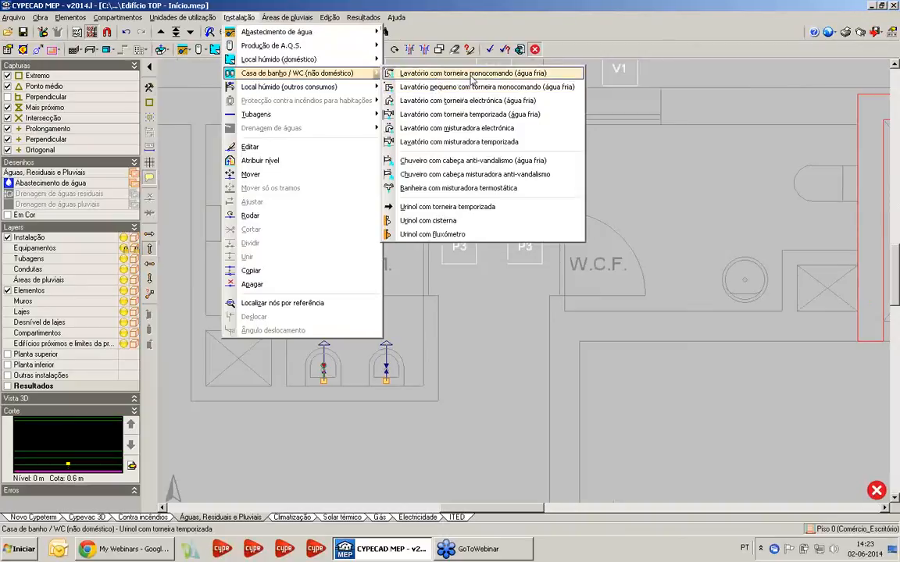
{"action": "left_click", "coordinate": [471, 73]}
{"action": "scroll", "coordinate": [390, 196], "scroll_direction": "up", "scroll_amount": 1}
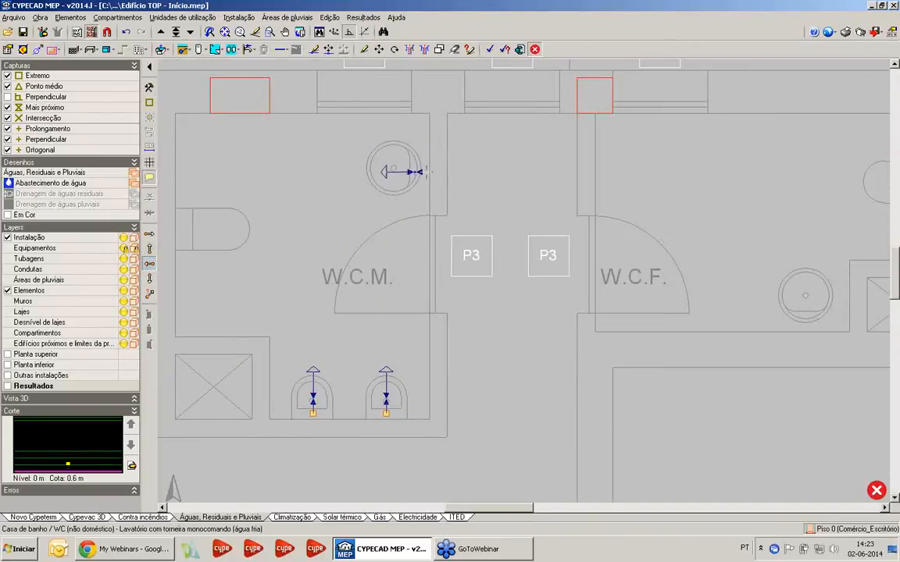
{"action": "left_click", "coordinate": [422, 169]}
Start an Autoclismo de bacia de retrete from the domestic wet-room fixtures, with its Descrição do aparelho sanitário enabled
{"action": "scroll", "coordinate": [320, 167], "scroll_direction": "down", "scroll_amount": 2}
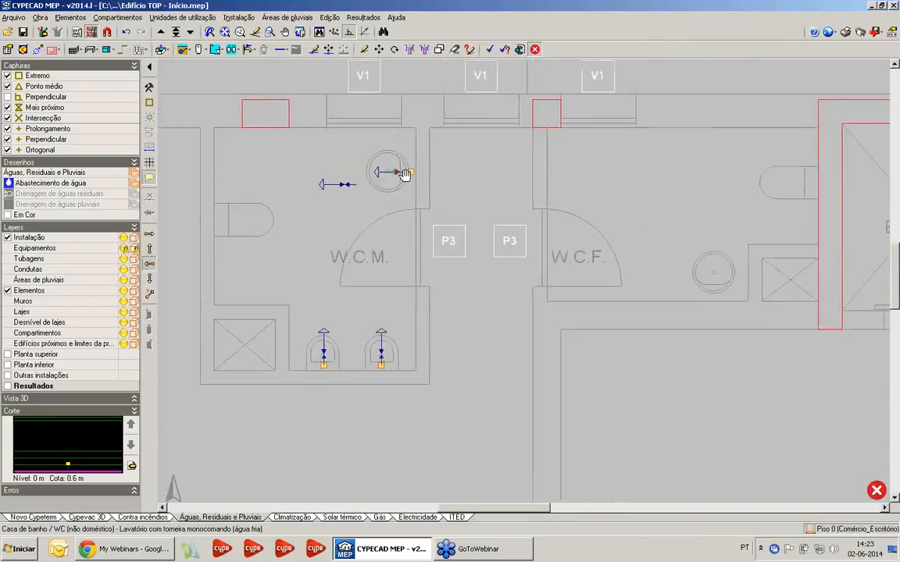
{"action": "left_click", "coordinate": [238, 18]}
{"action": "mouse_move", "coordinate": [282, 74]}
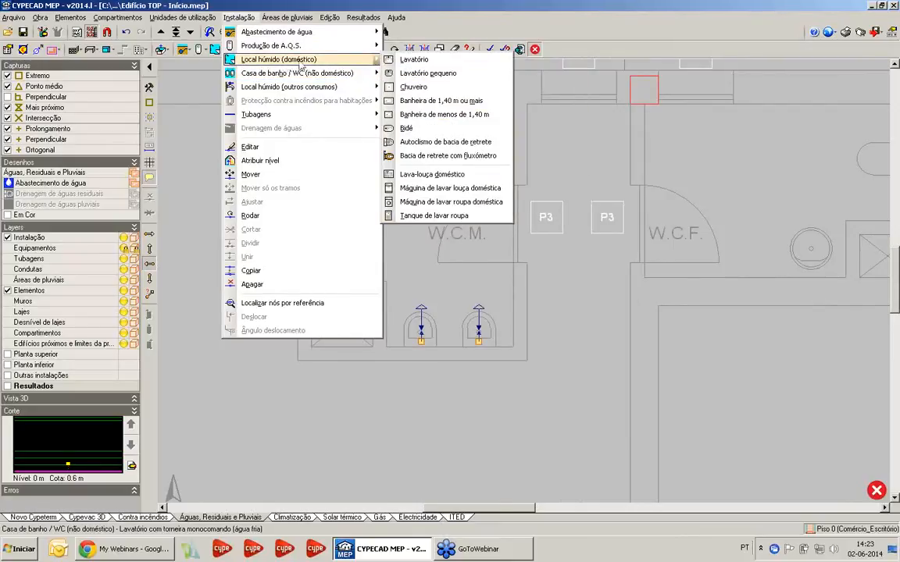
{"action": "left_click", "coordinate": [410, 141]}
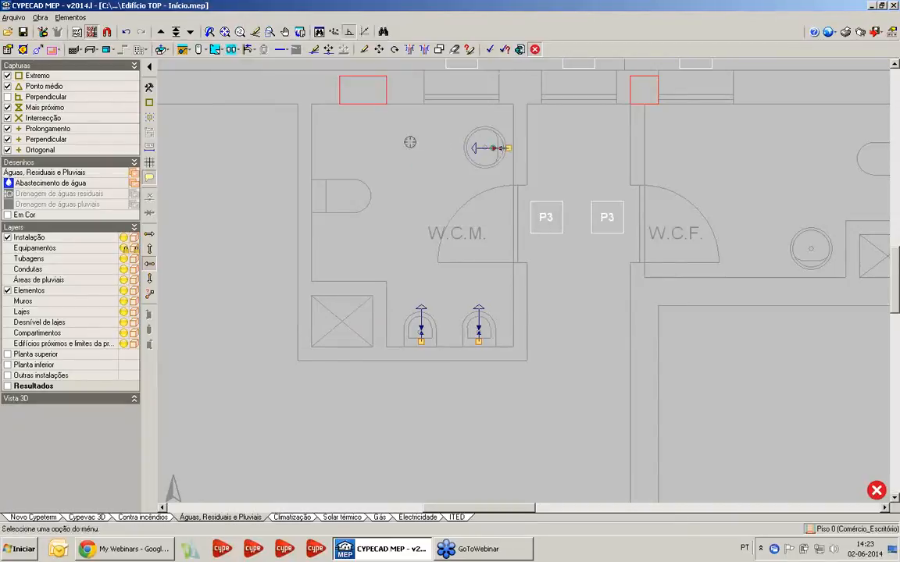
{"action": "left_click", "coordinate": [410, 141]}
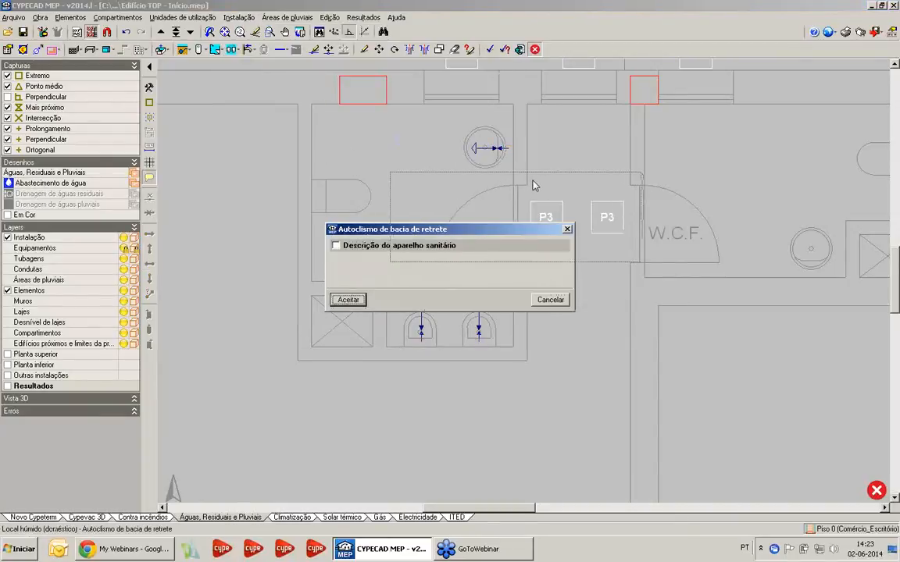
{"action": "left_click_drag", "start_coordinate": [533, 186], "coordinate": [538, 179]}
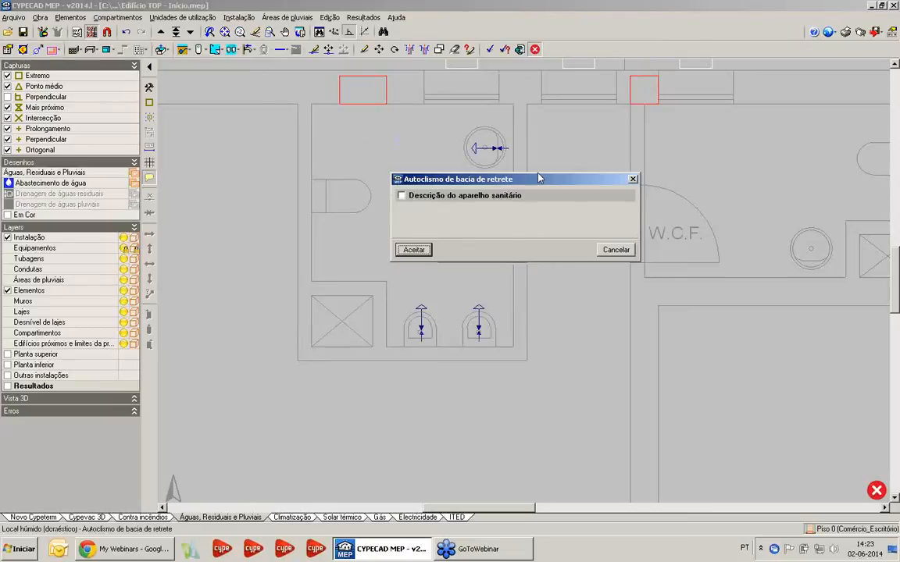
{"action": "left_click", "coordinate": [413, 197]}
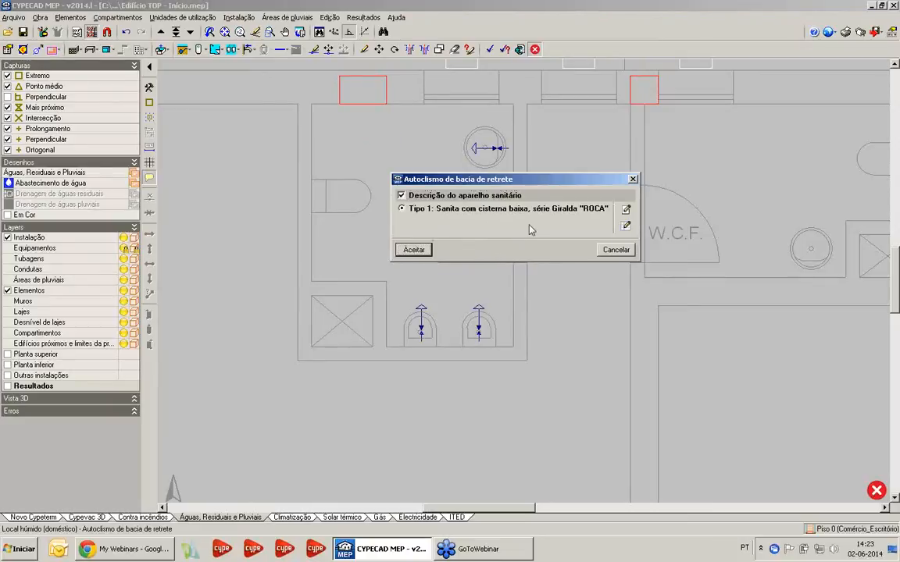
Review the toilet's type definition and accept Tipo 1, Roca Giralda series in Branco, for vertical connection, 390x680 mm
{"action": "left_click", "coordinate": [627, 226]}
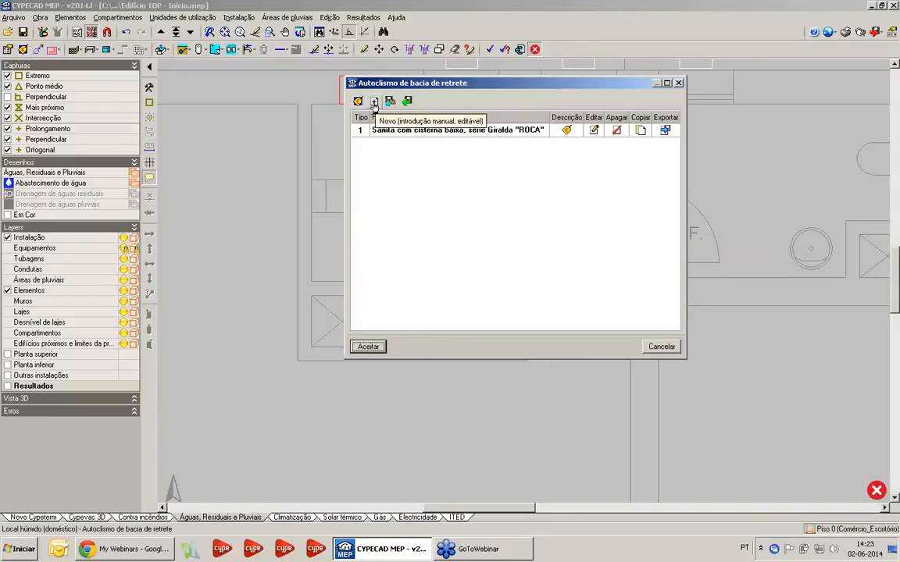
{"action": "left_click", "coordinate": [678, 82]}
{"action": "left_click", "coordinate": [625, 210]}
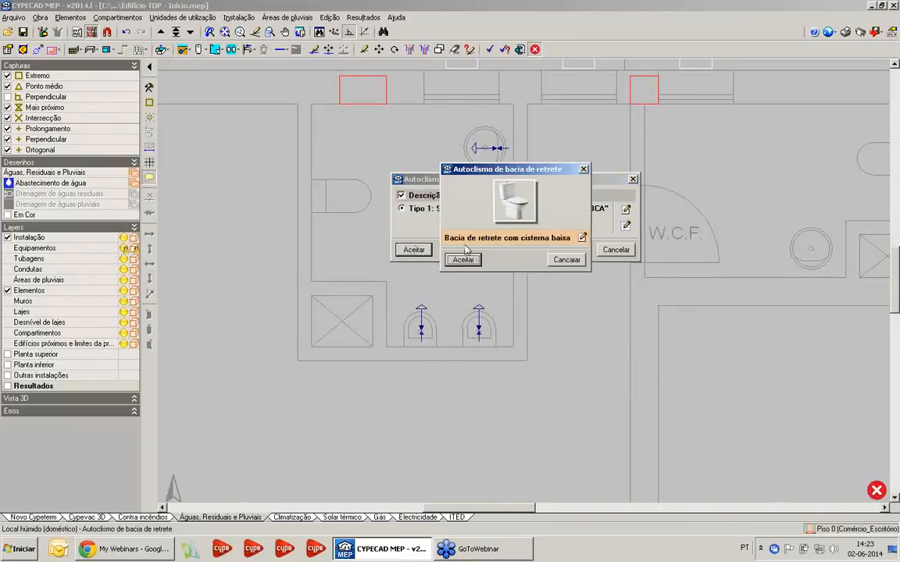
{"action": "left_click", "coordinate": [580, 238]}
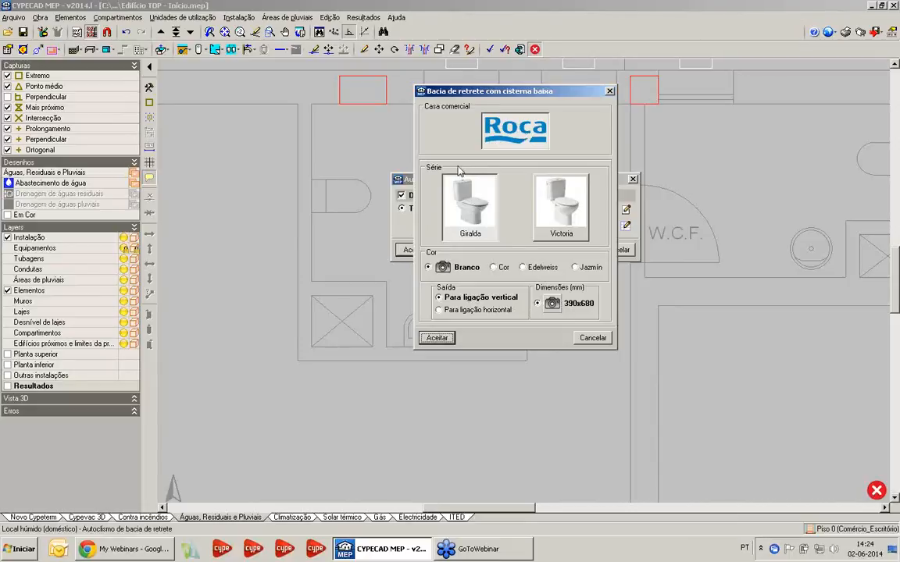
{"action": "left_click", "coordinate": [437, 338]}
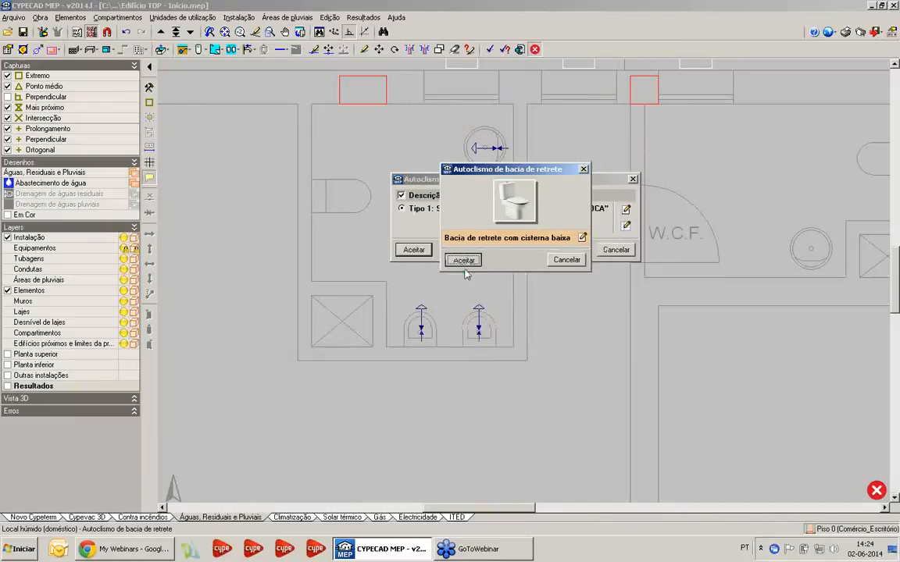
{"action": "left_click", "coordinate": [452, 259]}
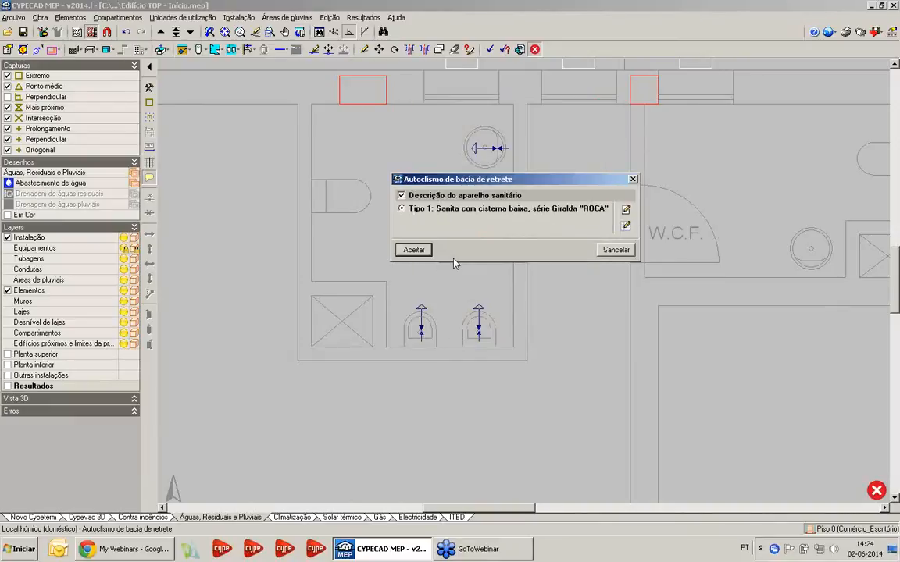
{"action": "left_click", "coordinate": [414, 250]}
Place the toilet cistern fixture over the W.C.M. toilet, with its cistern against the wall behind it
{"action": "scroll", "coordinate": [367, 226], "scroll_direction": "up", "scroll_amount": 1}
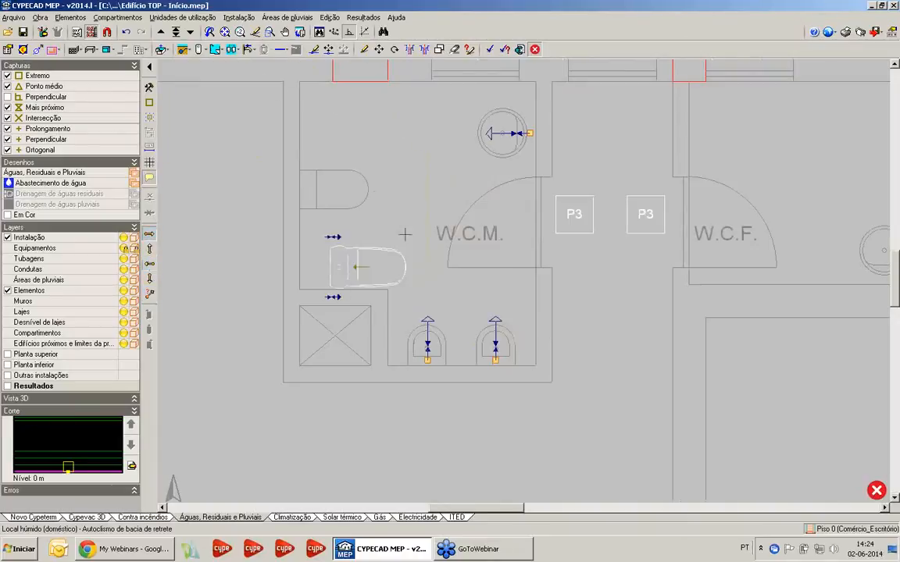
{"action": "scroll", "coordinate": [336, 195], "scroll_direction": "up", "scroll_amount": 2}
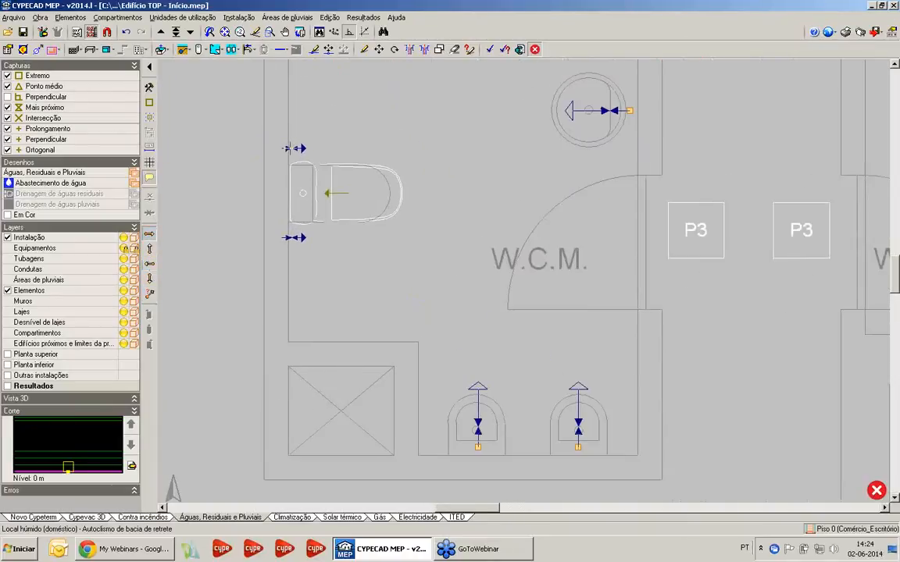
{"action": "left_click", "coordinate": [289, 149]}
Draw a horizontal Água fria pipe from the supply connection through the general shut-off valve and meter battery to the individual valve
{"action": "scroll", "coordinate": [410, 202], "scroll_direction": "down", "scroll_amount": 5}
{"action": "middle_click_drag", "start_coordinate": [497, 285], "coordinate": [450, 187]}
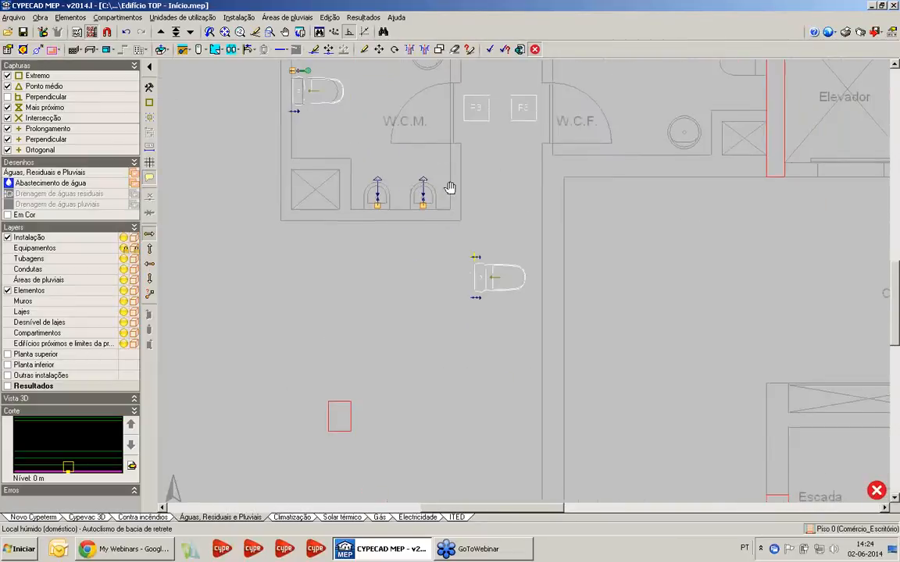
{"action": "scroll", "coordinate": [480, 340], "scroll_direction": "down", "scroll_amount": 1}
{"action": "middle_click_drag", "start_coordinate": [479, 341], "coordinate": [429, 205]}
{"action": "scroll", "coordinate": [439, 292], "scroll_direction": "down", "scroll_amount": 1}
{"action": "middle_click_drag", "start_coordinate": [439, 291], "coordinate": [389, 121]}
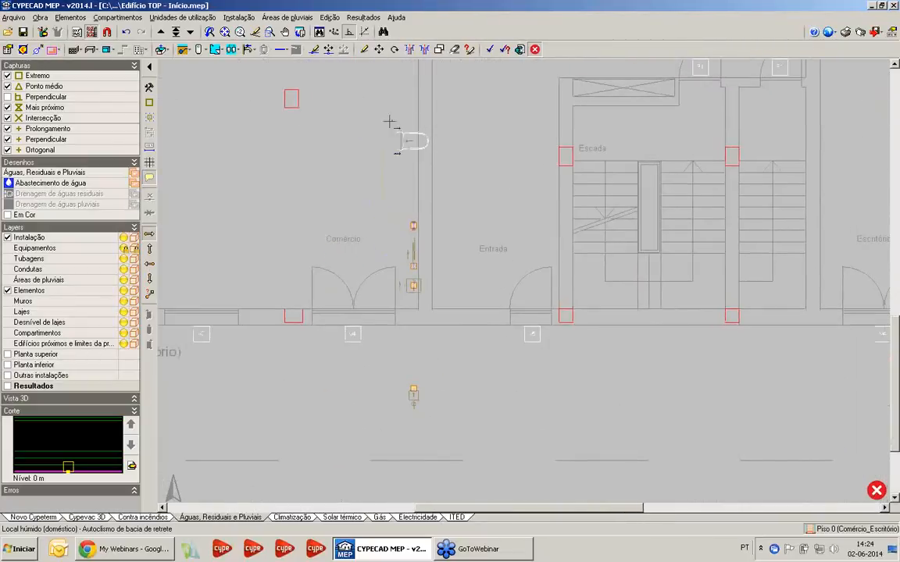
{"action": "left_click", "coordinate": [239, 17]}
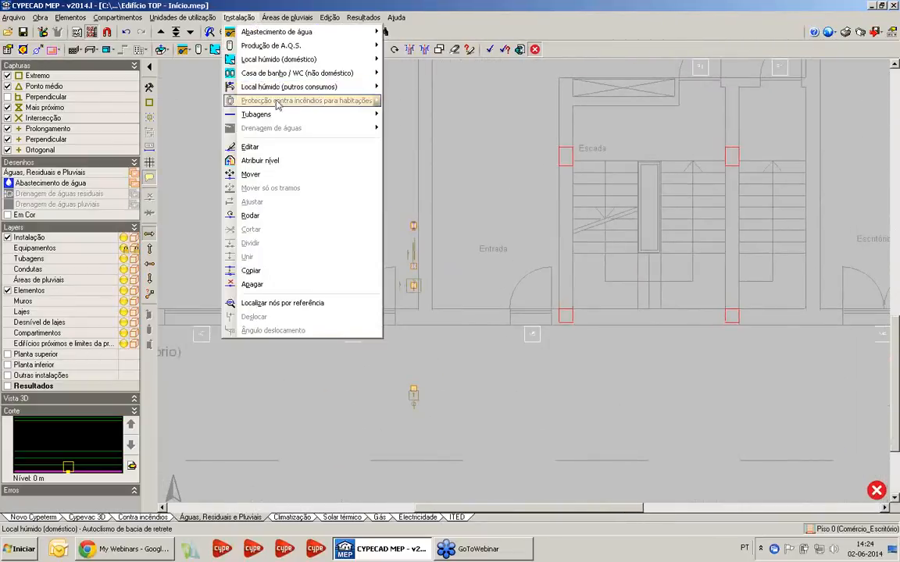
{"action": "mouse_move", "coordinate": [258, 114]}
{"action": "left_click", "coordinate": [443, 116]}
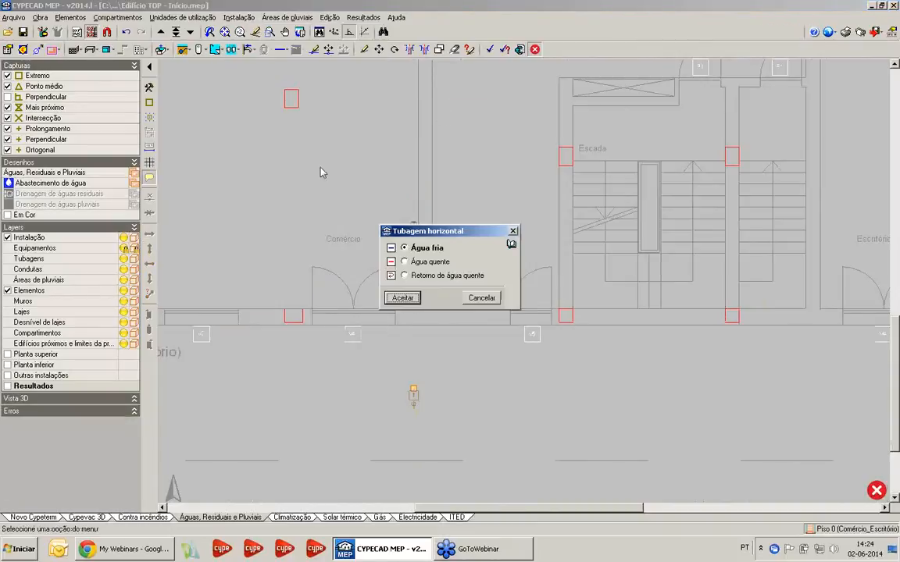
{"action": "left_click", "coordinate": [402, 298]}
{"action": "scroll", "coordinate": [415, 382], "scroll_direction": "up", "scroll_amount": 2}
{"action": "left_click", "coordinate": [408, 392]}
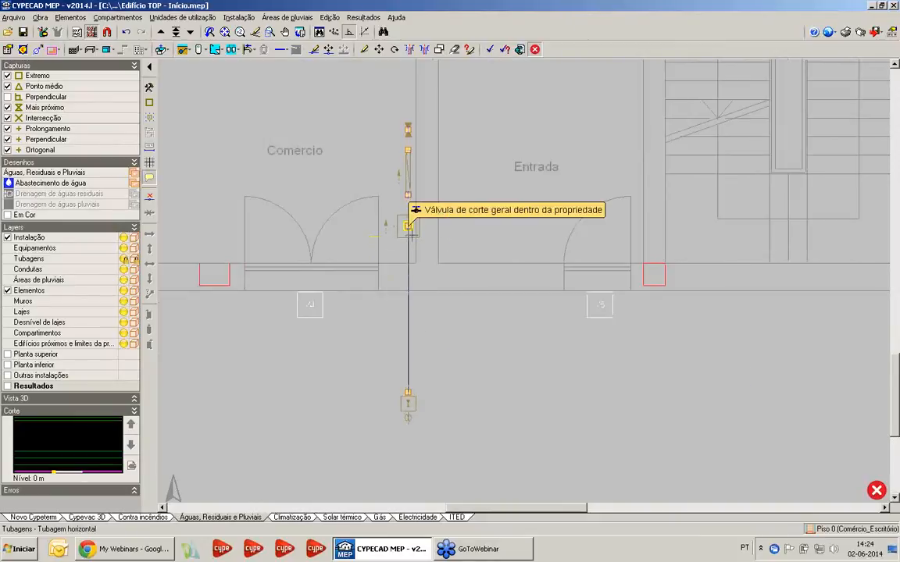
{"action": "left_click", "coordinate": [408, 226]}
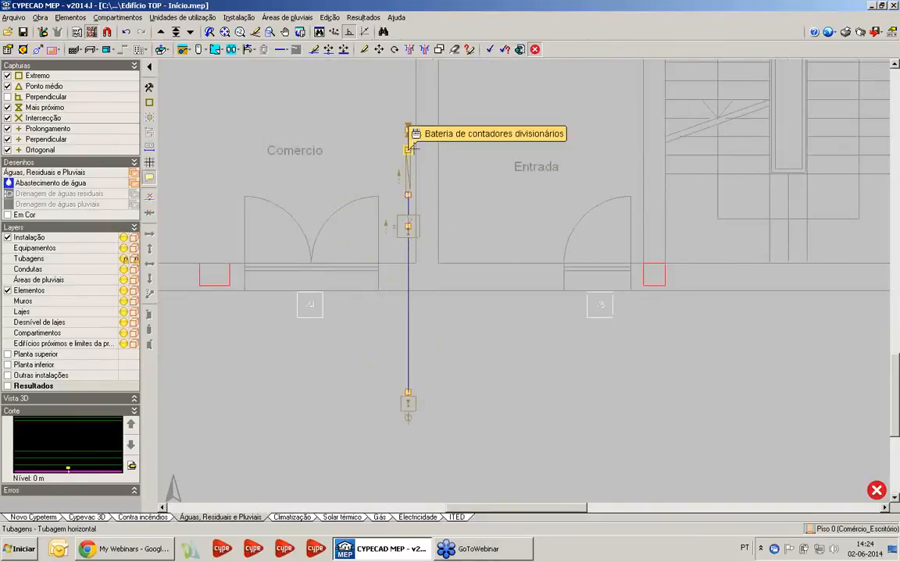
{"action": "left_click", "coordinate": [409, 127]}
Run the cold water pipe from the individual valve up through the corridor and across the W.C.M. to its far wall corner
{"action": "middle_click_drag", "start_coordinate": [370, 121], "coordinate": [436, 422]}
{"action": "middle_click_drag", "start_coordinate": [500, 117], "coordinate": [520, 444]}
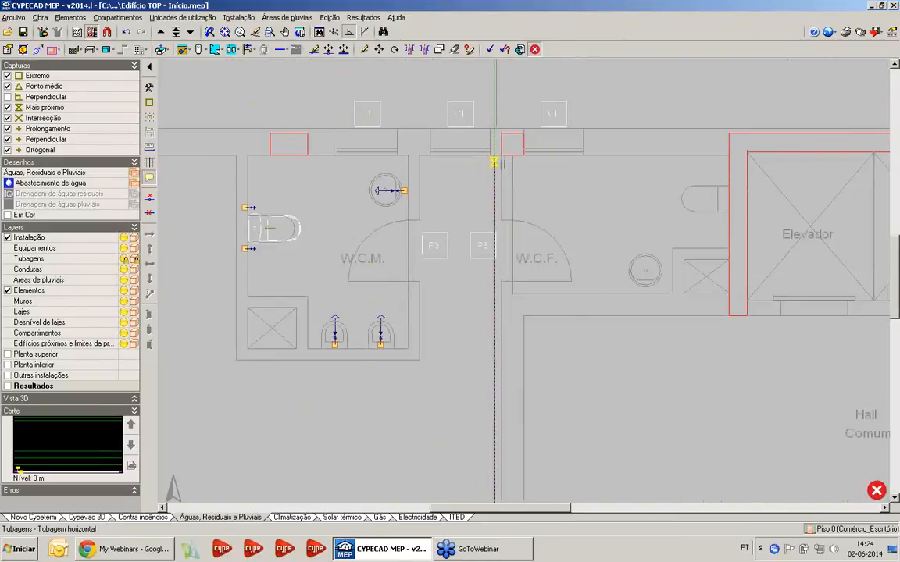
{"action": "scroll", "coordinate": [414, 160], "scroll_direction": "up", "scroll_amount": 2}
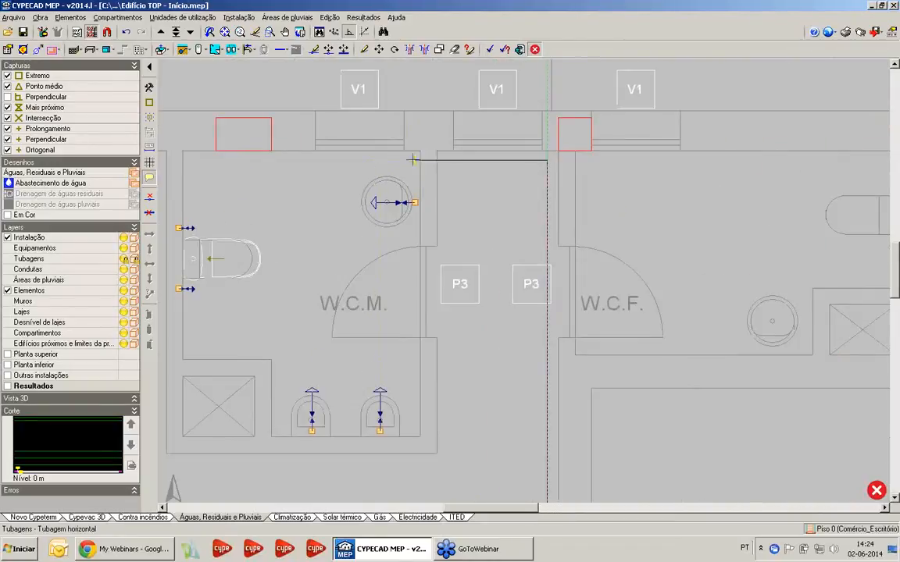
{"action": "middle_click_drag", "start_coordinate": [200, 161], "coordinate": [293, 161]}
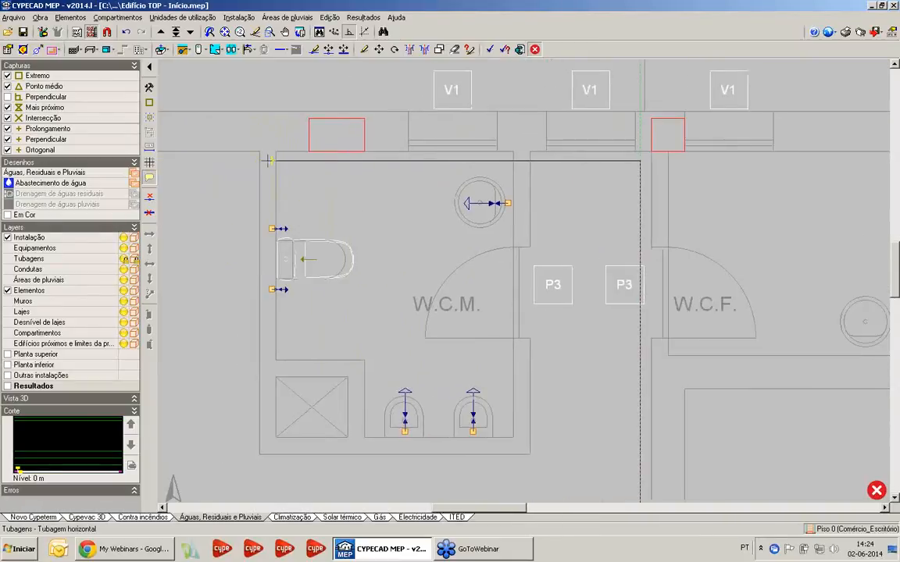
{"action": "scroll", "coordinate": [279, 165], "scroll_direction": "up", "scroll_amount": 2}
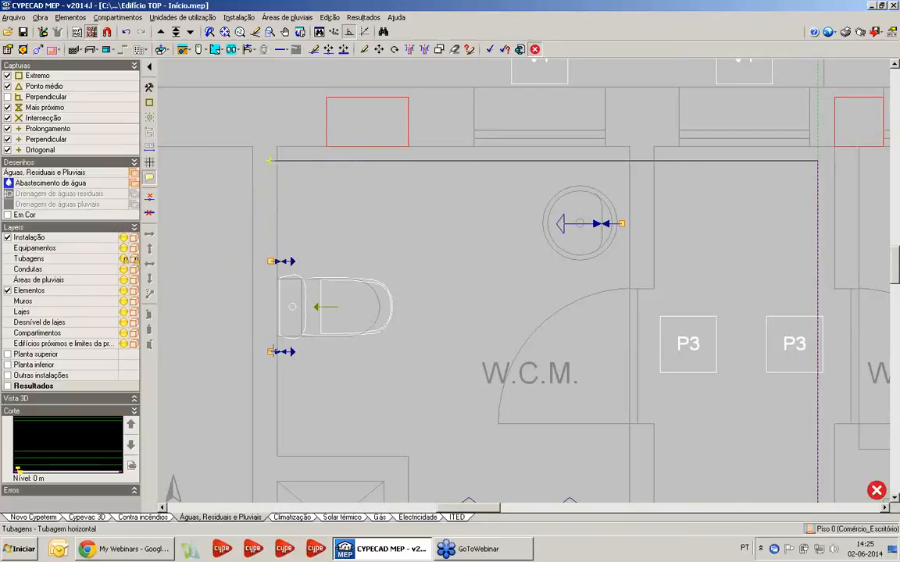
{"action": "left_click", "coordinate": [264, 162]}
Continue the cold water pipe inside the W.C.M. wall behind the toilet and connect it to the cistern's cold water supply point
{"action": "middle_click_drag", "start_coordinate": [254, 285], "coordinate": [272, 68]}
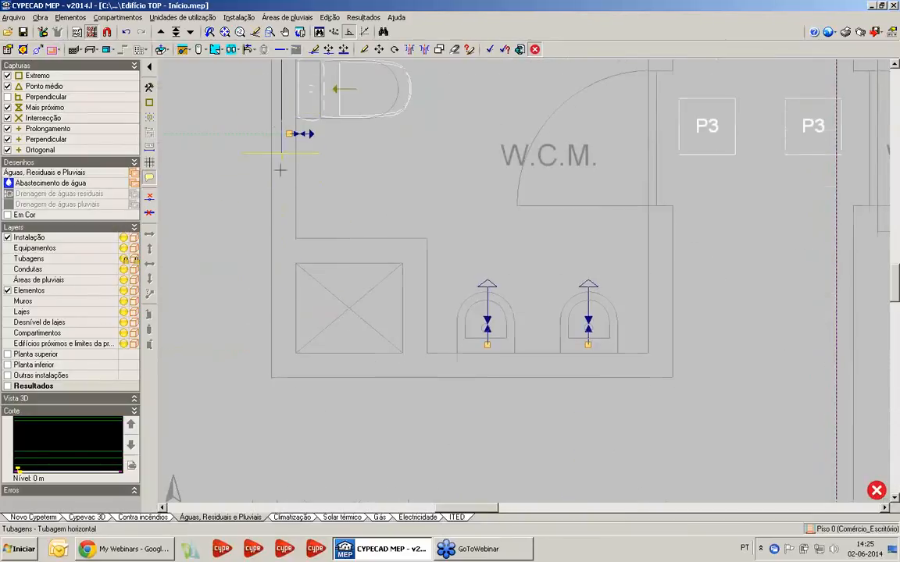
{"action": "middle_click_drag", "start_coordinate": [281, 169], "coordinate": [279, 319]}
{"action": "scroll", "coordinate": [279, 201], "scroll_direction": "up", "scroll_amount": 1}
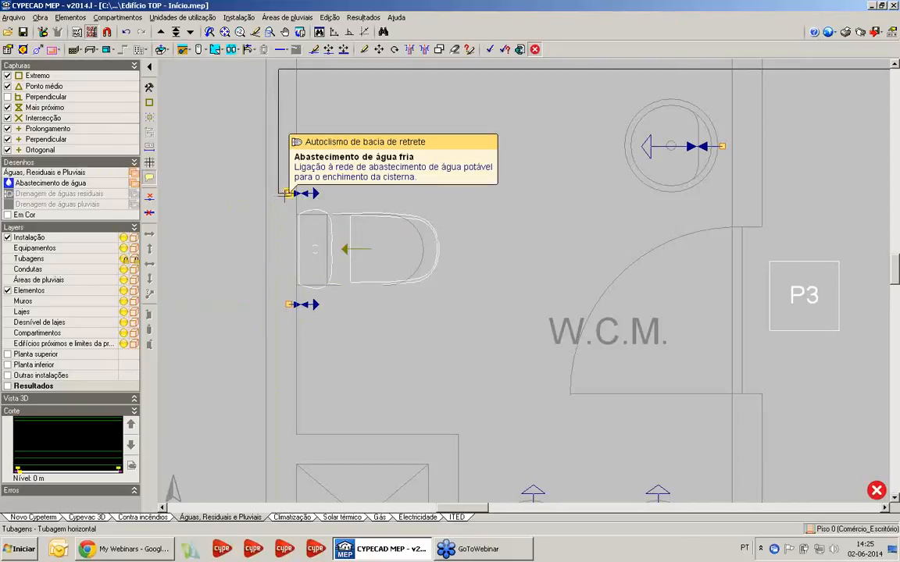
{"action": "left_click", "coordinate": [278, 193]}
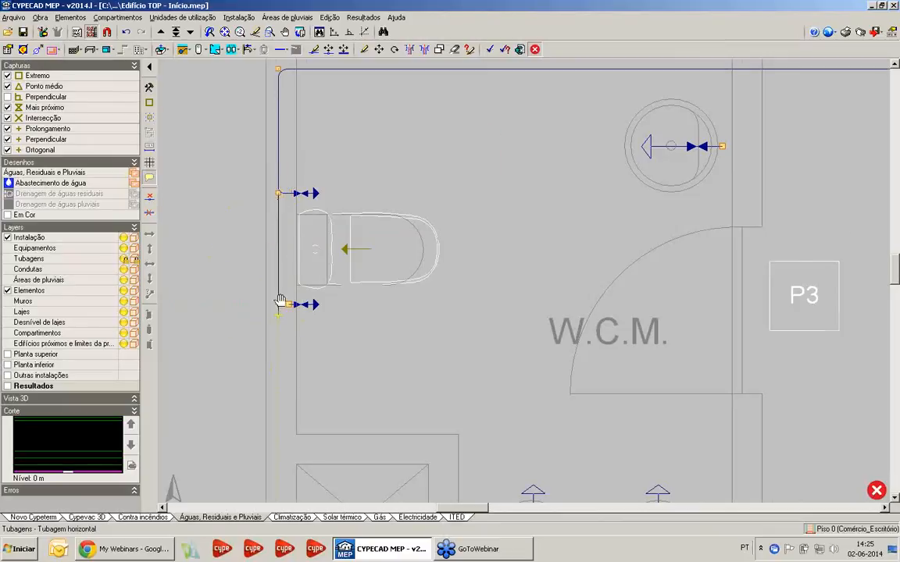
Extend the cold water pipe orthogonally around the W.C.M. shaft, inside the walls, and connect it to both urinals
{"action": "middle_click_drag", "start_coordinate": [279, 313], "coordinate": [322, 88]}
{"action": "left_click", "coordinate": [349, 32]}
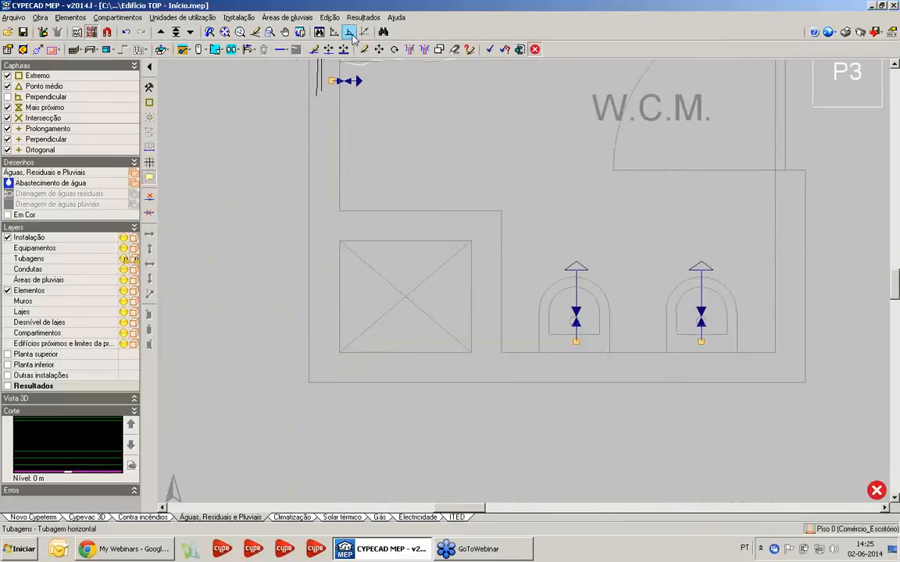
{"action": "left_click", "coordinate": [333, 371]}
{"action": "left_click", "coordinate": [575, 371]}
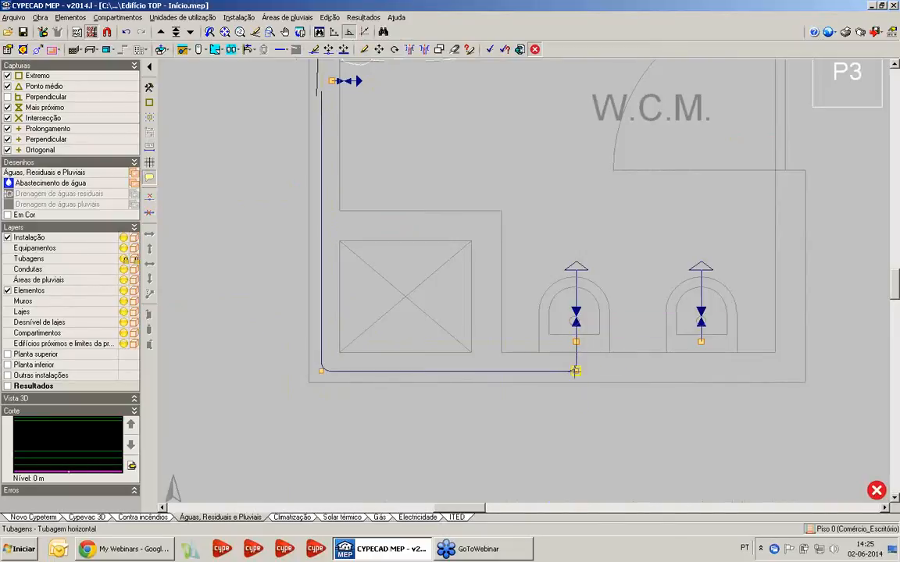
{"action": "left_click", "coordinate": [700, 371]}
{"action": "left_click", "coordinate": [701, 343]}
{"action": "right_click", "coordinate": [701, 342]}
Connect the W.C.M. washbasin to the cold water pipe running above it with a perpendicular branch
{"action": "scroll", "coordinate": [590, 289], "scroll_direction": "down", "scroll_amount": 3}
{"action": "middle_click_drag", "start_coordinate": [590, 288], "coordinate": [493, 456]}
{"action": "scroll", "coordinate": [651, 166], "scroll_direction": "up", "scroll_amount": 2}
{"action": "scroll", "coordinate": [570, 202], "scroll_direction": "up", "scroll_amount": 1}
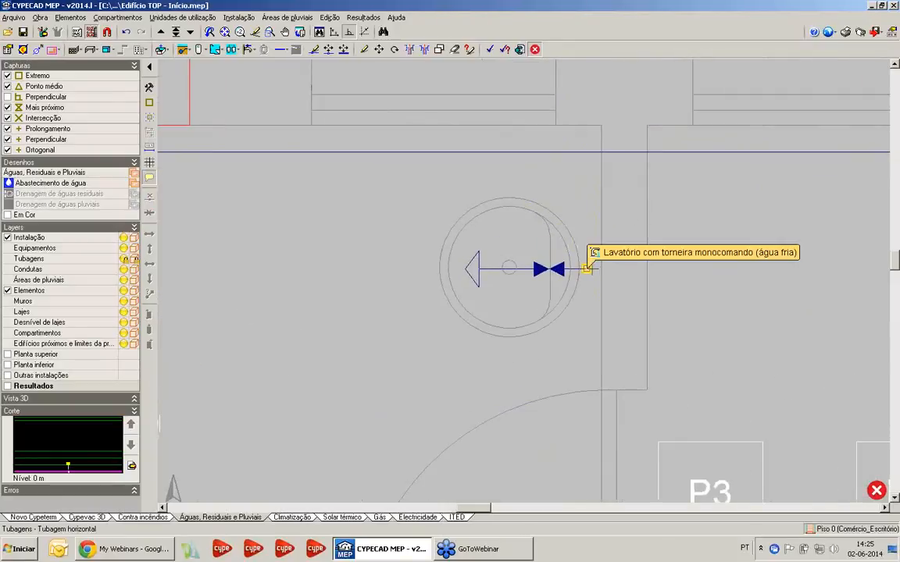
{"action": "left_click", "coordinate": [587, 268]}
{"action": "left_click", "coordinate": [586, 151]}
Examine the W.C.M. cold water piping and its fixture connections, and the neighbouring W.C.F. layout
{"action": "scroll", "coordinate": [495, 230], "scroll_direction": "down", "scroll_amount": 3}
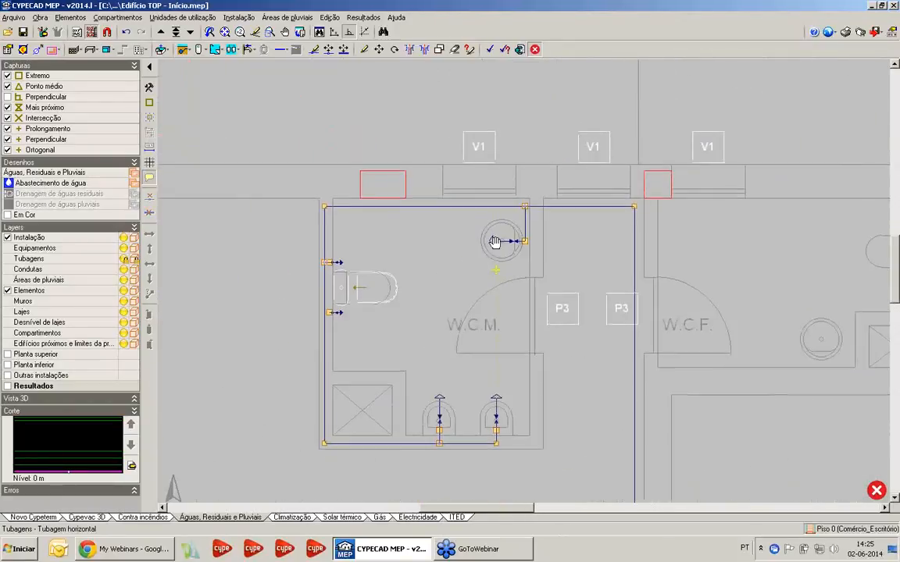
{"action": "middle_click_drag", "start_coordinate": [495, 242], "coordinate": [466, 200]}
{"action": "scroll", "coordinate": [484, 168], "scroll_direction": "up", "scroll_amount": 5}
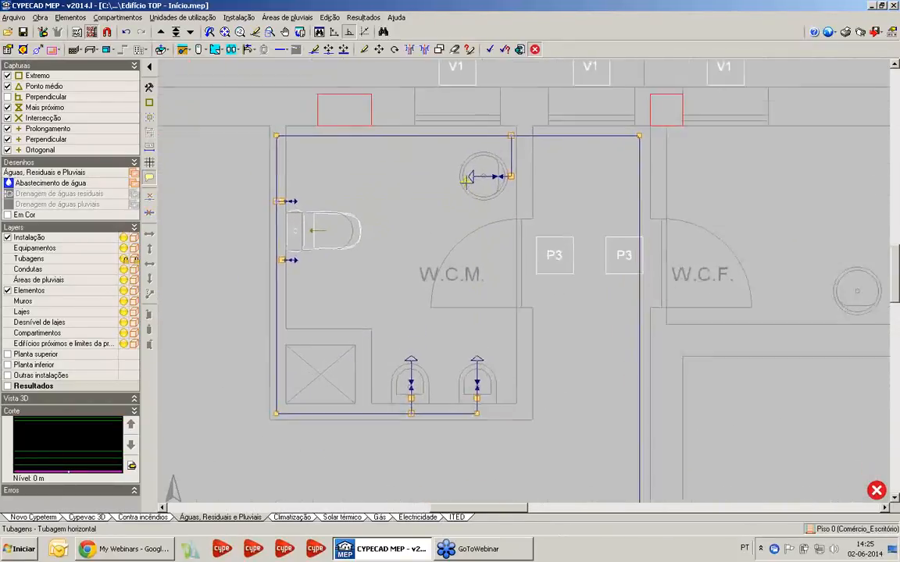
{"action": "middle_click_drag", "start_coordinate": [500, 158], "coordinate": [474, 177]}
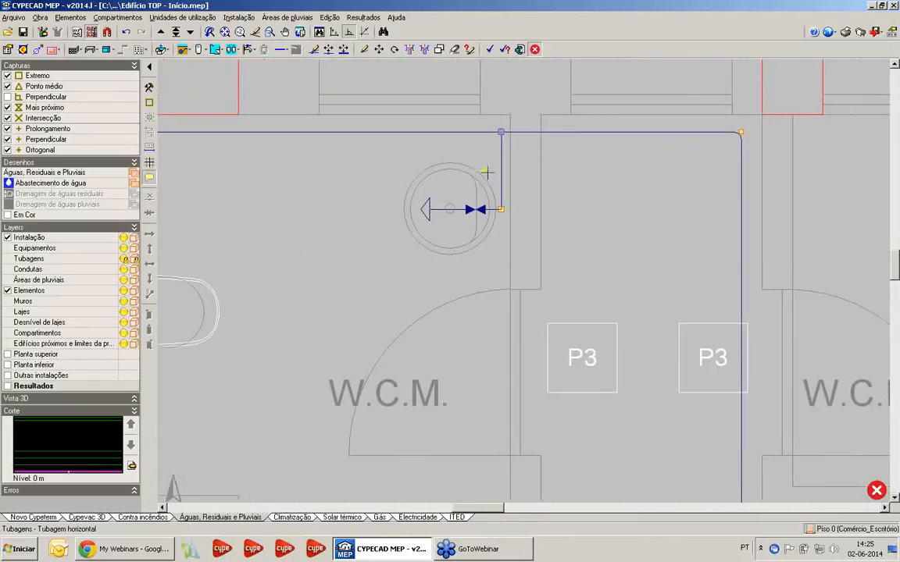
{"action": "scroll", "coordinate": [504, 178], "scroll_direction": "up", "scroll_amount": 1}
{"action": "scroll", "coordinate": [428, 161], "scroll_direction": "down", "scroll_amount": 1}
{"action": "scroll", "coordinate": [428, 162], "scroll_direction": "down", "scroll_amount": 3}
{"action": "middle_click_drag", "start_coordinate": [448, 141], "coordinate": [473, 75]}
{"action": "middle_click_drag", "start_coordinate": [431, 147], "coordinate": [415, 161]}
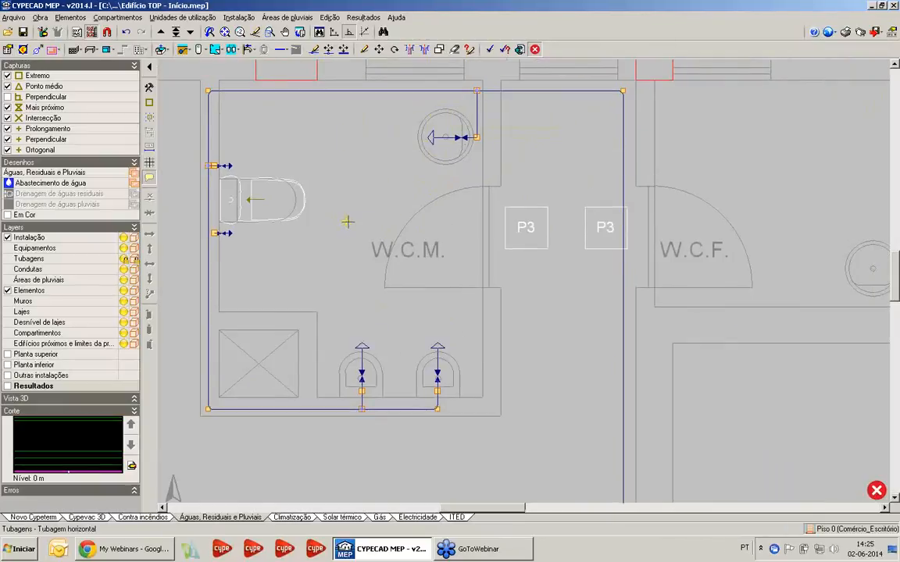
{"action": "scroll", "coordinate": [382, 197], "scroll_direction": "down", "scroll_amount": 1}
{"action": "scroll", "coordinate": [425, 211], "scroll_direction": "down", "scroll_amount": 1}
{"action": "scroll", "coordinate": [425, 212], "scroll_direction": "up", "scroll_amount": 1}
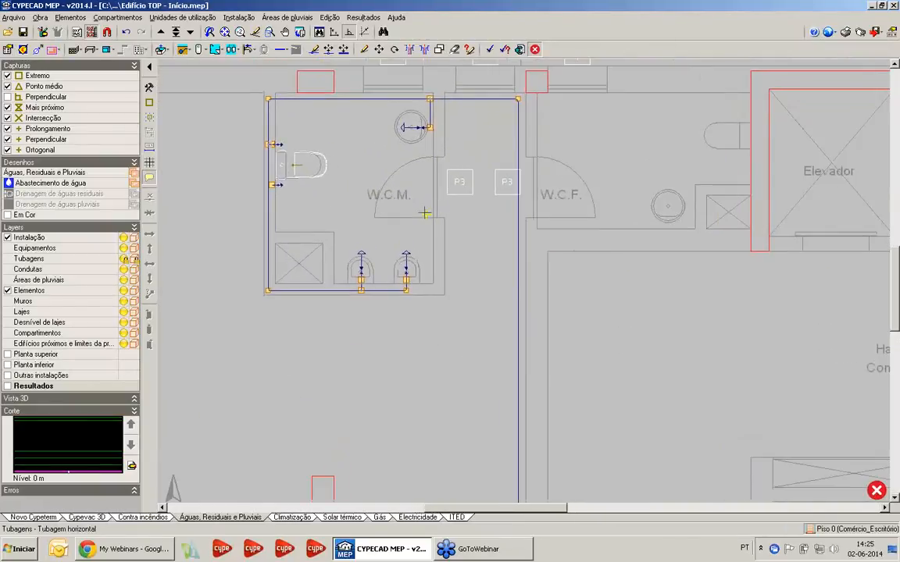
{"action": "middle_click_drag", "start_coordinate": [424, 213], "coordinate": [411, 207]}
{"action": "scroll", "coordinate": [486, 203], "scroll_direction": "up", "scroll_amount": 3}
{"action": "middle_click_drag", "start_coordinate": [508, 174], "coordinate": [469, 203]}
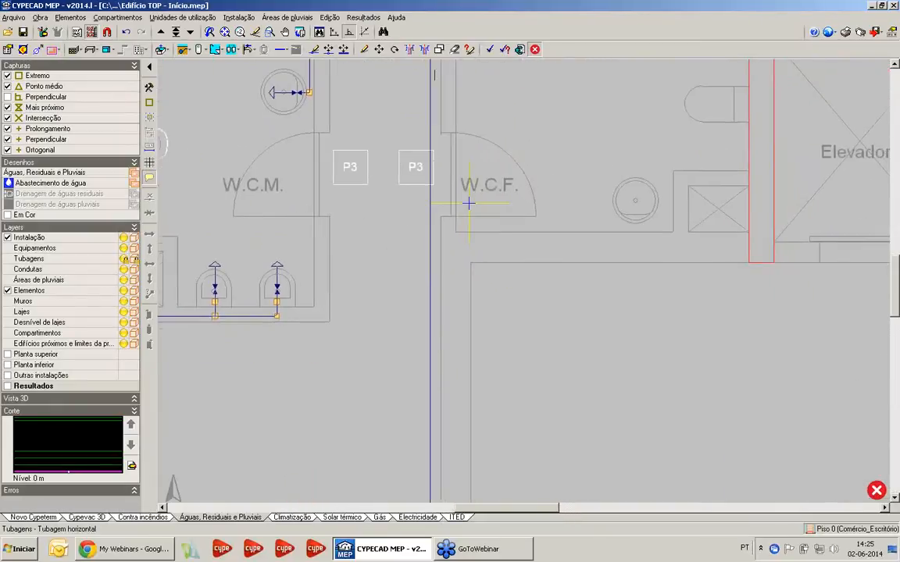
Place a "Lavatório com torneira monocomando (água fria)" on the W.C.F. washbasin, with its supply point inside the wall below it
{"action": "scroll", "coordinate": [468, 204], "scroll_direction": "up", "scroll_amount": 1}
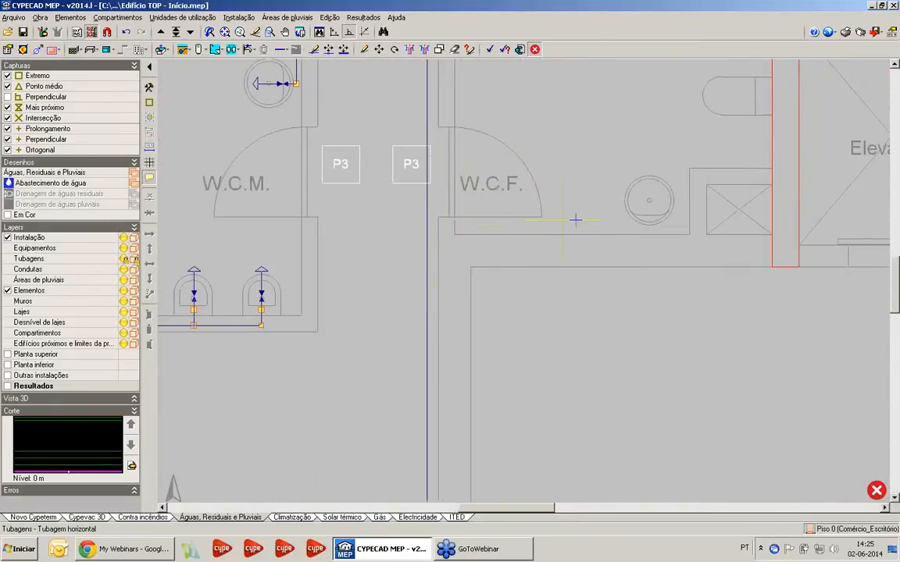
{"action": "scroll", "coordinate": [384, 243], "scroll_direction": "down", "scroll_amount": 3}
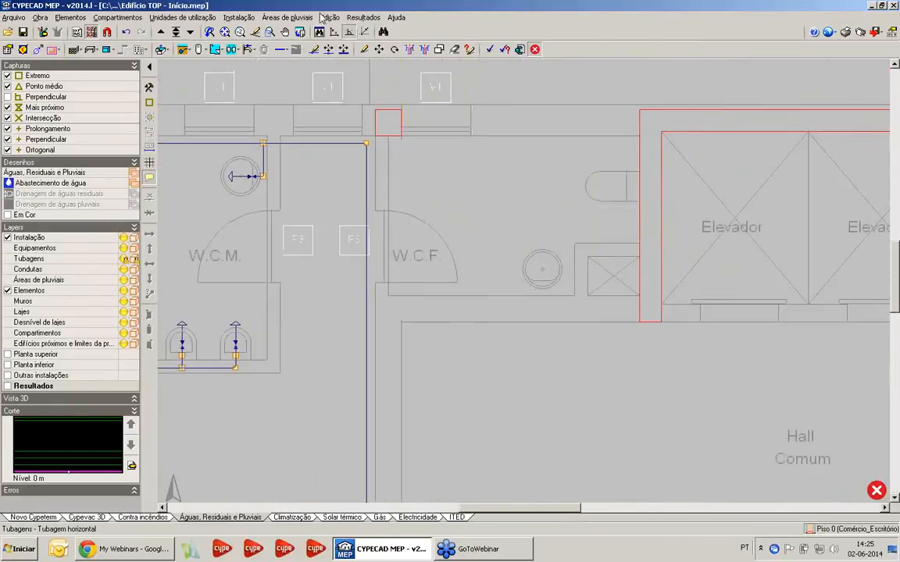
{"action": "left_click", "coordinate": [239, 17]}
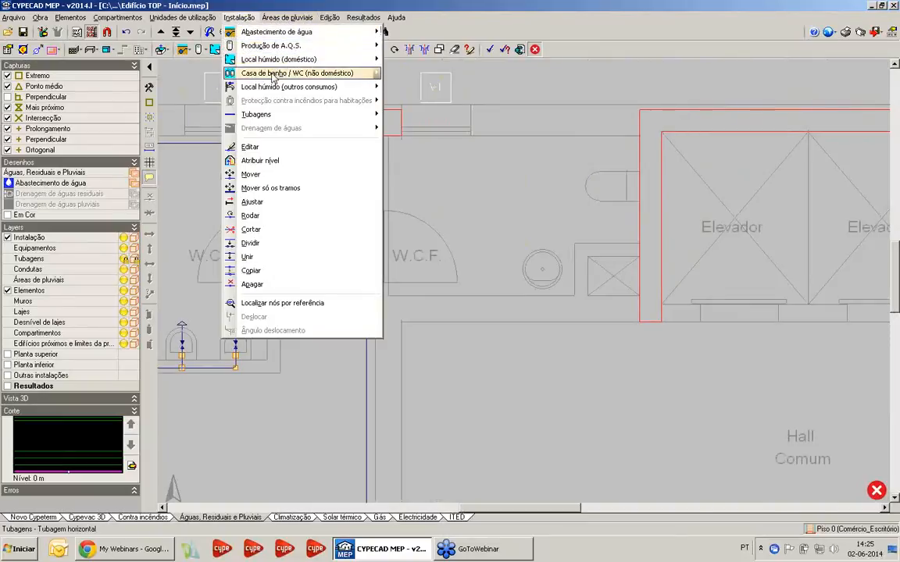
{"action": "mouse_move", "coordinate": [275, 74]}
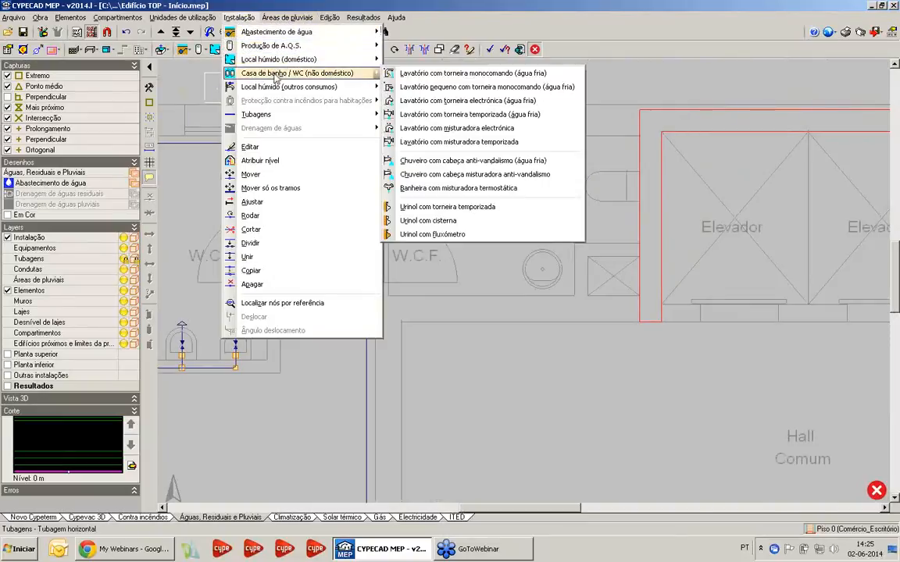
{"action": "left_click", "coordinate": [448, 75]}
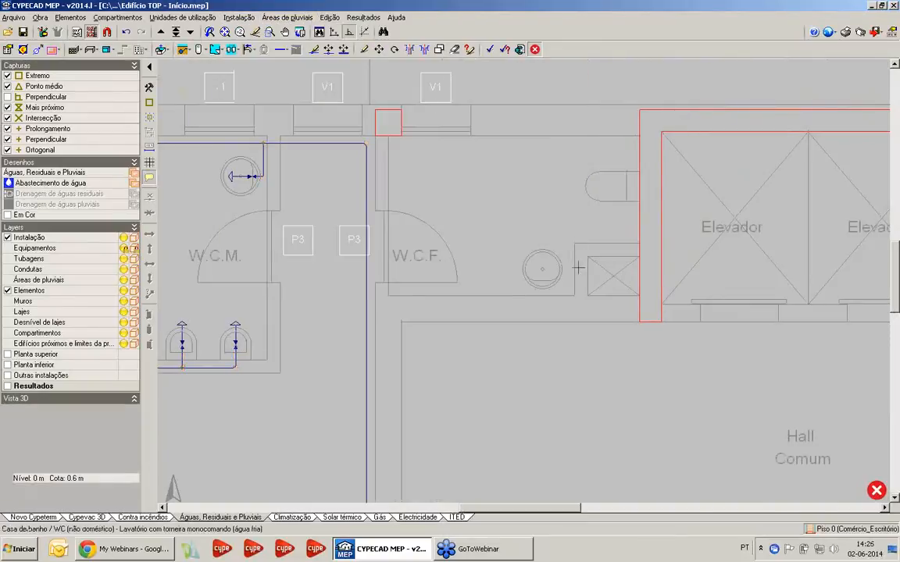
{"action": "left_click", "coordinate": [543, 305]}
Place an "Autoclismo de bacia de retrete" on the W.C.F. toilet, against the elevator wall
{"action": "left_click", "coordinate": [248, 19]}
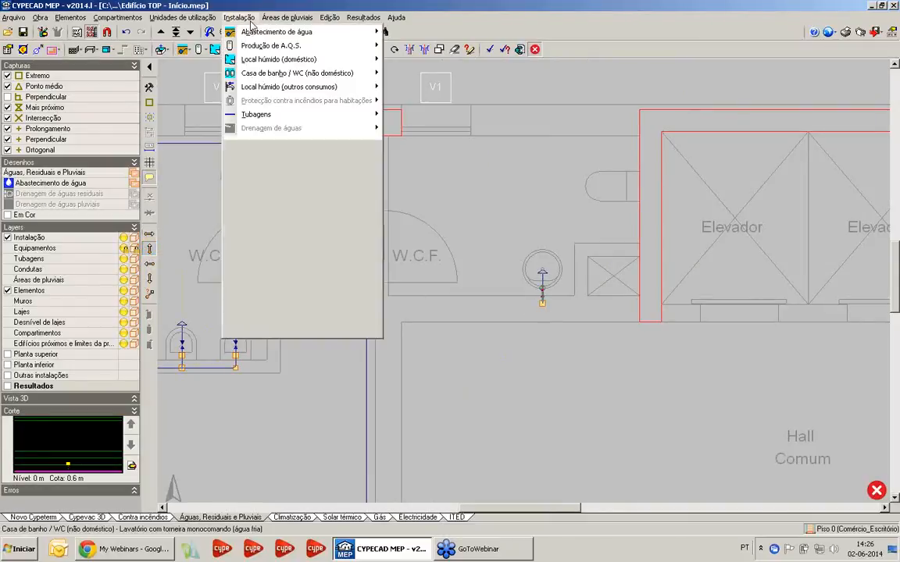
{"action": "mouse_move", "coordinate": [265, 59]}
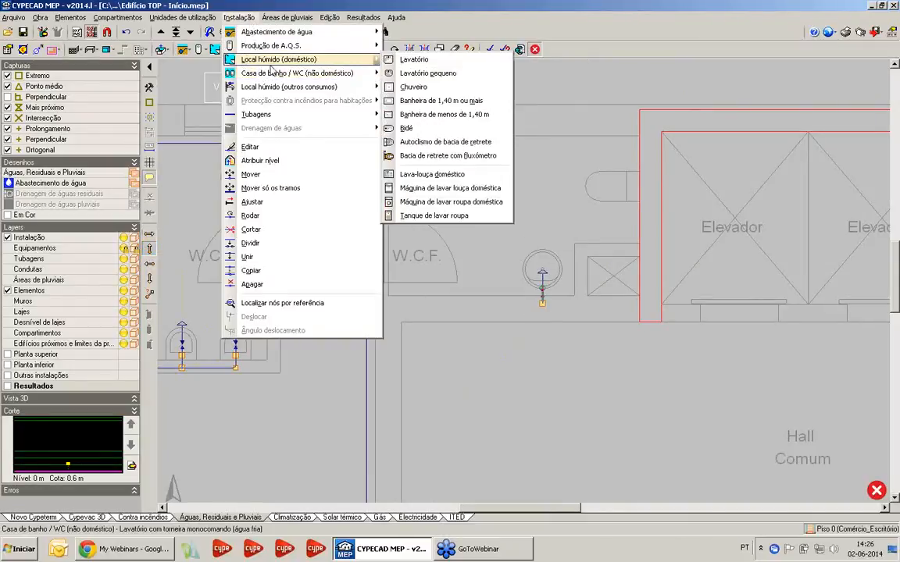
{"action": "left_click", "coordinate": [445, 143]}
{"action": "left_click", "coordinate": [348, 353]}
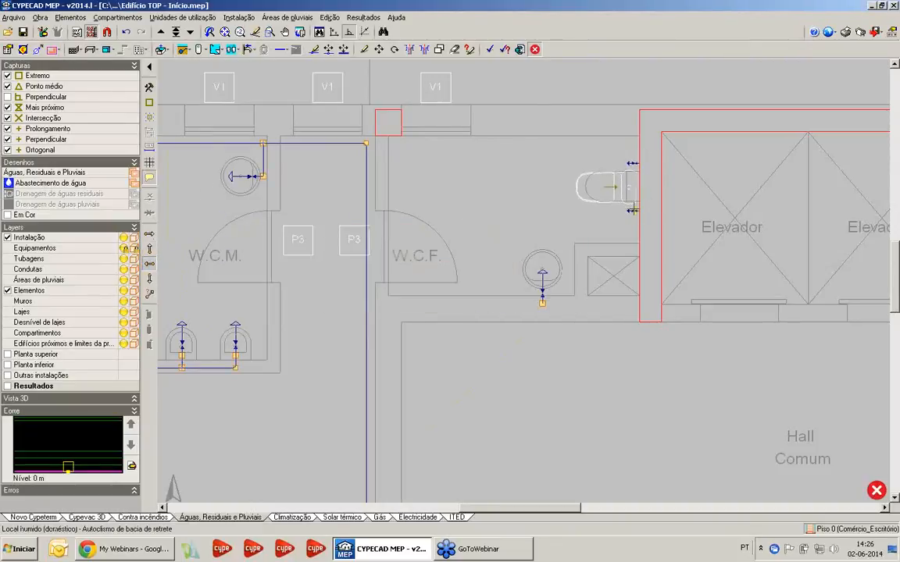
{"action": "left_click", "coordinate": [634, 209]}
{"action": "right_click", "coordinate": [437, 178]}
{"action": "left_click", "coordinate": [543, 303]}
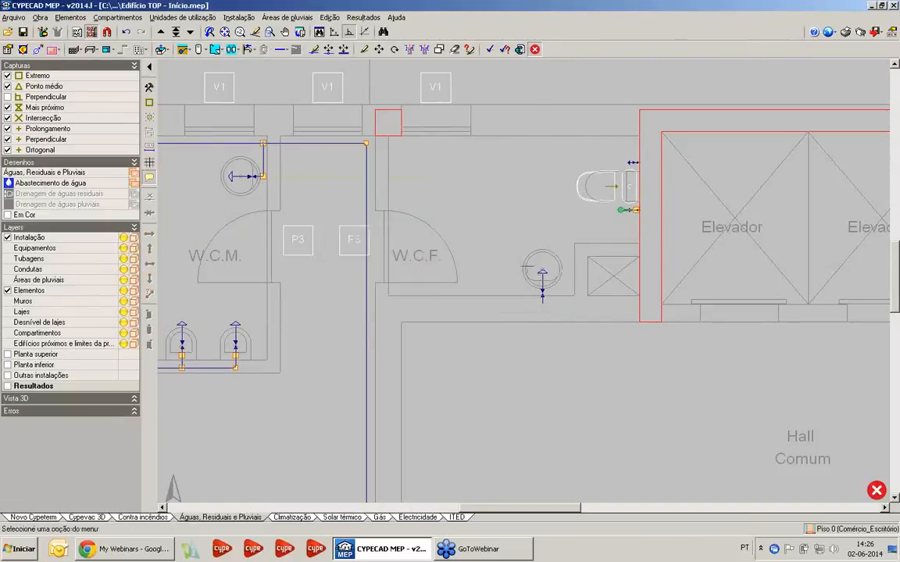
Draw a horizontal Água fria pipe from the main supply pipe through the W.C.F. washbasin's supply point and up beside the shaft
{"action": "left_click", "coordinate": [239, 18]}
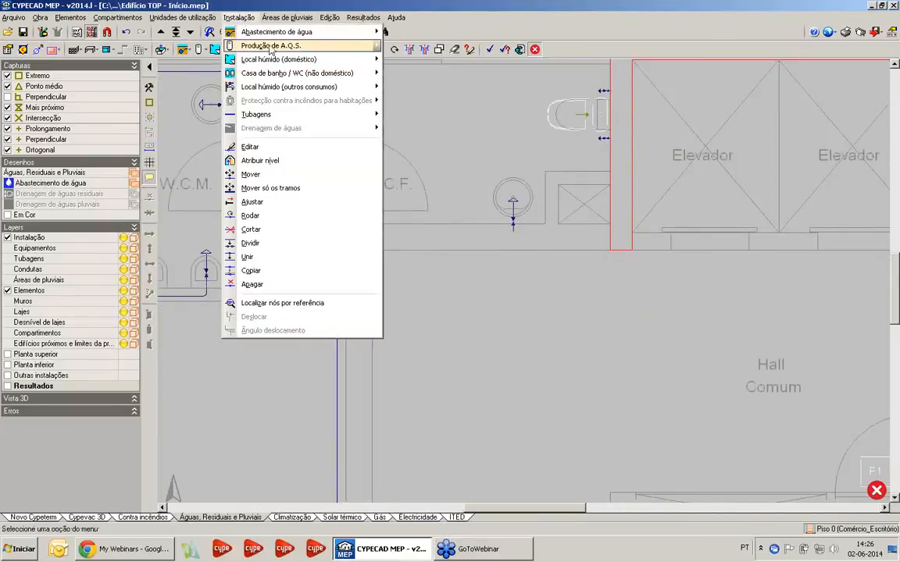
{"action": "mouse_move", "coordinate": [256, 114]}
{"action": "left_click", "coordinate": [422, 114]}
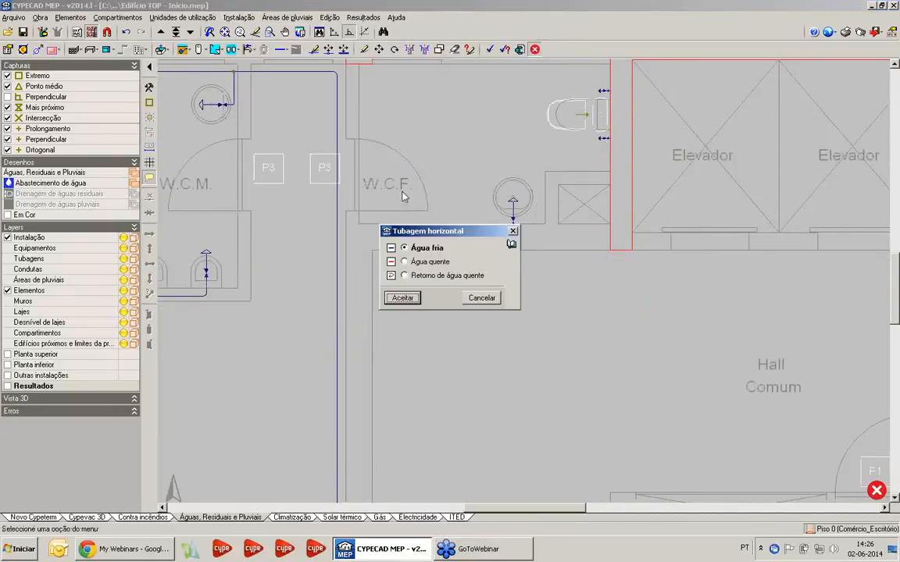
{"action": "left_click", "coordinate": [403, 298]}
{"action": "left_click", "coordinate": [338, 231]}
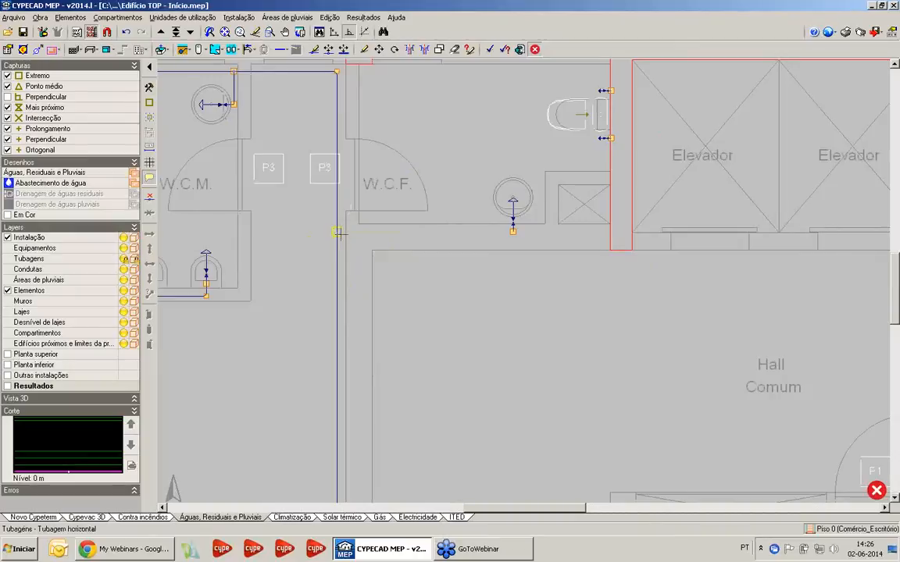
{"action": "scroll", "coordinate": [557, 232], "scroll_direction": "up", "scroll_amount": 2}
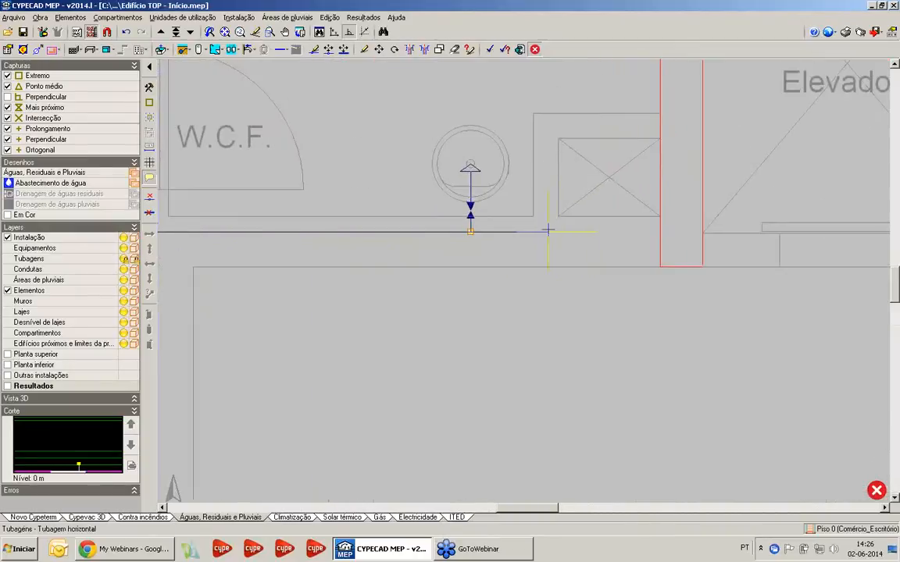
{"action": "left_click", "coordinate": [544, 231]}
{"action": "left_click", "coordinate": [545, 130]}
Continue the cold water pipe above the W.C.F. shaft, inside the elevator wall, and connect it to the cistern's cold water supply point
{"action": "scroll", "coordinate": [655, 126], "scroll_direction": "down", "scroll_amount": 1}
{"action": "middle_click_drag", "start_coordinate": [655, 127], "coordinate": [615, 264]}
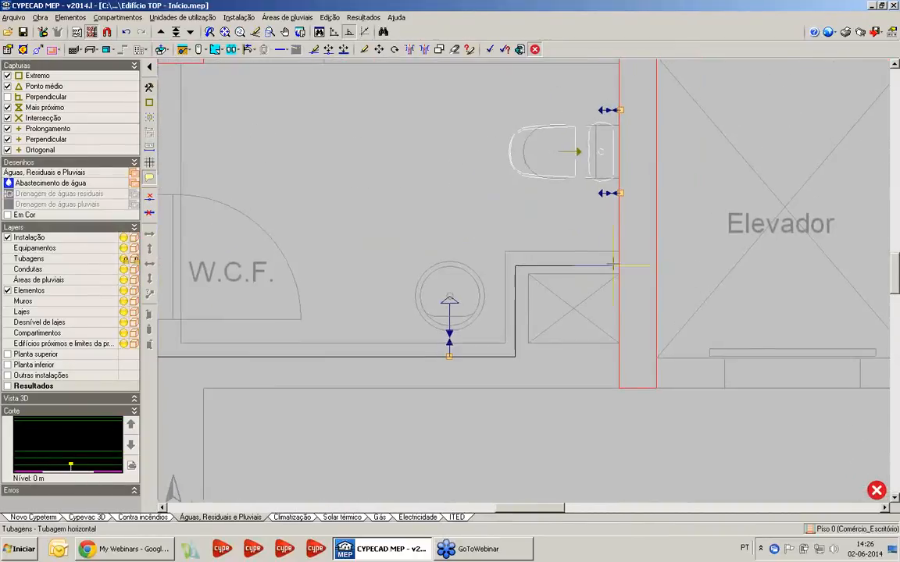
{"action": "left_click", "coordinate": [634, 263]}
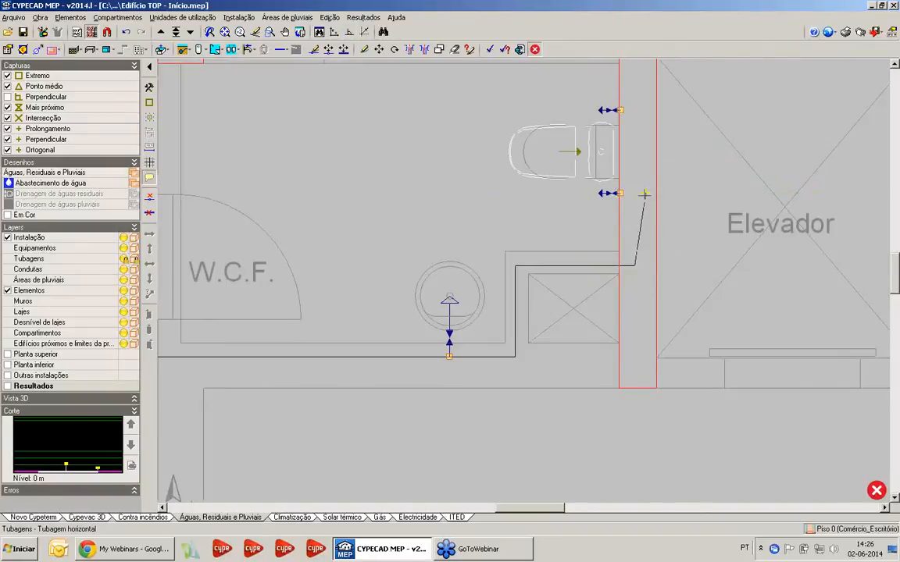
{"action": "left_click", "coordinate": [635, 194]}
{"action": "left_click", "coordinate": [623, 194]}
{"action": "right_click", "coordinate": [623, 194]}
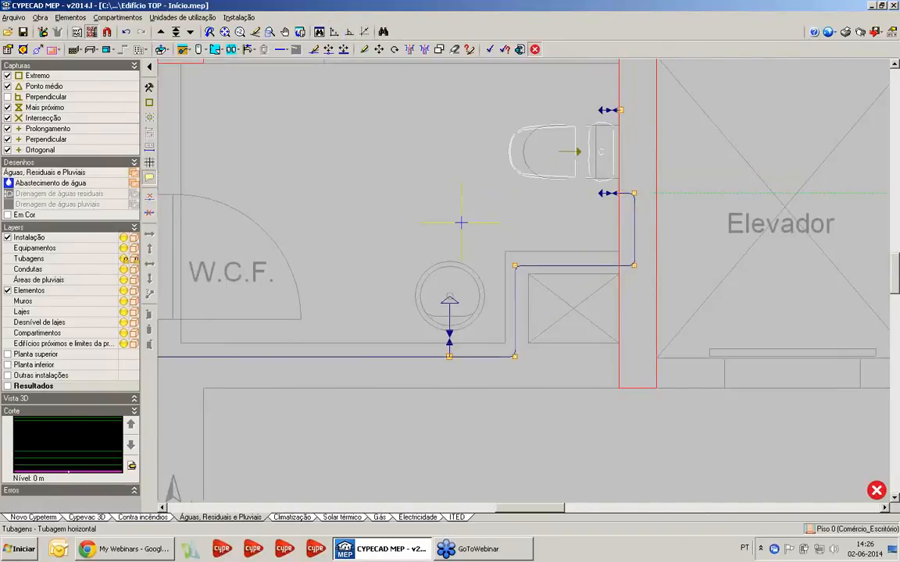
{"action": "scroll", "coordinate": [464, 223], "scroll_direction": "down", "scroll_amount": 3}
{"action": "middle_click_drag", "start_coordinate": [426, 232], "coordinate": [468, 306]}
{"action": "scroll", "coordinate": [502, 186], "scroll_direction": "down", "scroll_amount": 1}
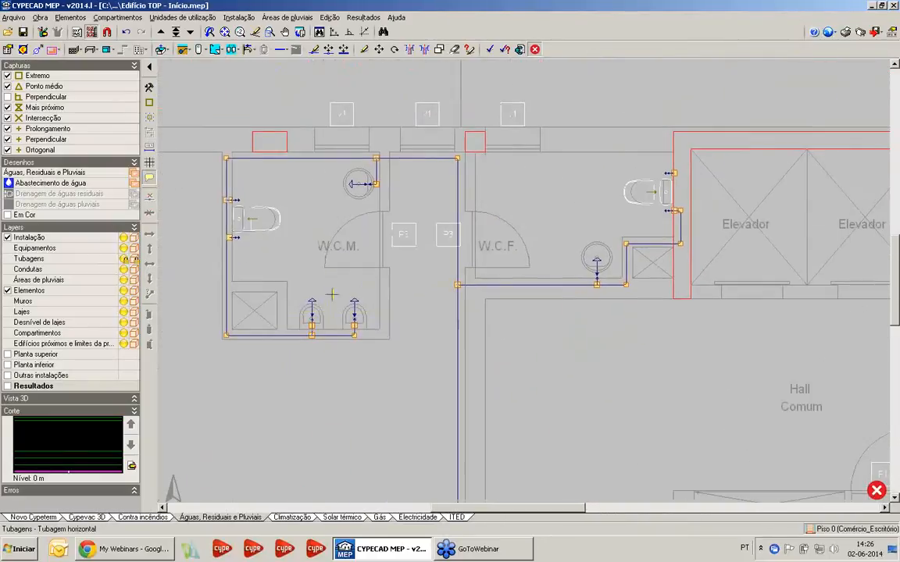
{"action": "middle_click_drag", "start_coordinate": [546, 309], "coordinate": [520, 319]}
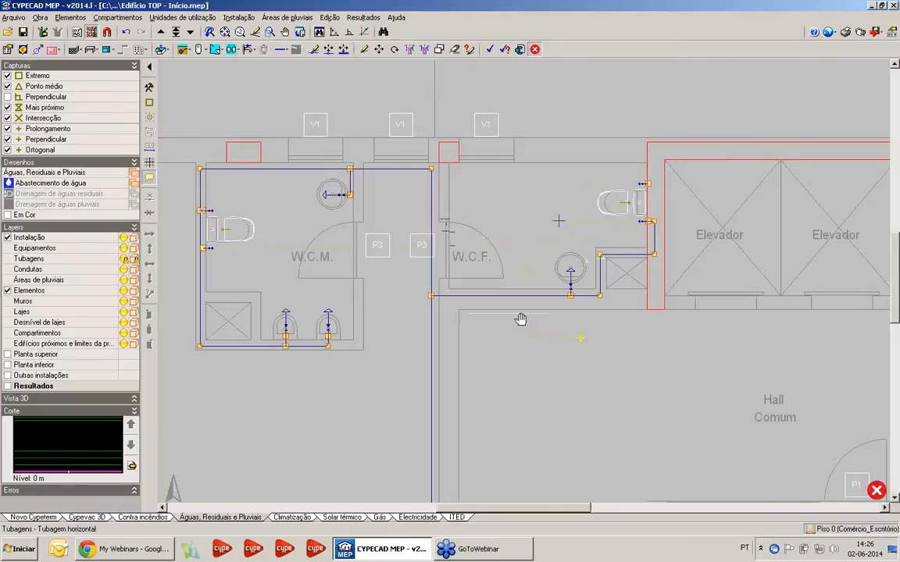
{"action": "middle_click_drag", "start_coordinate": [549, 222], "coordinate": [558, 202]}
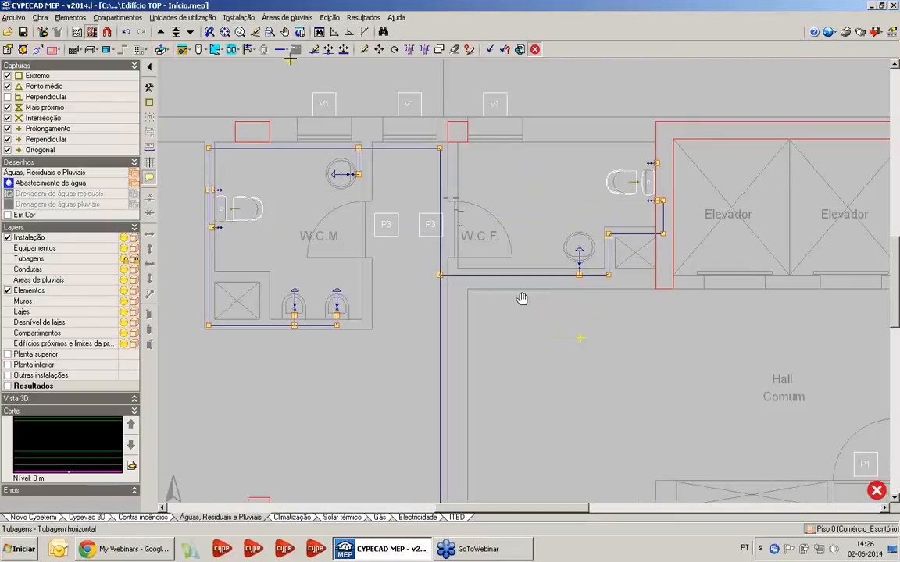
Place a "Válvula de local húmido" on the W.C.F. branch, inside the wall just after it leaves the main supply pipe
{"action": "left_click", "coordinate": [241, 18]}
{"action": "mouse_move", "coordinate": [246, 34]}
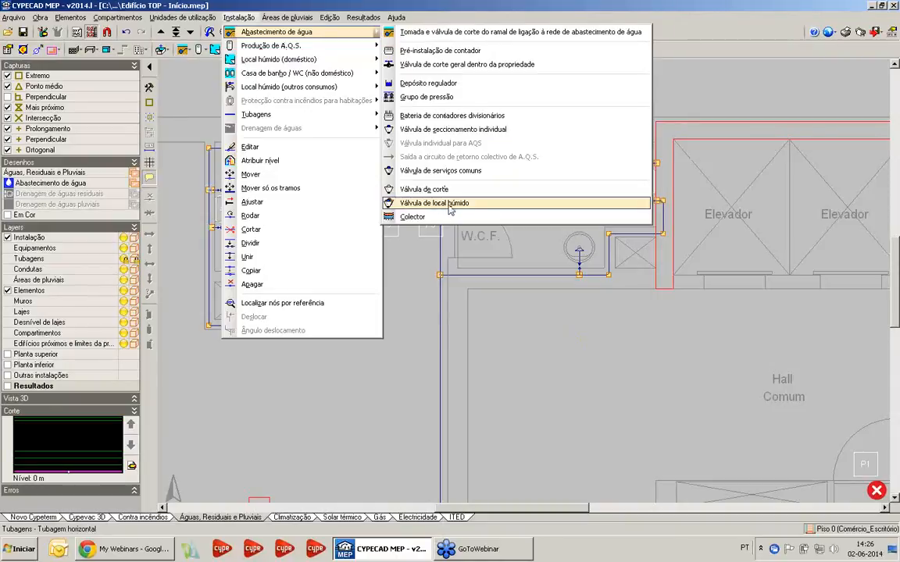
{"action": "left_click", "coordinate": [448, 204]}
{"action": "middle_click_drag", "start_coordinate": [385, 267], "coordinate": [405, 246]}
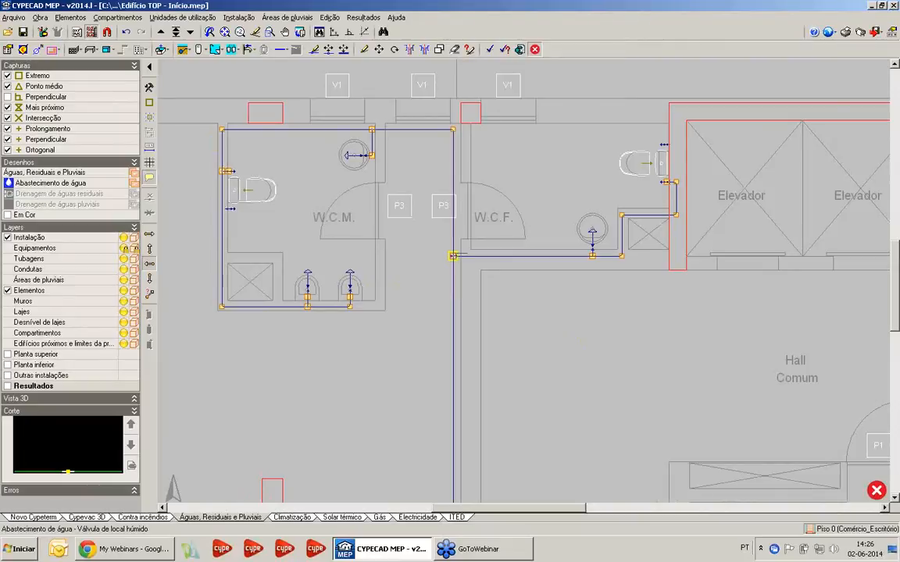
{"action": "scroll", "coordinate": [408, 261], "scroll_direction": "up", "scroll_amount": 2}
{"action": "scroll", "coordinate": [437, 241], "scroll_direction": "down", "scroll_amount": 1}
{"action": "middle_click_drag", "start_coordinate": [445, 238], "coordinate": [429, 262]}
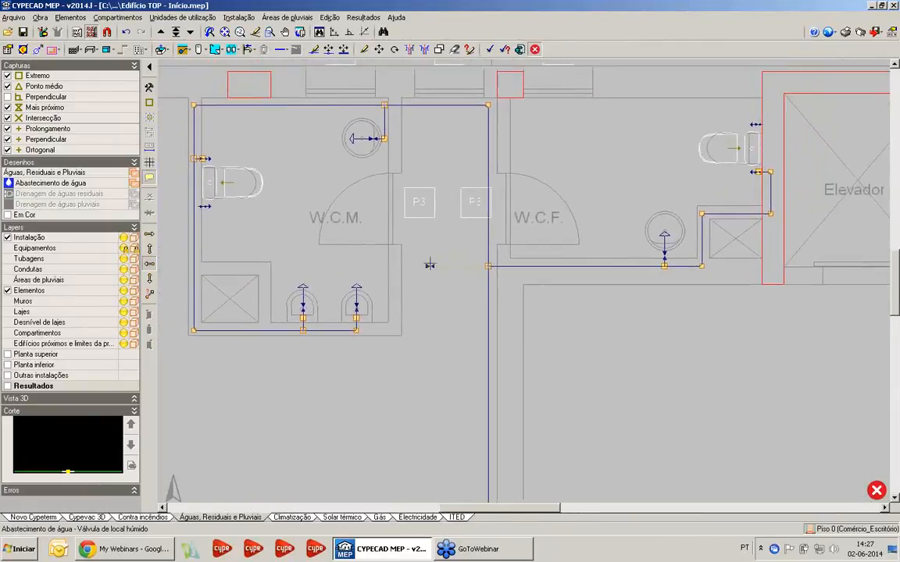
{"action": "scroll", "coordinate": [429, 262], "scroll_direction": "up", "scroll_amount": 1}
{"action": "middle_click_drag", "start_coordinate": [518, 297], "coordinate": [436, 299]}
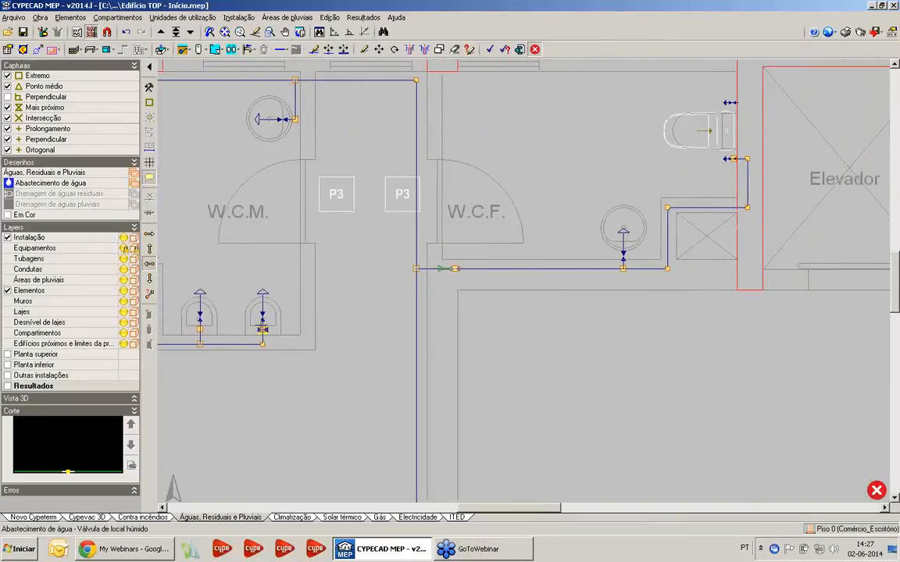
{"action": "left_click", "coordinate": [455, 268]}
Place a "Válvula de local húmido" on the W.C.M. pipe, just before the washbasin branch
{"action": "middle_click_drag", "start_coordinate": [654, 167], "coordinate": [640, 218]}
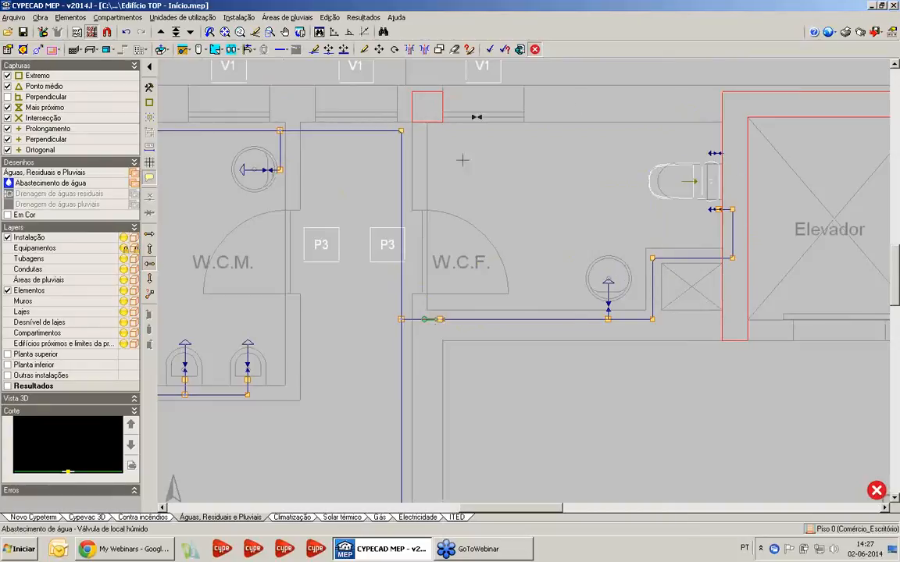
{"action": "middle_click_drag", "start_coordinate": [511, 218], "coordinate": [668, 254]}
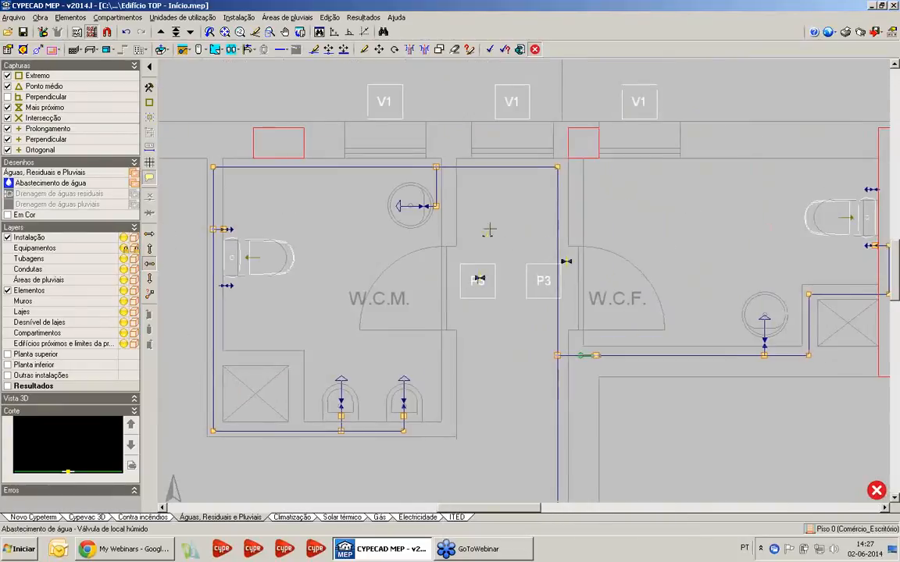
{"action": "scroll", "coordinate": [485, 166], "scroll_direction": "up", "scroll_amount": 5}
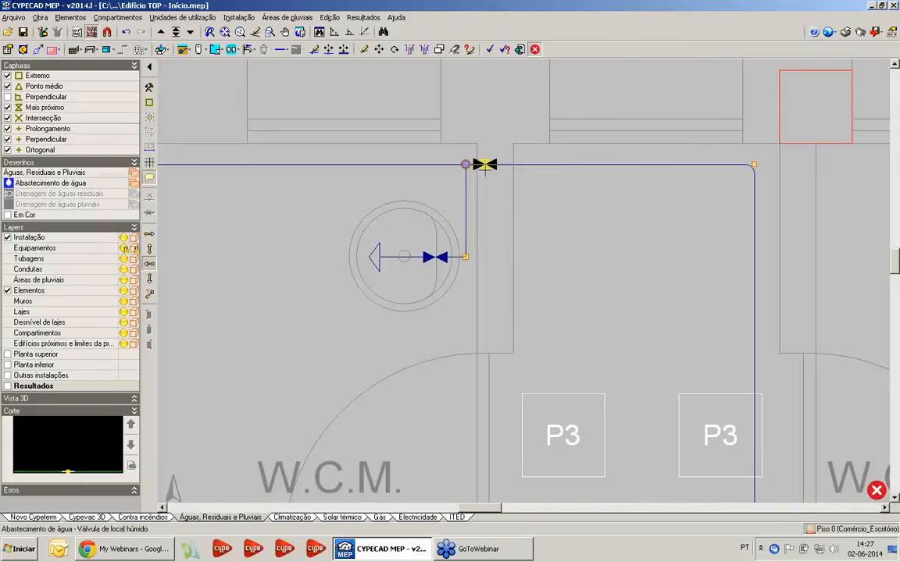
{"action": "left_click", "coordinate": [483, 164]}
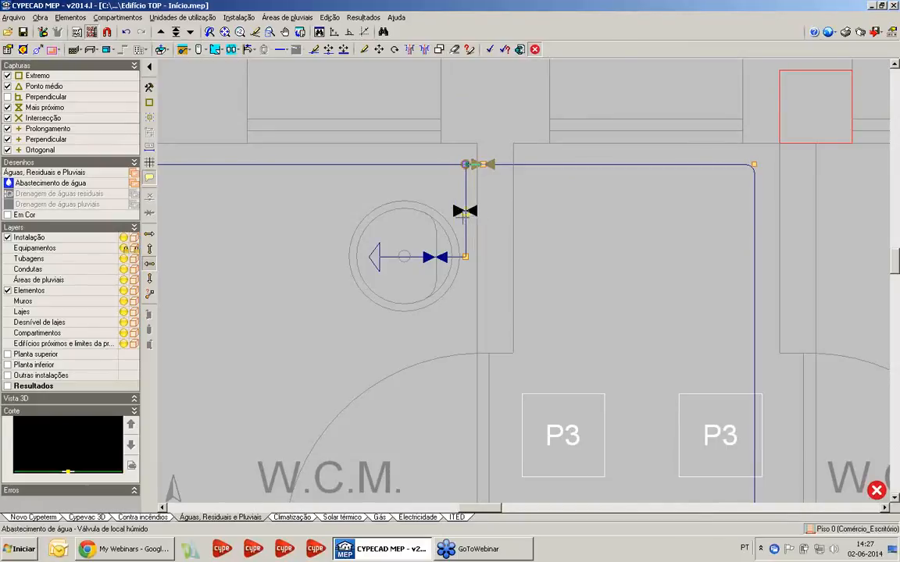
Examine the wet-room valve positions on the W.C.M. and W.C.F. pipes relative to the main supply pipe
{"action": "scroll", "coordinate": [478, 223], "scroll_direction": "down", "scroll_amount": 4}
{"action": "mouse_move", "coordinate": [522, 283]}
{"action": "middle_mouse_down"}
{"action": "mouse_move", "coordinate": [524, 187]}
{"action": "mouse_move", "coordinate": [498, 229]}
{"action": "middle_mouse_up"}
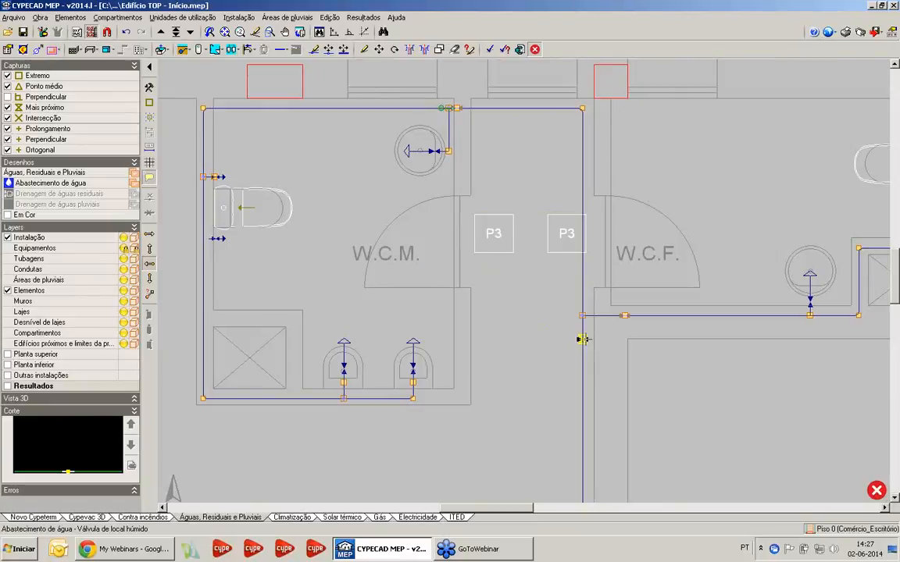
{"action": "scroll", "coordinate": [582, 339], "scroll_direction": "up", "scroll_amount": 1}
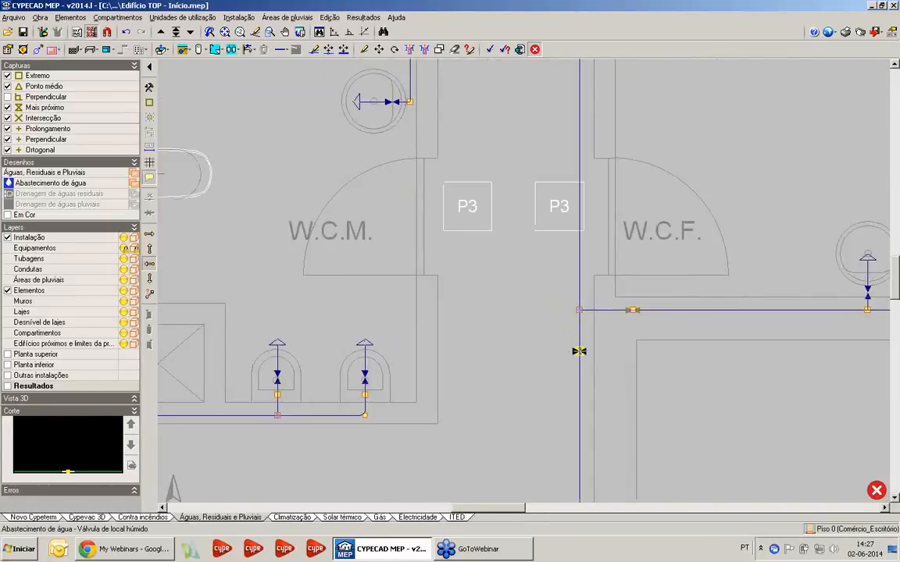
{"action": "scroll", "coordinate": [578, 352], "scroll_direction": "down", "scroll_amount": 1}
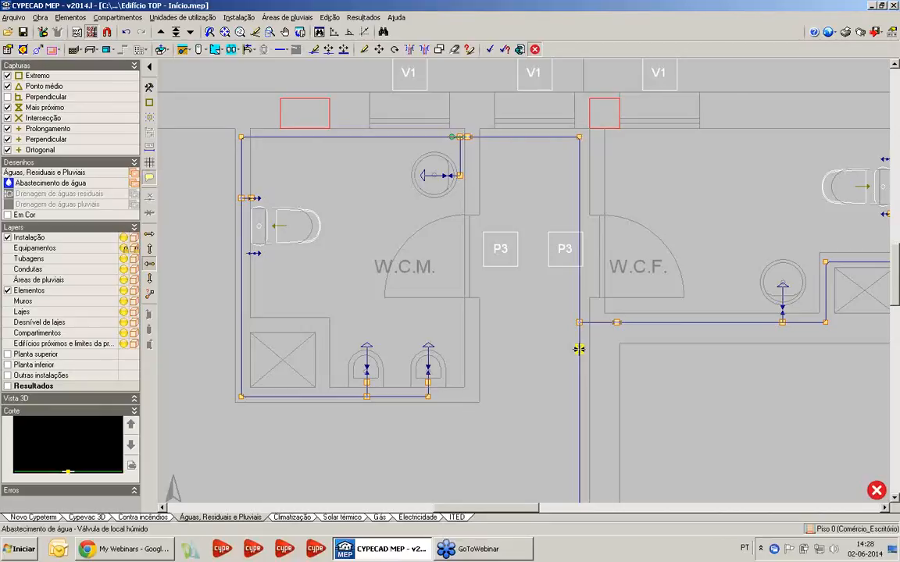
{"action": "middle_click_drag", "start_coordinate": [618, 318], "coordinate": [552, 347]}
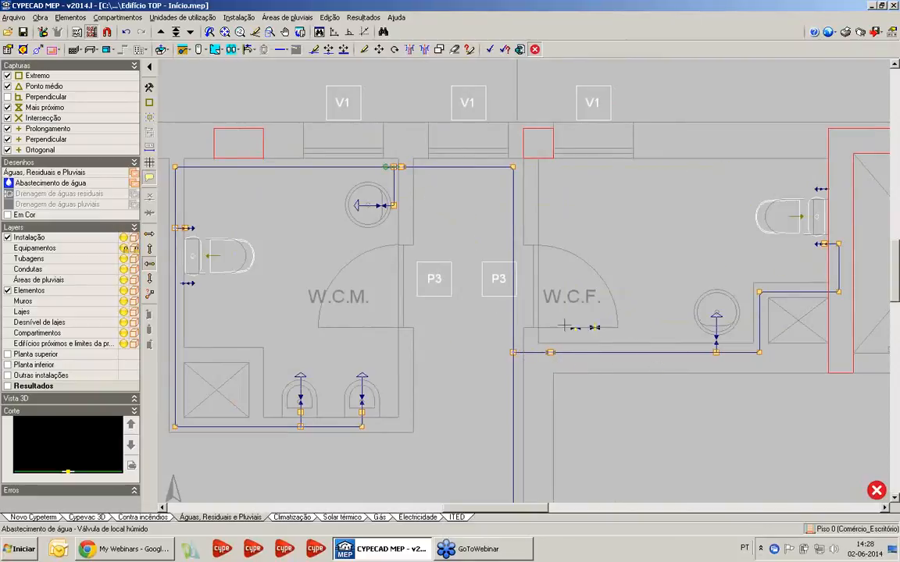
{"action": "mouse_move", "coordinate": [425, 265]}
{"action": "middle_mouse_down"}
{"action": "mouse_move", "coordinate": [488, 224]}
{"action": "mouse_move", "coordinate": [487, 195]}
{"action": "middle_mouse_up"}
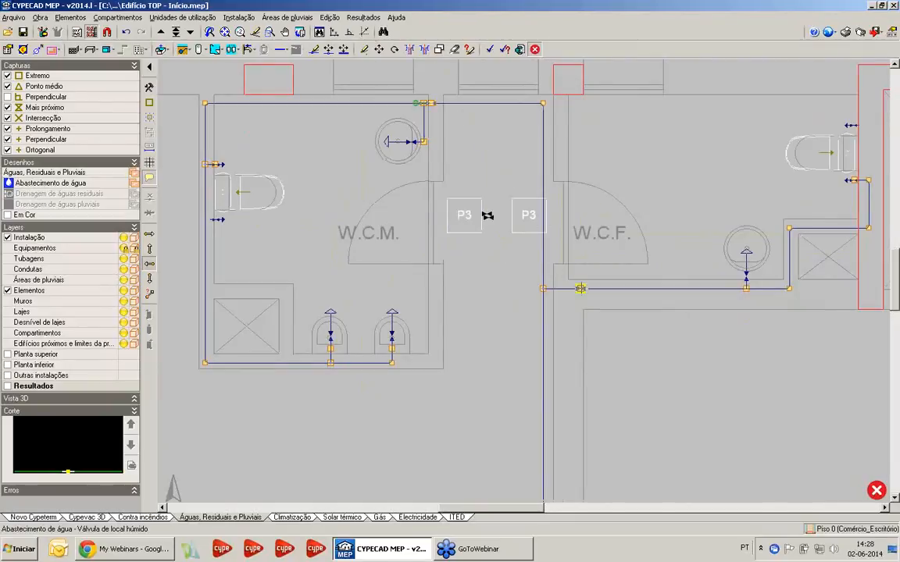
Review the available A.Q.S. production and water supply elements, and inspect the supply connection near the Comércio entrance
{"action": "left_click", "coordinate": [238, 17]}
{"action": "mouse_move", "coordinate": [265, 48]}
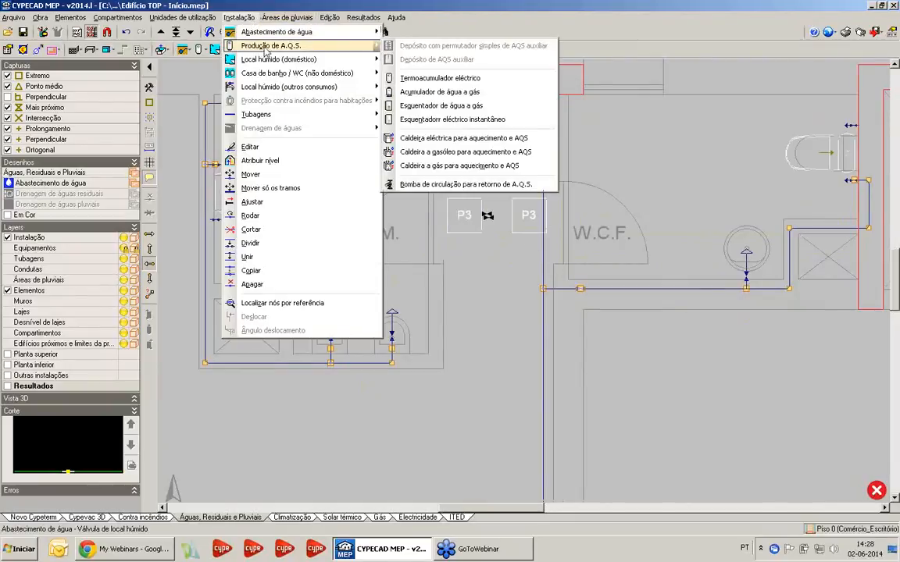
{"action": "mouse_move", "coordinate": [281, 32]}
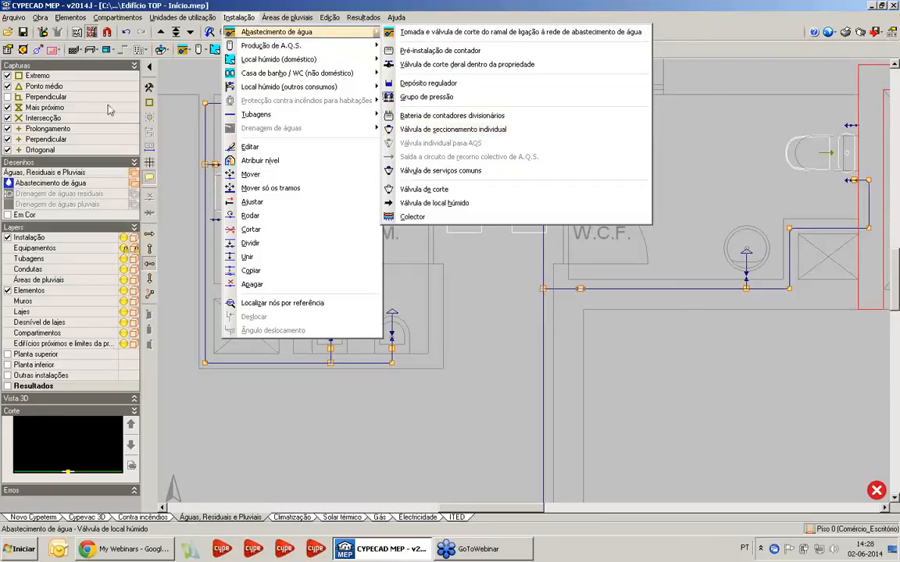
{"action": "left_click", "coordinate": [460, 5]}
{"action": "scroll", "coordinate": [677, 345], "scroll_direction": "down", "scroll_amount": 1}
{"action": "mouse_move", "coordinate": [677, 345]}
{"action": "middle_mouse_down"}
{"action": "mouse_move", "coordinate": [648, 295]}
{"action": "mouse_move", "coordinate": [365, 17]}
{"action": "middle_mouse_up"}
{"action": "scroll", "coordinate": [648, 296], "scroll_direction": "down", "scroll_amount": 3}
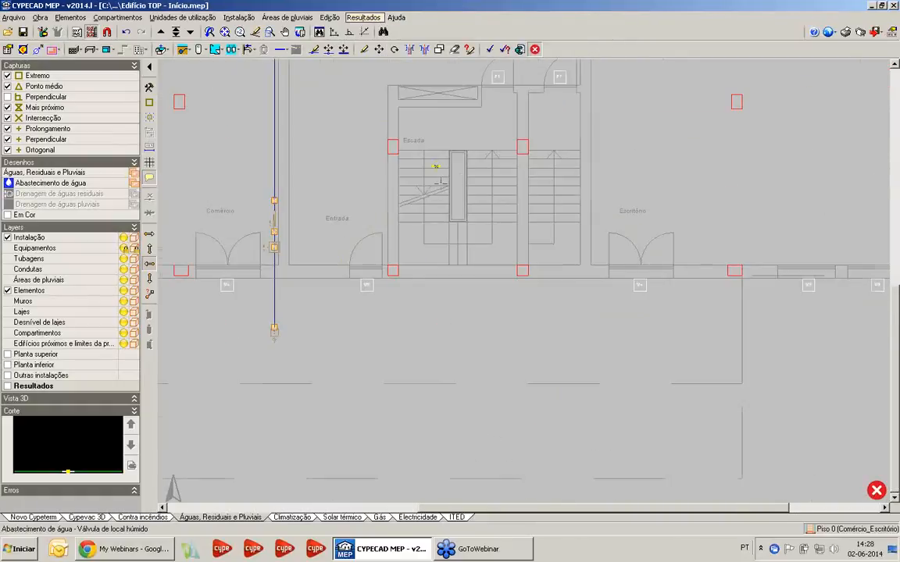
Place a second "Tomada e válvula de corte do ramal de ligação à rede de abastecimento de água" outside, in front of the Entrada
{"action": "scroll", "coordinate": [421, 235], "scroll_direction": "down", "scroll_amount": 1}
{"action": "middle_click_drag", "start_coordinate": [421, 235], "coordinate": [471, 289]}
{"action": "scroll", "coordinate": [414, 280], "scroll_direction": "up", "scroll_amount": 1}
{"action": "mouse_move", "coordinate": [414, 279]}
{"action": "middle_mouse_down"}
{"action": "mouse_move", "coordinate": [383, 297]}
{"action": "mouse_move", "coordinate": [364, 332]}
{"action": "middle_mouse_up"}
{"action": "scroll", "coordinate": [383, 297], "scroll_direction": "up", "scroll_amount": 1}
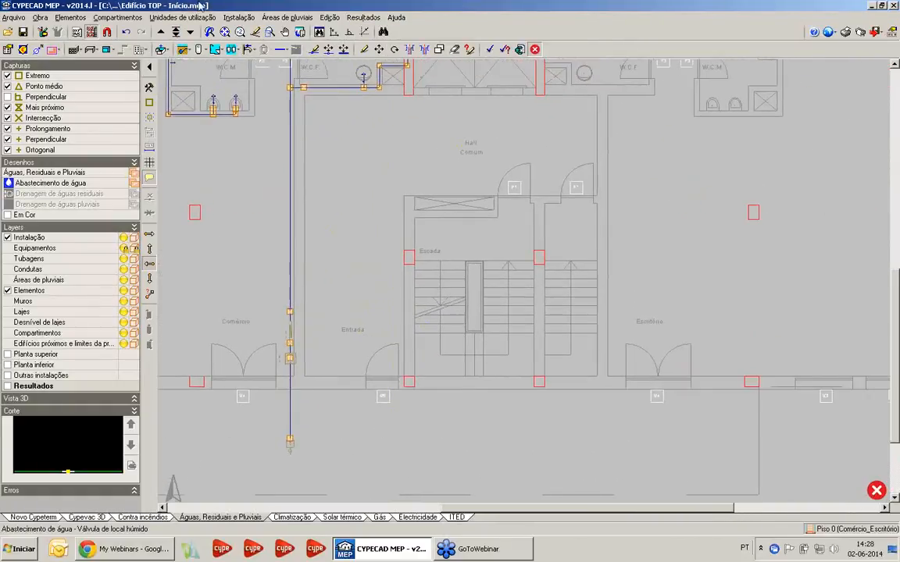
{"action": "left_click", "coordinate": [246, 19]}
{"action": "mouse_move", "coordinate": [239, 30]}
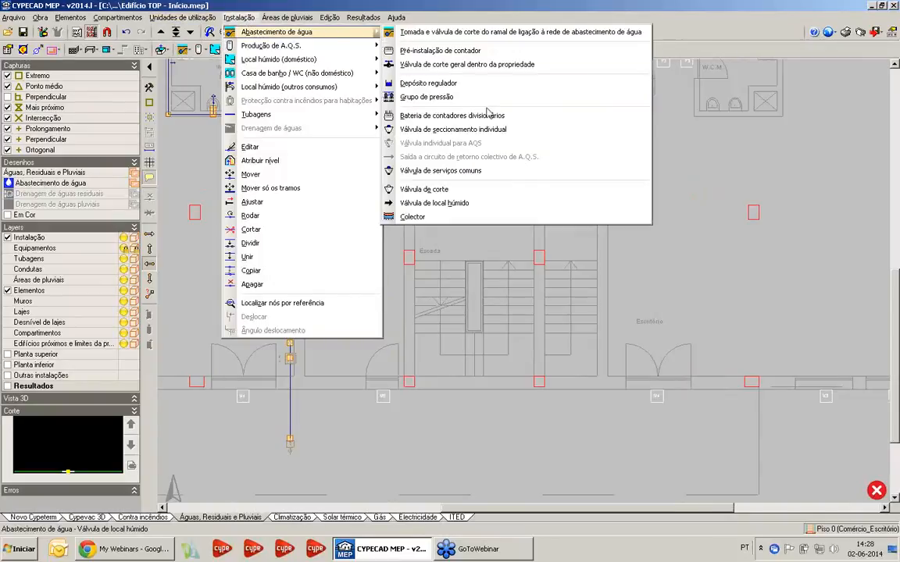
{"action": "left_click", "coordinate": [422, 30]}
{"action": "left_click", "coordinate": [283, 481]}
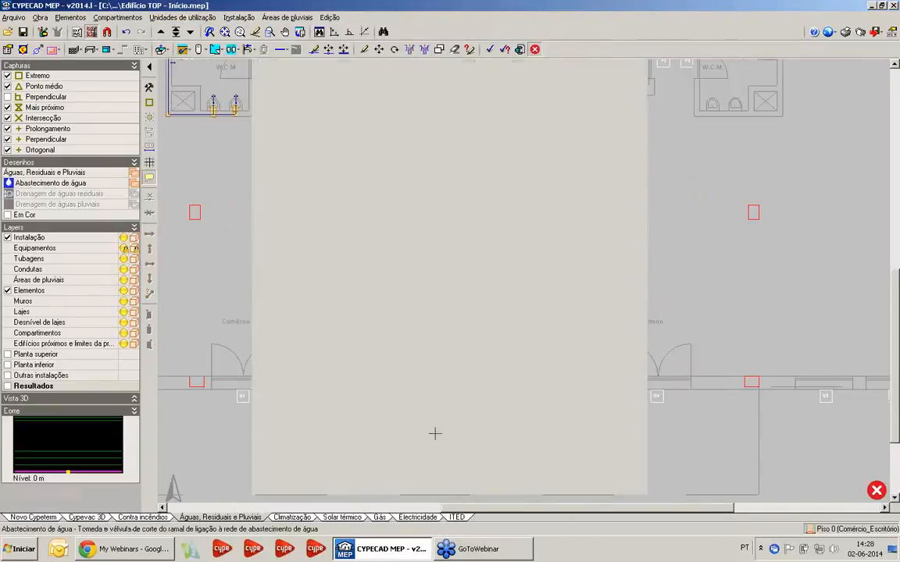
{"action": "scroll", "coordinate": [434, 433], "scroll_direction": "up", "scroll_amount": 2}
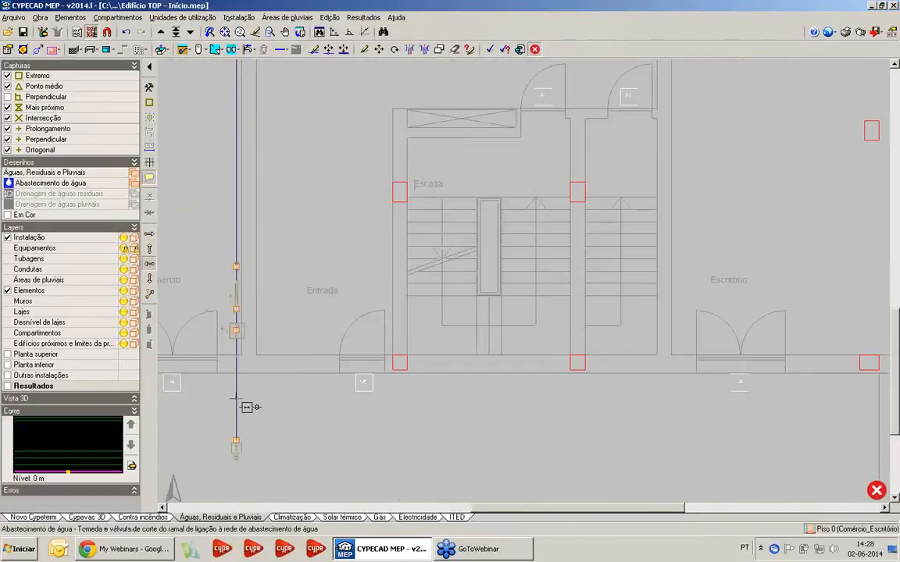
{"action": "left_click", "coordinate": [388, 408]}
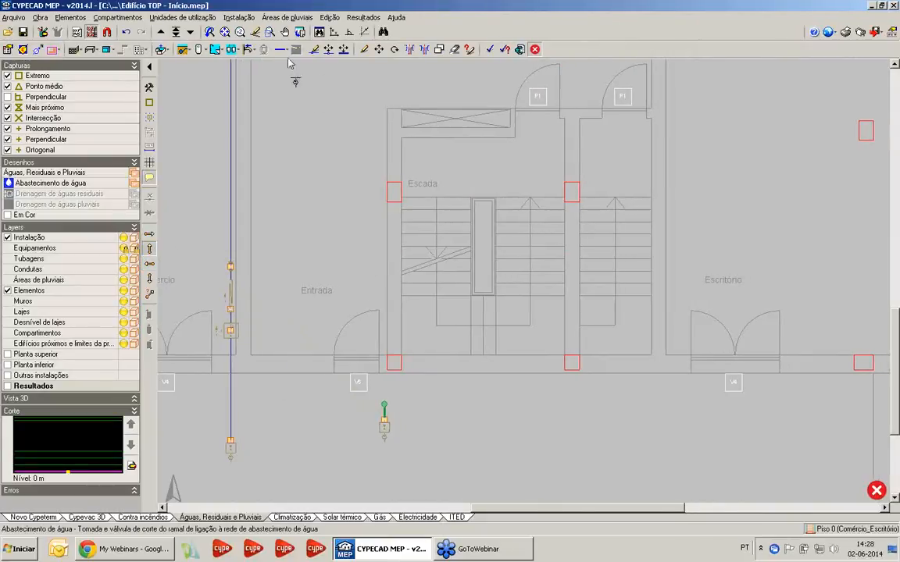
Place a "Válvula de corte geral dentro da propriedade" just inside the Entrada, beside the entrance door and the stair wall
{"action": "left_click", "coordinate": [238, 17]}
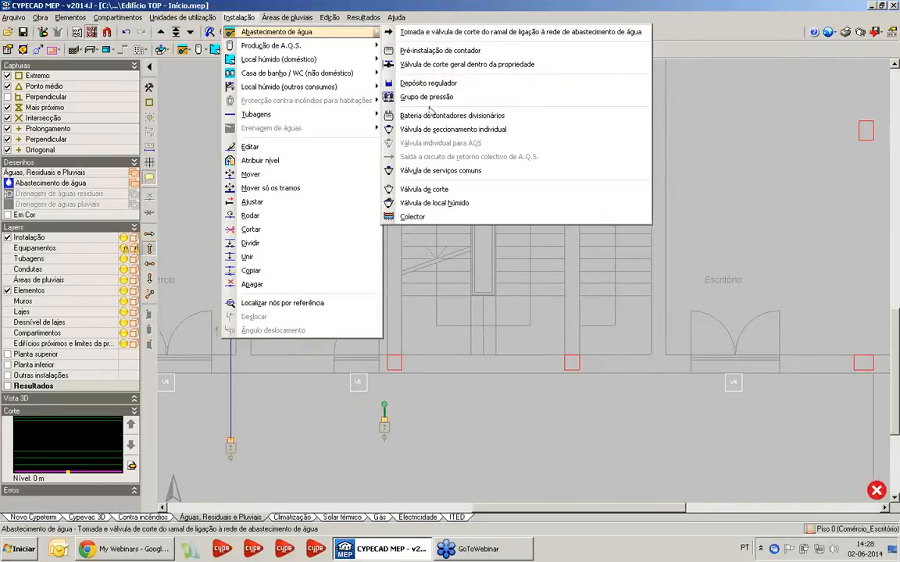
{"action": "left_click", "coordinate": [433, 65]}
{"action": "scroll", "coordinate": [383, 342], "scroll_direction": "up", "scroll_amount": 3}
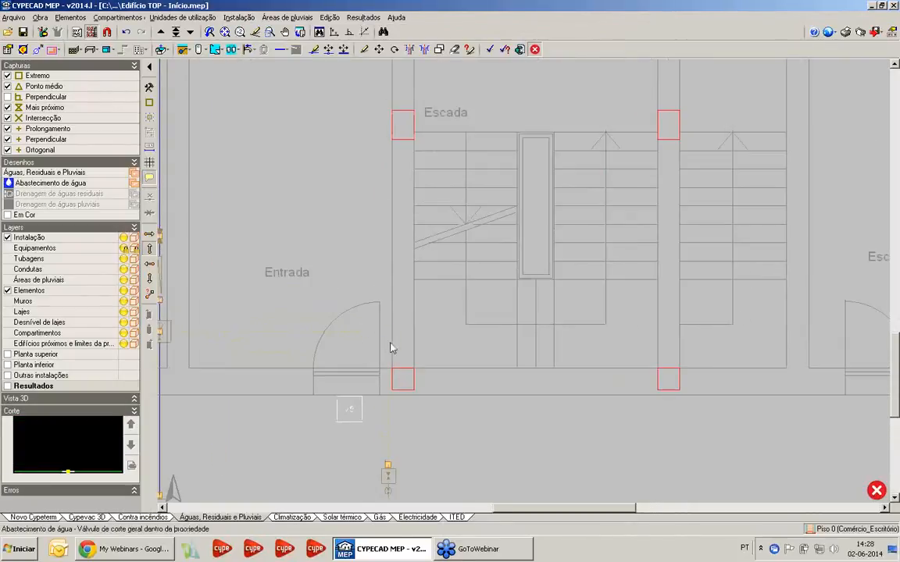
{"action": "left_click", "coordinate": [390, 344]}
Draw a horizontal cold water pipe from the new mains connection to the general shut-off valve inside the Entrada
{"action": "scroll", "coordinate": [388, 342], "scroll_direction": "down", "scroll_amount": 4}
{"action": "middle_click_drag", "start_coordinate": [375, 258], "coordinate": [347, 306]}
{"action": "scroll", "coordinate": [383, 202], "scroll_direction": "up", "scroll_amount": 1}
{"action": "middle_click_drag", "start_coordinate": [382, 200], "coordinate": [367, 91]}
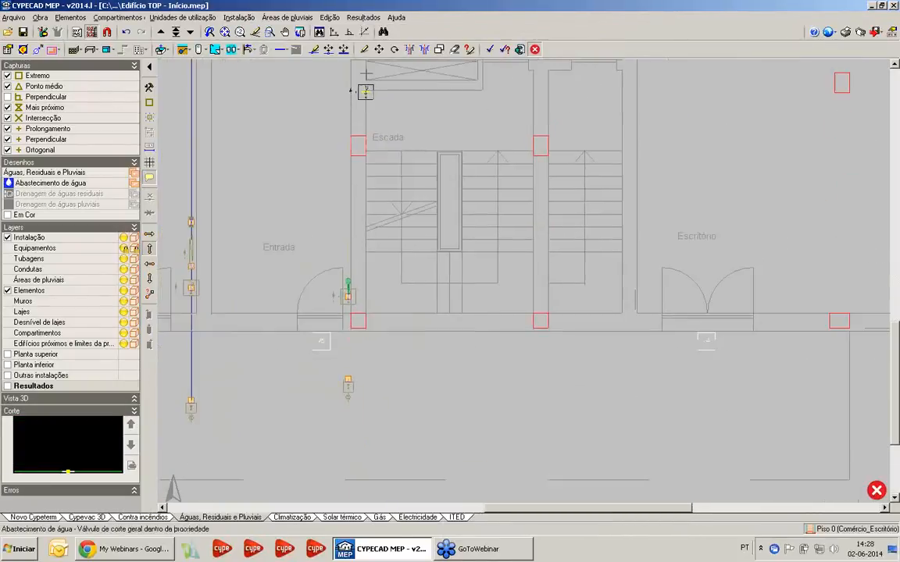
{"action": "left_click", "coordinate": [281, 49]}
{"action": "left_click", "coordinate": [282, 80]}
{"action": "left_click", "coordinate": [402, 297]}
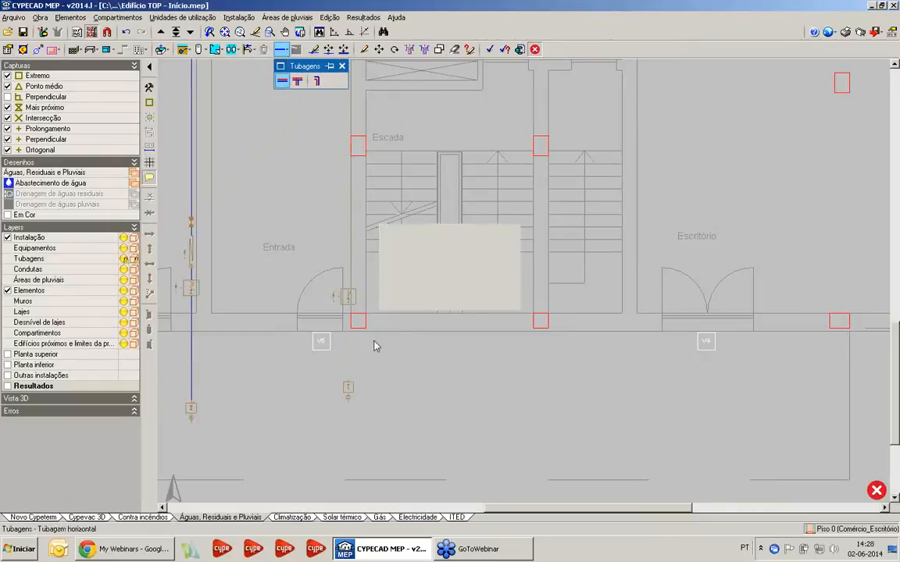
{"action": "left_click", "coordinate": [349, 381]}
{"action": "left_click", "coordinate": [348, 297]}
Extend the horizontal pipe along the stair wall and around its corner into the shaft beside the Hall Comum
{"action": "middle_click_drag", "start_coordinate": [338, 173], "coordinate": [377, 482]}
{"action": "scroll", "coordinate": [383, 234], "scroll_direction": "up", "scroll_amount": 1}
{"action": "left_click", "coordinate": [349, 33]}
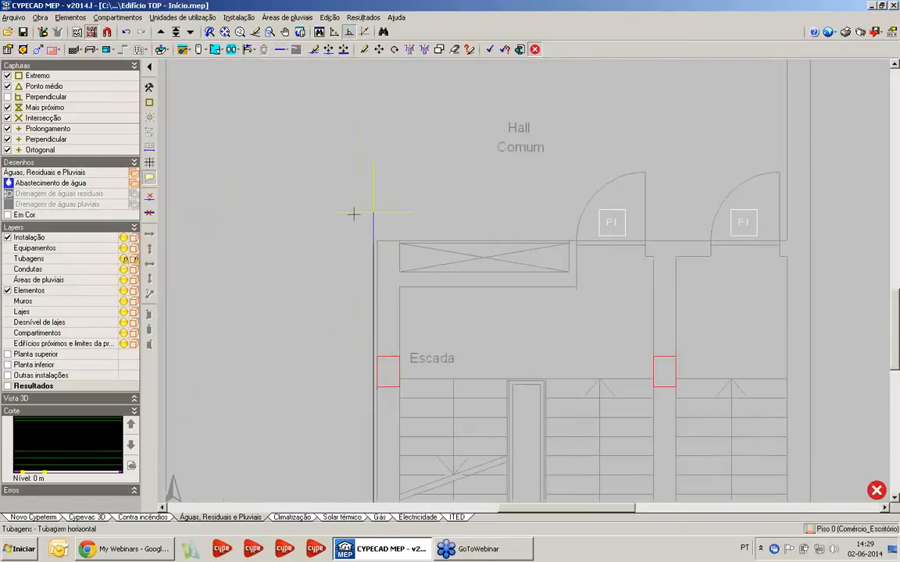
{"action": "left_click", "coordinate": [364, 236]}
{"action": "left_click", "coordinate": [412, 234]}
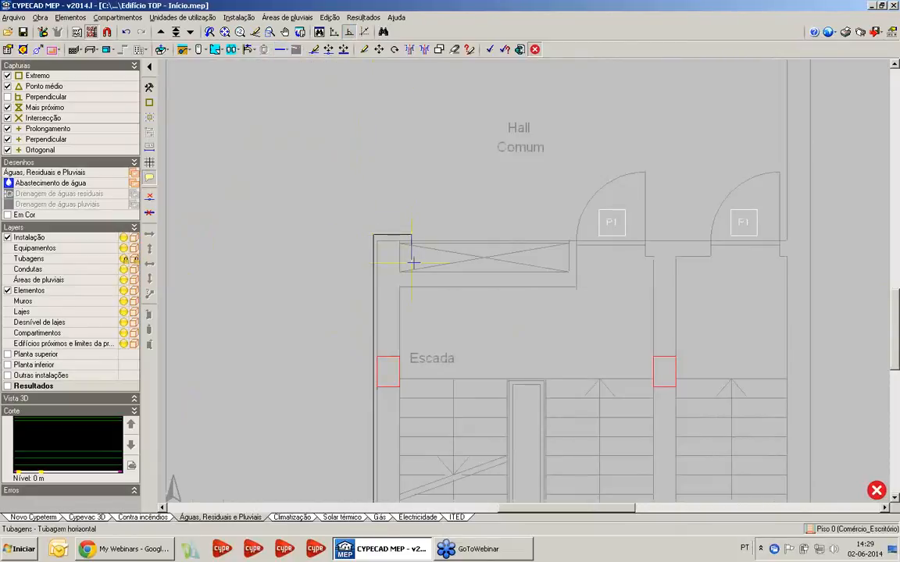
{"action": "scroll", "coordinate": [412, 270], "scroll_direction": "up", "scroll_amount": 2}
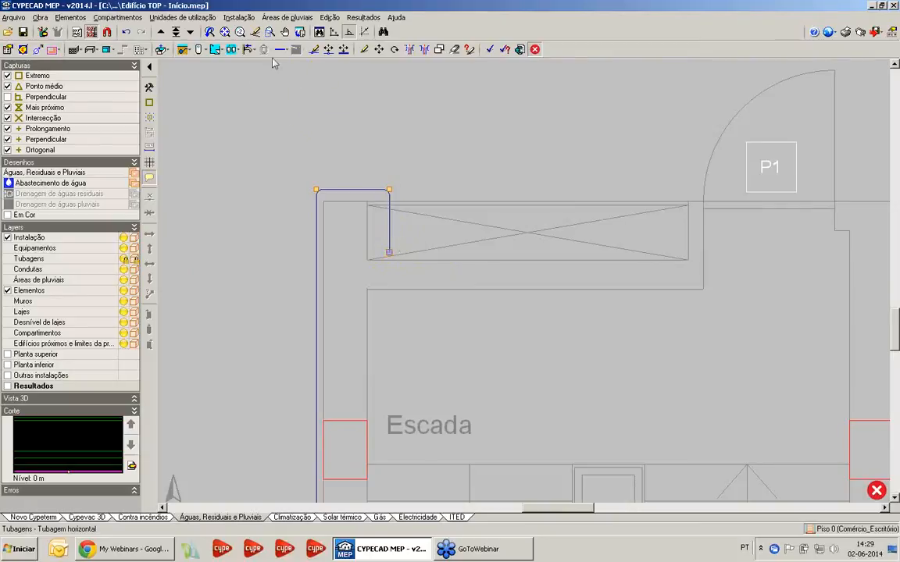
Insert a vertical "Água fria" pipe at the end of the horizontal pipe inside the Piso 0 shaft
{"action": "left_click", "coordinate": [238, 17]}
{"action": "mouse_move", "coordinate": [258, 114]}
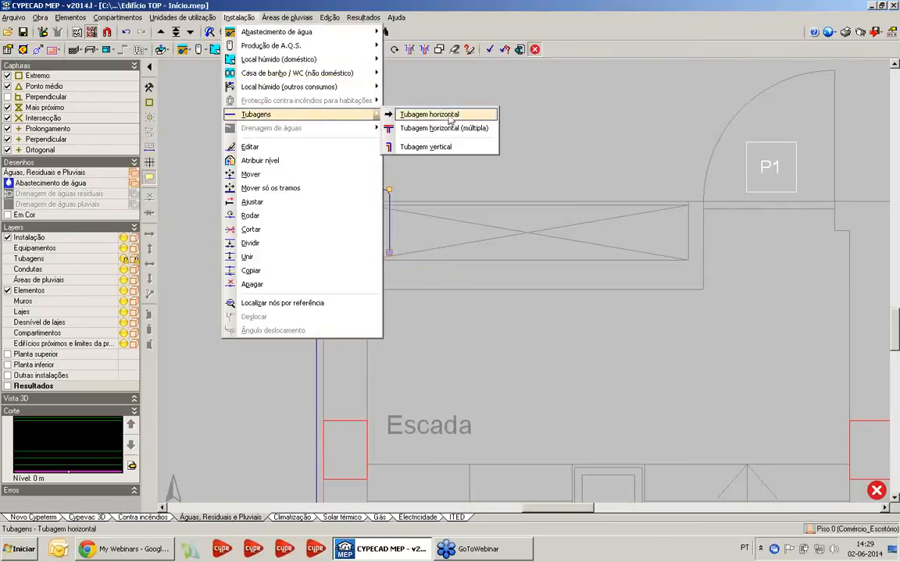
{"action": "left_click", "coordinate": [400, 145]}
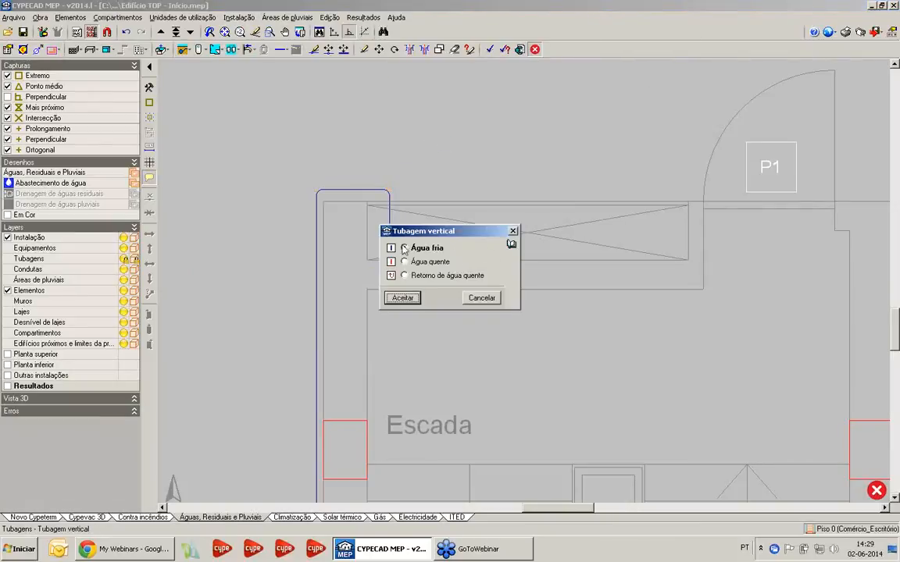
{"action": "left_click", "coordinate": [401, 298]}
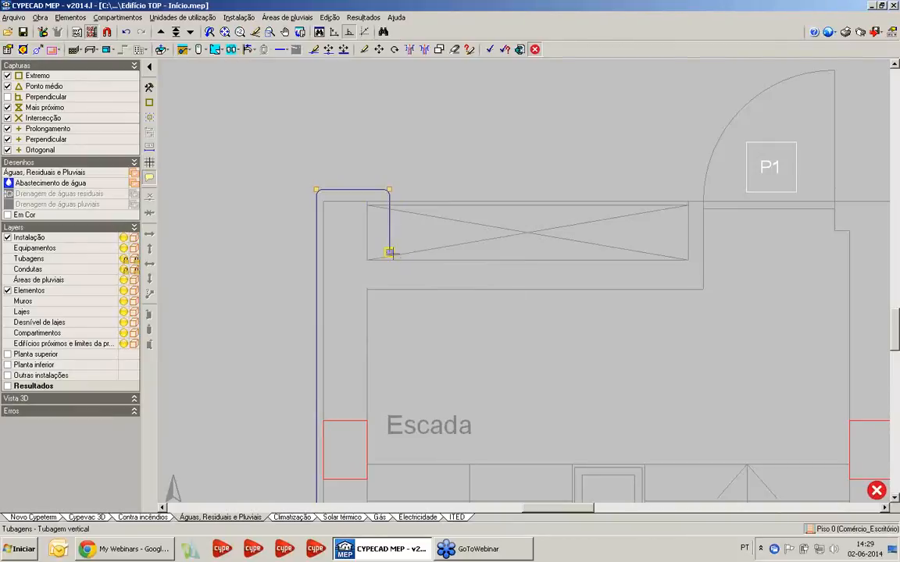
{"action": "left_click", "coordinate": [389, 252]}
{"action": "scroll", "coordinate": [444, 278], "scroll_direction": "down", "scroll_amount": 2}
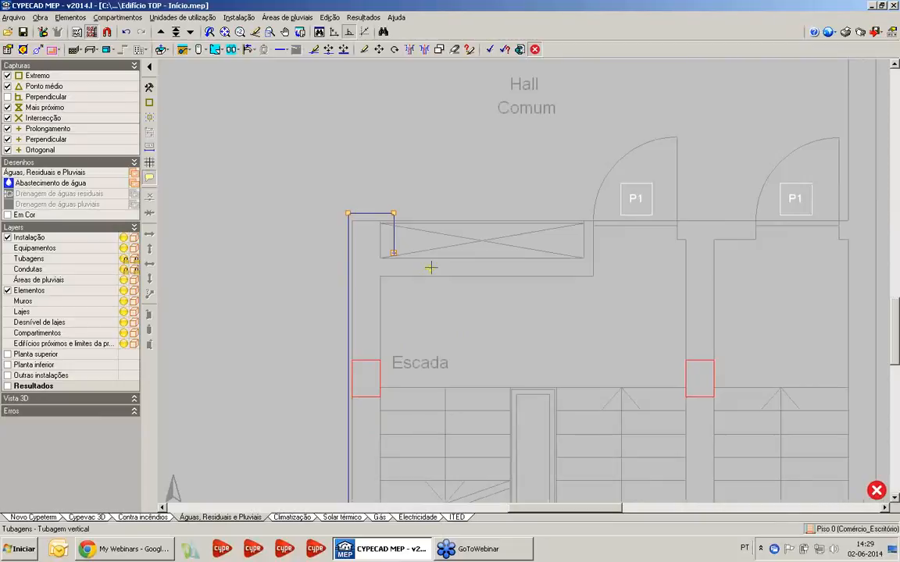
{"action": "scroll", "coordinate": [358, 221], "scroll_direction": "down", "scroll_amount": 2}
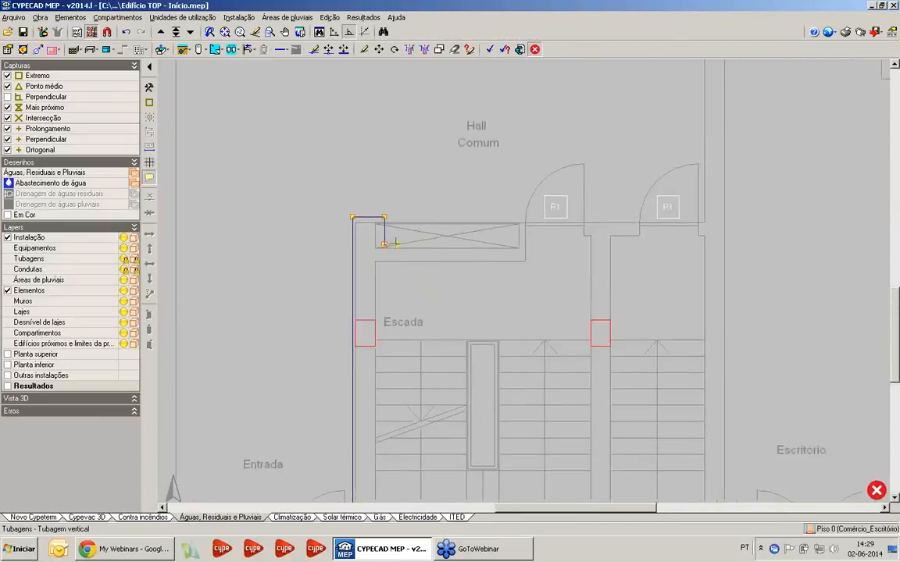
Go up to Piso 1 and place a "Bateria de contadores divisionários" in the shaft next to the riser
{"action": "left_click", "coordinate": [161, 32]}
{"action": "key", "text": "Return"}
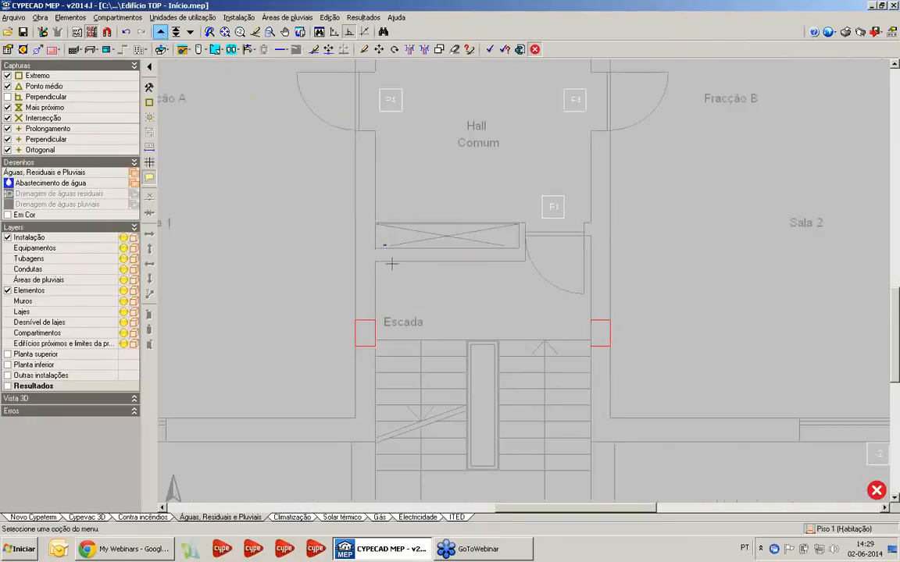
{"action": "scroll", "coordinate": [385, 240], "scroll_direction": "up", "scroll_amount": 2}
{"action": "scroll", "coordinate": [476, 244], "scroll_direction": "down", "scroll_amount": 1}
{"action": "middle_click_drag", "start_coordinate": [450, 211], "coordinate": [417, 254]}
{"action": "scroll", "coordinate": [417, 255], "scroll_direction": "up", "scroll_amount": 1}
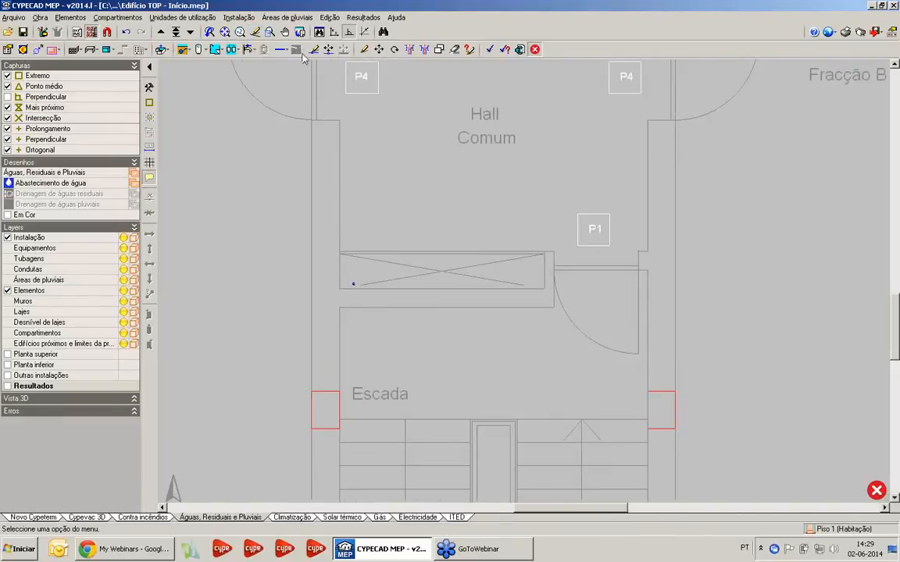
{"action": "left_click", "coordinate": [235, 17]}
{"action": "mouse_move", "coordinate": [235, 31]}
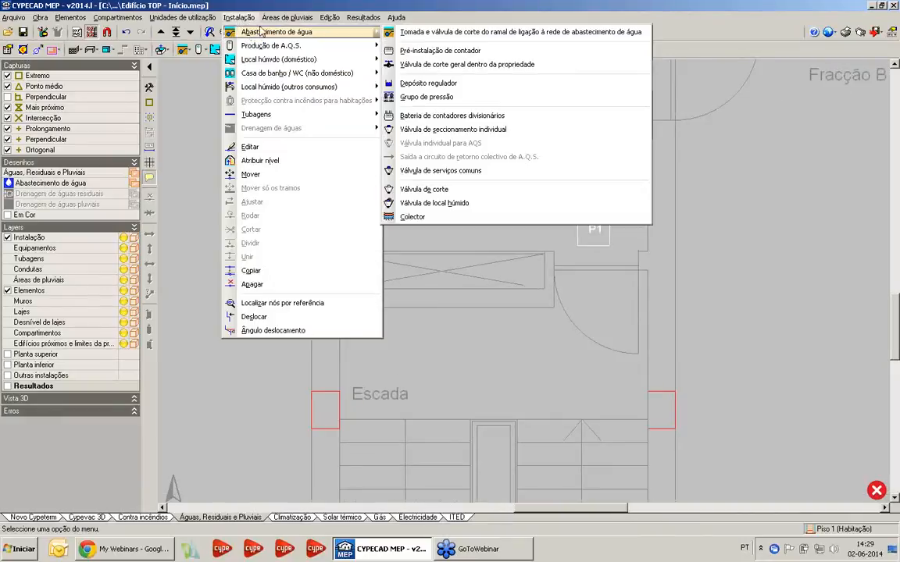
{"action": "left_click", "coordinate": [439, 116]}
{"action": "scroll", "coordinate": [366, 236], "scroll_direction": "up", "scroll_amount": 1}
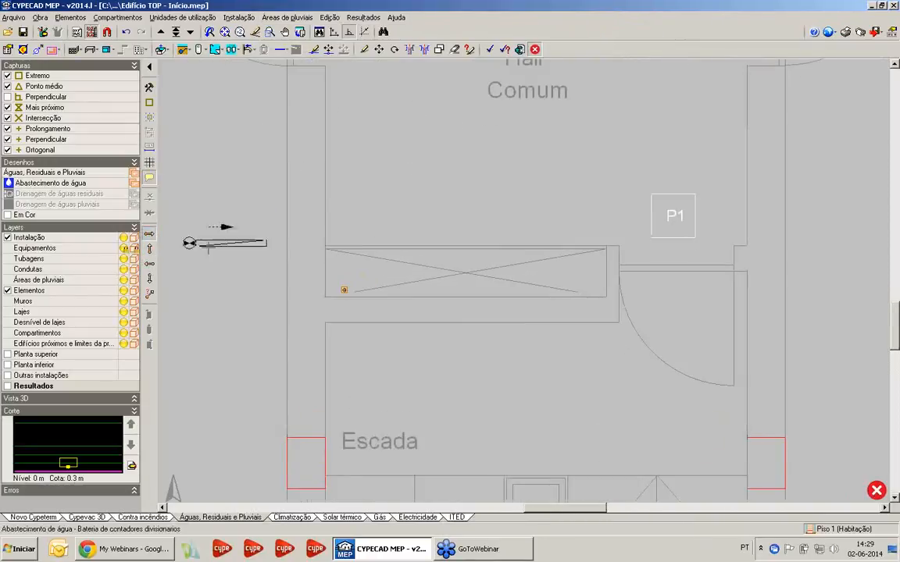
{"action": "left_click", "coordinate": [370, 291]}
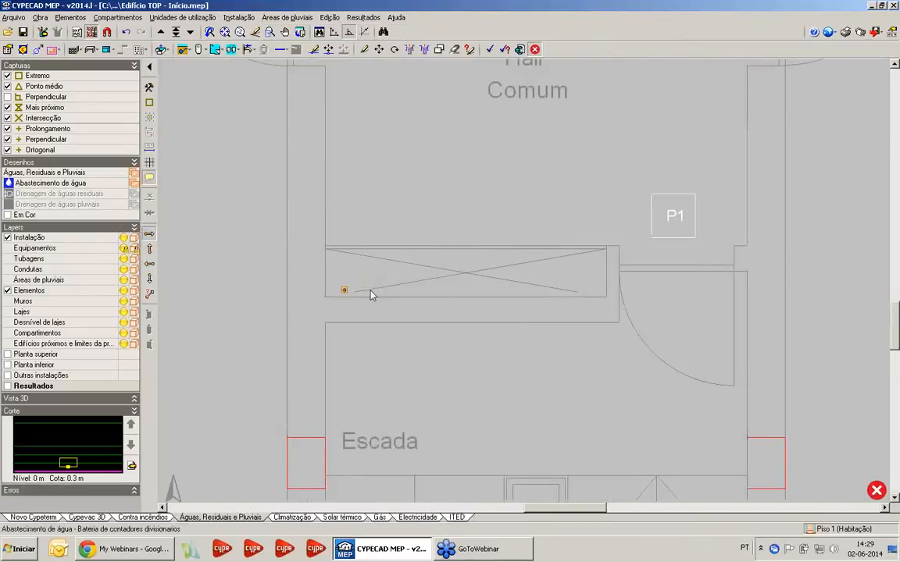
Start inserting a "Caldeira a gás para aquecimento e AQS" for the Piso 1 Lavandaria next to Cozinha 1
{"action": "scroll", "coordinate": [402, 195], "scroll_direction": "down", "scroll_amount": 4}
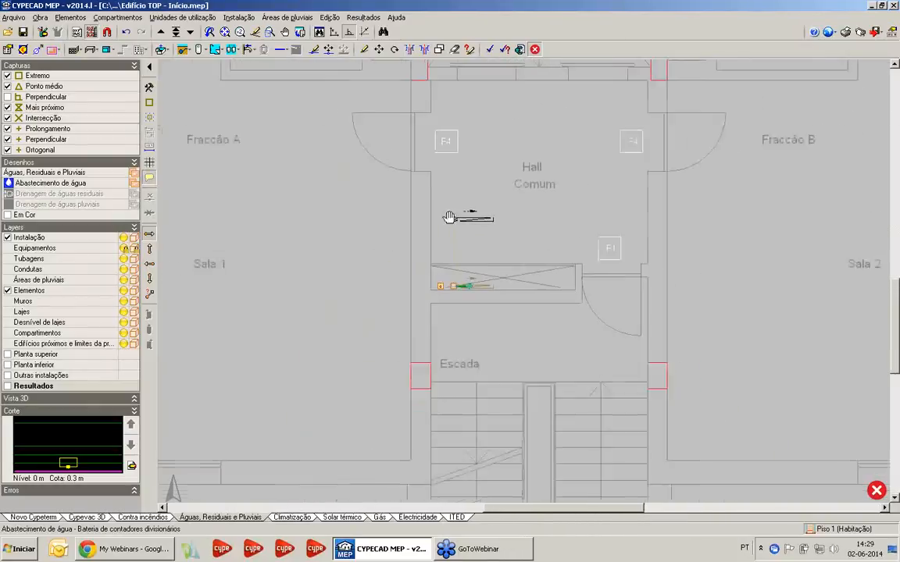
{"action": "scroll", "coordinate": [372, 145], "scroll_direction": "down", "scroll_amount": 1}
{"action": "scroll", "coordinate": [402, 184], "scroll_direction": "down", "scroll_amount": 2}
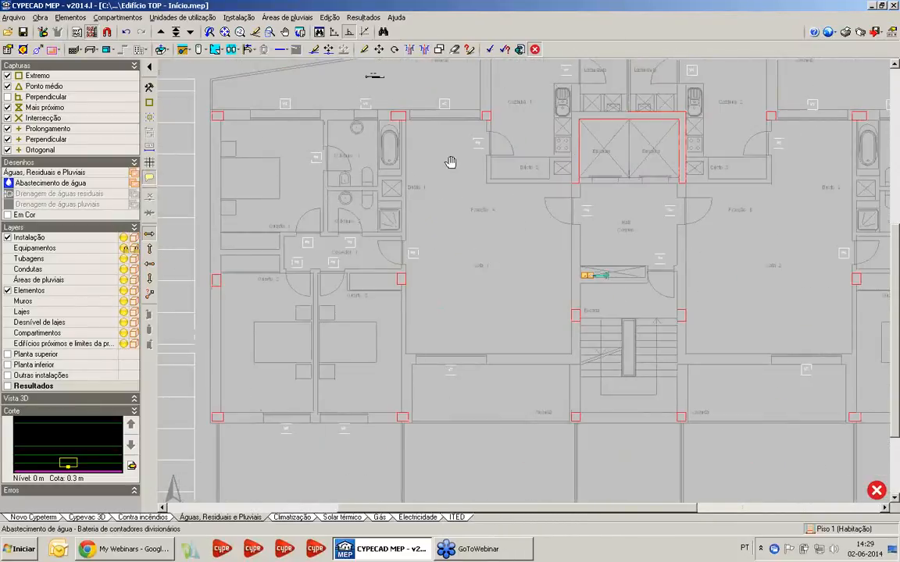
{"action": "scroll", "coordinate": [450, 161], "scroll_direction": "up", "scroll_amount": 4}
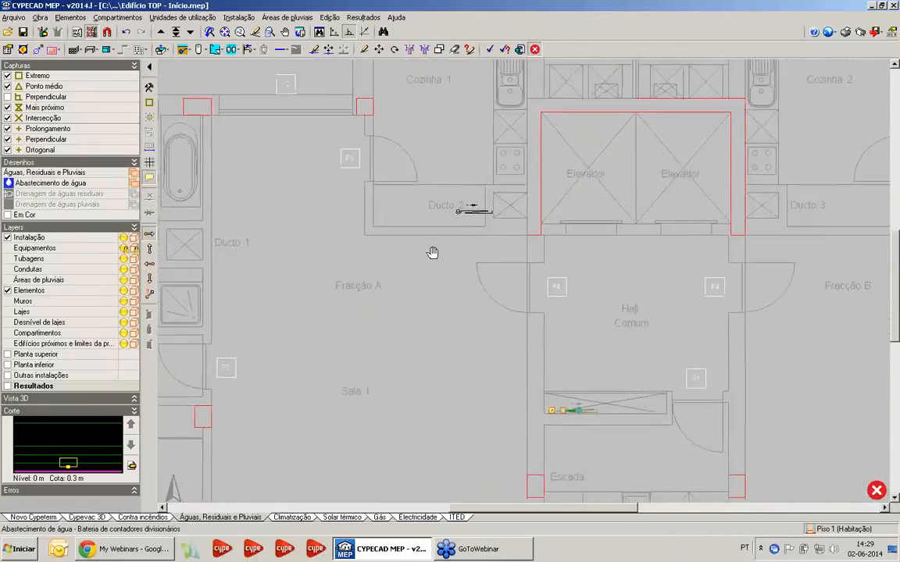
{"action": "scroll", "coordinate": [432, 253], "scroll_direction": "up", "scroll_amount": 5}
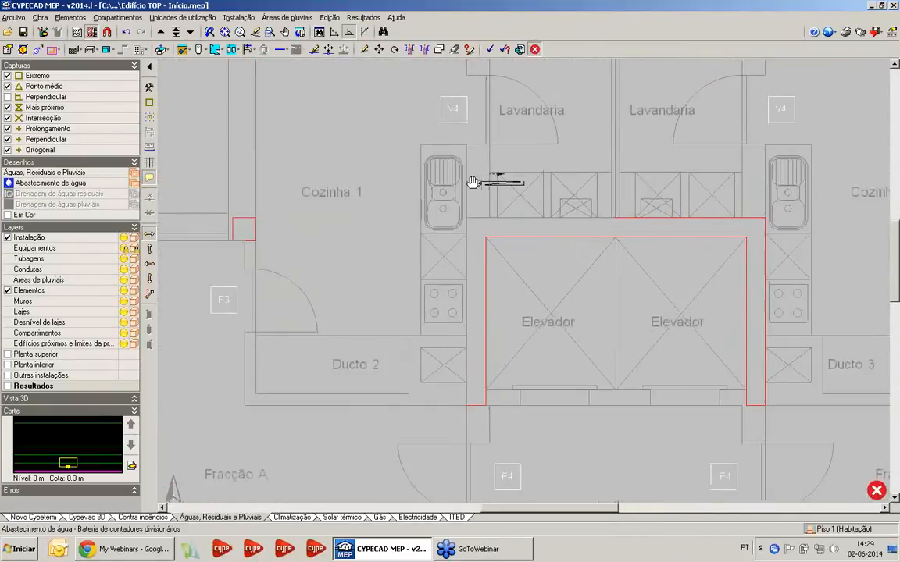
{"action": "left_click", "coordinate": [238, 18]}
{"action": "mouse_move", "coordinate": [267, 36]}
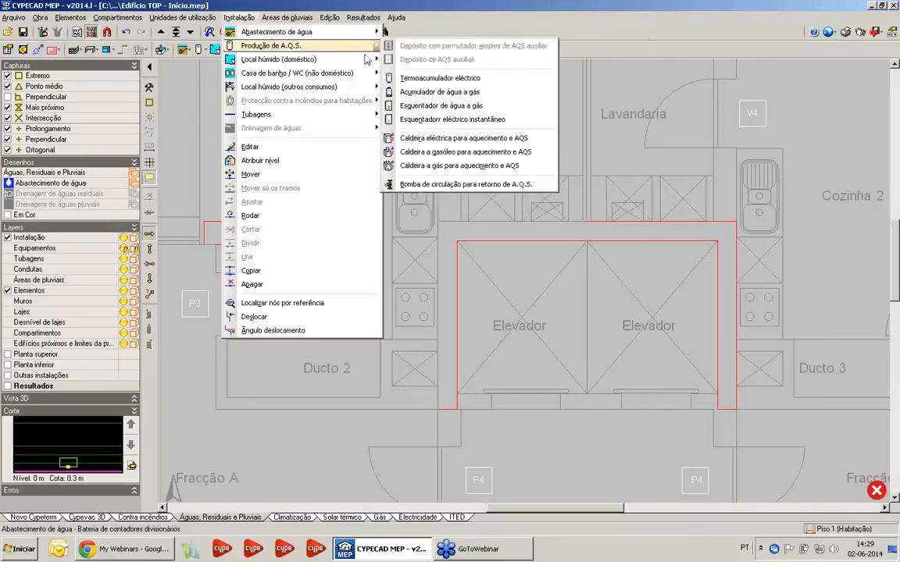
{"action": "left_click", "coordinate": [465, 166]}
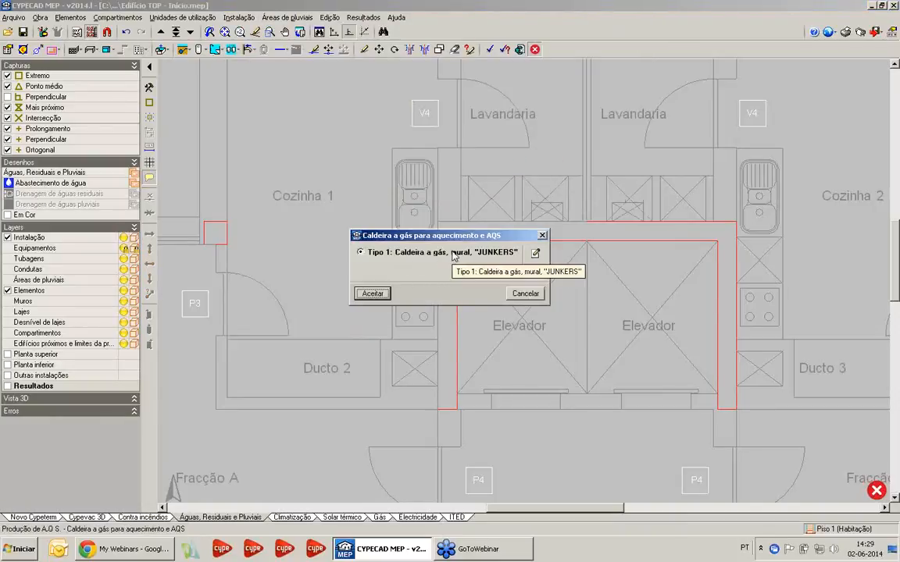
Examine the Junkers gas boiler's temperature settings and its manufacturer and model selection, then cancel out of them
{"action": "left_click", "coordinate": [536, 253]}
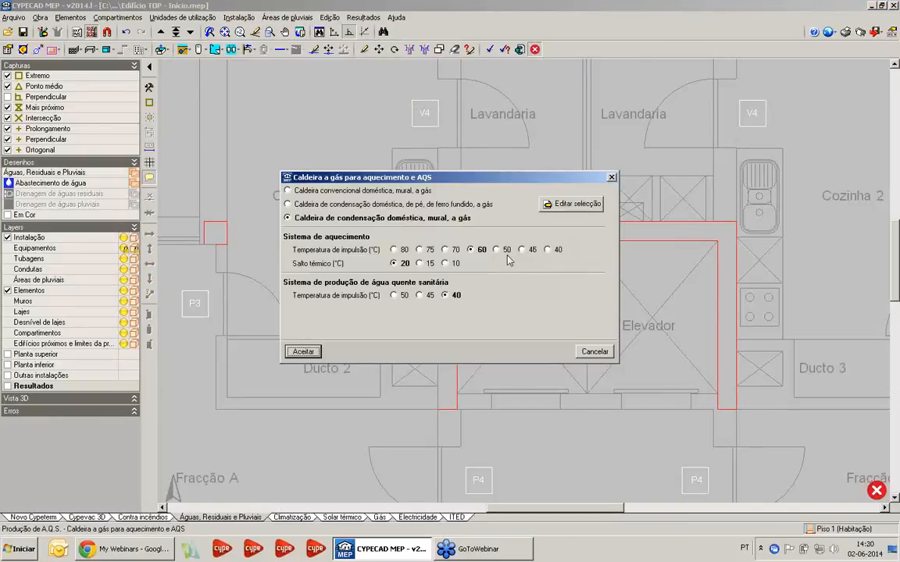
{"action": "left_click", "coordinate": [584, 204]}
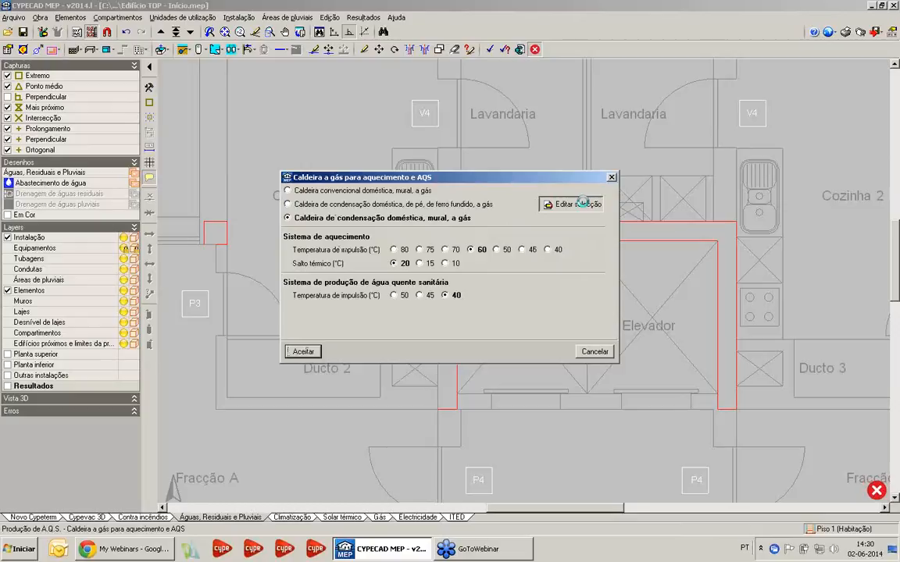
{"action": "left_click", "coordinate": [583, 204]}
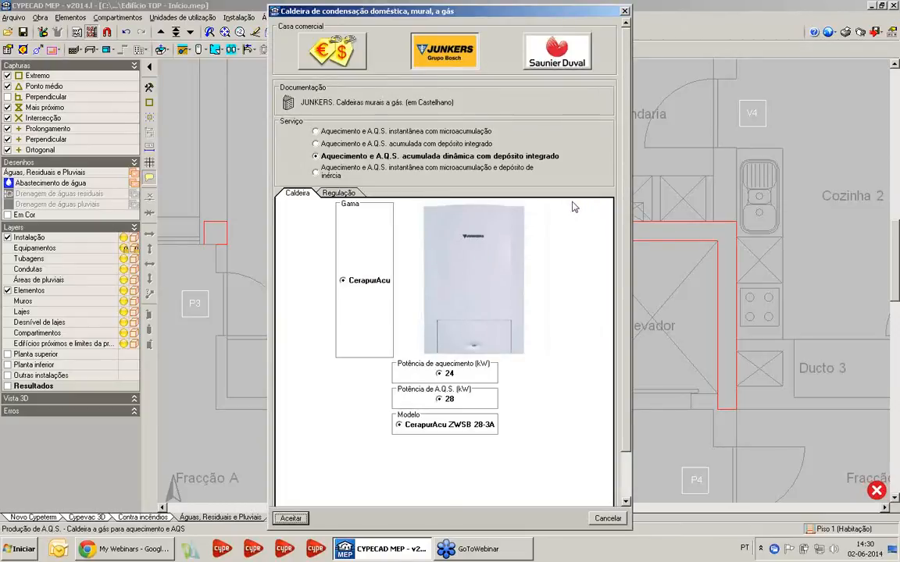
{"action": "left_click", "coordinate": [624, 11]}
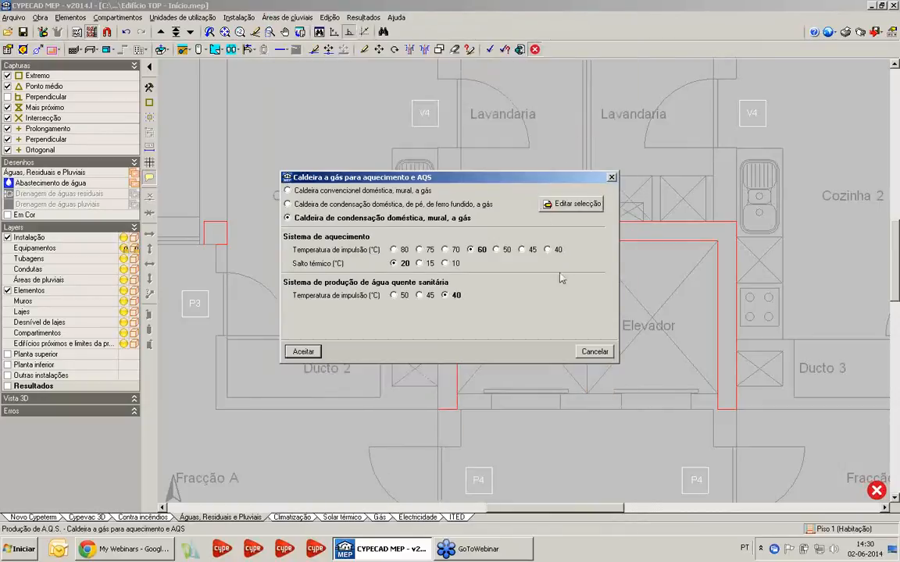
{"action": "left_click", "coordinate": [603, 356]}
Place the Type 1 Junkers wall-hung gas boiler in the Lavandaria beside Cozinha 1, against the elevator wall
{"action": "left_click", "coordinate": [372, 293]}
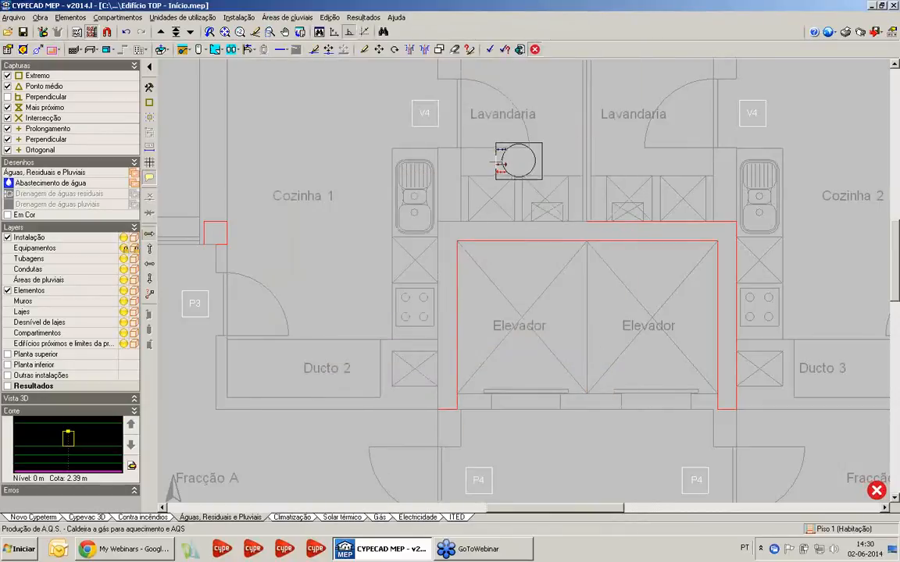
{"action": "scroll", "coordinate": [574, 223], "scroll_direction": "up", "scroll_amount": 1}
{"action": "scroll", "coordinate": [589, 178], "scroll_direction": "up", "scroll_amount": 2}
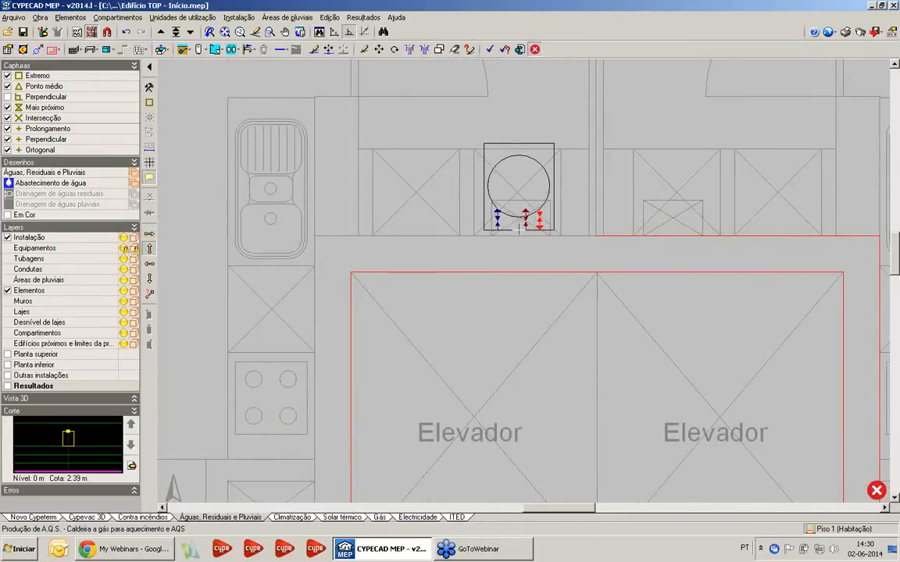
{"action": "left_click", "coordinate": [519, 226]}
{"action": "scroll", "coordinate": [434, 222], "scroll_direction": "down", "scroll_amount": 2}
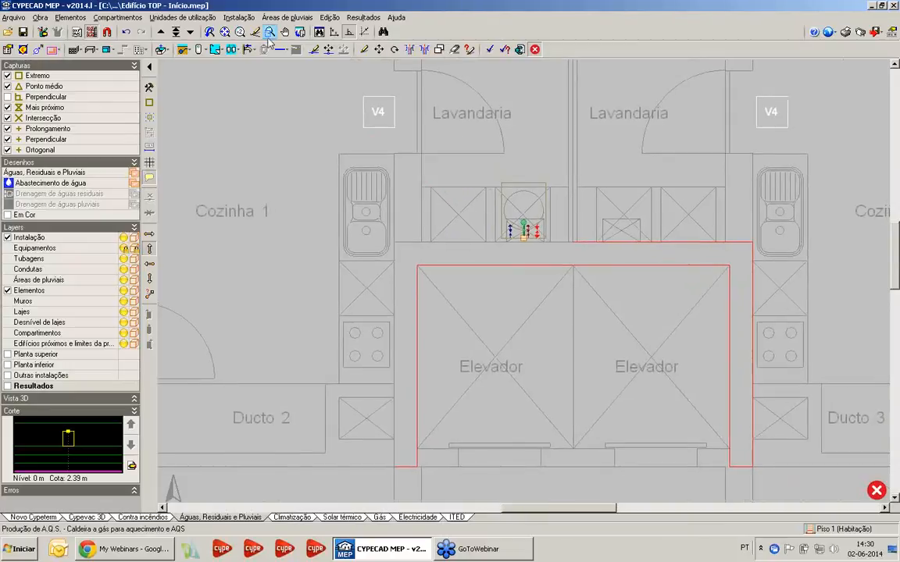
Place a Type 1 "ROCA" Aloa built-in Lavatório over the washbasin drawn against the window wall of Q.Banho 1, with its sanitary fixture description enabled
{"action": "left_click", "coordinate": [239, 17]}
{"action": "mouse_move", "coordinate": [279, 53]}
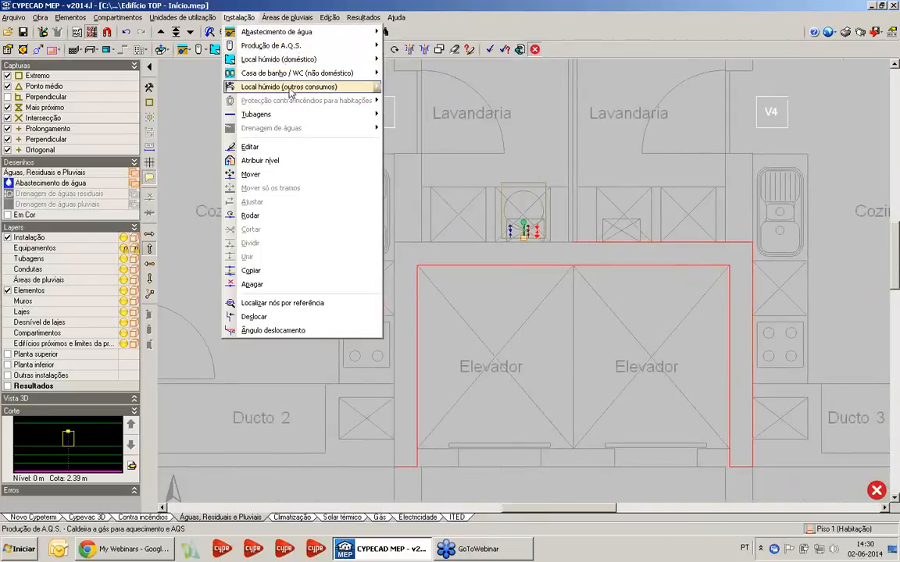
{"action": "mouse_move", "coordinate": [292, 78]}
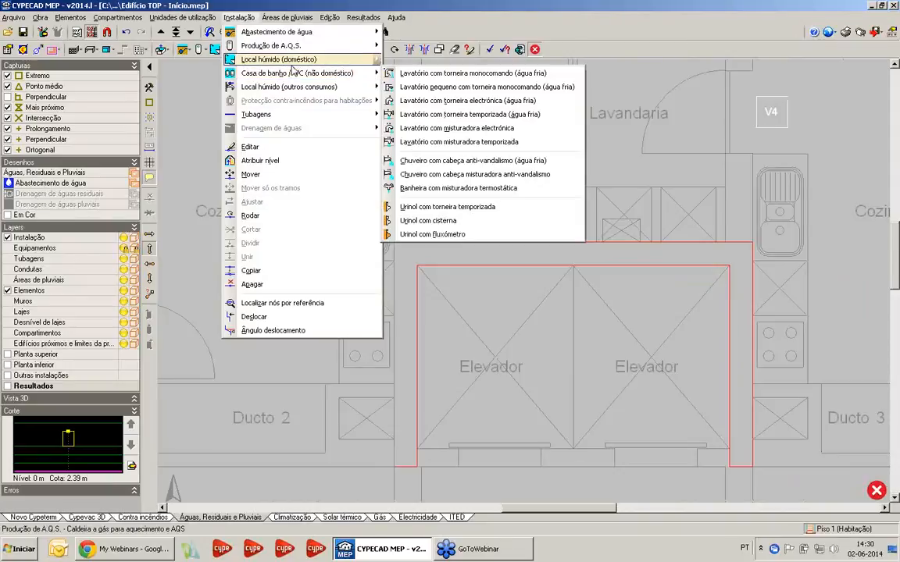
{"action": "left_click", "coordinate": [418, 59]}
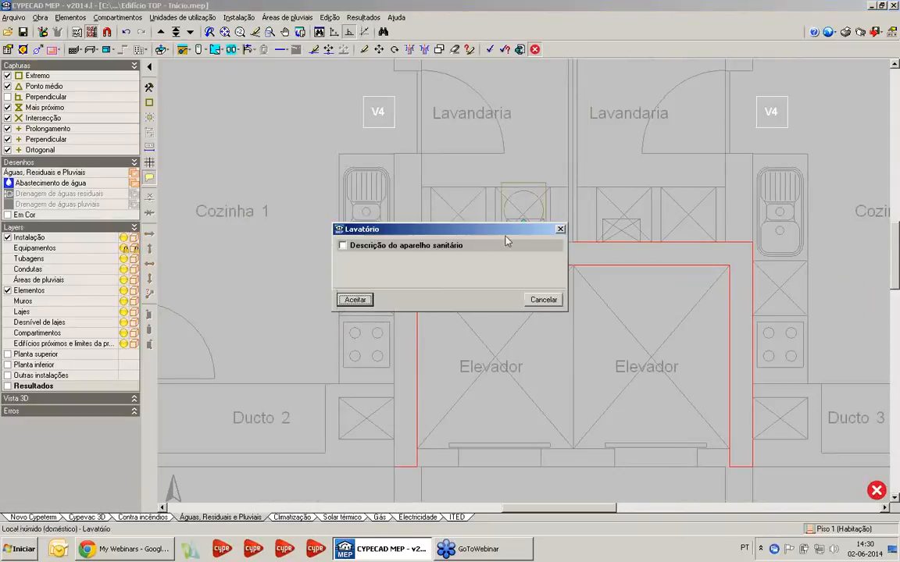
{"action": "left_click", "coordinate": [383, 246]}
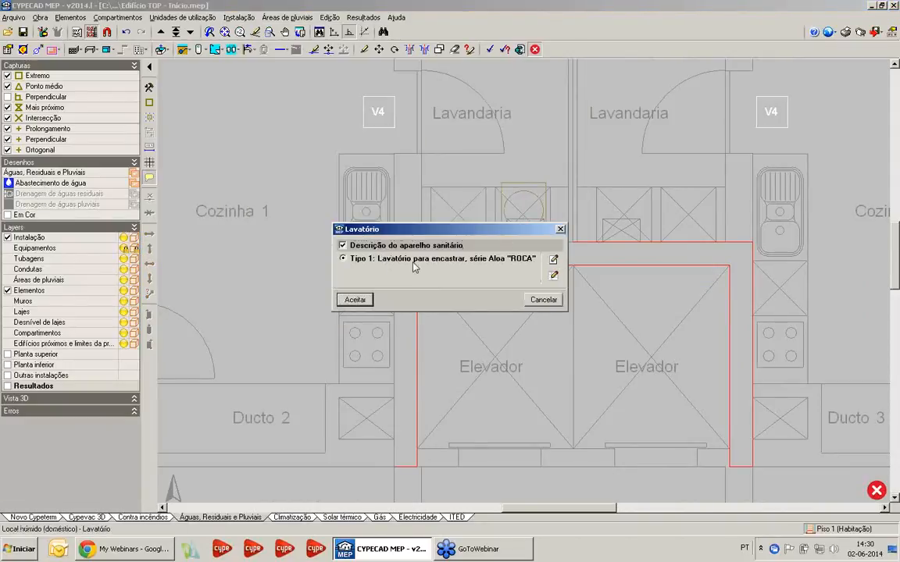
{"action": "left_click", "coordinate": [365, 305]}
{"action": "scroll", "coordinate": [267, 257], "scroll_direction": "down", "scroll_amount": 3}
{"action": "middle_click_drag", "start_coordinate": [166, 247], "coordinate": [454, 267]}
{"action": "middle_click_drag", "start_coordinate": [270, 433], "coordinate": [422, 315]}
{"action": "scroll", "coordinate": [338, 219], "scroll_direction": "up", "scroll_amount": 4}
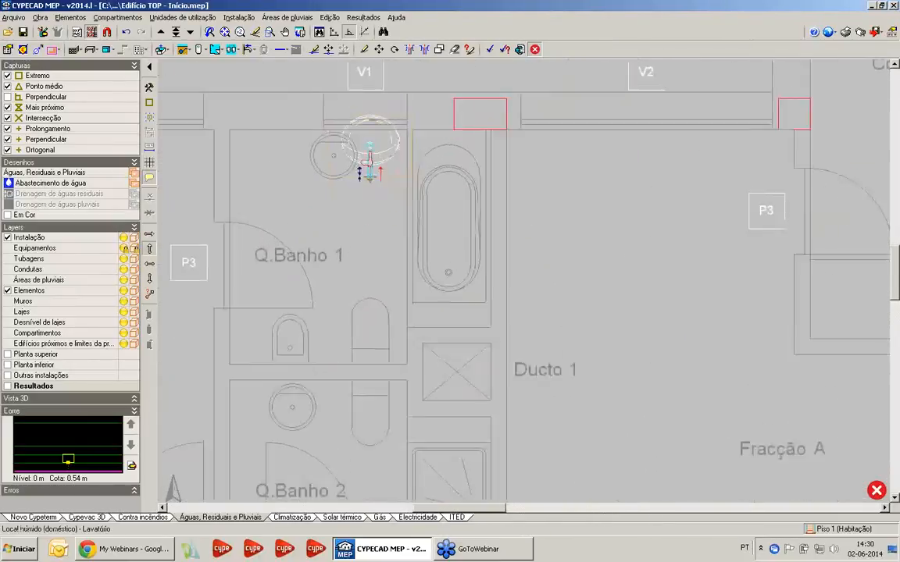
{"action": "scroll", "coordinate": [370, 160], "scroll_direction": "up", "scroll_amount": 1}
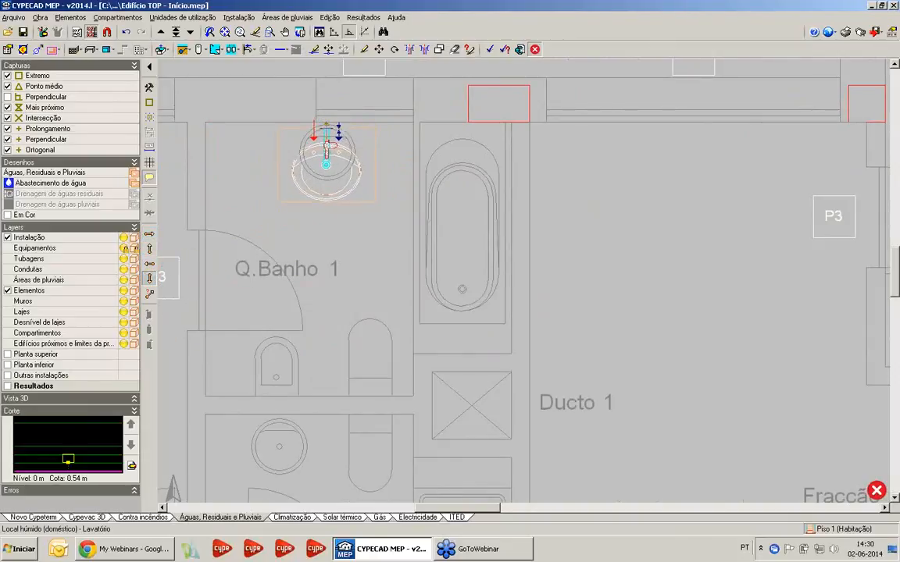
{"action": "left_click", "coordinate": [327, 123]}
Place another Type 1 Lavatório over the washbasin drawn in Q.Banho 2, against the wall shared with Q.Banho 1
{"action": "scroll", "coordinate": [347, 406], "scroll_direction": "down", "scroll_amount": 2}
{"action": "middle_click_drag", "start_coordinate": [348, 420], "coordinate": [388, 170]}
{"action": "scroll", "coordinate": [327, 171], "scroll_direction": "up", "scroll_amount": 4}
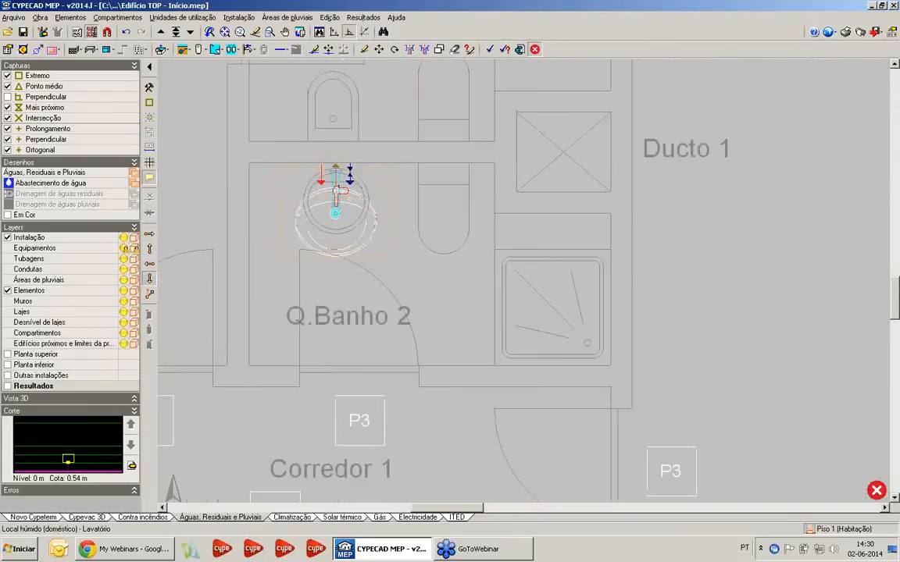
{"action": "left_click", "coordinate": [333, 165]}
Place Type 1 "ROCA" Giralda low-cistern toilets in Q.Banho 2 and Q.Banho 1, facing away from each other on opposite sides of the shared wall
{"action": "scroll", "coordinate": [406, 191], "scroll_direction": "down", "scroll_amount": 4}
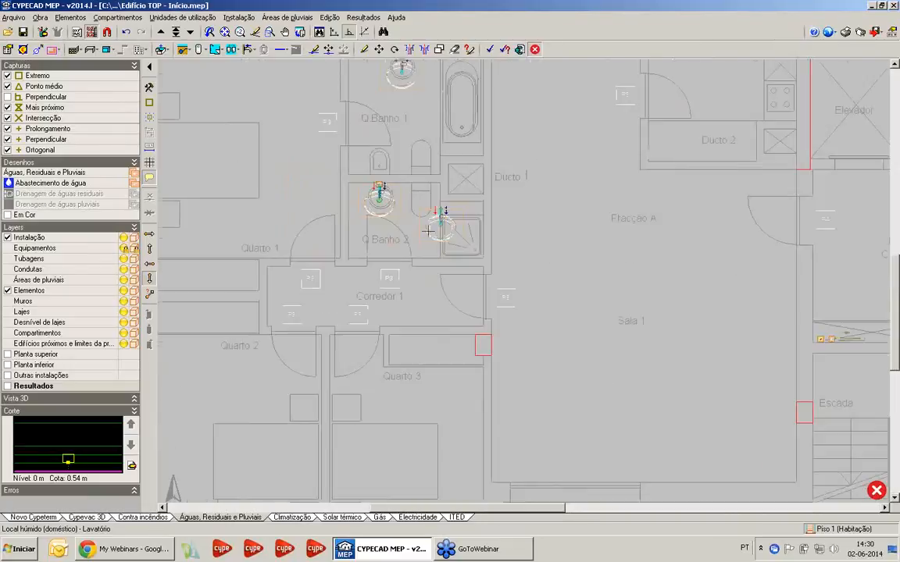
{"action": "middle_click_drag", "start_coordinate": [517, 127], "coordinate": [409, 289]}
{"action": "scroll", "coordinate": [239, 317], "scroll_direction": "up", "scroll_amount": 2}
{"action": "left_click", "coordinate": [238, 17]}
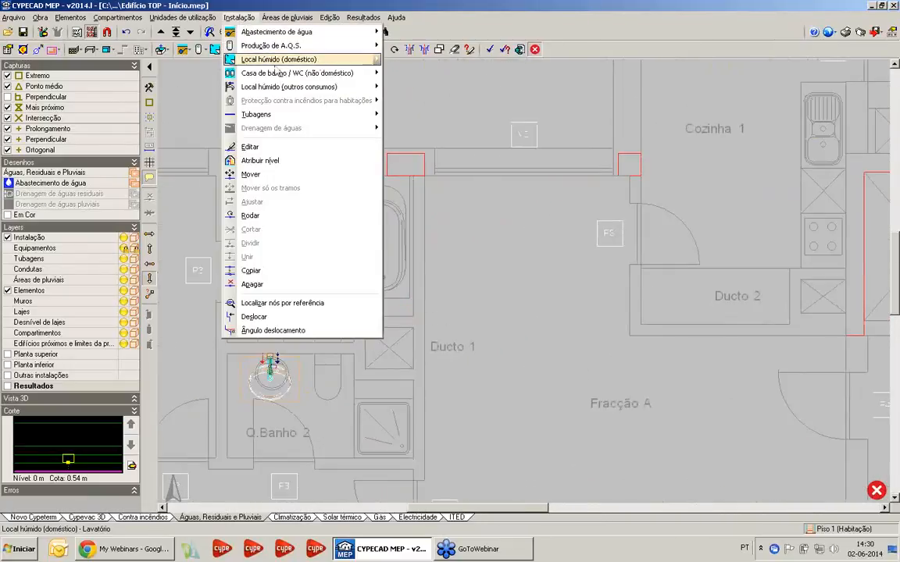
{"action": "mouse_move", "coordinate": [277, 60]}
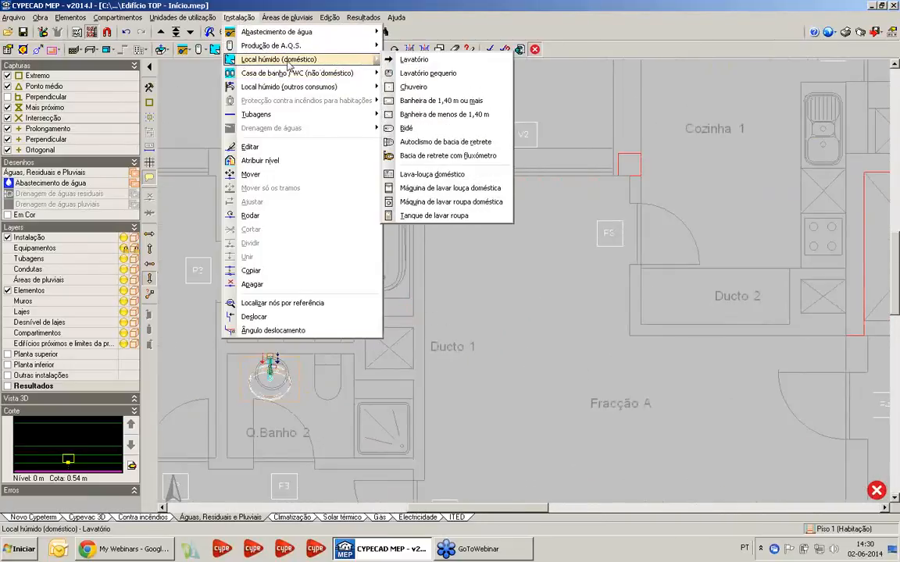
{"action": "left_click", "coordinate": [441, 142]}
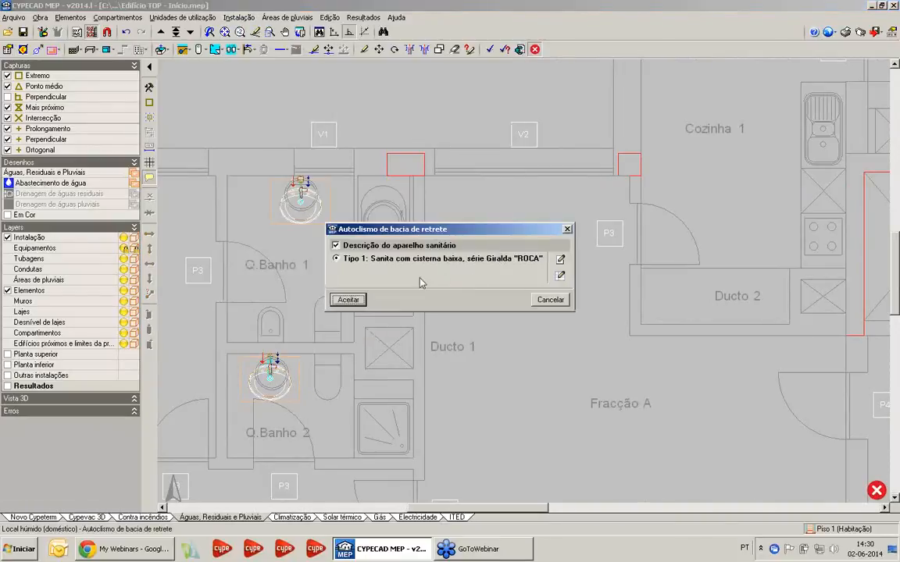
{"action": "left_click", "coordinate": [348, 299]}
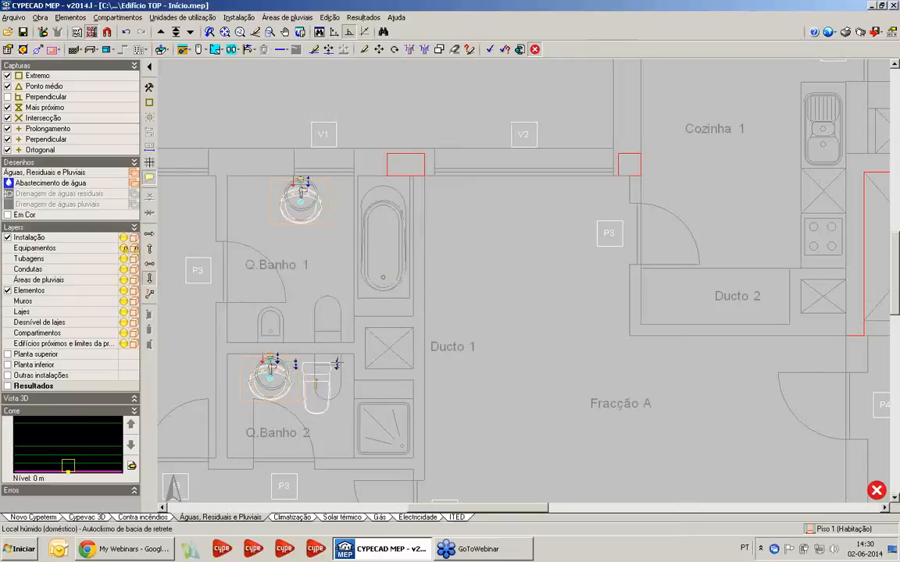
{"action": "scroll", "coordinate": [322, 361], "scroll_direction": "up", "scroll_amount": 2}
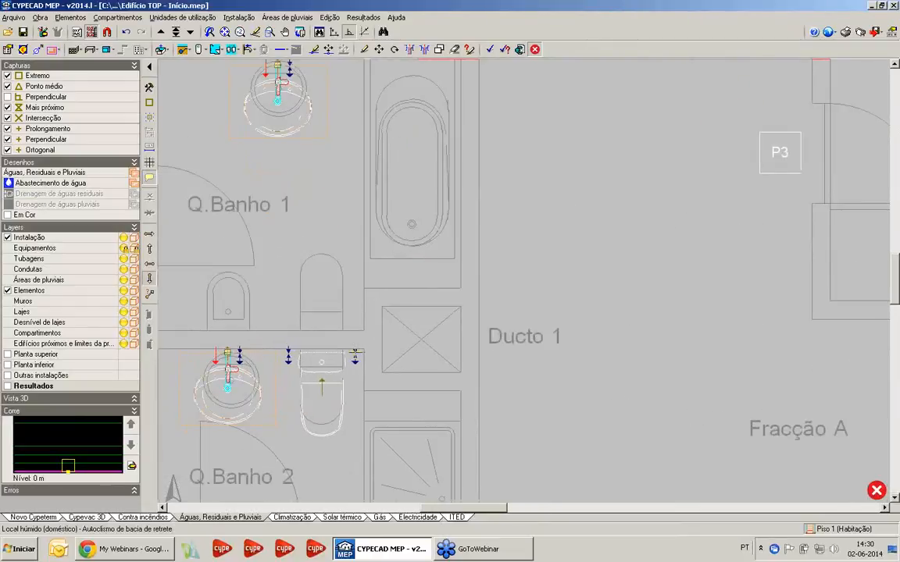
{"action": "left_click", "coordinate": [355, 352]}
{"action": "left_click", "coordinate": [149, 251]}
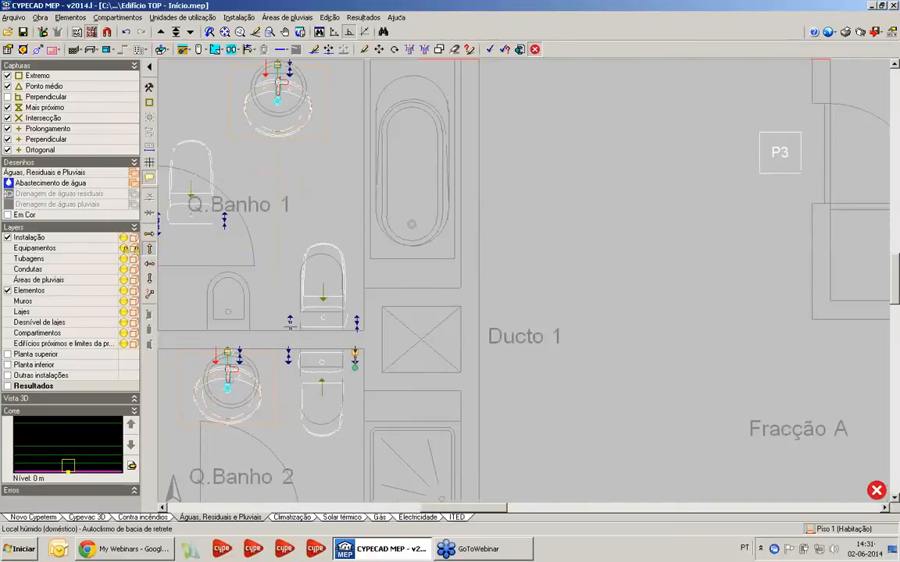
{"action": "left_click", "coordinate": [290, 326]}
Place a Type 1 "ROCA" Giralda Bidé with its fixture description over the bidet drawn in Q.Banho 1, against the Q.Banho 2 wall
{"action": "scroll", "coordinate": [264, 241], "scroll_direction": "down", "scroll_amount": 1}
{"action": "middle_click_drag", "start_coordinate": [261, 240], "coordinate": [302, 248]}
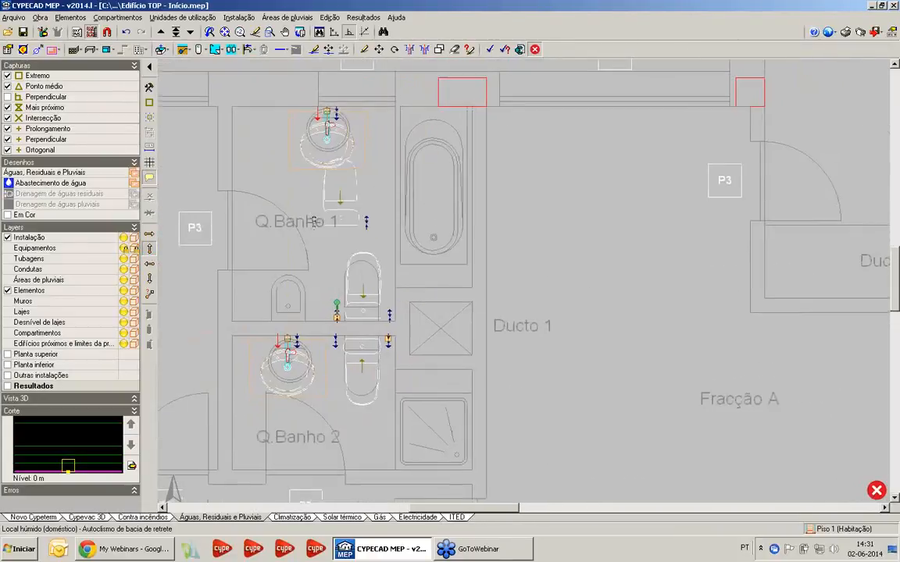
{"action": "left_click", "coordinate": [238, 17]}
{"action": "mouse_move", "coordinate": [282, 61]}
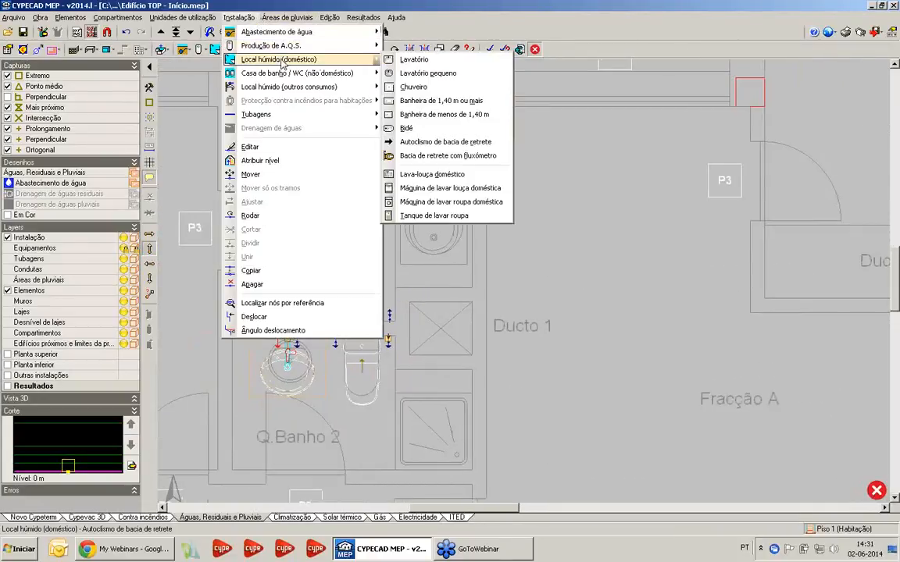
{"action": "left_click", "coordinate": [402, 127]}
{"action": "left_click", "coordinate": [374, 245]}
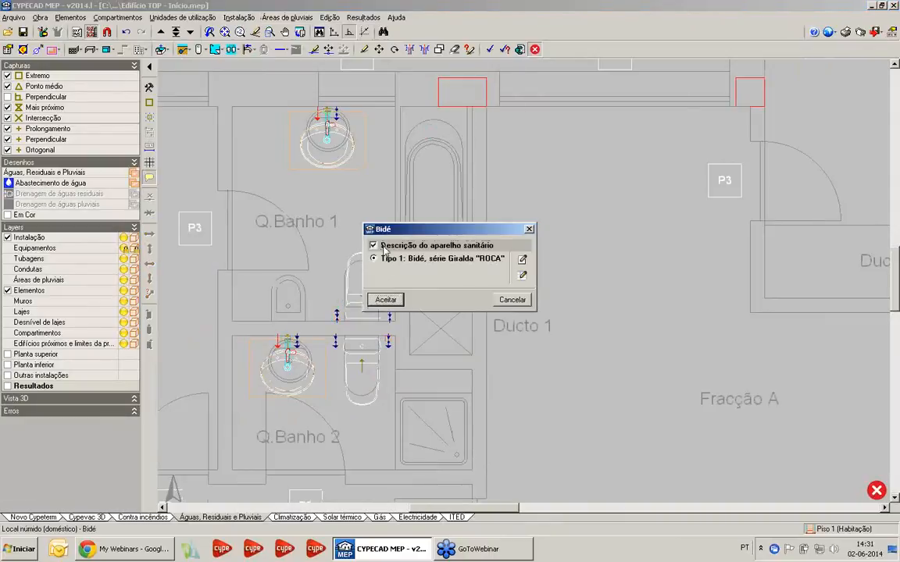
{"action": "left_click", "coordinate": [386, 300]}
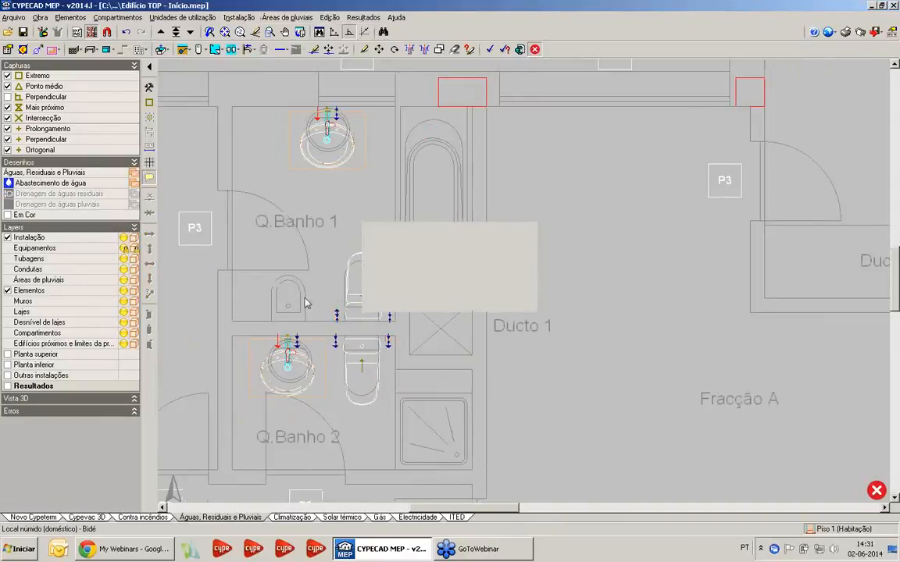
{"action": "scroll", "coordinate": [267, 306], "scroll_direction": "up", "scroll_amount": 2}
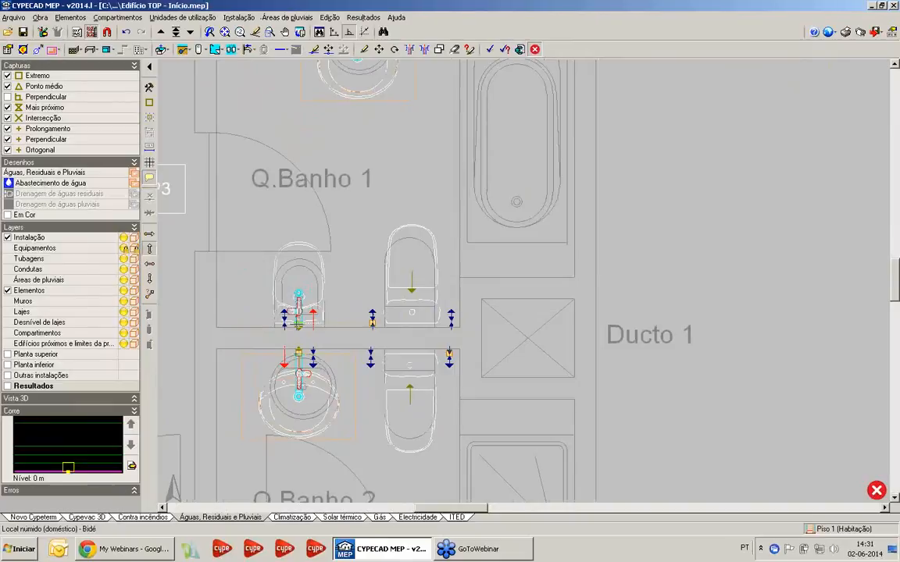
{"action": "left_click", "coordinate": [299, 326]}
Place a Type 1 Chuveiro with the "ROCA" Ontario-N porcelain base in the shower of Q.Banho 2, with its taps on the corridor side
{"action": "scroll", "coordinate": [327, 248], "scroll_direction": "down", "scroll_amount": 3}
{"action": "middle_click_drag", "start_coordinate": [327, 248], "coordinate": [266, 349]}
{"action": "middle_click_drag", "start_coordinate": [438, 300], "coordinate": [443, 85]}
{"action": "left_click", "coordinate": [238, 17]}
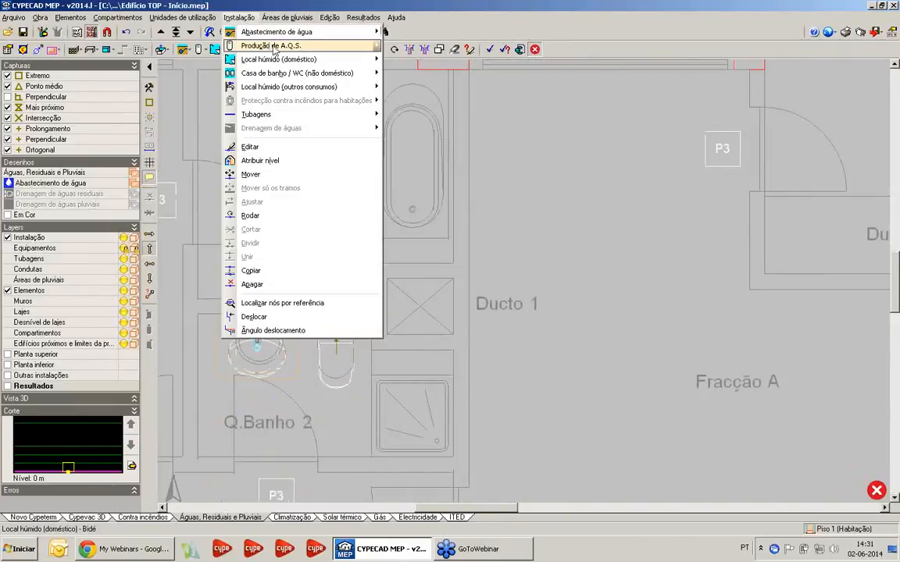
{"action": "mouse_move", "coordinate": [268, 60]}
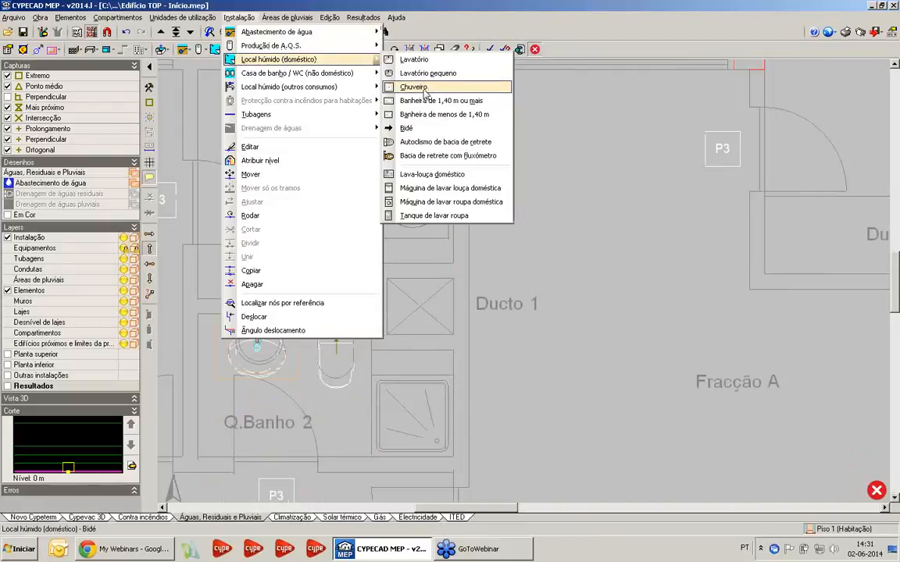
{"action": "left_click", "coordinate": [424, 91]}
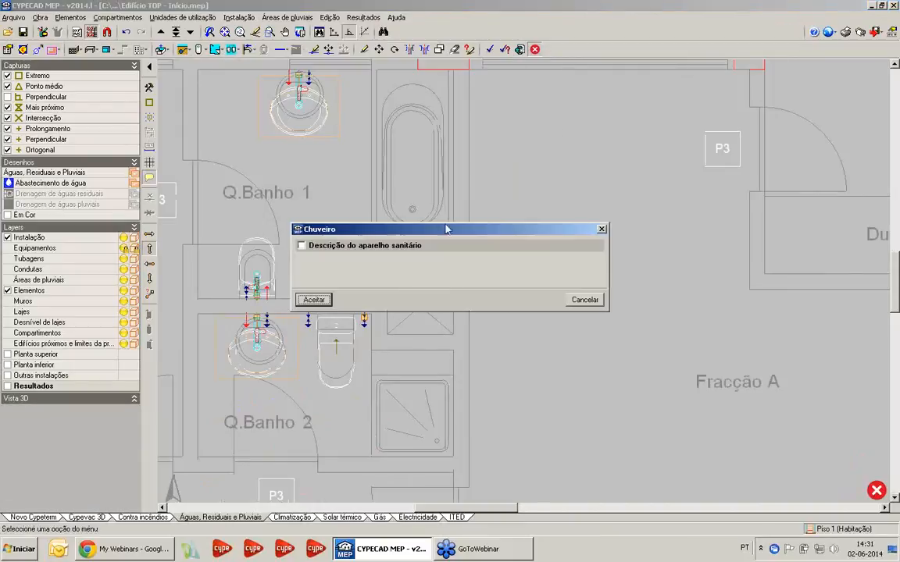
{"action": "left_click", "coordinate": [312, 301]}
{"action": "middle_click_drag", "start_coordinate": [418, 471], "coordinate": [408, 389]}
{"action": "left_click", "coordinate": [407, 369]}
{"action": "scroll", "coordinate": [417, 363], "scroll_direction": "up", "scroll_amount": 3}
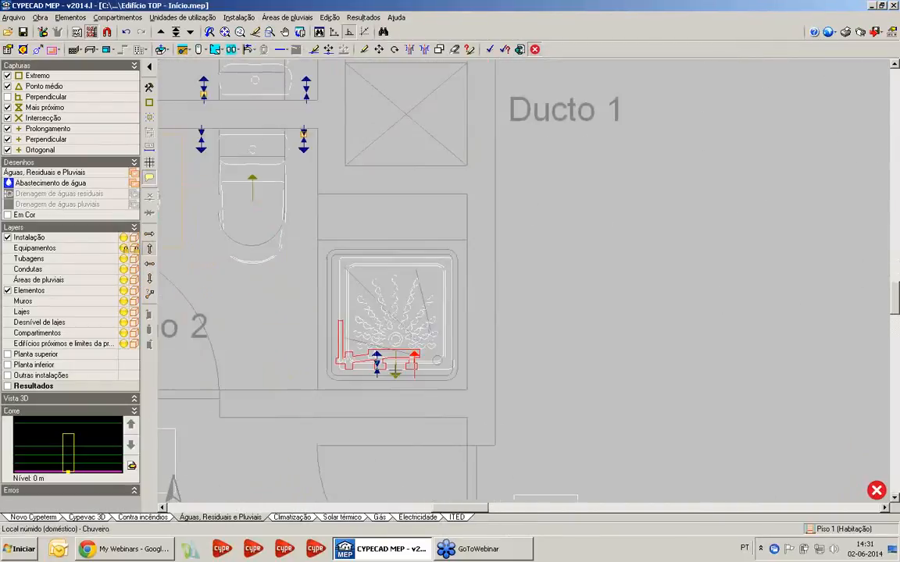
{"action": "left_click", "coordinate": [396, 360]}
Place a "Banheira de 1,40 m ou mais" with its fixture description over the bathtub in Q.Banho 1, with its taps towards Ducto 1
{"action": "scroll", "coordinate": [386, 296], "scroll_direction": "down", "scroll_amount": 2}
{"action": "middle_click_drag", "start_coordinate": [386, 297], "coordinate": [424, 456]}
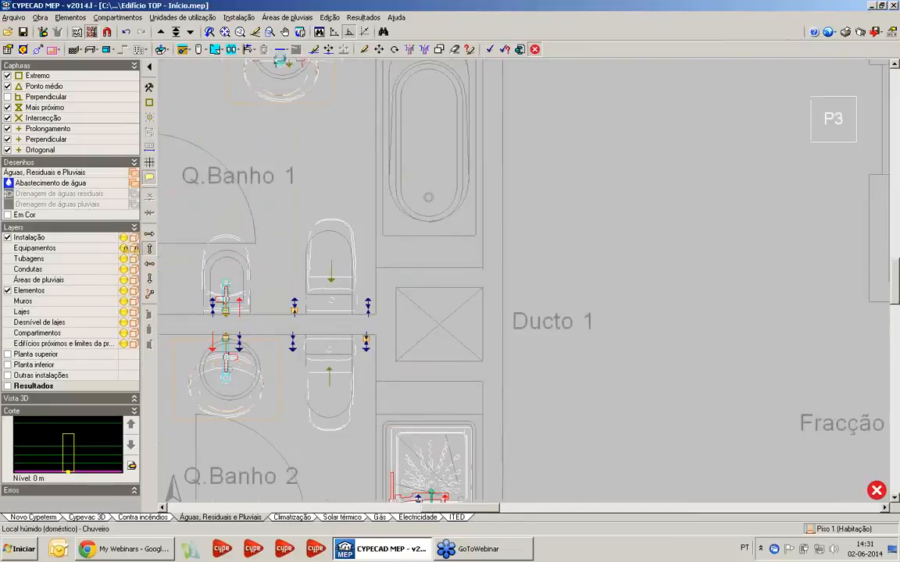
{"action": "left_click", "coordinate": [238, 17]}
{"action": "mouse_move", "coordinate": [262, 61]}
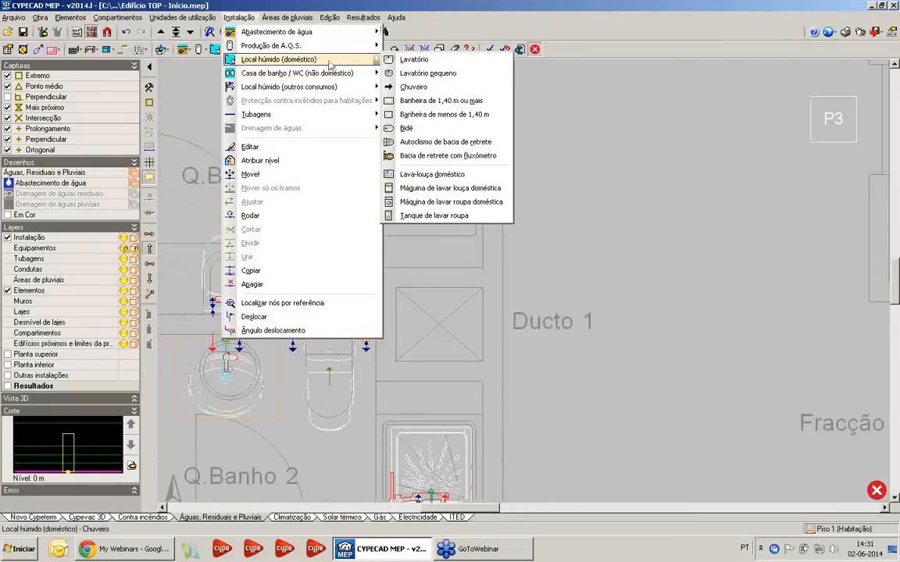
{"action": "left_click", "coordinate": [422, 102]}
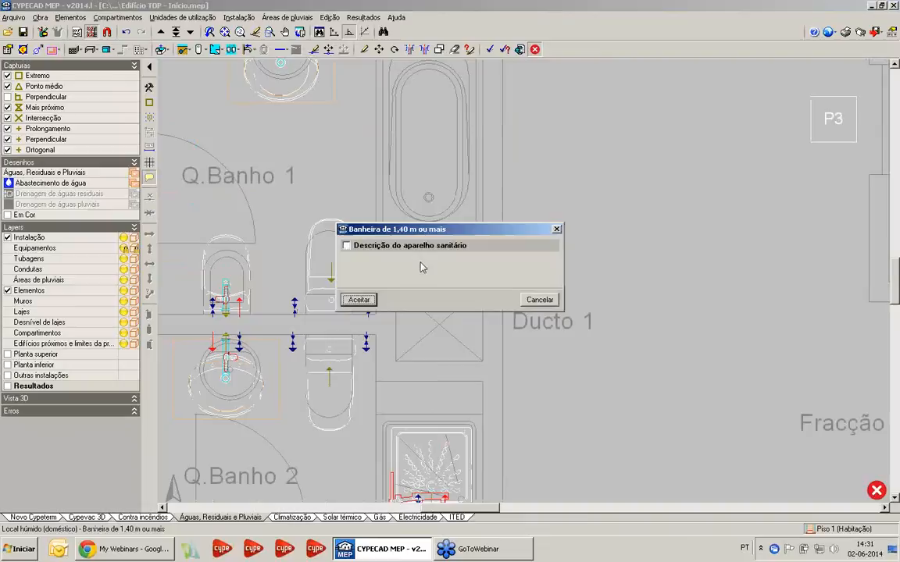
{"action": "left_click", "coordinate": [383, 247]}
{"action": "left_click", "coordinate": [358, 300]}
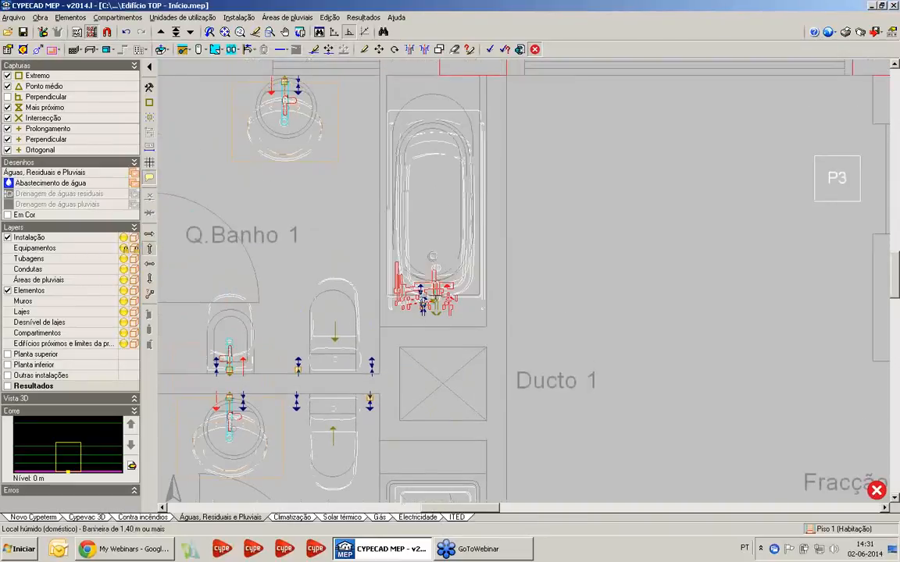
{"action": "scroll", "coordinate": [423, 303], "scroll_direction": "up", "scroll_amount": 2}
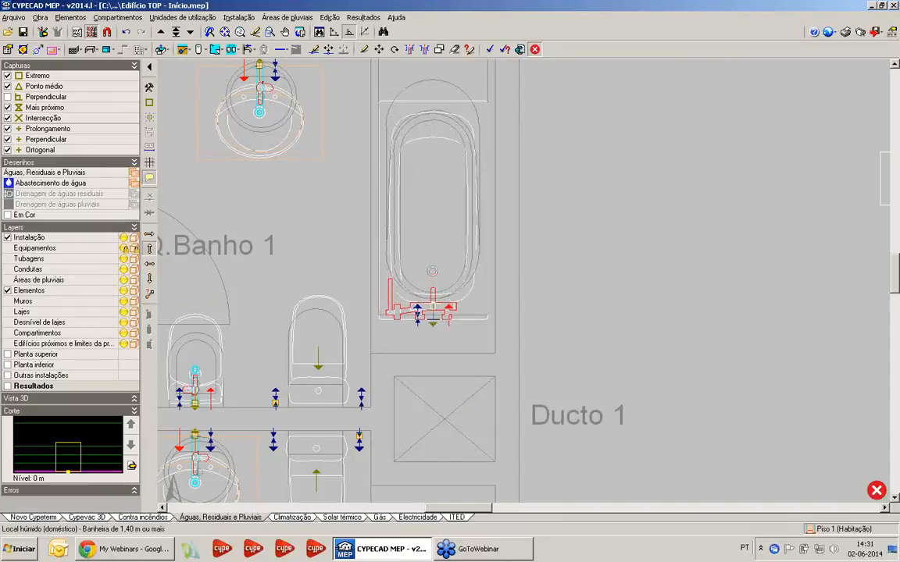
Place a "Lava-louça doméstico" on the double sink of Cozinha 1, oriented from the counter wall towards the kitchen
{"action": "scroll", "coordinate": [432, 271], "scroll_direction": "down", "scroll_amount": 5}
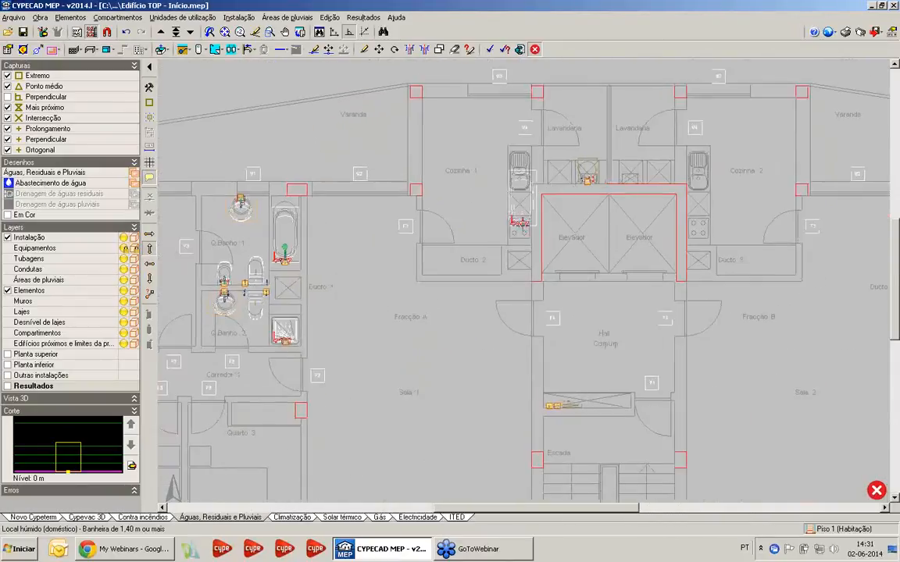
{"action": "scroll", "coordinate": [468, 226], "scroll_direction": "up", "scroll_amount": 3}
{"action": "left_click", "coordinate": [239, 17]}
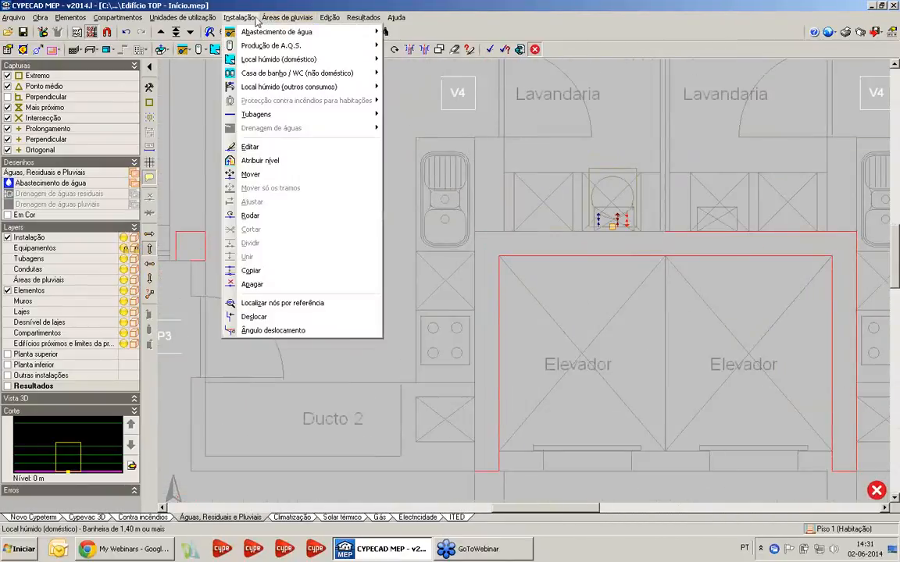
{"action": "left_click", "coordinate": [256, 18]}
{"action": "left_click", "coordinate": [283, 17]}
{"action": "left_click", "coordinate": [718, 123]}
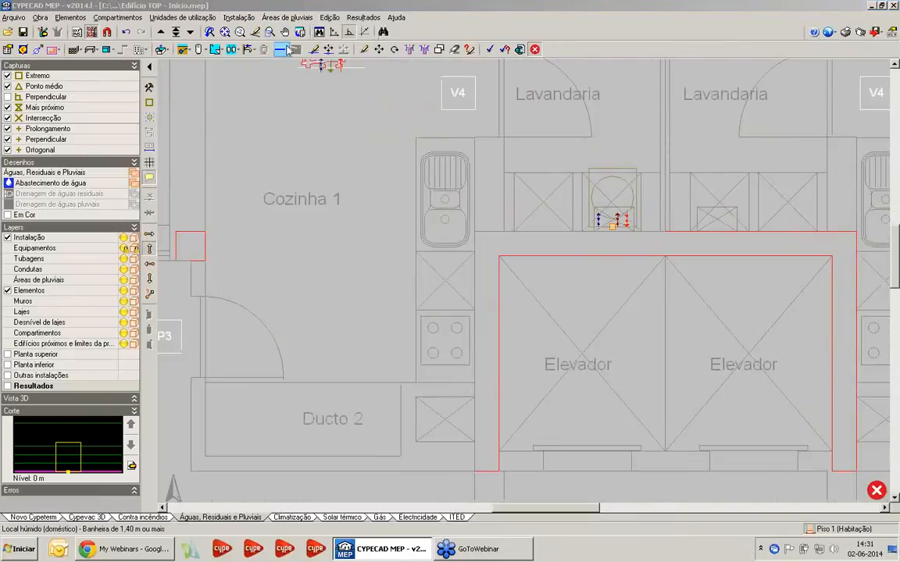
{"action": "left_click", "coordinate": [239, 17]}
{"action": "mouse_move", "coordinate": [286, 63]}
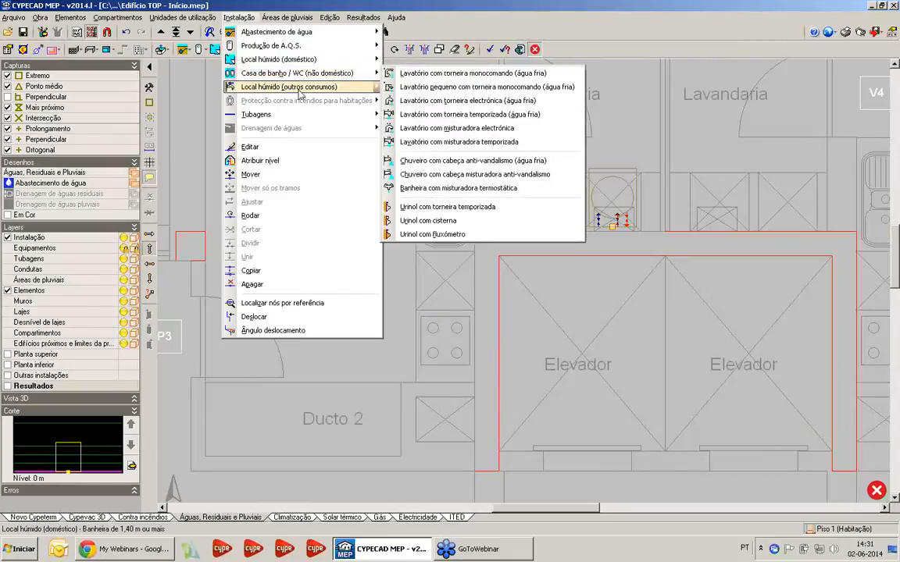
{"action": "mouse_move", "coordinate": [299, 94]}
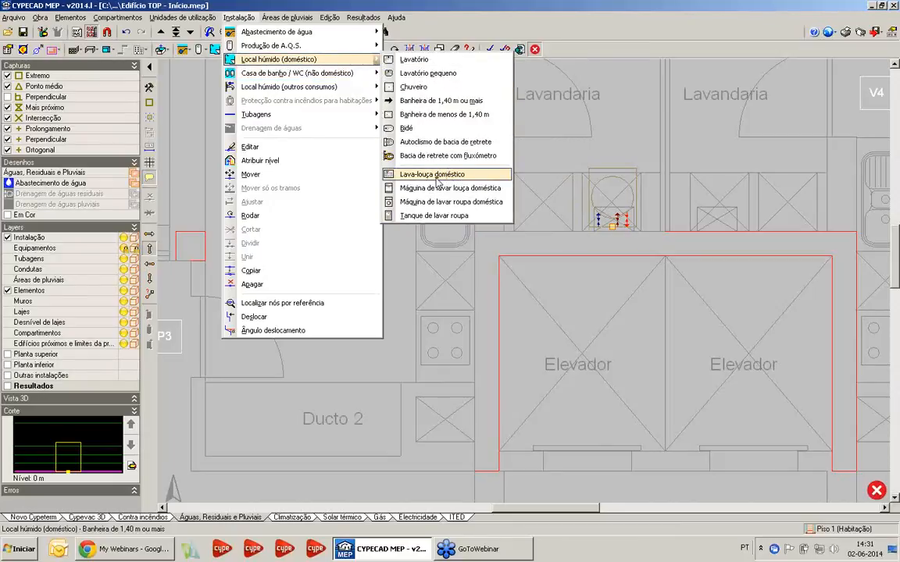
{"action": "left_click", "coordinate": [436, 174]}
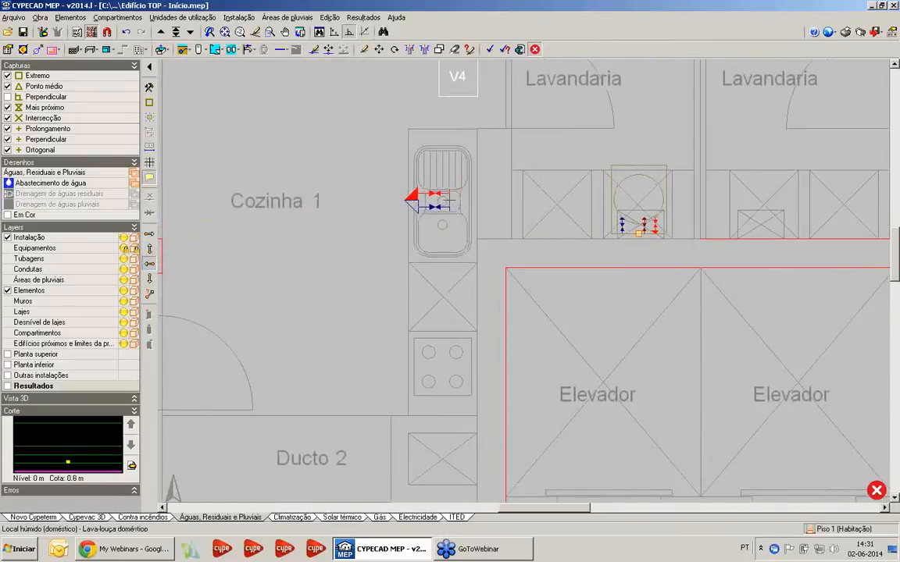
{"action": "left_click", "coordinate": [405, 200]}
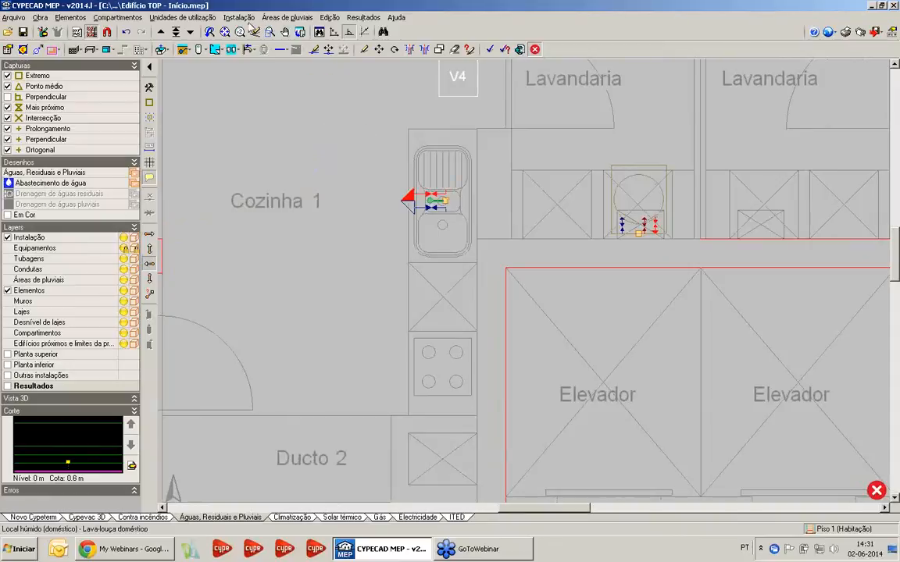
Place a "Máquina de lavar louça doméstica" on the crossed counter unit between the sink and the hob in Cozinha 1, facing the kitchen
{"action": "left_click", "coordinate": [238, 17]}
{"action": "mouse_move", "coordinate": [258, 59]}
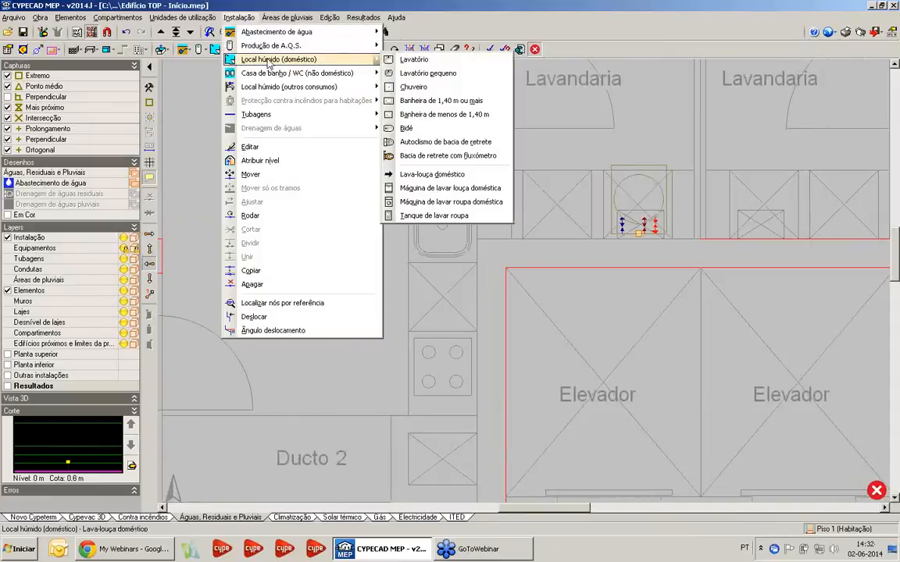
{"action": "left_click", "coordinate": [449, 188]}
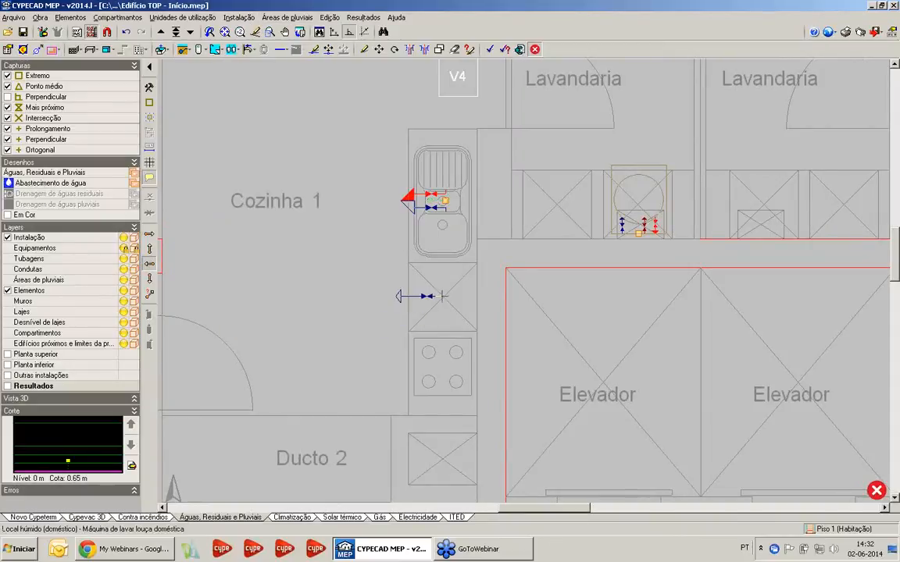
{"action": "left_click", "coordinate": [445, 299]}
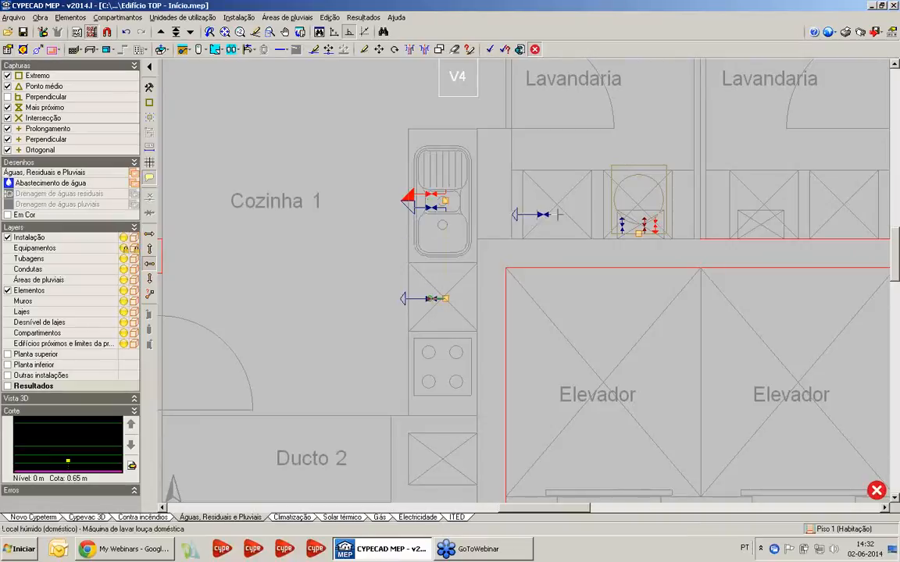
Place a "Tanque de lavar roupa" on the crossed unit beside the boiler in the Lavandaria of Fracção A, pointing into the laundry
{"action": "left_click", "coordinate": [240, 18]}
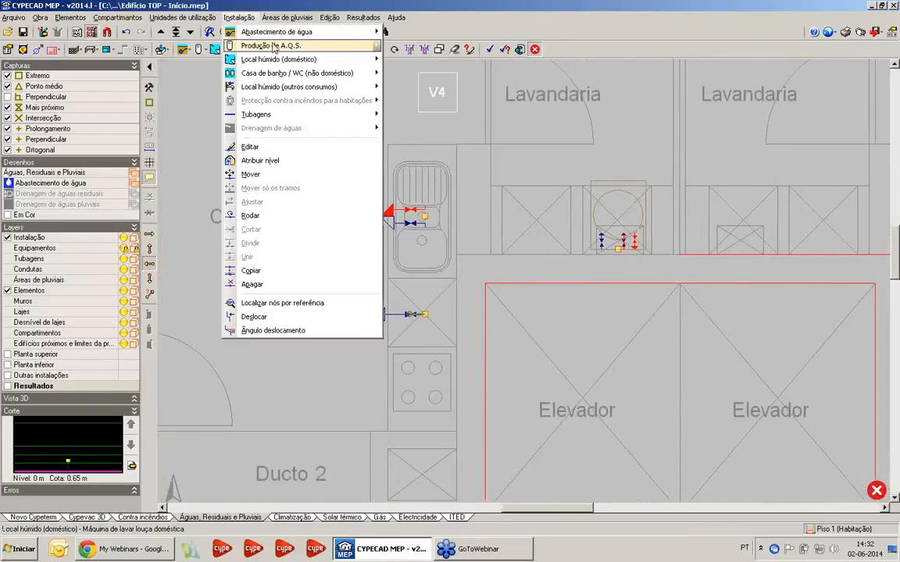
{"action": "mouse_move", "coordinate": [291, 62]}
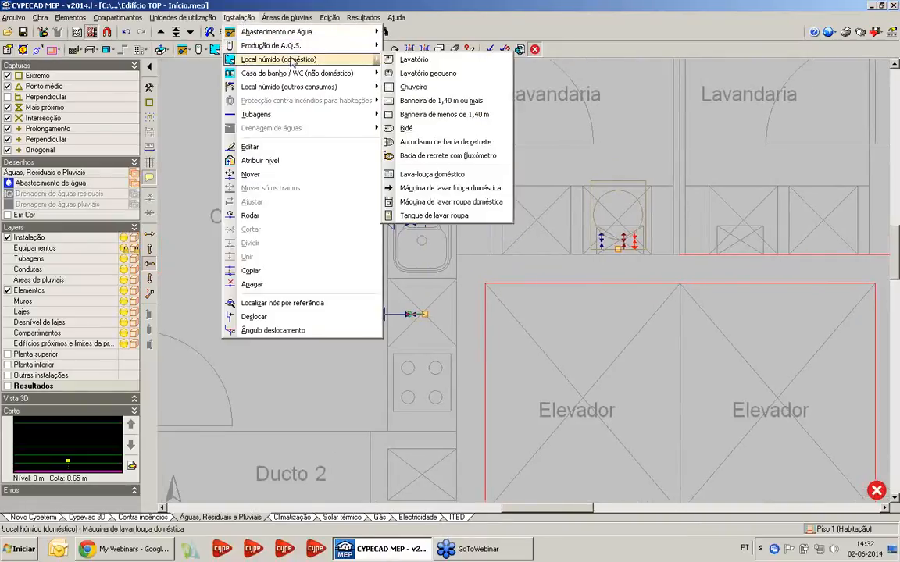
{"action": "left_click", "coordinate": [437, 216]}
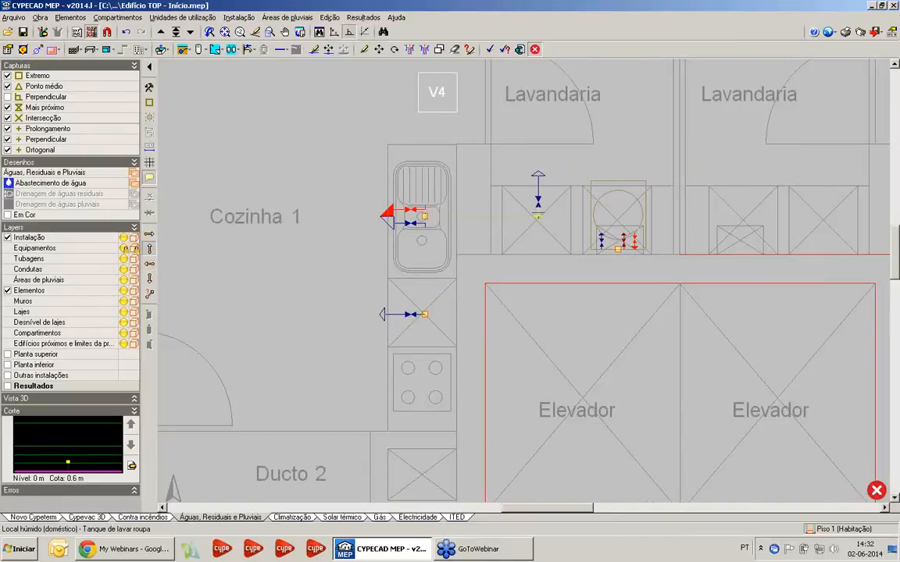
Start an Água fria horizontal pipe at the Hall Comum closet's supply point, running through the meter and back to the Fracção A side wall
{"action": "scroll", "coordinate": [476, 146], "scroll_direction": "down", "scroll_amount": 4}
{"action": "middle_click_drag", "start_coordinate": [598, 391], "coordinate": [574, 193]}
{"action": "middle_click_drag", "start_coordinate": [506, 221], "coordinate": [474, 289]}
{"action": "scroll", "coordinate": [475, 291], "scroll_direction": "down", "scroll_amount": 1}
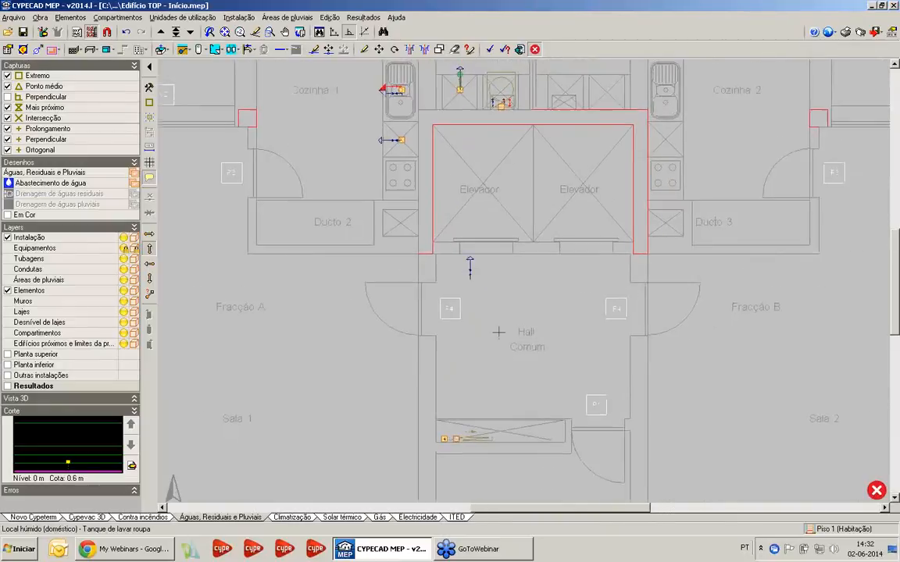
{"action": "middle_click_drag", "start_coordinate": [463, 233], "coordinate": [495, 139]}
{"action": "scroll", "coordinate": [492, 148], "scroll_direction": "up", "scroll_amount": 2}
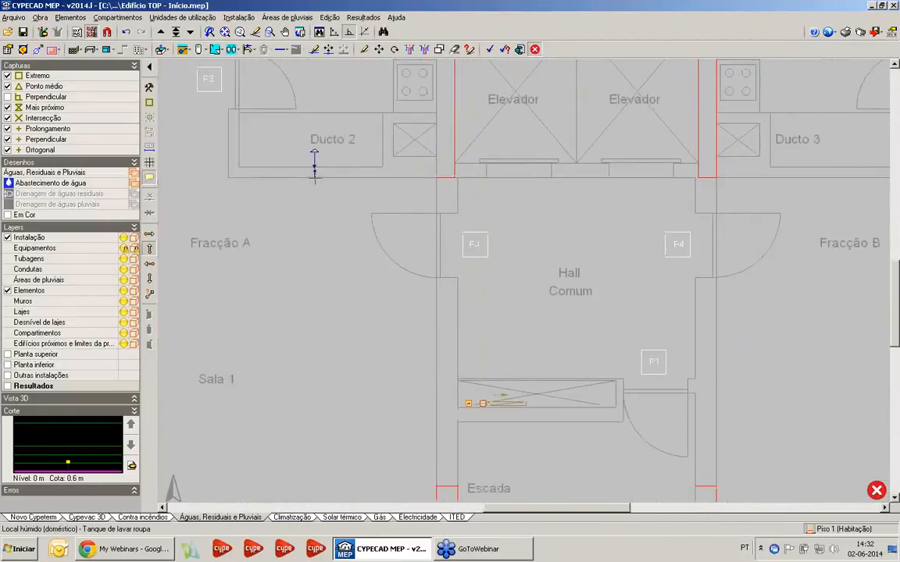
{"action": "middle_click_drag", "start_coordinate": [444, 181], "coordinate": [534, 297]}
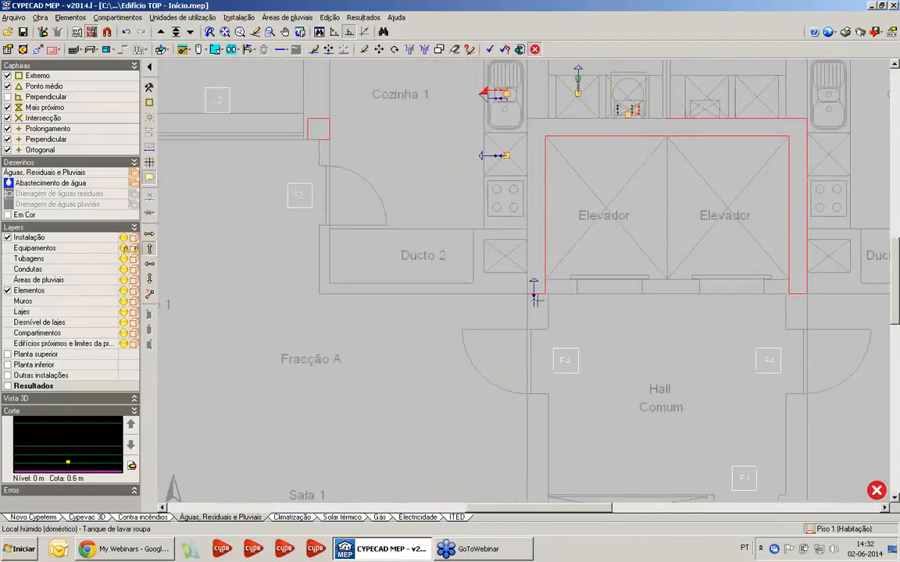
{"action": "left_click", "coordinate": [282, 49]}
{"action": "left_click", "coordinate": [282, 81]}
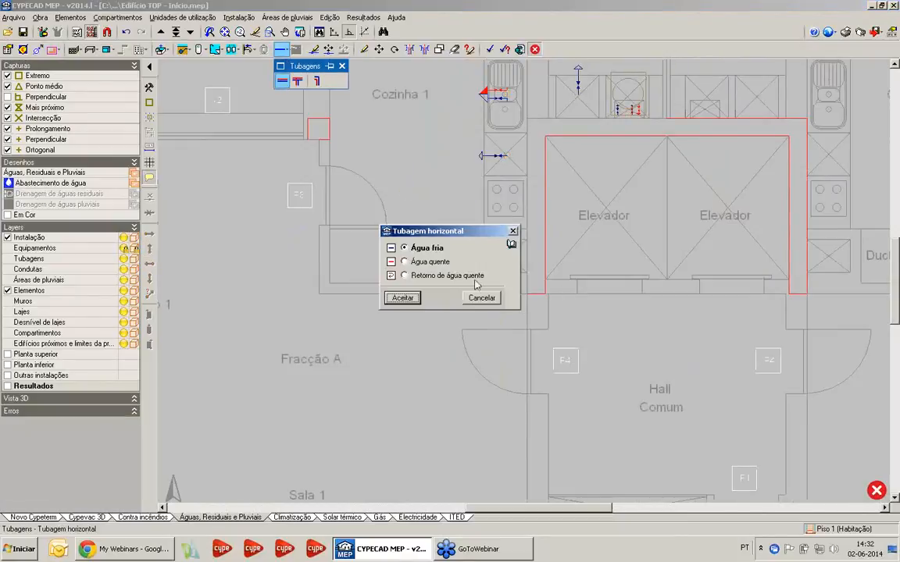
{"action": "left_click", "coordinate": [402, 297]}
{"action": "scroll", "coordinate": [371, 335], "scroll_direction": "up", "scroll_amount": 5}
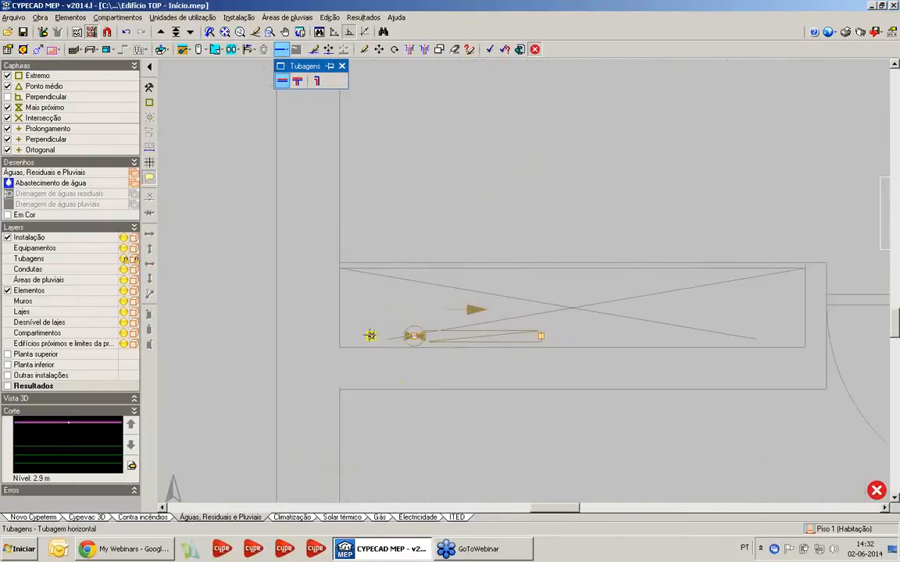
{"action": "left_click", "coordinate": [413, 336]}
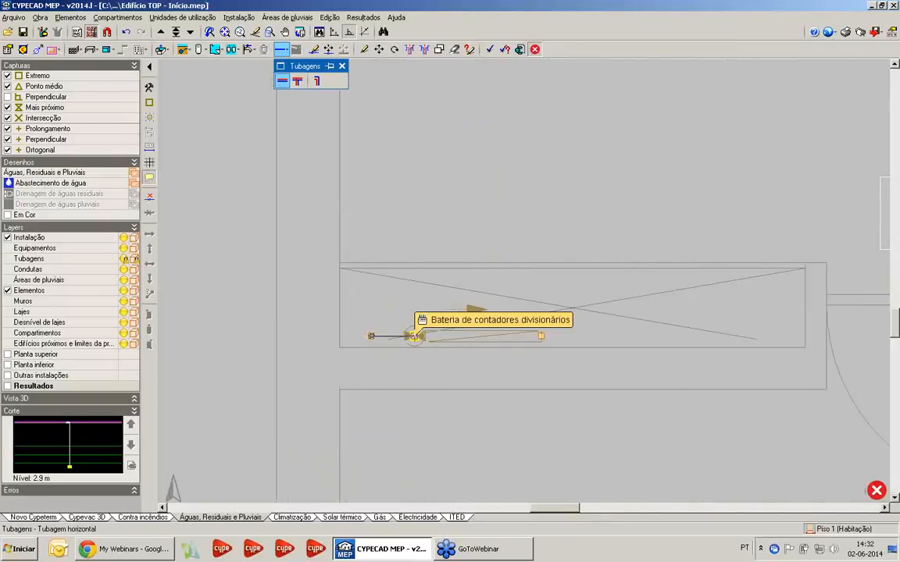
{"action": "left_click", "coordinate": [543, 335]}
{"action": "left_click", "coordinate": [543, 315]}
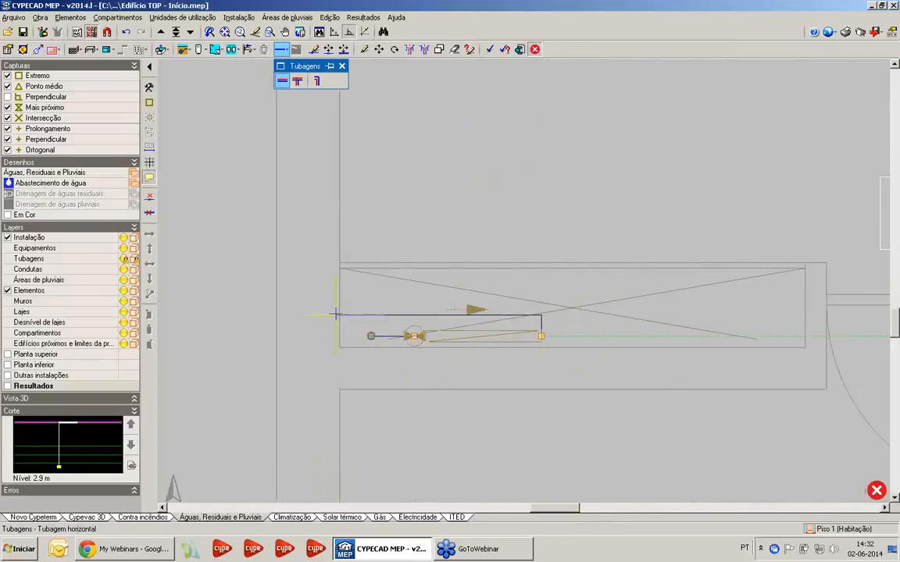
{"action": "left_click", "coordinate": [336, 314]}
Continue the cold-water pipe along the Hall Comum wall past the Fracção A entrance and across above the door to Ducto 2's near corner
{"action": "scroll", "coordinate": [336, 125], "scroll_direction": "down", "scroll_amount": 4}
{"action": "middle_click_drag", "start_coordinate": [336, 117], "coordinate": [396, 359]}
{"action": "middle_click_drag", "start_coordinate": [406, 128], "coordinate": [456, 262]}
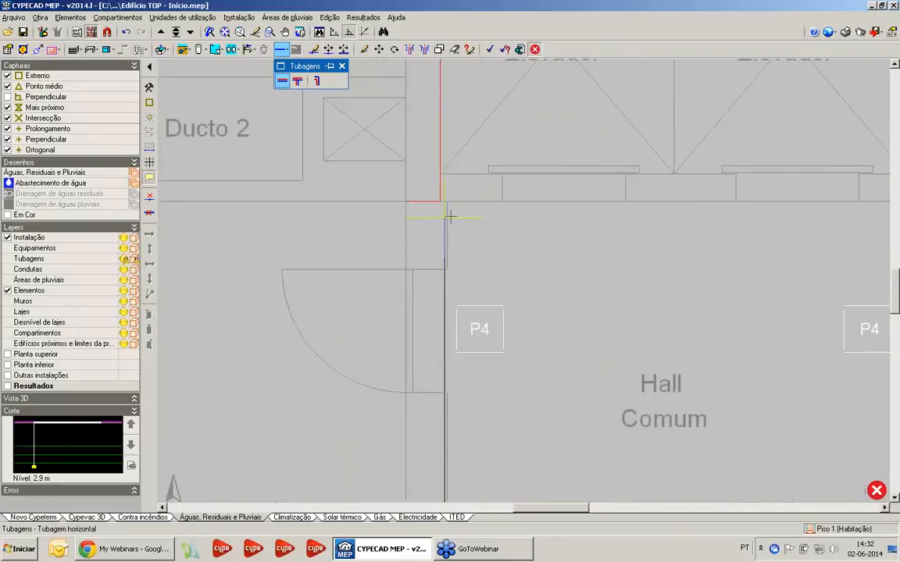
{"action": "left_click", "coordinate": [447, 211]}
{"action": "scroll", "coordinate": [277, 211], "scroll_direction": "down", "scroll_amount": 4}
{"action": "mouse_move", "coordinate": [277, 211]}
{"action": "middle_mouse_down"}
{"action": "mouse_move", "coordinate": [542, 284]}
{"action": "mouse_move", "coordinate": [478, 314]}
{"action": "middle_mouse_up"}
{"action": "scroll", "coordinate": [492, 313], "scroll_direction": "up", "scroll_amount": 2}
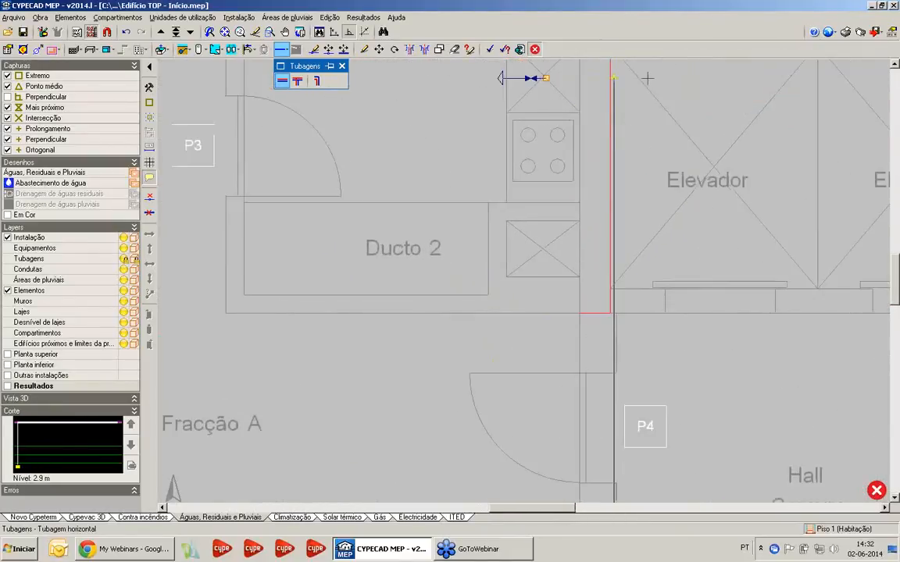
{"action": "scroll", "coordinate": [647, 78], "scroll_direction": "down", "scroll_amount": 3}
{"action": "middle_click_drag", "start_coordinate": [647, 78], "coordinate": [623, 205]}
{"action": "scroll", "coordinate": [484, 353], "scroll_direction": "up", "scroll_amount": 2}
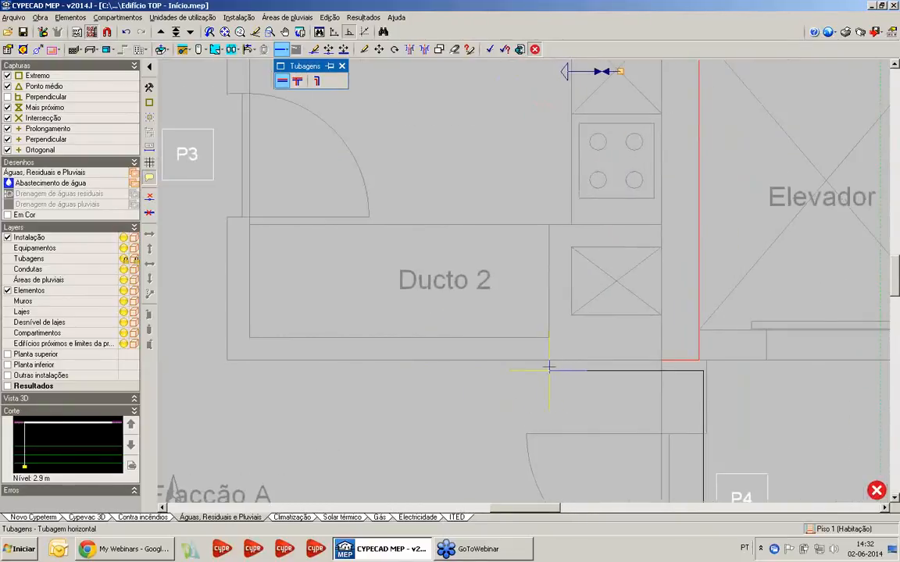
{"action": "left_click", "coordinate": [550, 369]}
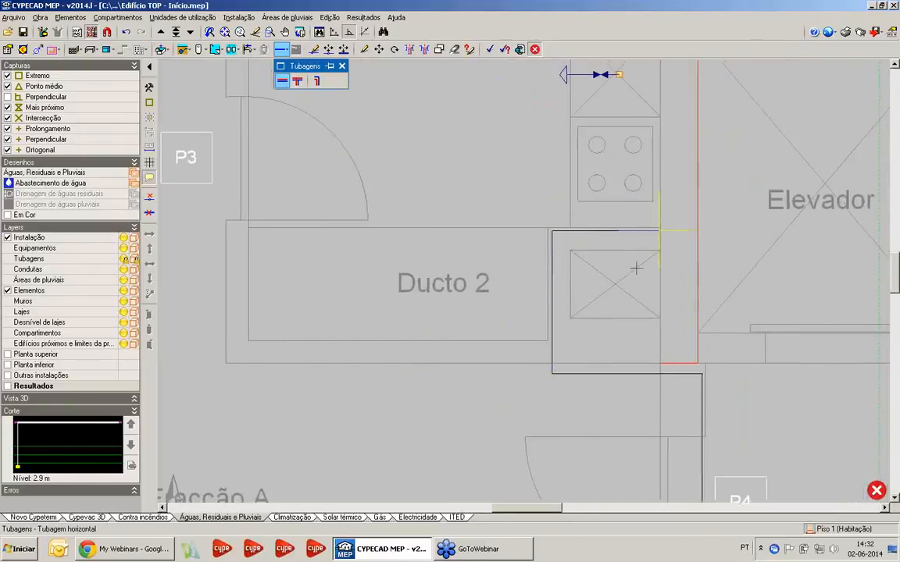
Route the cold-water pipe around the shaft beside Ducto 2 and along the kitchen and elevator wall to the boiler's cold-water inlet
{"action": "middle_click_drag", "start_coordinate": [634, 264], "coordinate": [499, 356]}
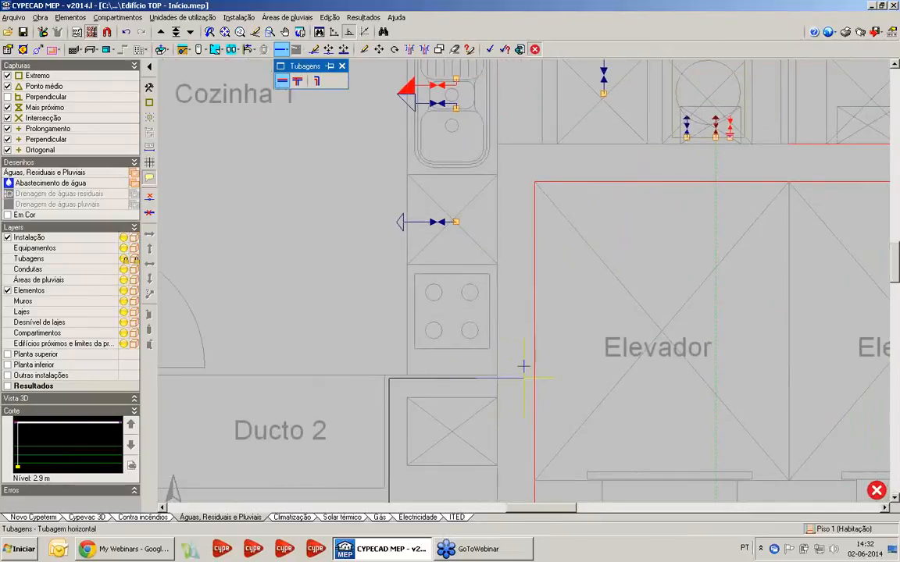
{"action": "middle_click_drag", "start_coordinate": [536, 136], "coordinate": [505, 260]}
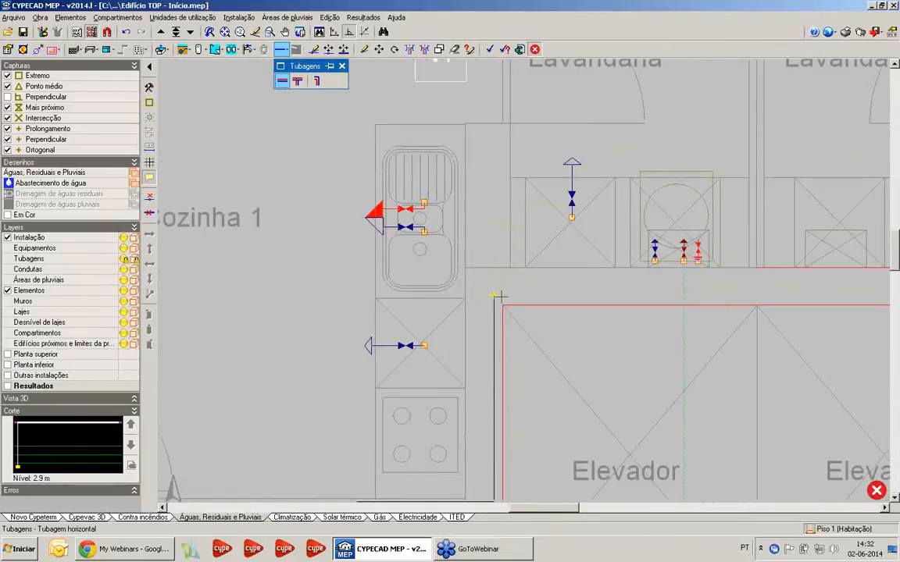
{"action": "left_click", "coordinate": [495, 295]}
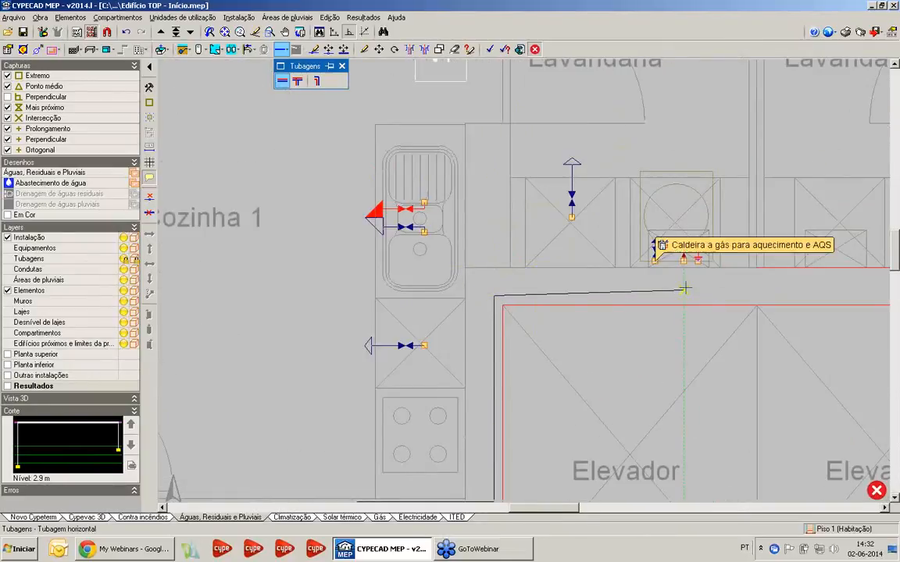
{"action": "left_click", "coordinate": [655, 259]}
{"action": "scroll", "coordinate": [542, 156], "scroll_direction": "down", "scroll_amount": 2}
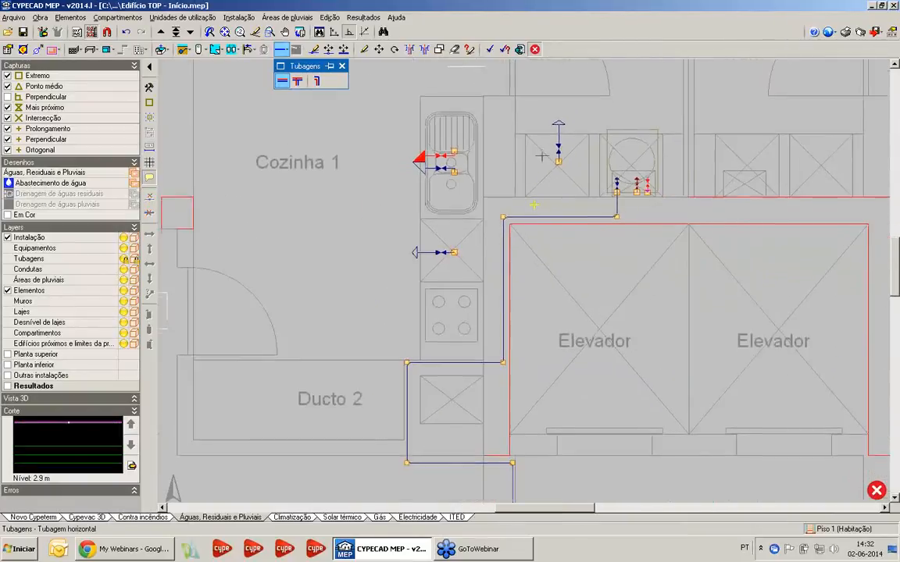
{"action": "middle_click_drag", "start_coordinate": [533, 205], "coordinate": [540, 153]}
{"action": "middle_click_drag", "start_coordinate": [508, 205], "coordinate": [517, 180]}
{"action": "middle_click_drag", "start_coordinate": [504, 199], "coordinate": [438, 332]}
{"action": "scroll", "coordinate": [512, 303], "scroll_direction": "up", "scroll_amount": 2}
{"action": "middle_click_drag", "start_coordinate": [512, 303], "coordinate": [513, 270]}
{"action": "scroll", "coordinate": [493, 309], "scroll_direction": "up", "scroll_amount": 2}
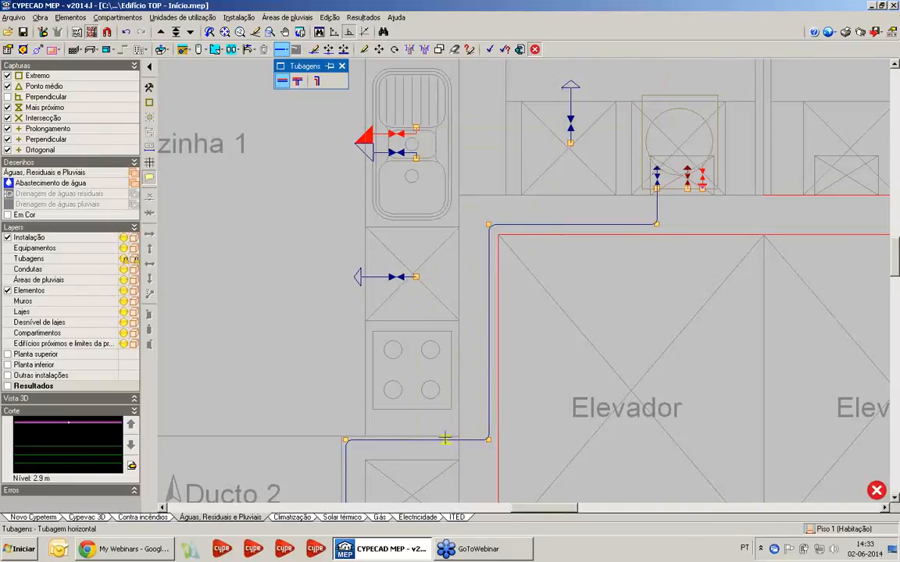
Branch a cold-water pipe from the run beside Ducto 2 up behind the hob to the crossed unit's fixture and the Lava-louça doméstico
{"action": "left_click", "coordinate": [446, 437]}
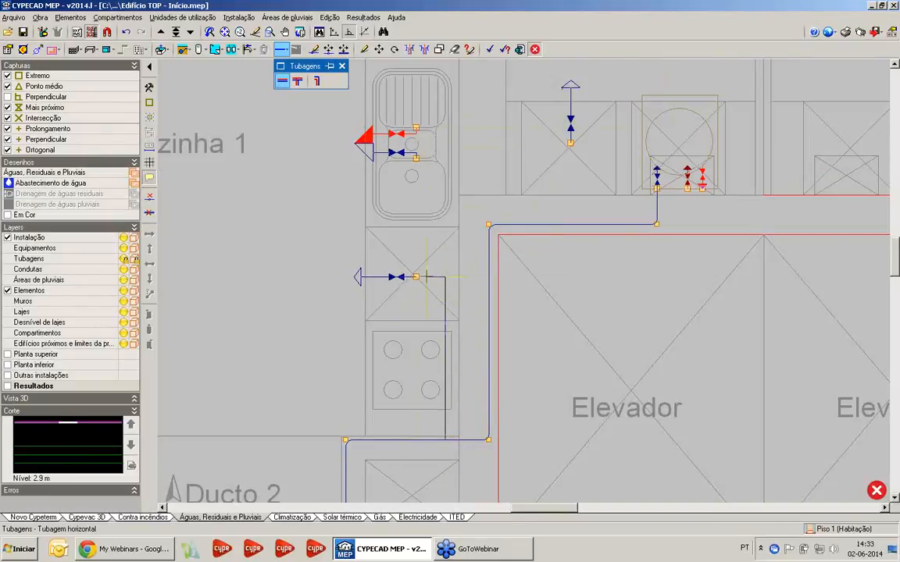
{"action": "left_click", "coordinate": [445, 277]}
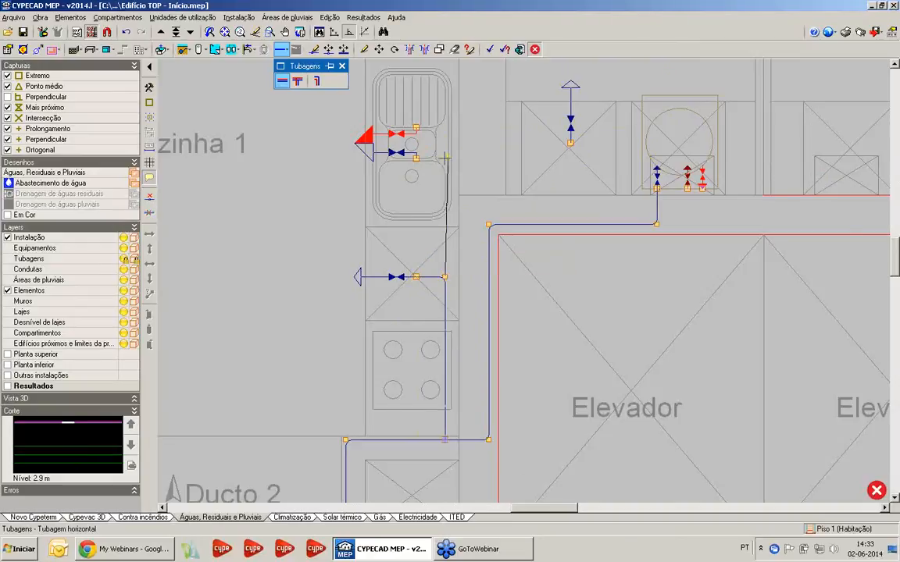
{"action": "scroll", "coordinate": [444, 159], "scroll_direction": "up", "scroll_amount": 2}
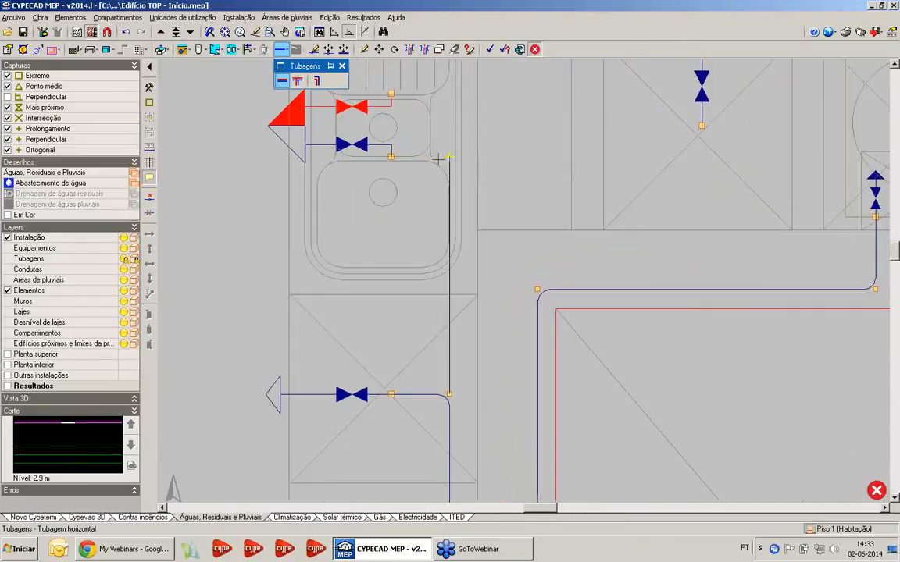
{"action": "left_click", "coordinate": [391, 156]}
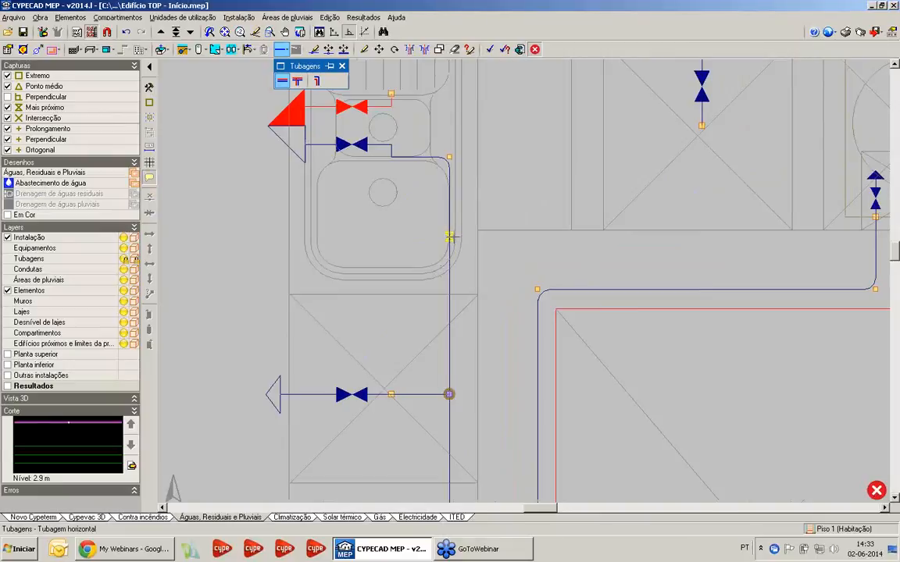
Branch a cold-water pipe off the kitchen sink line through the wall to the Tanque de lavar roupa in the laundry
{"action": "left_click", "coordinate": [450, 236]}
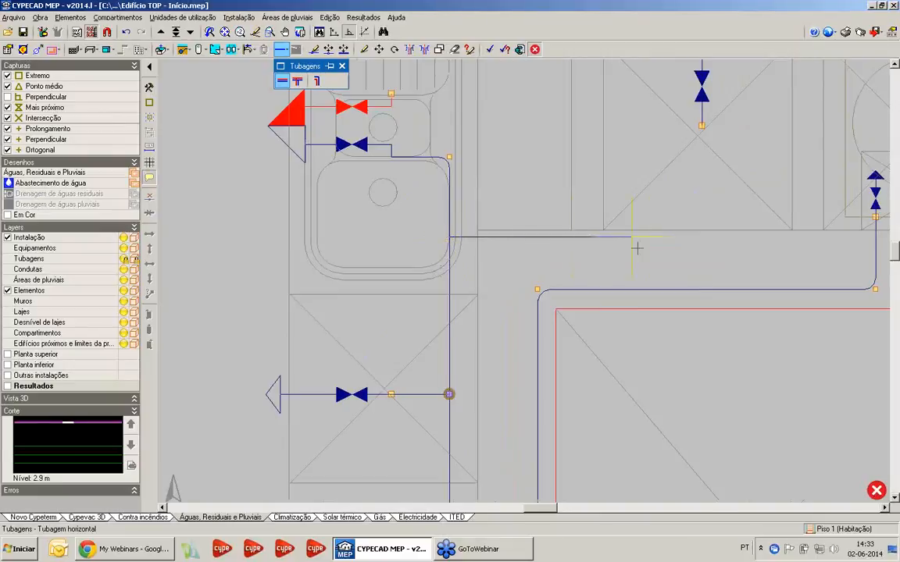
{"action": "left_click", "coordinate": [702, 125]}
{"action": "scroll", "coordinate": [588, 187], "scroll_direction": "down", "scroll_amount": 2}
{"action": "middle_click_drag", "start_coordinate": [519, 157], "coordinate": [442, 187]}
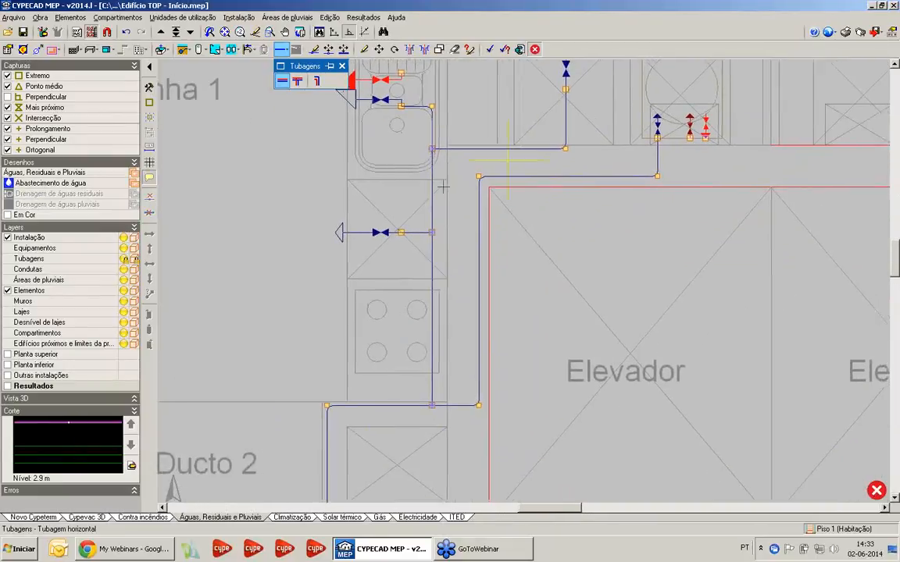
Start an Água quente horizontal pipe at the boiler's hot-water outlet and bring it into the wall above the elevator
{"action": "scroll", "coordinate": [461, 200], "scroll_direction": "down", "scroll_amount": 2}
{"action": "scroll", "coordinate": [582, 177], "scroll_direction": "up", "scroll_amount": 4}
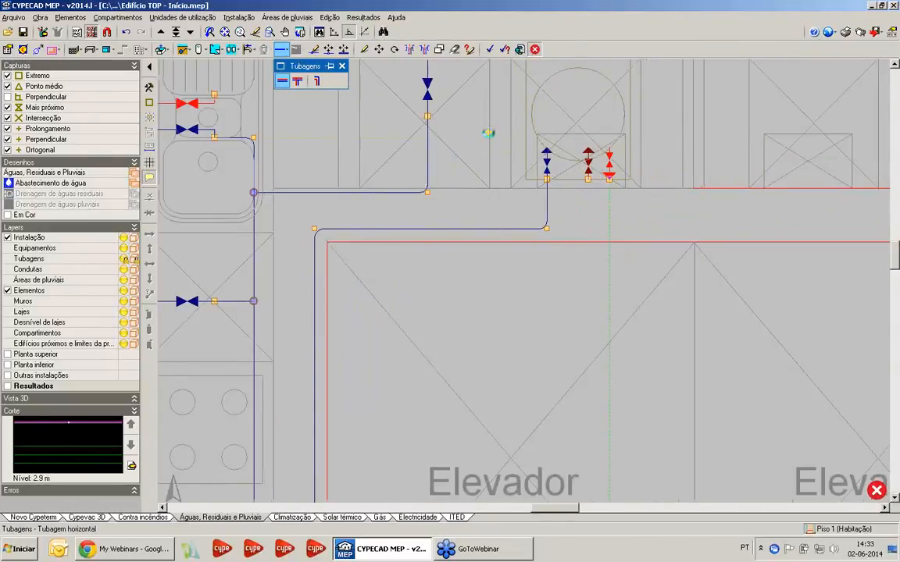
{"action": "left_click", "coordinate": [422, 266]}
{"action": "left_click", "coordinate": [416, 298]}
{"action": "left_click", "coordinate": [609, 180]}
{"action": "left_click", "coordinate": [609, 216]}
Route the hot-water pipe alongside the cold-water pipe, along the elevator wall and behind the hob to the kitchen-side corner of Ducto 2
{"action": "middle_click_drag", "start_coordinate": [289, 221], "coordinate": [384, 173]}
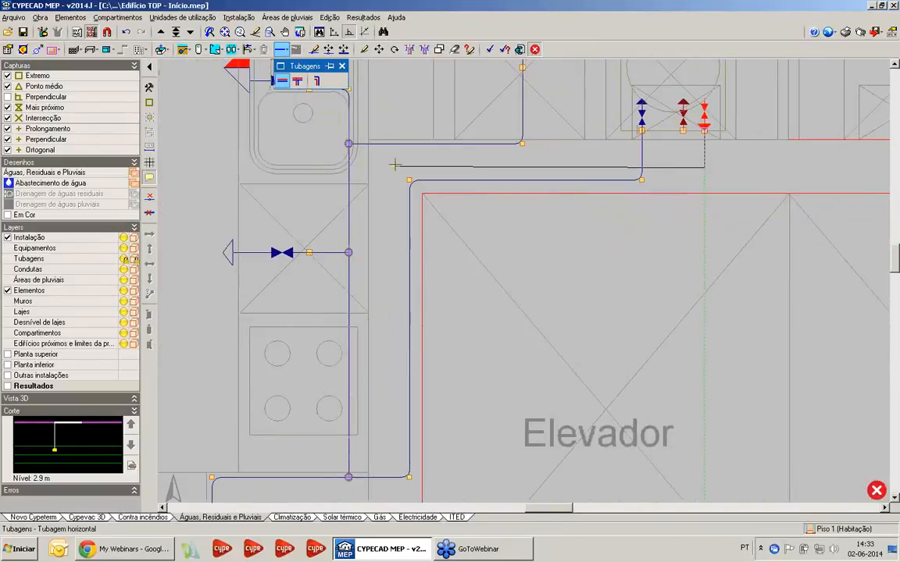
{"action": "middle_click_drag", "start_coordinate": [395, 291], "coordinate": [407, 176]}
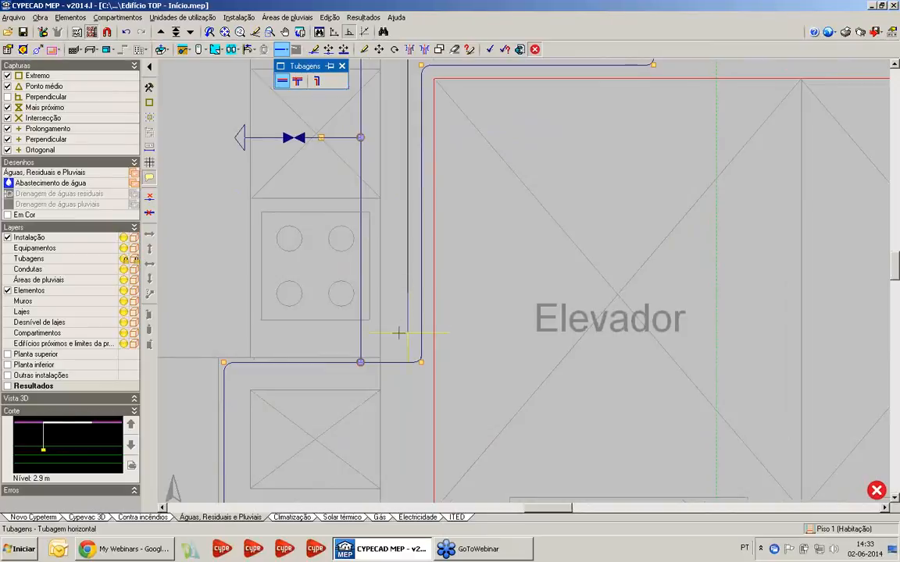
{"action": "scroll", "coordinate": [380, 352], "scroll_direction": "down", "scroll_amount": 2}
{"action": "scroll", "coordinate": [245, 338], "scroll_direction": "up", "scroll_amount": 1}
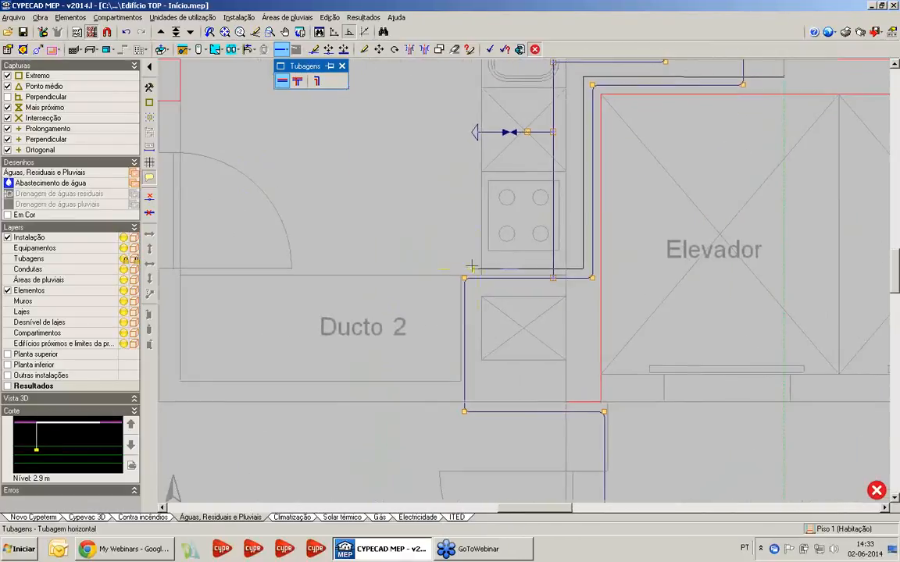
{"action": "scroll", "coordinate": [414, 250], "scroll_direction": "down", "scroll_amount": 1}
{"action": "scroll", "coordinate": [422, 266], "scroll_direction": "up", "scroll_amount": 2}
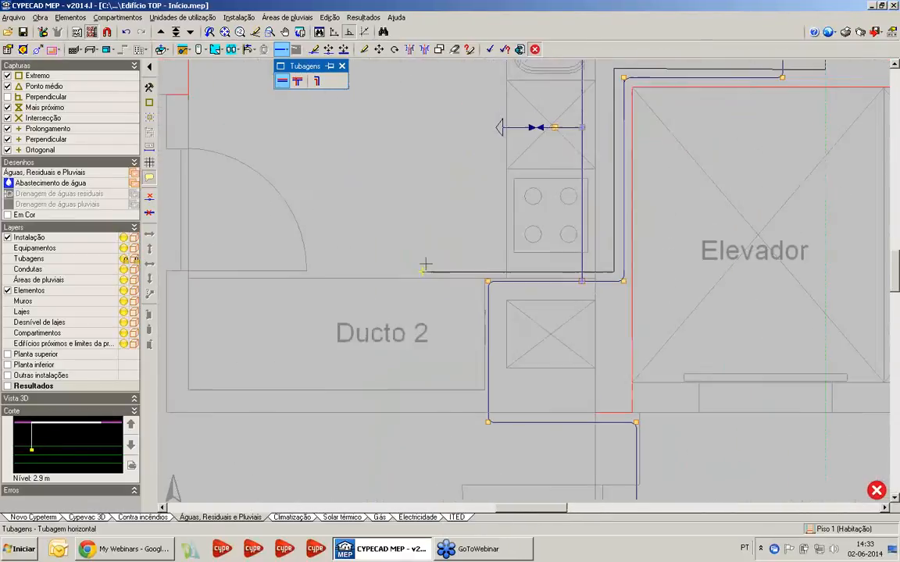
{"action": "left_click", "coordinate": [473, 275]}
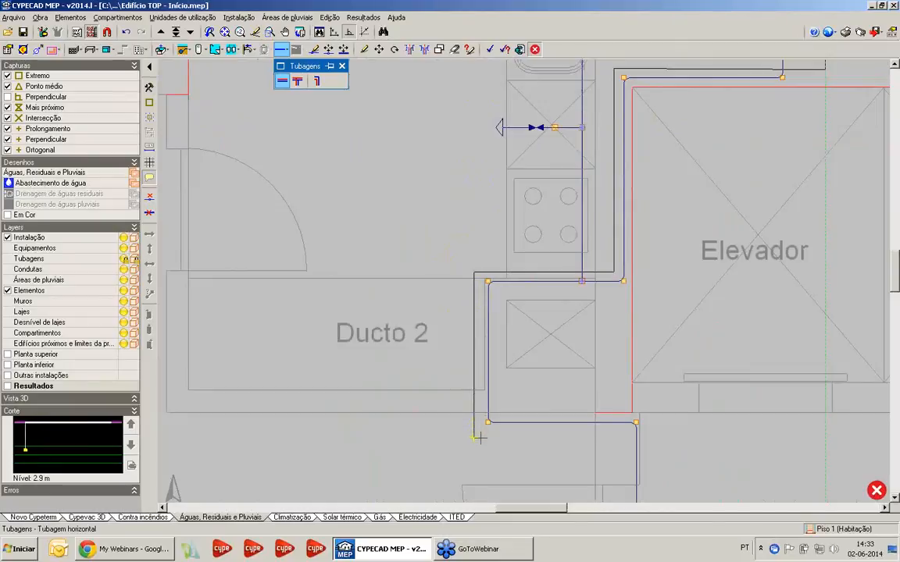
Continue the hot-water pipe down past Ducto 2, across Fracção A and along the Ducto 1 wall to the Q.Banho 2 shower's hot inlet
{"action": "scroll", "coordinate": [350, 407], "scroll_direction": "down", "scroll_amount": 2}
{"action": "scroll", "coordinate": [403, 361], "scroll_direction": "up", "scroll_amount": 1}
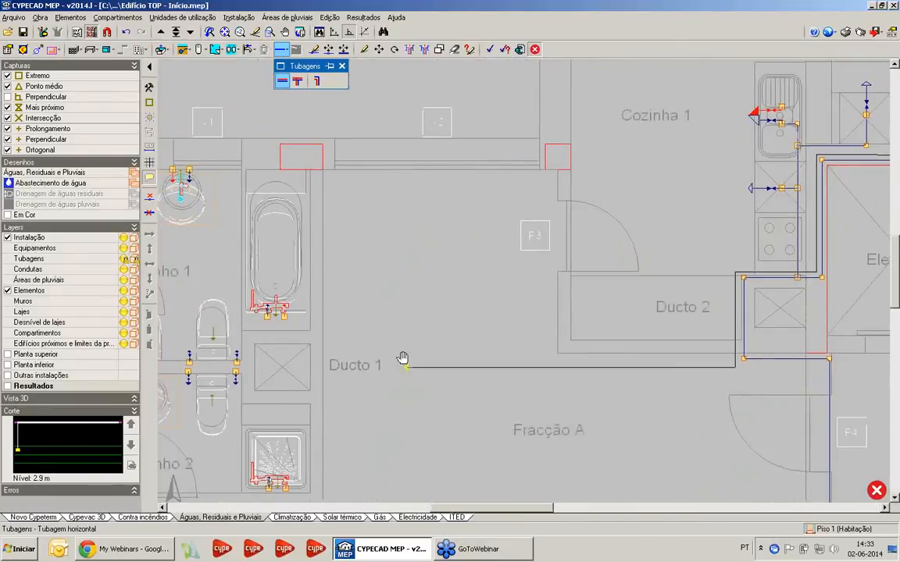
{"action": "middle_click_drag", "start_coordinate": [402, 358], "coordinate": [531, 305]}
{"action": "scroll", "coordinate": [482, 333], "scroll_direction": "up", "scroll_amount": 1}
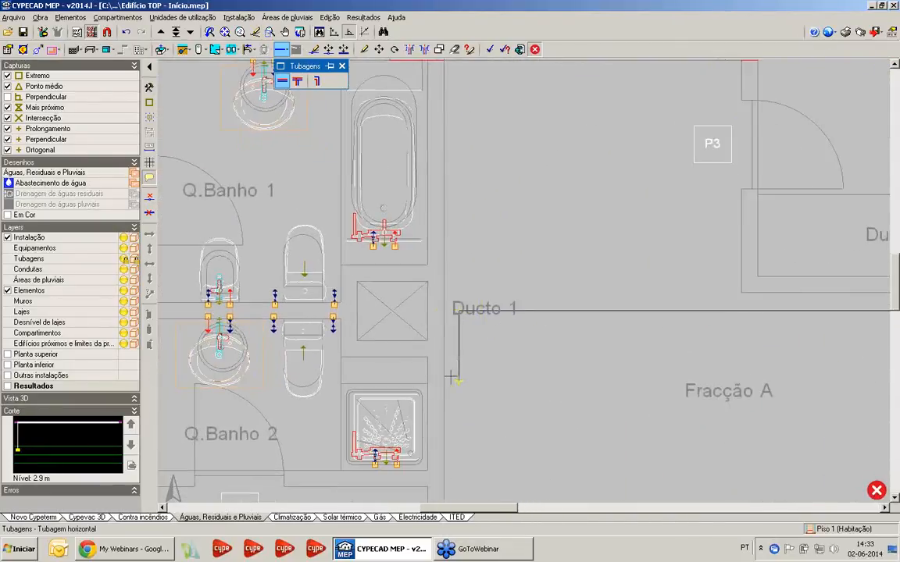
{"action": "middle_click_drag", "start_coordinate": [452, 377], "coordinate": [506, 222]}
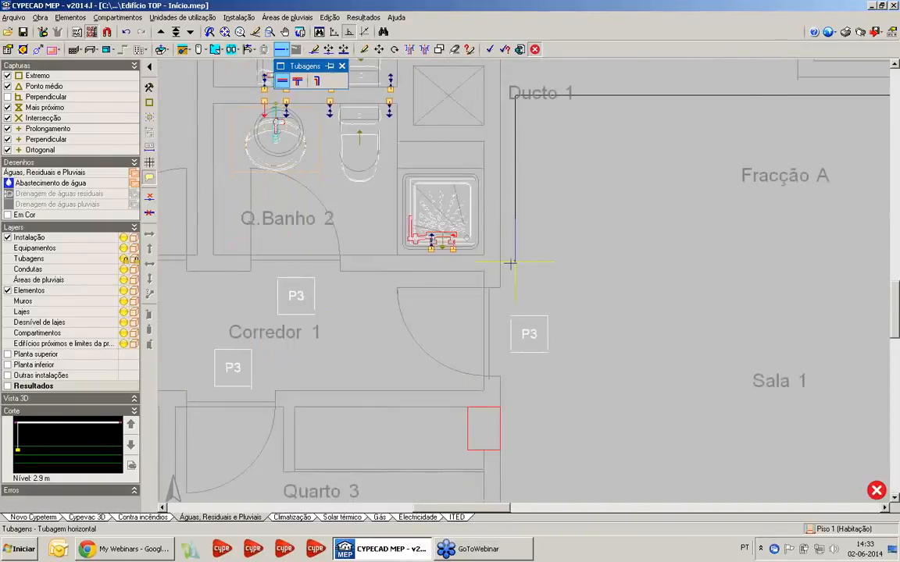
{"action": "scroll", "coordinate": [435, 254], "scroll_direction": "up", "scroll_amount": 3}
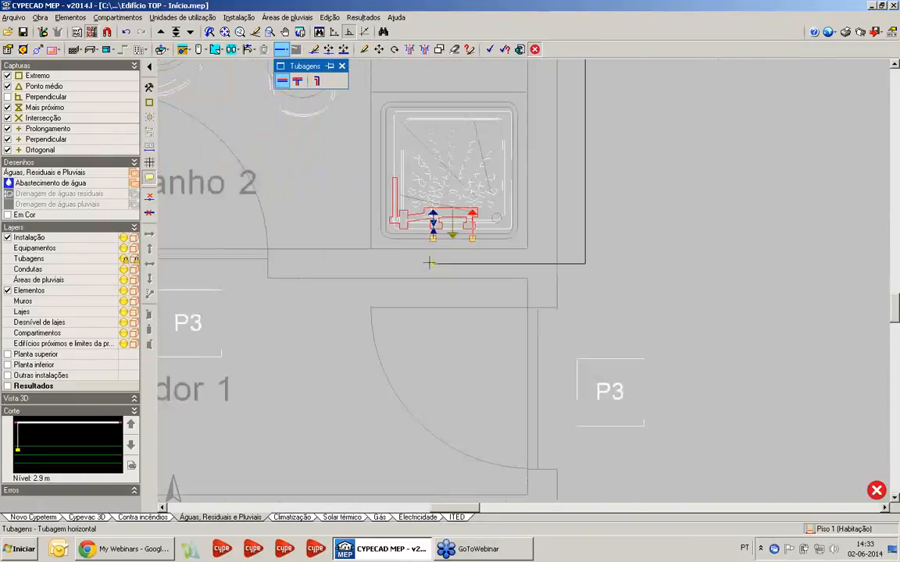
{"action": "left_click", "coordinate": [476, 236]}
Extend the hot-water pipe from the shower along the Corredor 1 wall and up the Q.Banho 2 side wall to the washbasin's hot inlet
{"action": "left_click", "coordinate": [476, 263]}
{"action": "scroll", "coordinate": [242, 264], "scroll_direction": "down", "scroll_amount": 2}
{"action": "middle_click_drag", "start_coordinate": [236, 264], "coordinate": [537, 275]}
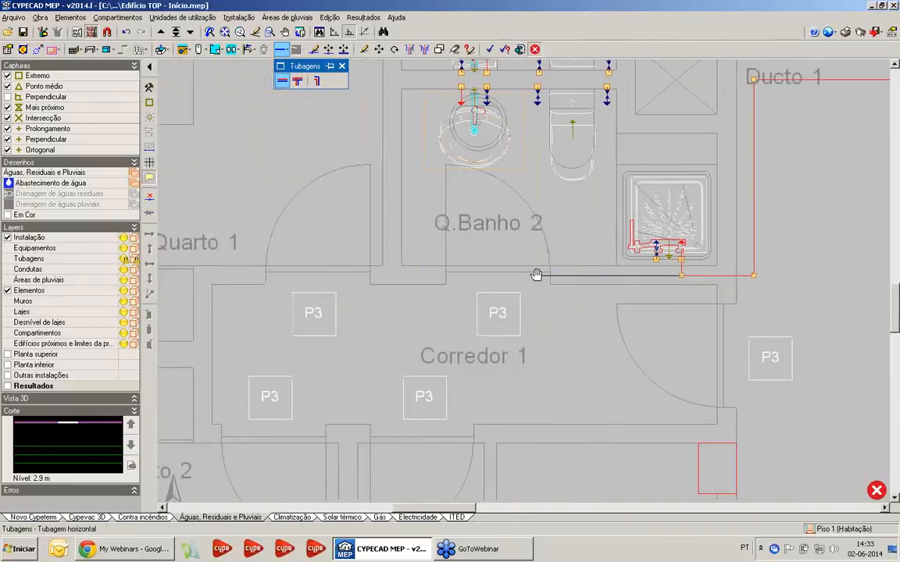
{"action": "scroll", "coordinate": [536, 274], "scroll_direction": "up", "scroll_amount": 3}
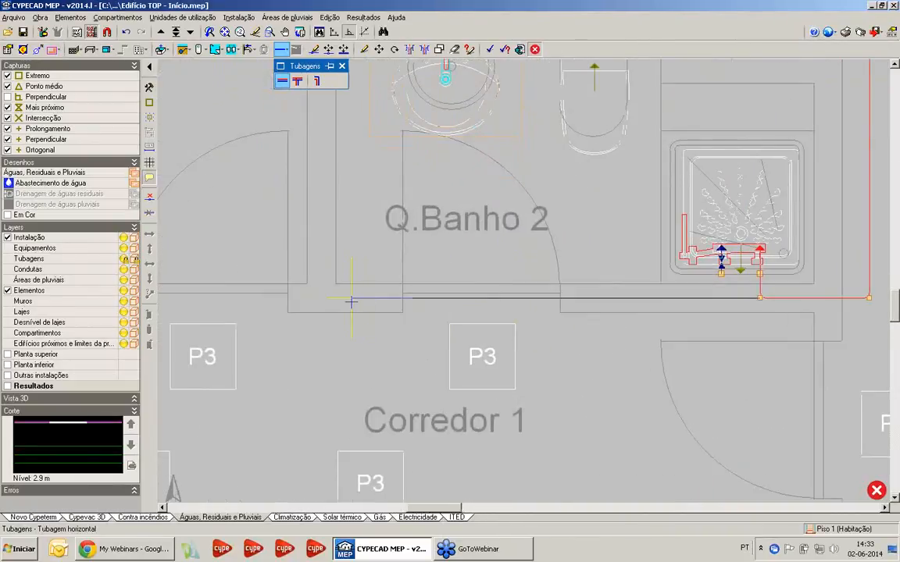
{"action": "left_click", "coordinate": [342, 301]}
{"action": "middle_click_drag", "start_coordinate": [370, 157], "coordinate": [381, 336]}
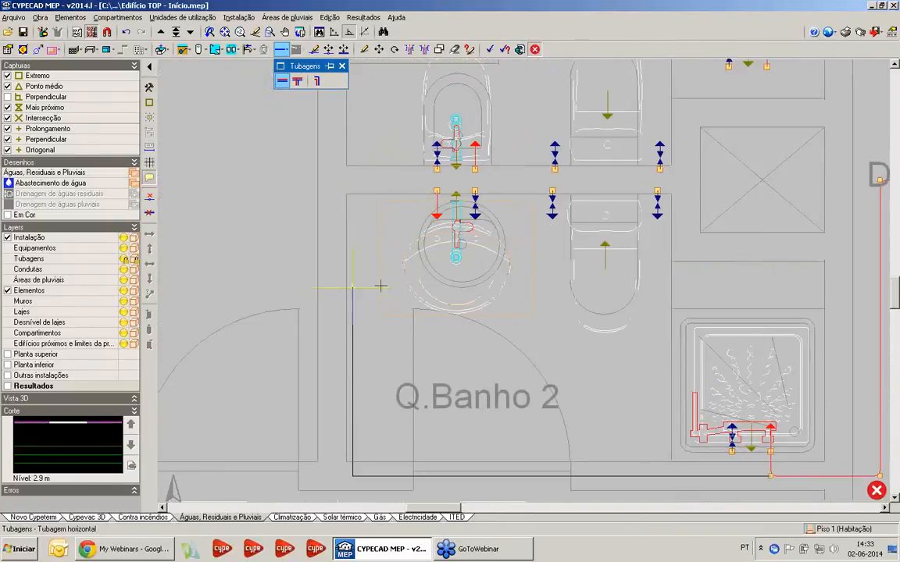
{"action": "scroll", "coordinate": [378, 194], "scroll_direction": "up", "scroll_amount": 2}
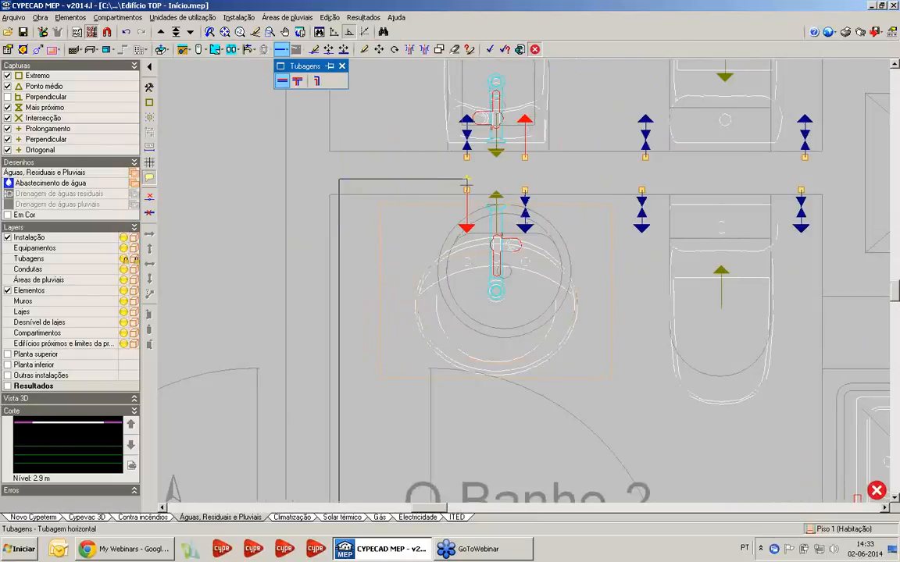
{"action": "left_click", "coordinate": [466, 181]}
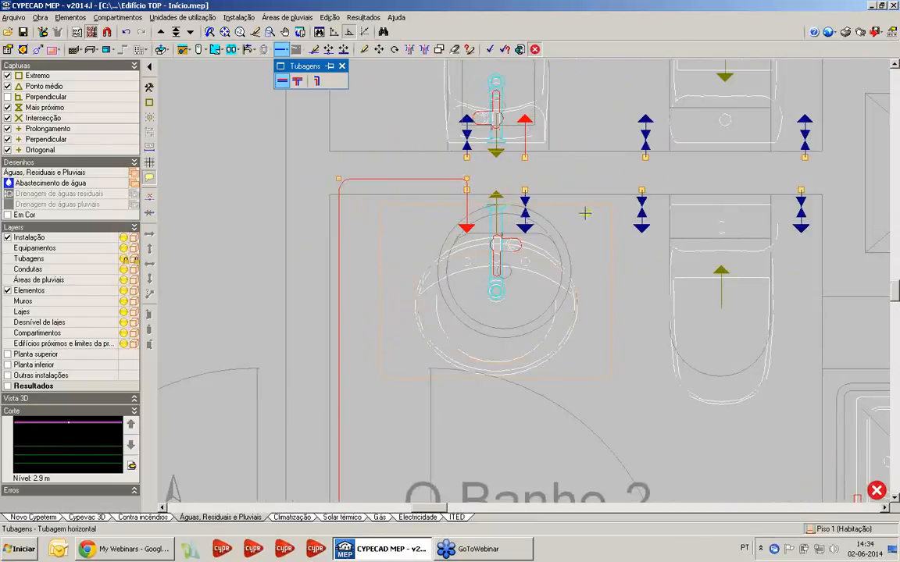
Switch the horizontal pipe type to Água fria and start a branch at the cold-water pipe's bend below Ducto 2
{"action": "scroll", "coordinate": [585, 213], "scroll_direction": "down", "scroll_amount": 5}
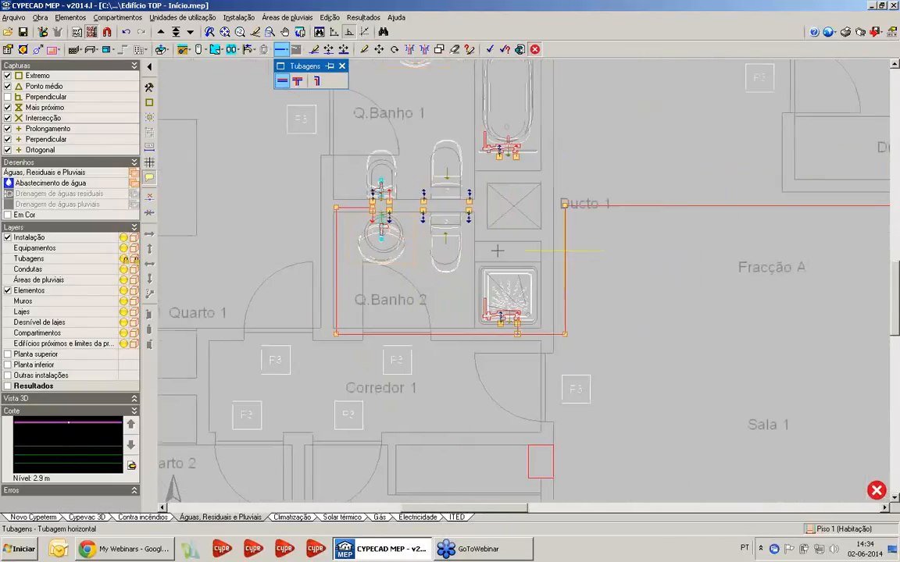
{"action": "middle_click_drag", "start_coordinate": [498, 250], "coordinate": [421, 264]}
{"action": "middle_click_drag", "start_coordinate": [723, 279], "coordinate": [468, 261]}
{"action": "right_click", "coordinate": [581, 193]}
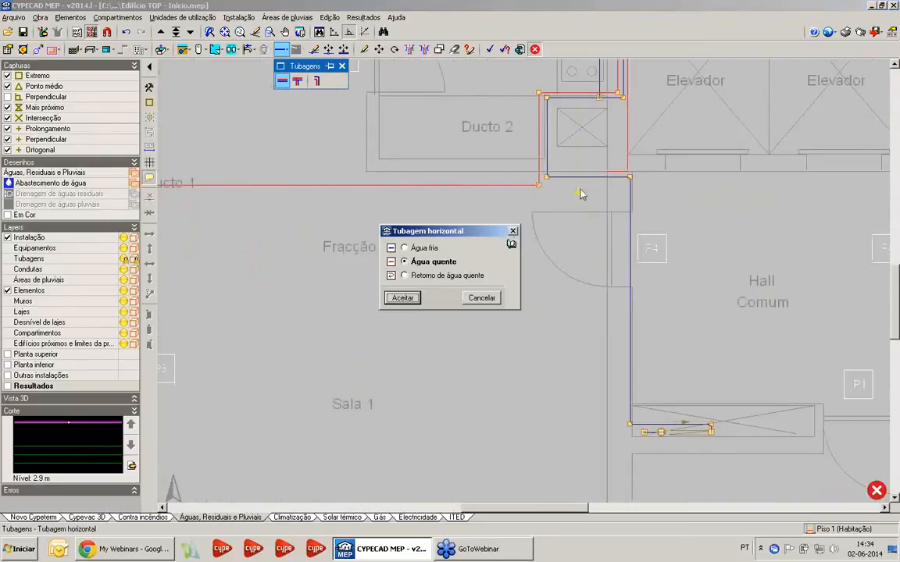
{"action": "left_click", "coordinate": [403, 247]}
{"action": "left_click", "coordinate": [402, 298]}
{"action": "scroll", "coordinate": [590, 167], "scroll_direction": "up", "scroll_amount": 2}
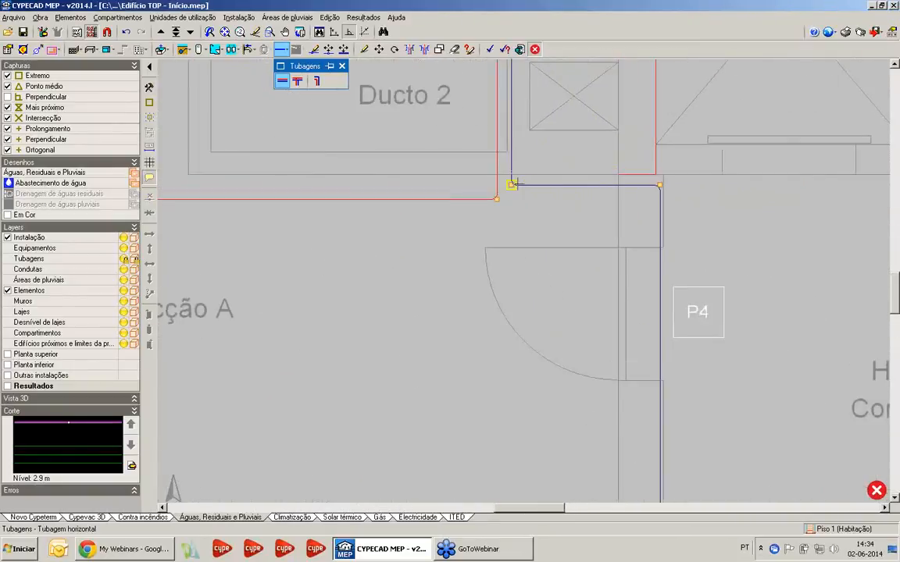
{"action": "left_click", "coordinate": [512, 185]}
Run the cold-water branch across Fracção A and down the Ducto 1 wall, parallel to the hot-water pipe, to the Q.Banho 2 shower's cold inlet
{"action": "scroll", "coordinate": [512, 185], "scroll_direction": "down", "scroll_amount": 2}
{"action": "middle_click_drag", "start_coordinate": [522, 182], "coordinate": [883, 169]}
{"action": "middle_click_drag", "start_coordinate": [562, 176], "coordinate": [697, 158]}
{"action": "scroll", "coordinate": [603, 154], "scroll_direction": "up", "scroll_amount": 2}
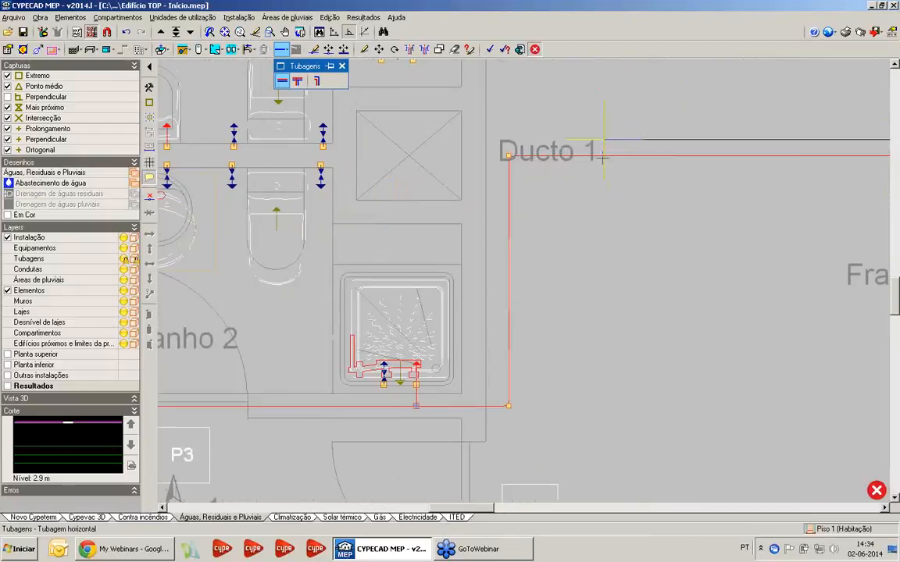
{"action": "scroll", "coordinate": [504, 145], "scroll_direction": "up", "scroll_amount": 2}
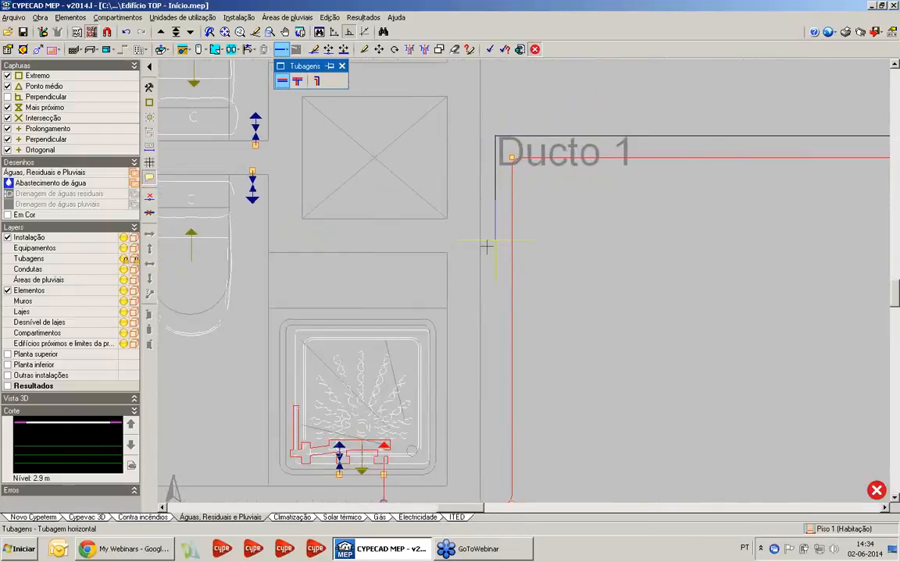
{"action": "middle_click_drag", "start_coordinate": [488, 245], "coordinate": [535, 33]}
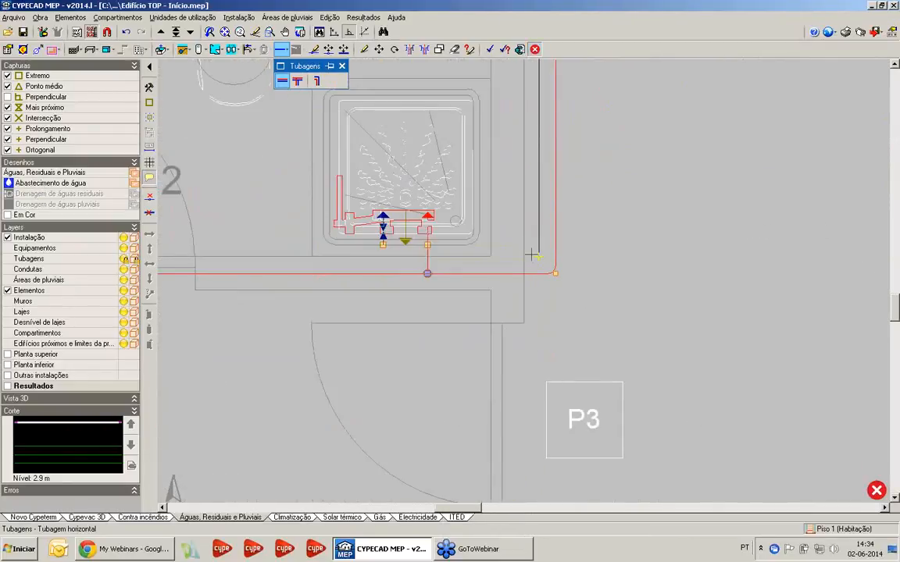
{"action": "scroll", "coordinate": [532, 258], "scroll_direction": "up", "scroll_amount": 2}
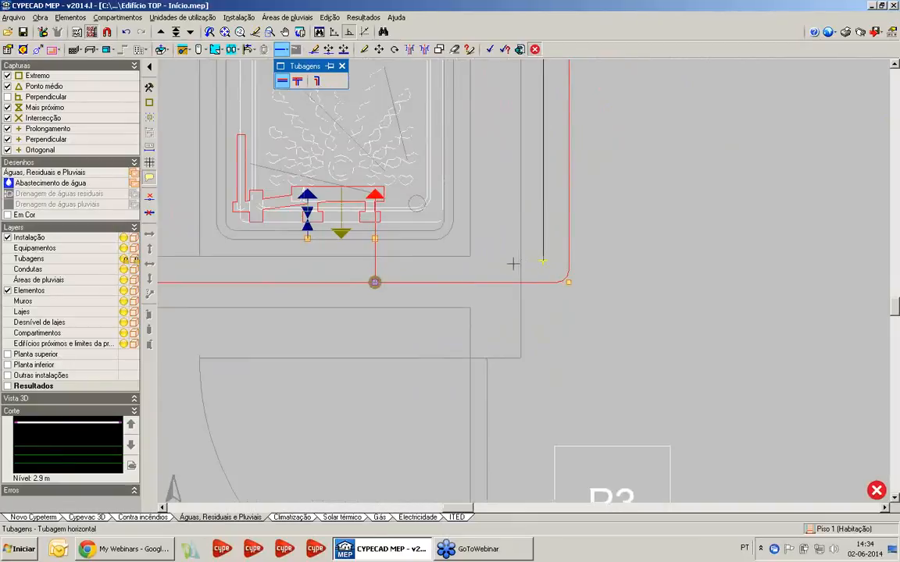
{"action": "left_click", "coordinate": [514, 264]}
{"action": "left_click", "coordinate": [307, 254]}
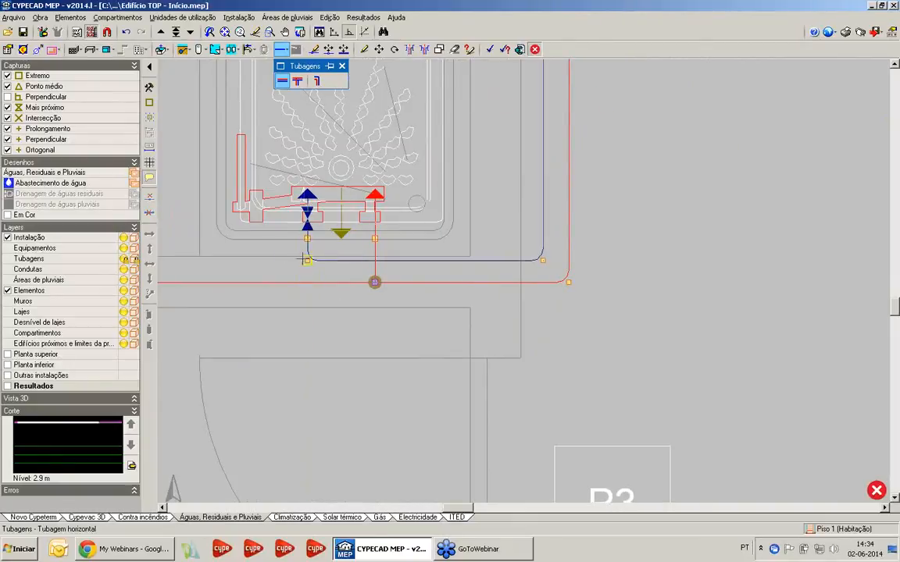
Extend the cold-water pipe from the shower along the Corredor 1 wall to the far corner of Q.Banho 2, inside the hot-water pipe
{"action": "scroll", "coordinate": [240, 271], "scroll_direction": "down", "scroll_amount": 3}
{"action": "middle_click_drag", "start_coordinate": [200, 270], "coordinate": [687, 246]}
{"action": "middle_click_drag", "start_coordinate": [573, 272], "coordinate": [679, 328]}
{"action": "scroll", "coordinate": [504, 270], "scroll_direction": "down", "scroll_amount": 1}
{"action": "middle_click_drag", "start_coordinate": [493, 297], "coordinate": [455, 344]}
{"action": "left_click", "coordinate": [426, 354]}
Continue the cold-water pipe up the Q.Banho 2 side wall and through the wall between the bathrooms to the washbasin's cold inlet
{"action": "middle_click_drag", "start_coordinate": [431, 86], "coordinate": [453, 261]}
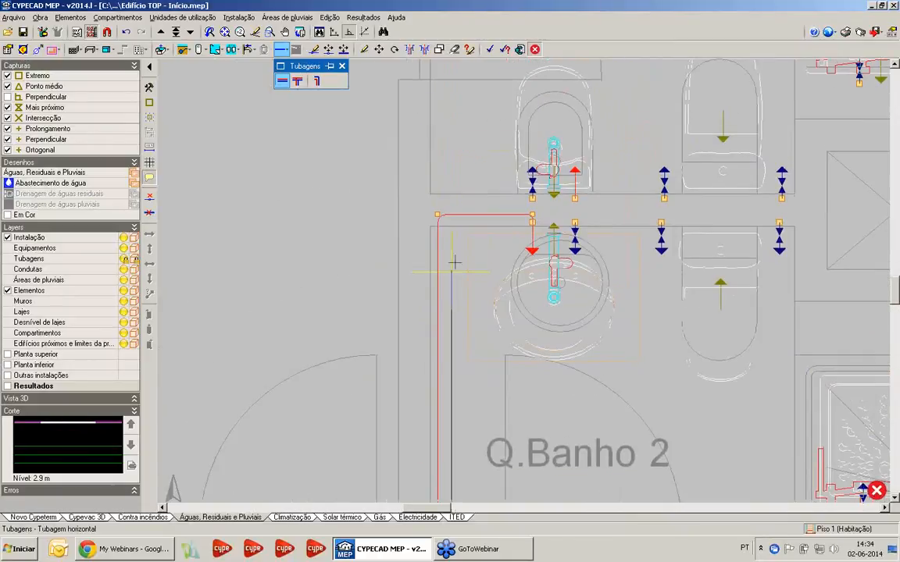
{"action": "scroll", "coordinate": [459, 234], "scroll_direction": "up", "scroll_amount": 5}
{"action": "scroll", "coordinate": [461, 205], "scroll_direction": "up", "scroll_amount": 3}
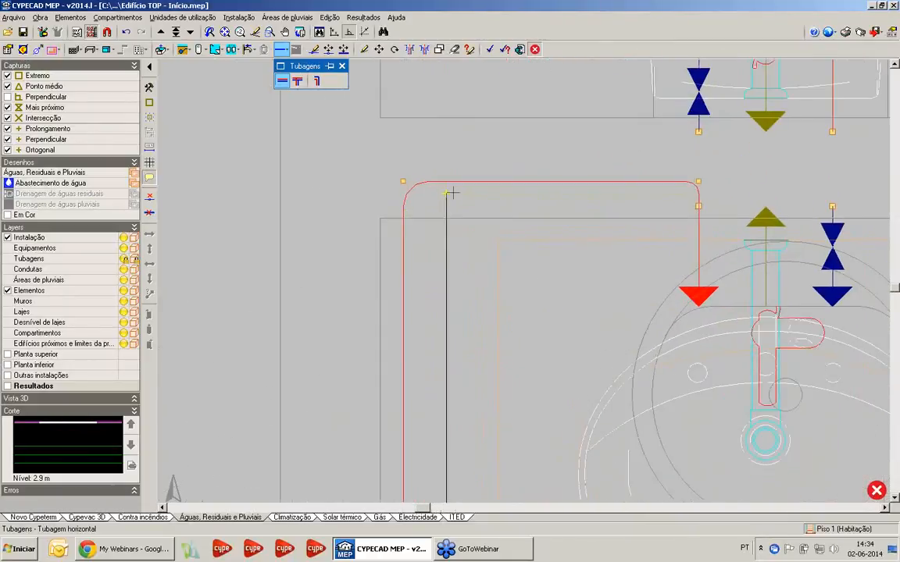
{"action": "left_click", "coordinate": [453, 193]}
{"action": "middle_click_drag", "start_coordinate": [842, 164], "coordinate": [589, 182]}
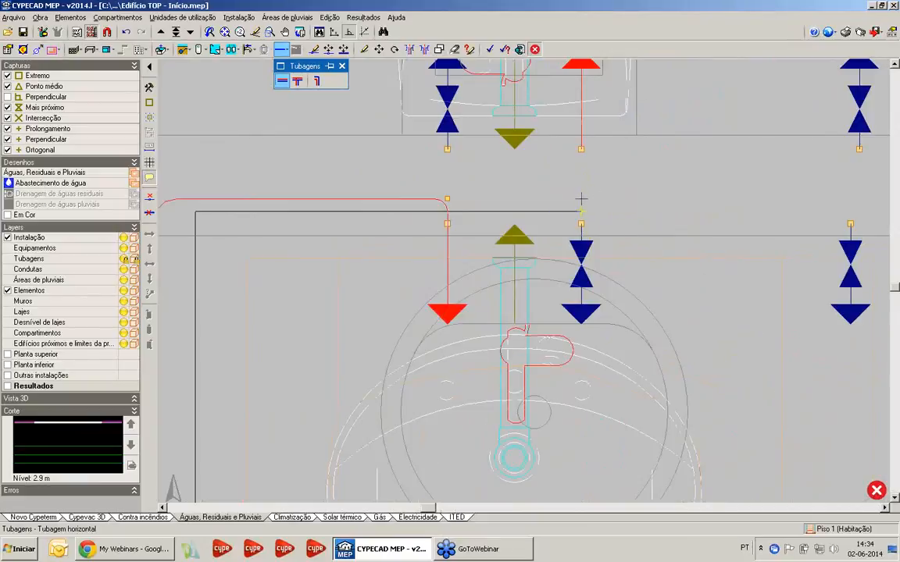
{"action": "left_click", "coordinate": [583, 200]}
{"action": "left_click", "coordinate": [588, 218]}
Extend the cold-water pipe orthogonally from the Q.Banho 2 washbasin through the wall between the bathrooms to the toilet cistern's far inlet
{"action": "left_click", "coordinate": [584, 210]}
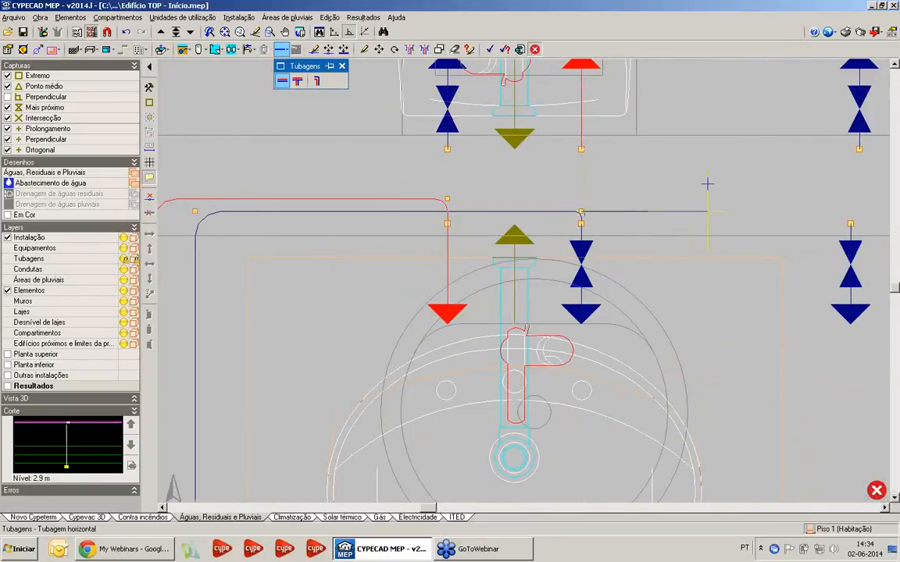
{"action": "scroll", "coordinate": [817, 182], "scroll_direction": "down", "scroll_amount": 2}
{"action": "middle_click_drag", "start_coordinate": [817, 182], "coordinate": [509, 180]}
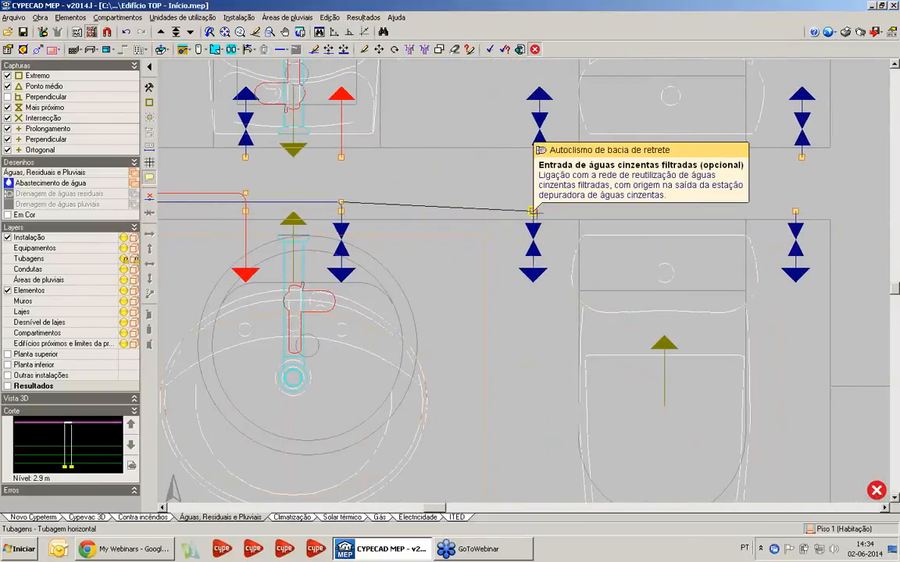
{"action": "left_click", "coordinate": [351, 33]}
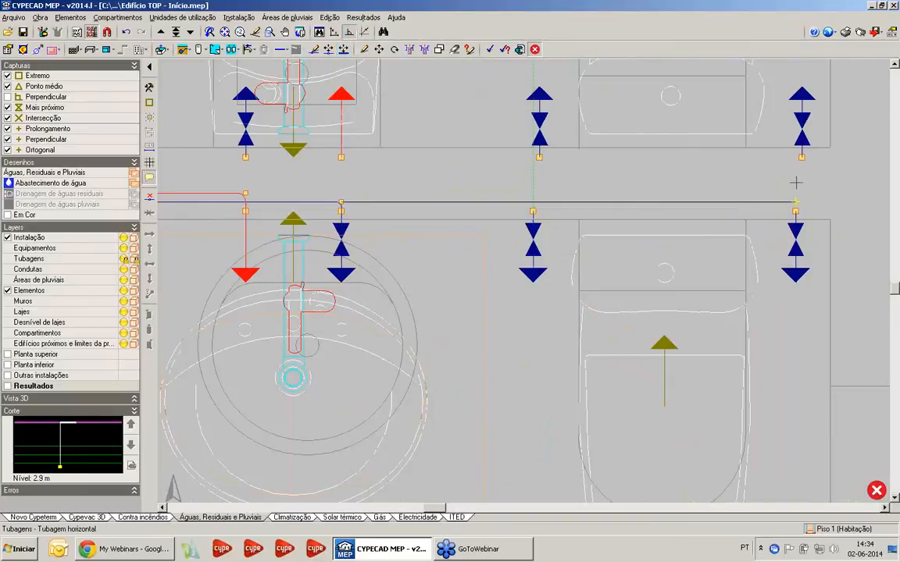
{"action": "left_click", "coordinate": [795, 211]}
{"action": "scroll", "coordinate": [508, 310], "scroll_direction": "down", "scroll_amount": 5}
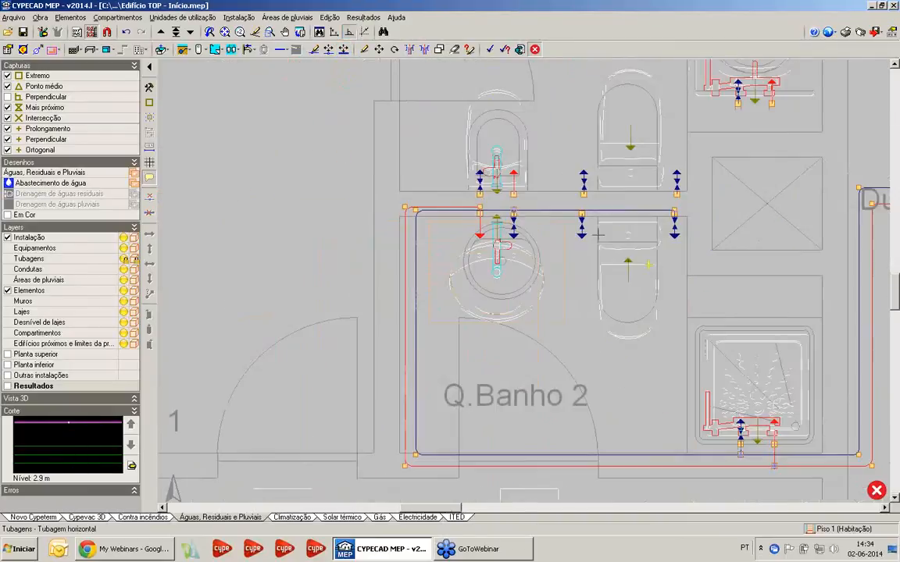
Keep the horizontal pipe type as Água fria and start a branch at the cold-water pipe's corner near the Q.Banho 2 door
{"action": "middle_click_drag", "start_coordinate": [509, 310], "coordinate": [504, 325]}
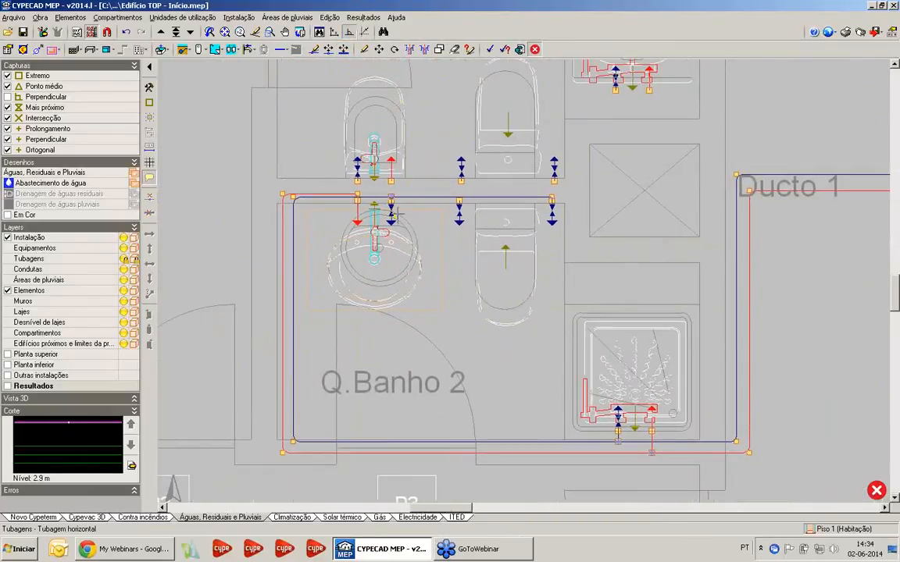
{"action": "middle_click_drag", "start_coordinate": [398, 213], "coordinate": [472, 165]}
{"action": "scroll", "coordinate": [357, 372], "scroll_direction": "up", "scroll_amount": 4}
{"action": "middle_click_drag", "start_coordinate": [475, 308], "coordinate": [441, 352]}
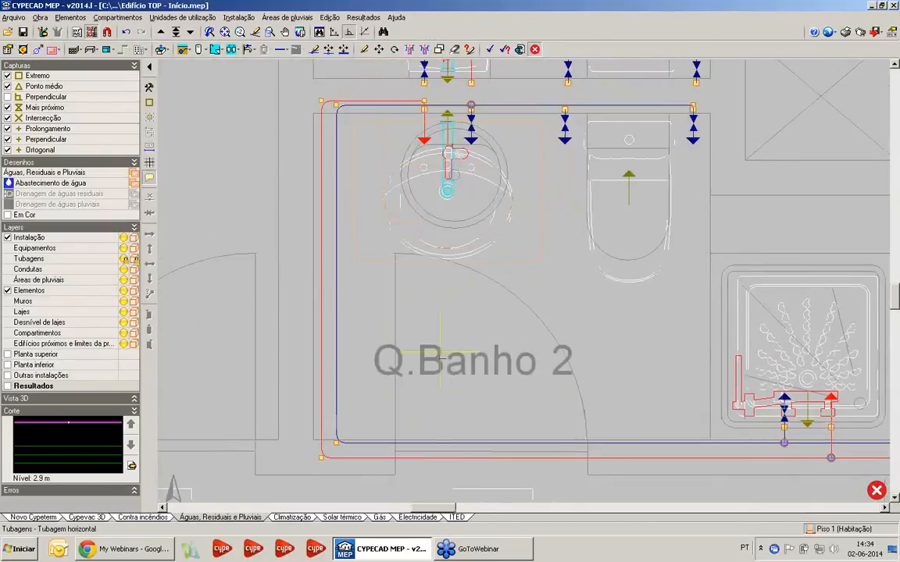
{"action": "scroll", "coordinate": [492, 302], "scroll_direction": "down", "scroll_amount": 3}
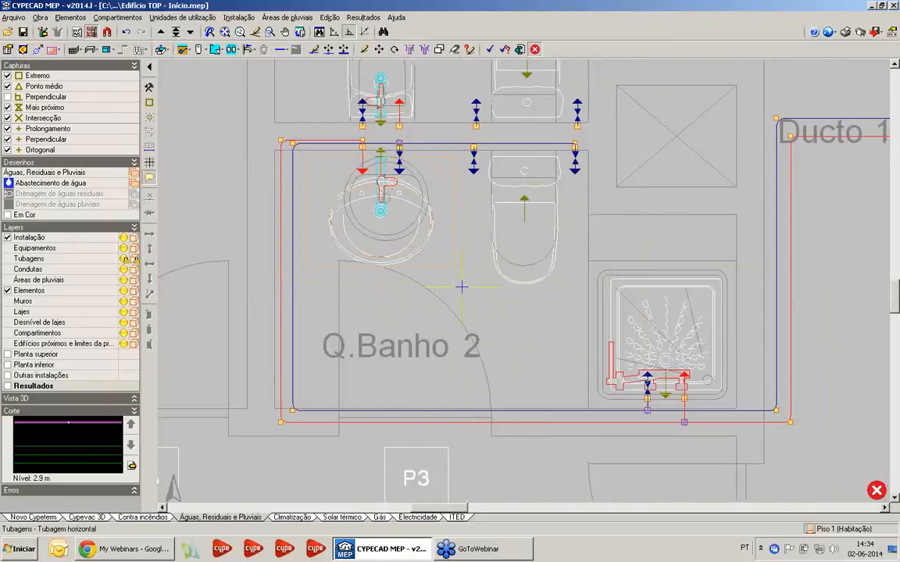
{"action": "middle_click_drag", "start_coordinate": [470, 276], "coordinate": [422, 270]}
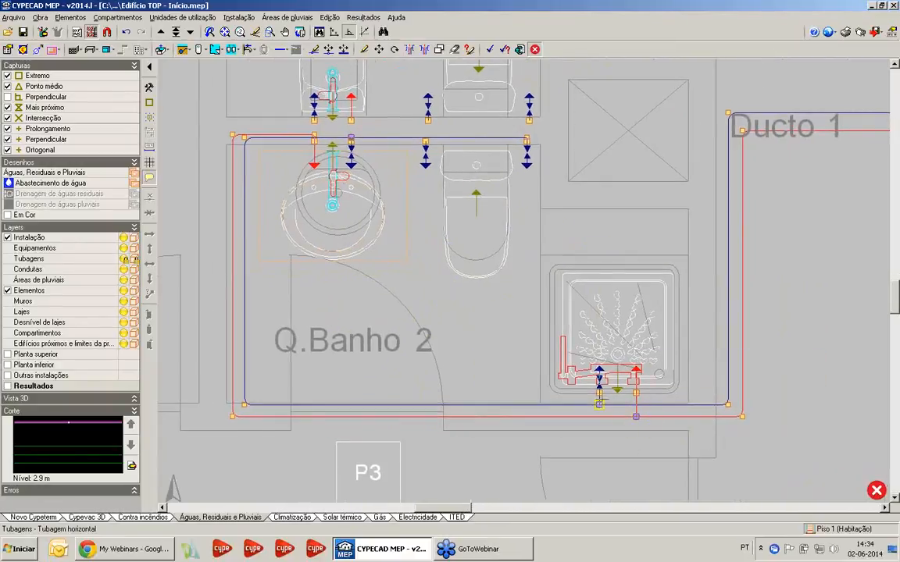
{"action": "middle_click_drag", "start_coordinate": [549, 420], "coordinate": [548, 383]}
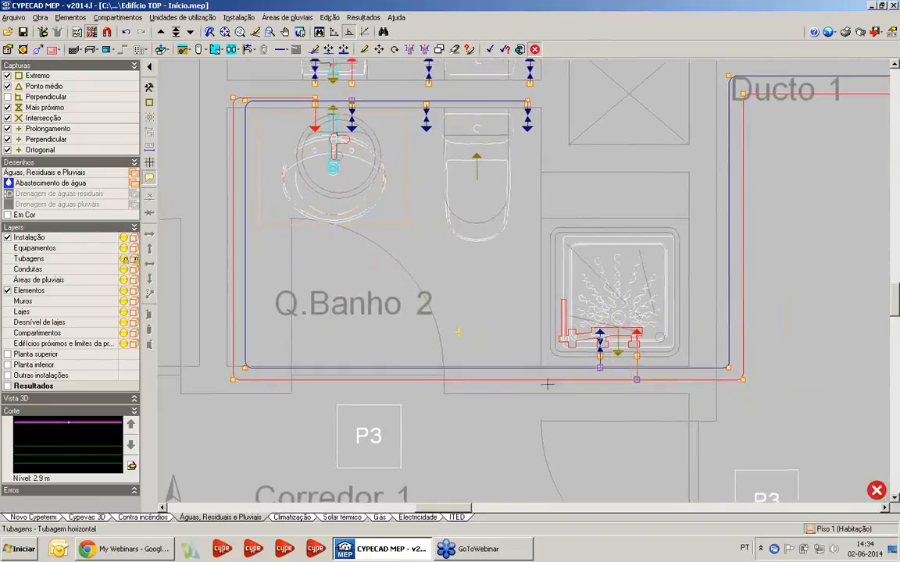
{"action": "middle_click_drag", "start_coordinate": [261, 350], "coordinate": [393, 416]}
{"action": "scroll", "coordinate": [402, 414], "scroll_direction": "up", "scroll_amount": 1}
{"action": "left_click", "coordinate": [368, 438]}
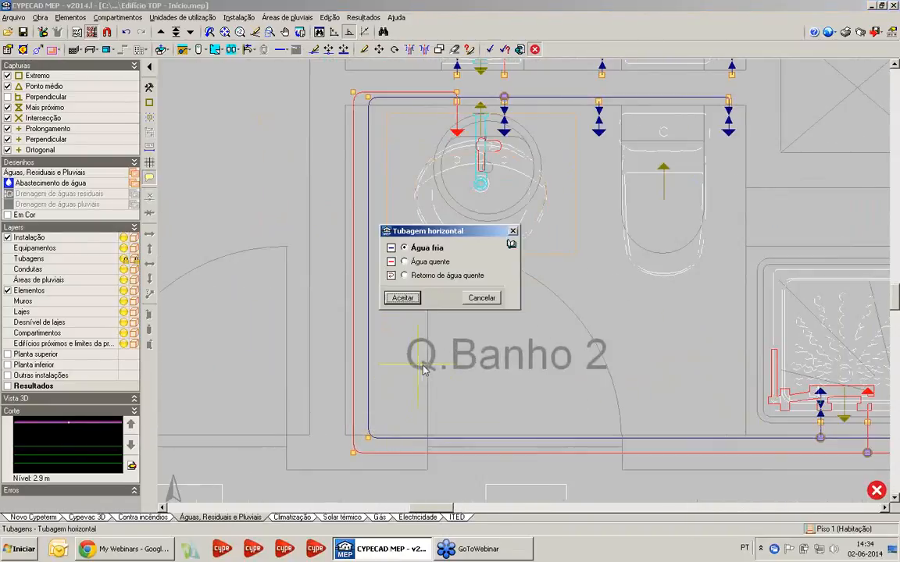
{"action": "left_click", "coordinate": [403, 297]}
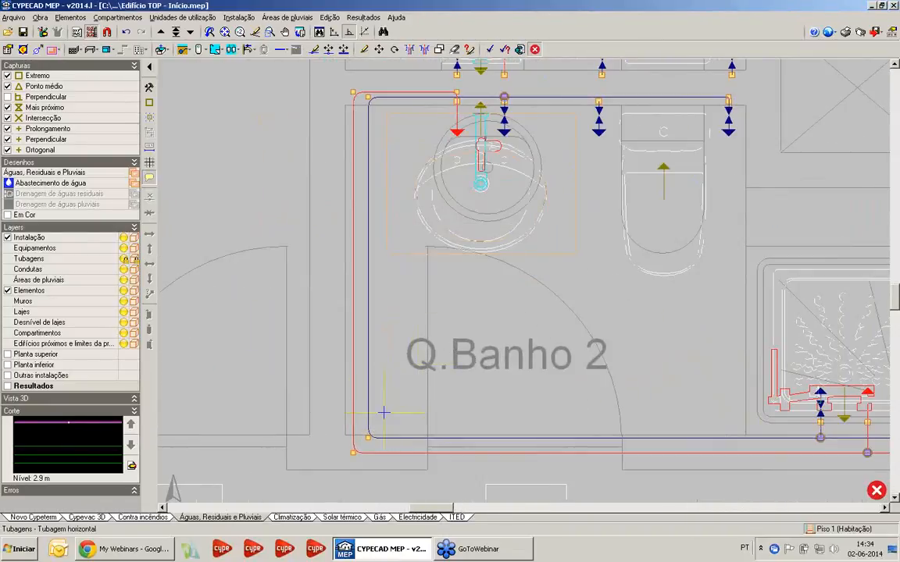
Run the cold-water branch up the Q.Banho 2 side wall, outside the hot-water pipe, and across to the Q.Banho 1 bidet's cold inlet
{"action": "left_click", "coordinate": [335, 437]}
{"action": "middle_click_drag", "start_coordinate": [337, 197], "coordinate": [356, 418]}
{"action": "scroll", "coordinate": [371, 285], "scroll_direction": "up", "scroll_amount": 2}
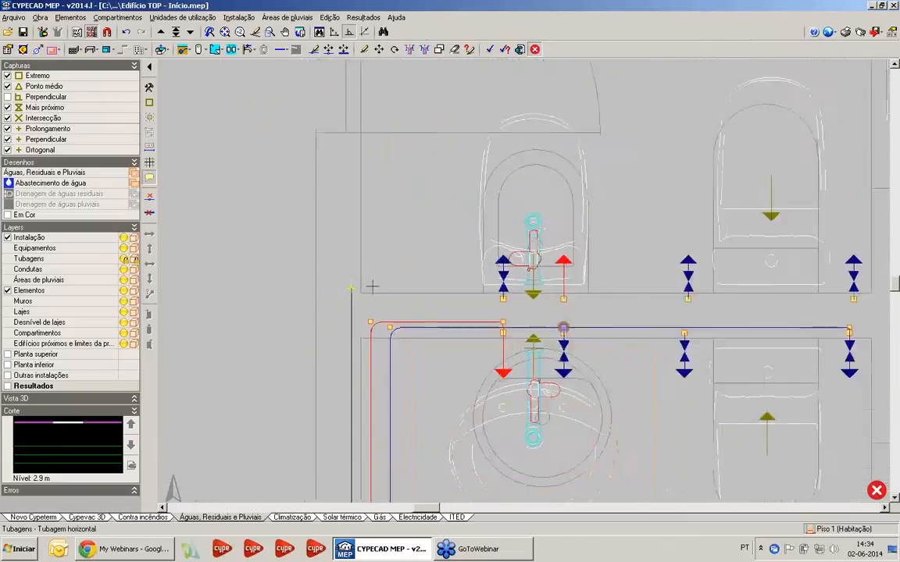
{"action": "left_click", "coordinate": [351, 316]}
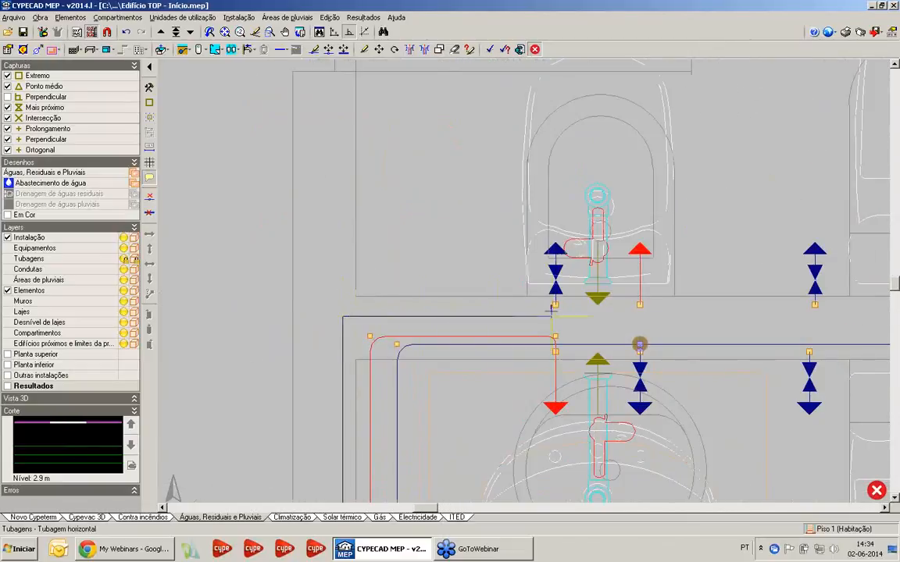
{"action": "scroll", "coordinate": [557, 317], "scroll_direction": "down", "scroll_amount": 2}
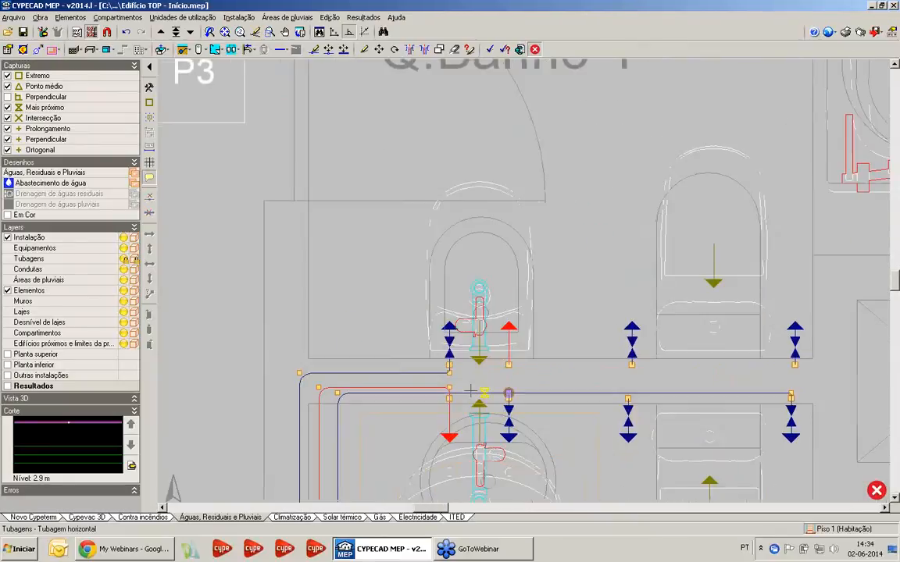
Extend the cold-water pipe orthogonally from the Q.Banho 1 bidet along the wall to the toilet cistern's cold-water inlet
{"action": "left_click", "coordinate": [435, 377]}
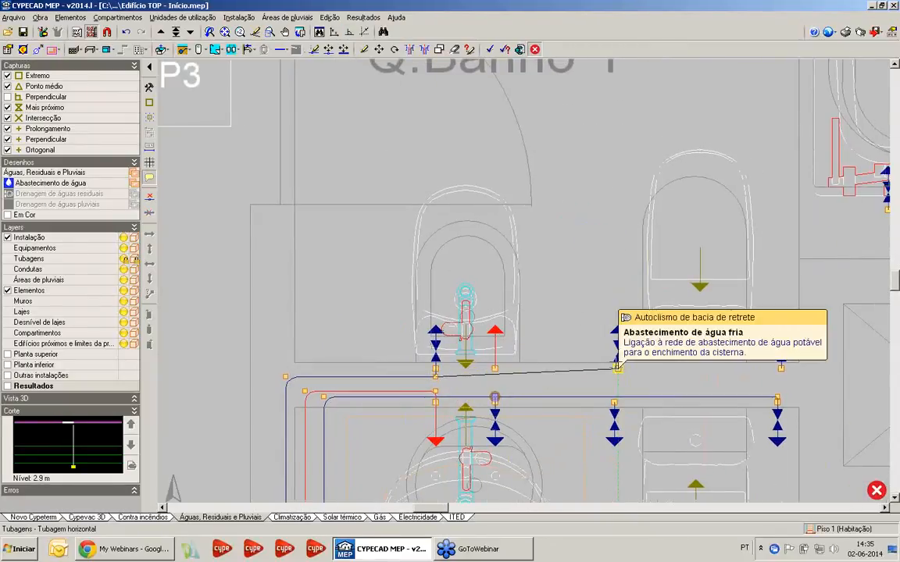
{"action": "left_click", "coordinate": [350, 32]}
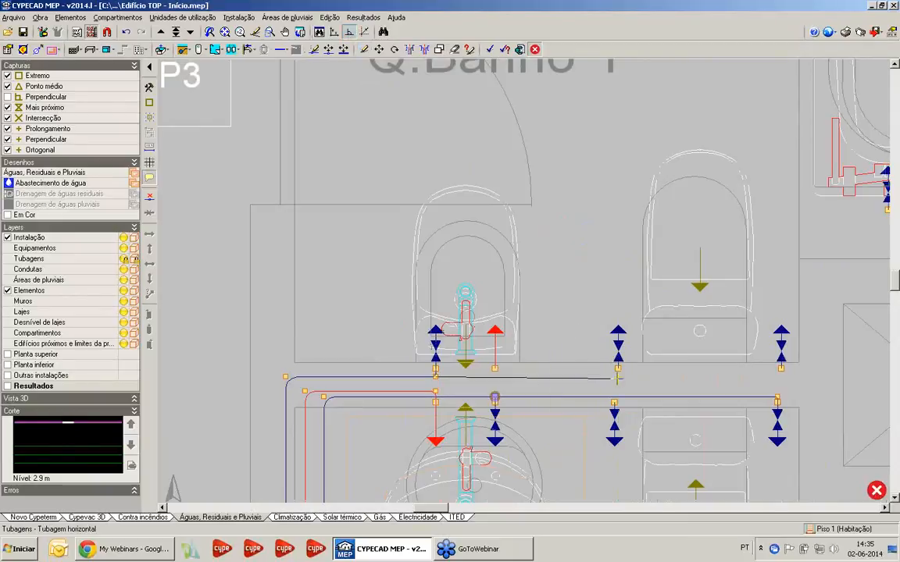
{"action": "scroll", "coordinate": [620, 378], "scroll_direction": "up", "scroll_amount": 2}
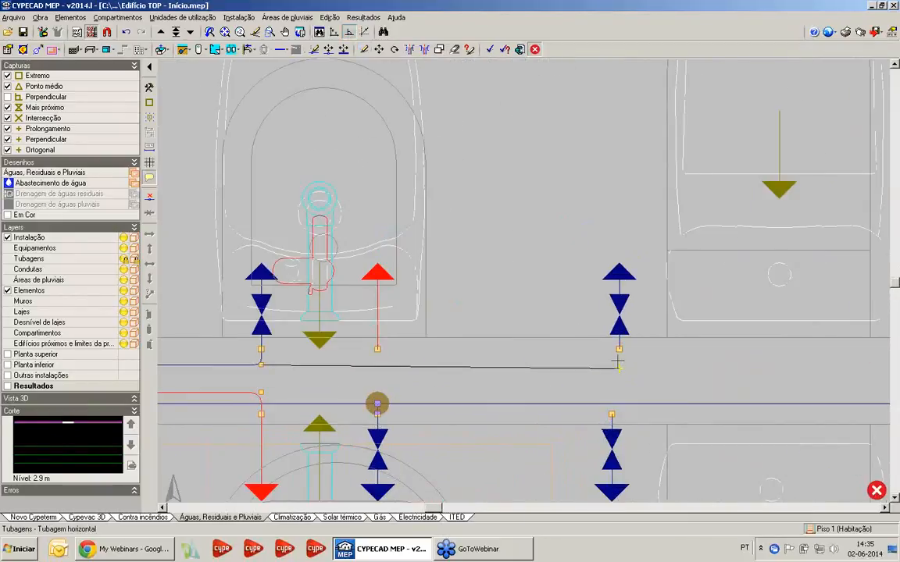
{"action": "scroll", "coordinate": [617, 364], "scroll_direction": "up", "scroll_amount": 2}
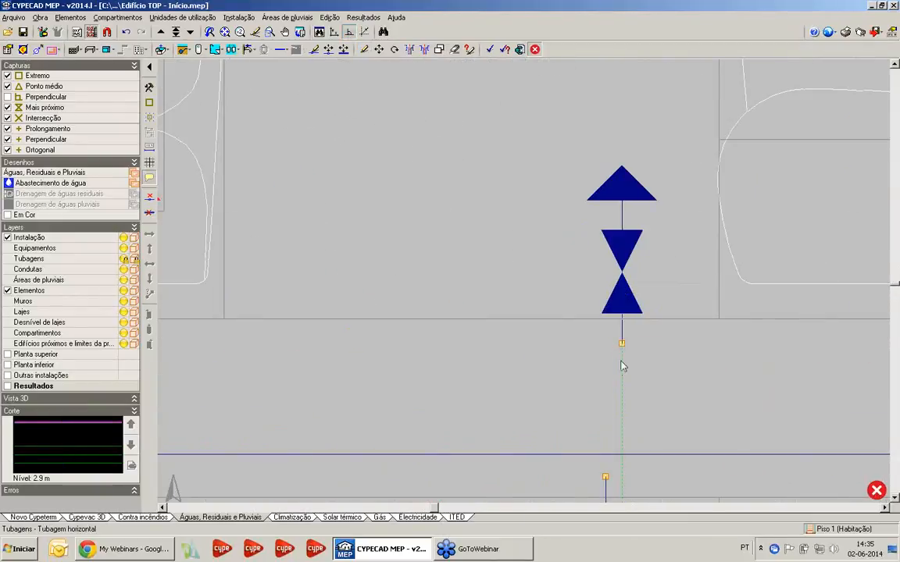
{"action": "scroll", "coordinate": [639, 362], "scroll_direction": "down", "scroll_amount": 4}
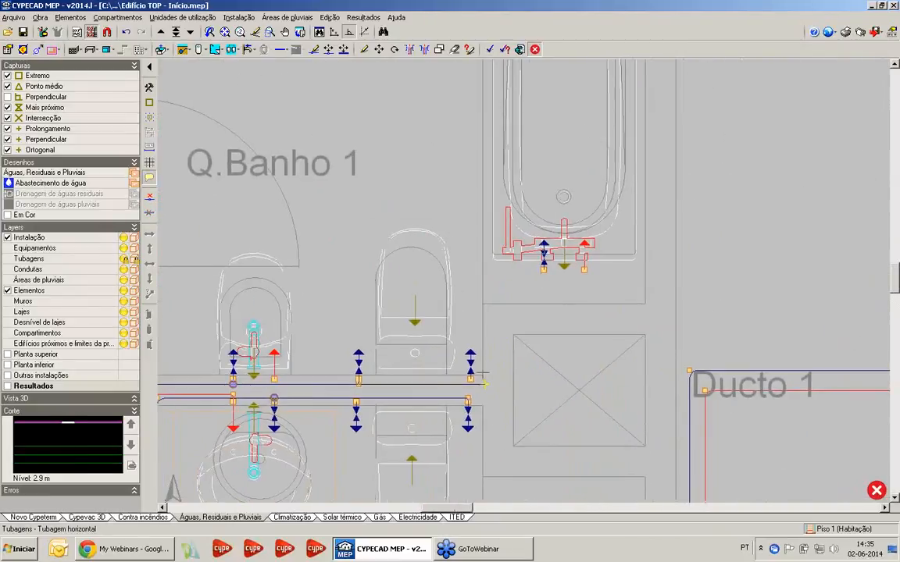
Continue the cold-water pipe past the Q.Banho 1 toilet and up the wall beside the bath to the bathtub's cold inlet
{"action": "scroll", "coordinate": [484, 383], "scroll_direction": "up", "scroll_amount": 1}
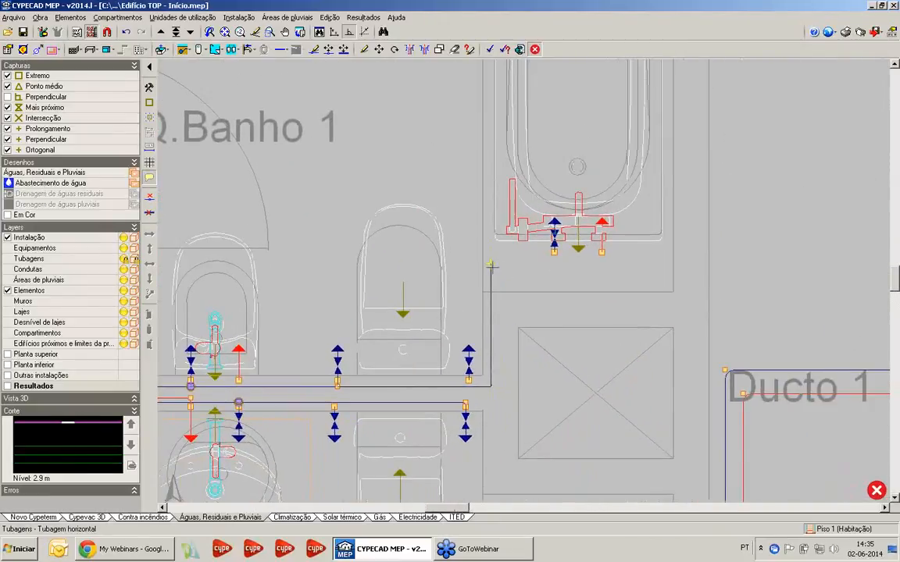
{"action": "scroll", "coordinate": [492, 265], "scroll_direction": "down", "scroll_amount": 2}
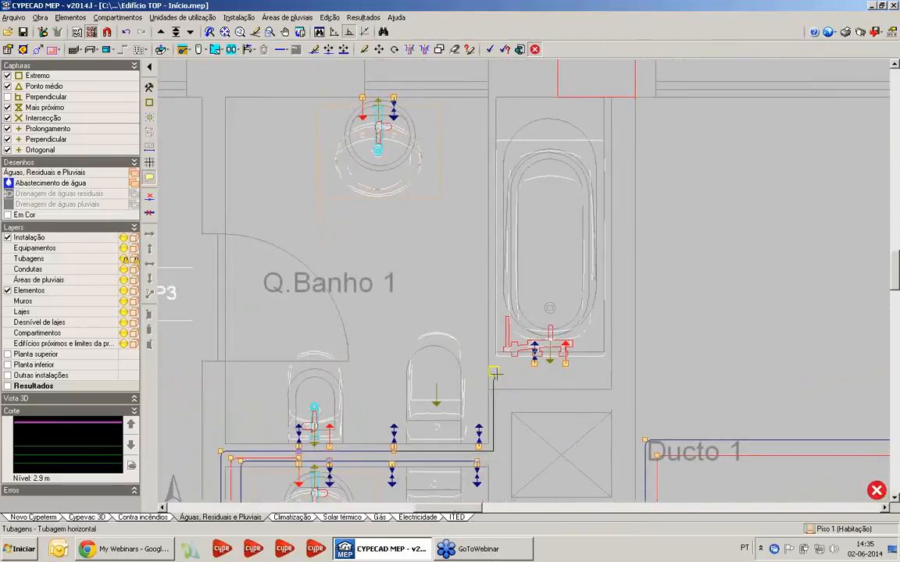
{"action": "scroll", "coordinate": [534, 381], "scroll_direction": "up", "scroll_amount": 3}
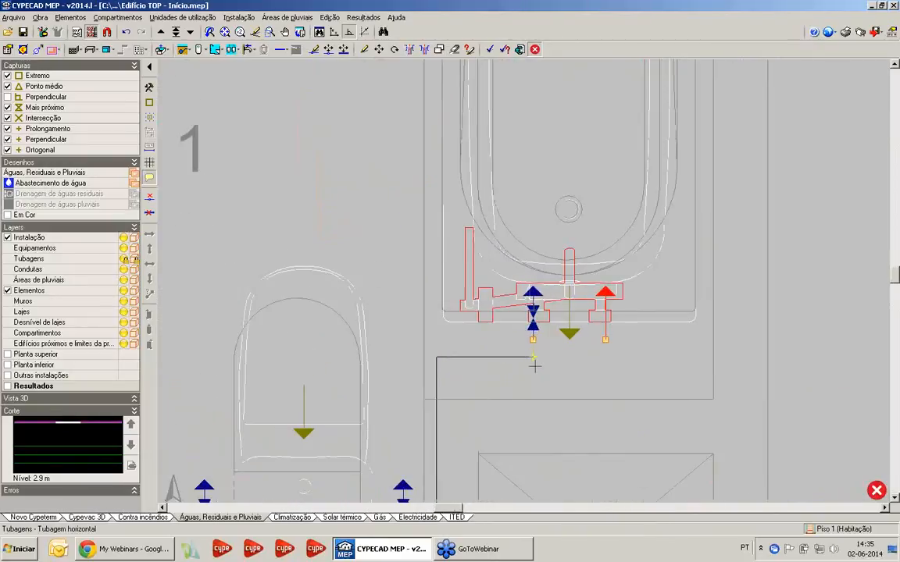
{"action": "left_click", "coordinate": [532, 358]}
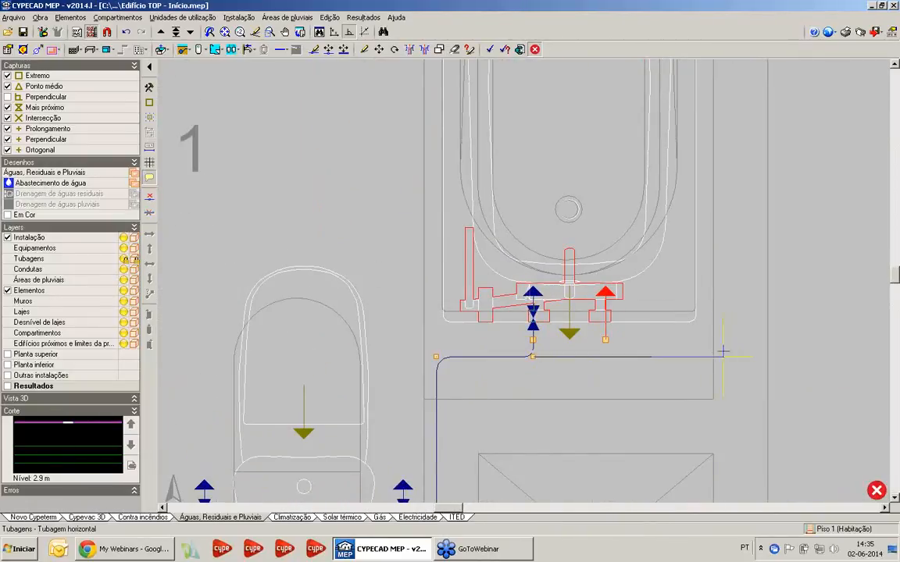
Route the cold-water pipe around the far side of the bathtub and along the exterior wall to the Q.Banho 1 washbasin's cold inlet
{"action": "scroll", "coordinate": [710, 356], "scroll_direction": "down", "scroll_amount": 3}
{"action": "scroll", "coordinate": [695, 324], "scroll_direction": "up", "scroll_amount": 3}
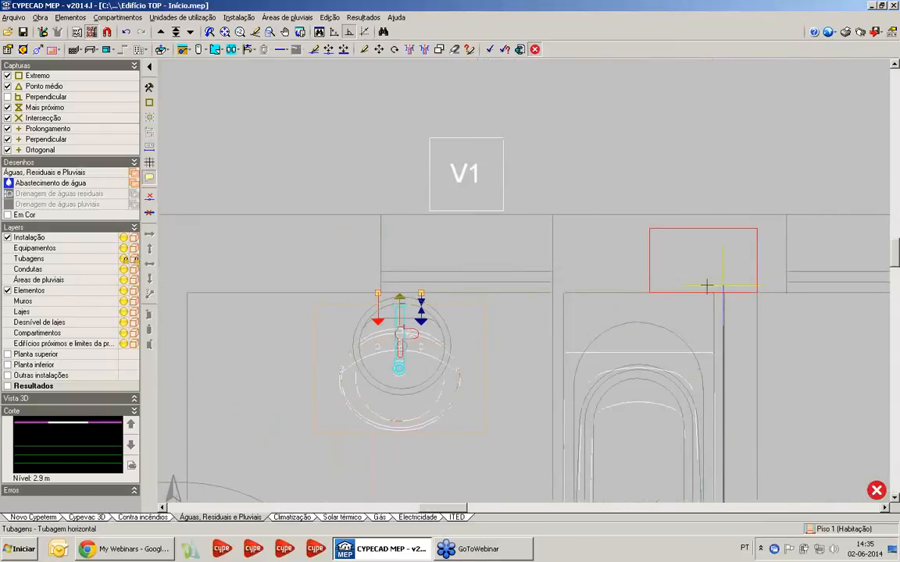
{"action": "left_click", "coordinate": [421, 280]}
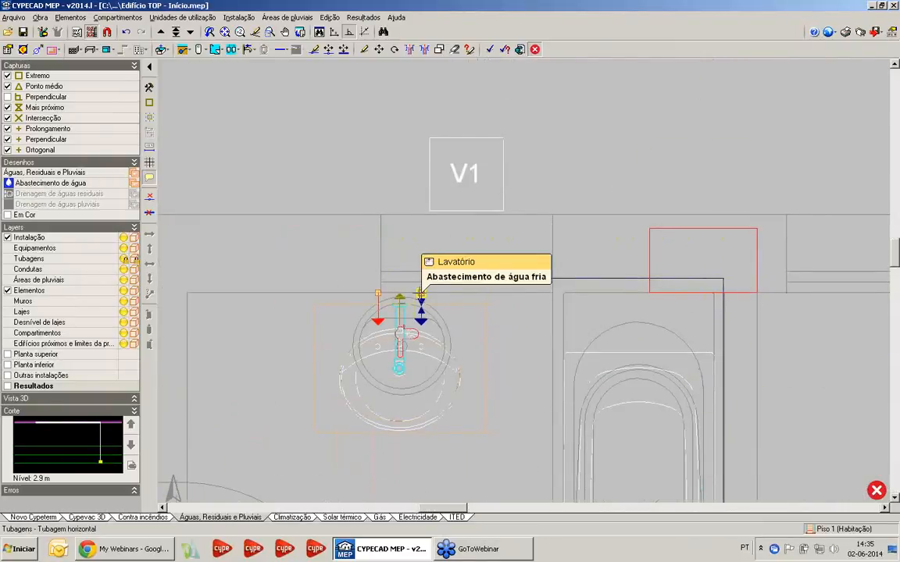
{"action": "left_click", "coordinate": [421, 294]}
Switch the horizontal pipe type to Água quente and start a branch at the hot-water pipe's corner near the Q.Banho 2 door
{"action": "scroll", "coordinate": [502, 414], "scroll_direction": "down", "scroll_amount": 3}
{"action": "middle_click_drag", "start_coordinate": [502, 414], "coordinate": [446, 138]}
{"action": "scroll", "coordinate": [301, 271], "scroll_direction": "up", "scroll_amount": 4}
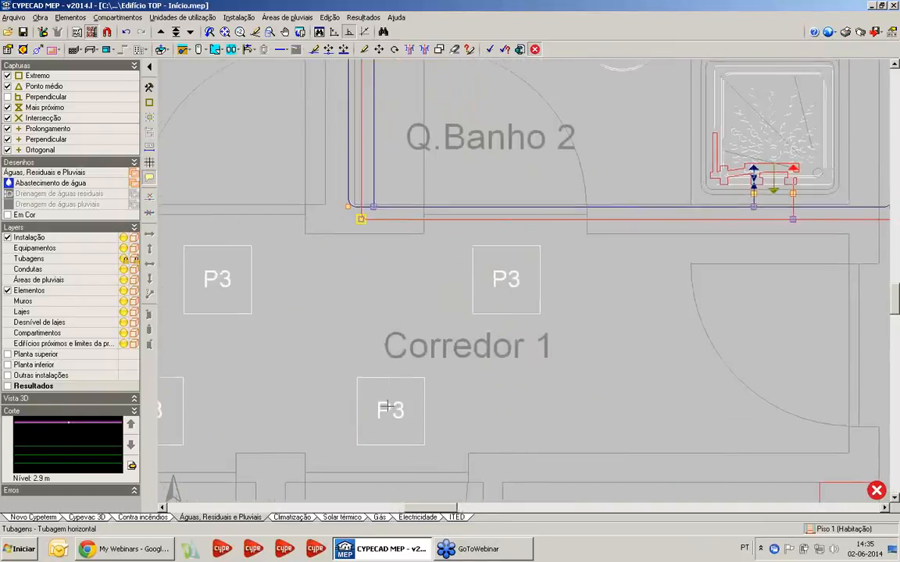
{"action": "middle_click_drag", "start_coordinate": [390, 104], "coordinate": [422, 285]}
{"action": "scroll", "coordinate": [423, 284], "scroll_direction": "up", "scroll_amount": 1}
{"action": "right_click", "coordinate": [469, 308]}
{"action": "left_click", "coordinate": [412, 263]}
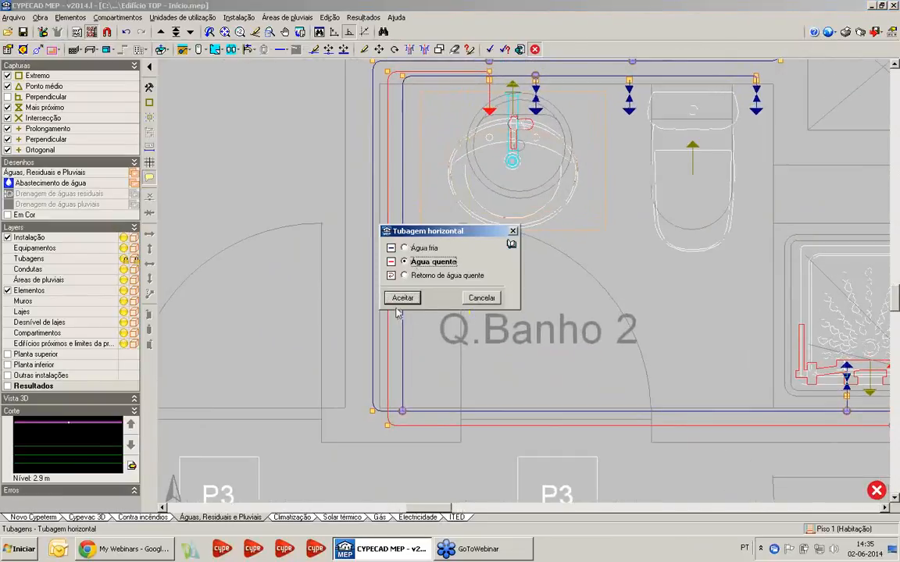
{"action": "key", "text": "Return"}
Run the hot-water branch up the Q.Banho 2 side wall, outside the cold-water pipe, and across to the Q.Banho 1 bidet's hot inlet
{"action": "left_click", "coordinate": [364, 426]}
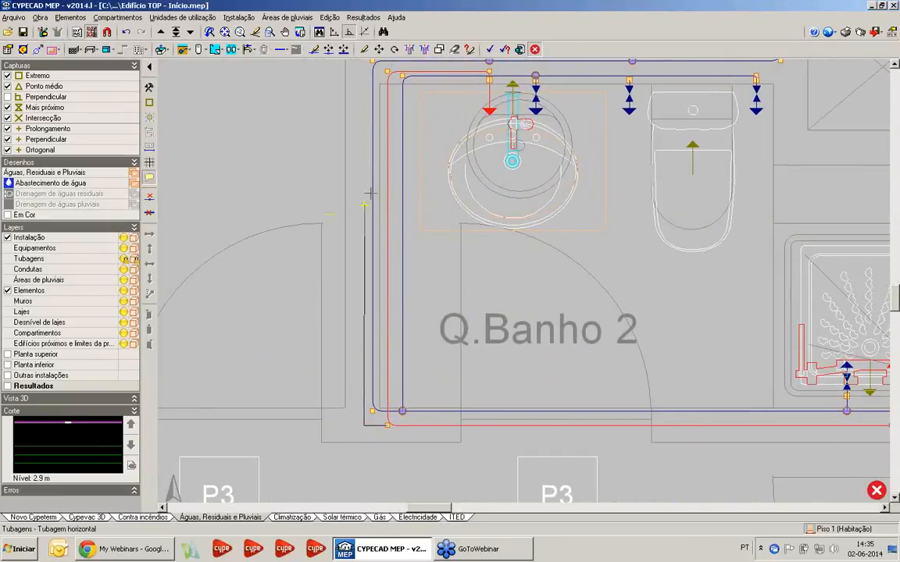
{"action": "middle_click_drag", "start_coordinate": [369, 194], "coordinate": [367, 430]}
{"action": "scroll", "coordinate": [336, 417], "scroll_direction": "up", "scroll_amount": 4}
{"action": "middle_click_drag", "start_coordinate": [358, 294], "coordinate": [331, 345]}
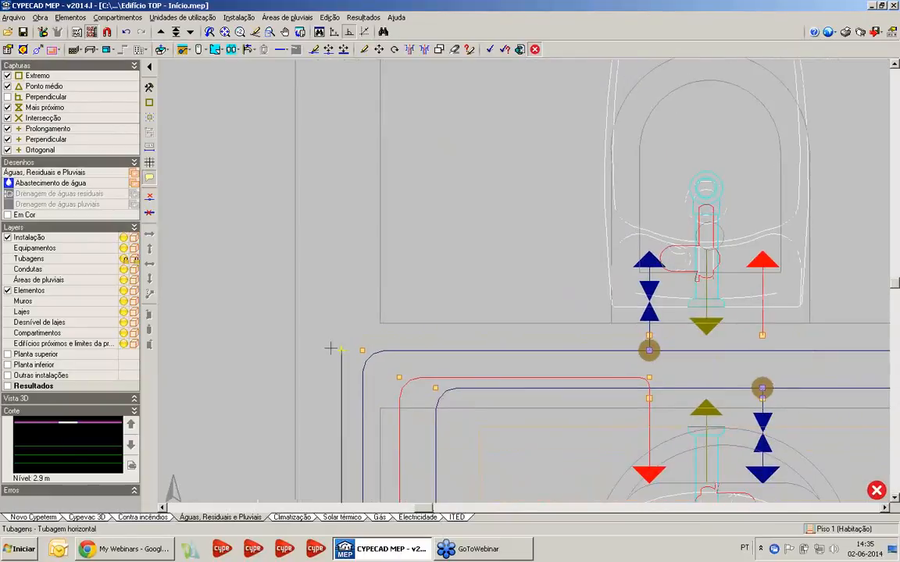
{"action": "scroll", "coordinate": [338, 349], "scroll_direction": "up", "scroll_amount": 1}
{"action": "left_click", "coordinate": [336, 340]}
{"action": "scroll", "coordinate": [544, 328], "scroll_direction": "down", "scroll_amount": 1}
{"action": "middle_click_drag", "start_coordinate": [552, 340], "coordinate": [308, 366]}
{"action": "scroll", "coordinate": [578, 357], "scroll_direction": "up", "scroll_amount": 3}
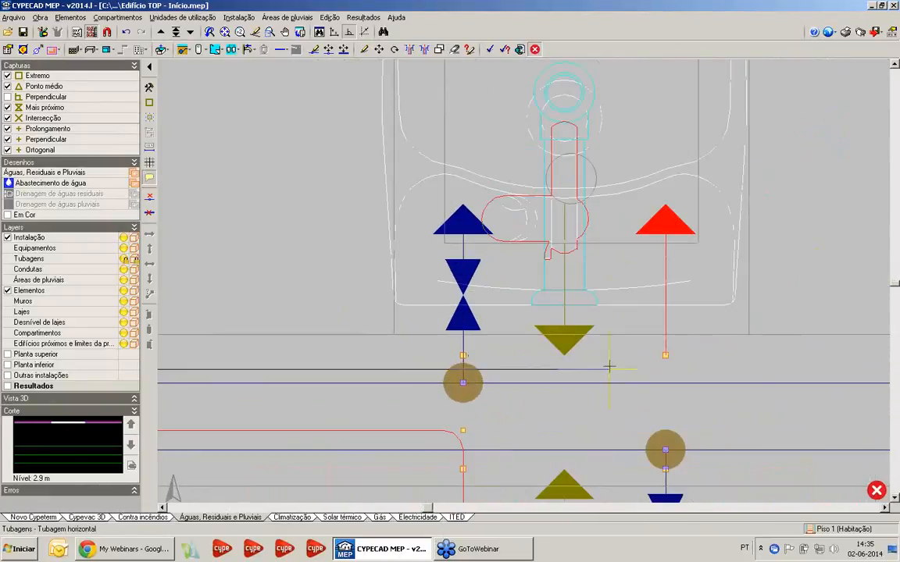
{"action": "left_click", "coordinate": [664, 356]}
Extend the hot-water pipe from the bidet behind the Q.Banho 1 toilet to the duct wall, just beyond the cold-water bend
{"action": "scroll", "coordinate": [682, 365], "scroll_direction": "down", "scroll_amount": 2}
{"action": "scroll", "coordinate": [693, 356], "scroll_direction": "down", "scroll_amount": 1}
{"action": "middle_click_drag", "start_coordinate": [873, 350], "coordinate": [522, 366]}
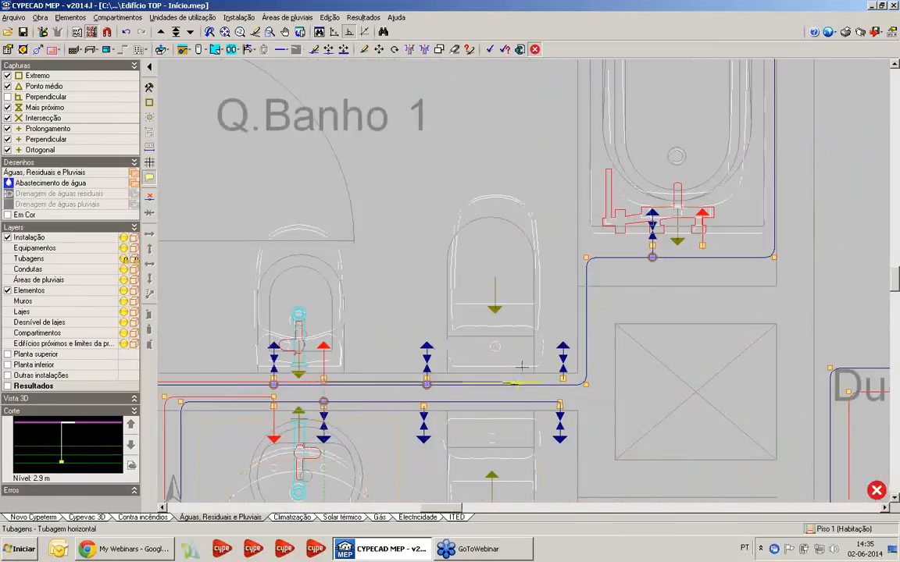
{"action": "scroll", "coordinate": [522, 365], "scroll_direction": "up", "scroll_amount": 4}
{"action": "left_click", "coordinate": [688, 382]}
Take the hot-water pipe up the duct wall and across below the cold-water pipe to the Q.Banho 1 bathtub's hot inlet
{"action": "middle_click_drag", "start_coordinate": [692, 176], "coordinate": [347, 419]}
{"action": "left_click", "coordinate": [367, 322]}
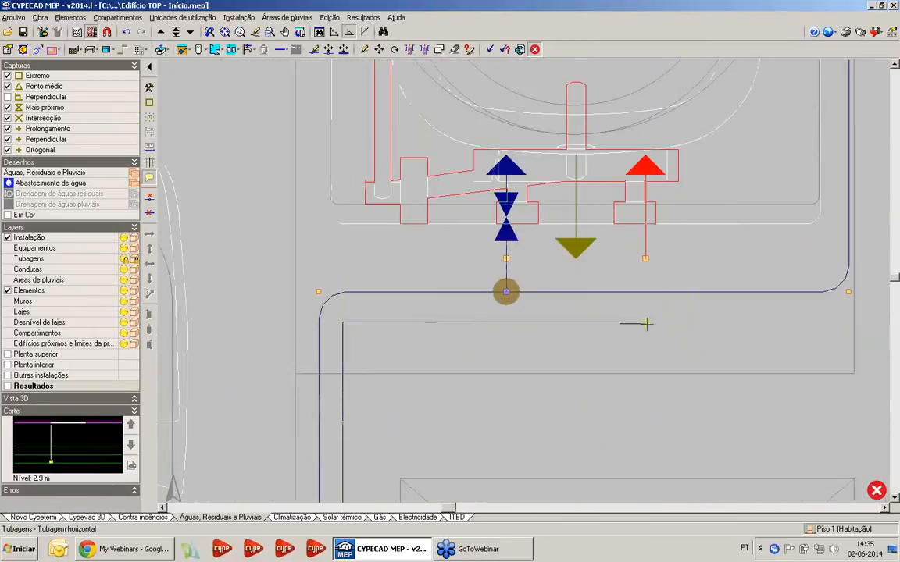
{"action": "scroll", "coordinate": [646, 311], "scroll_direction": "up", "scroll_amount": 4}
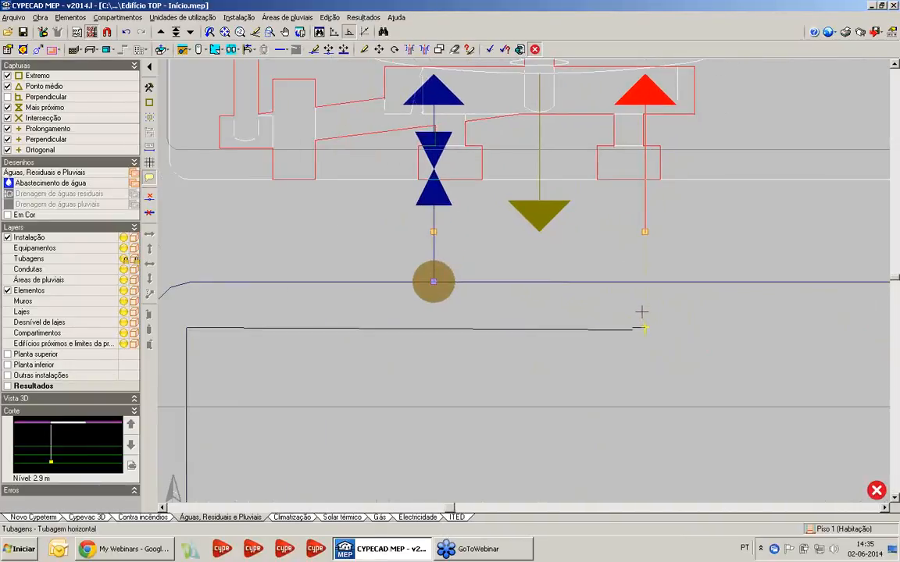
{"action": "left_click", "coordinate": [643, 311]}
{"action": "left_click", "coordinate": [646, 232]}
{"action": "right_click", "coordinate": [646, 304]}
Run the hot-water pipe from the Q.Banho 1 bathtub inlet up the side wall, outside the cold-water pipe, and across to the washbasin's hot inlet
{"action": "scroll", "coordinate": [641, 326], "scroll_direction": "down", "scroll_amount": 5}
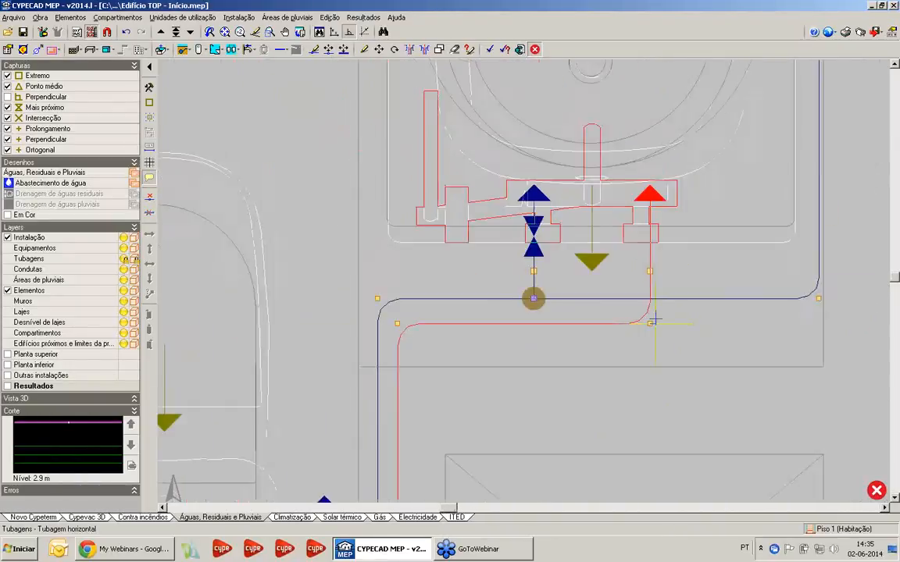
{"action": "left_click", "coordinate": [586, 384]}
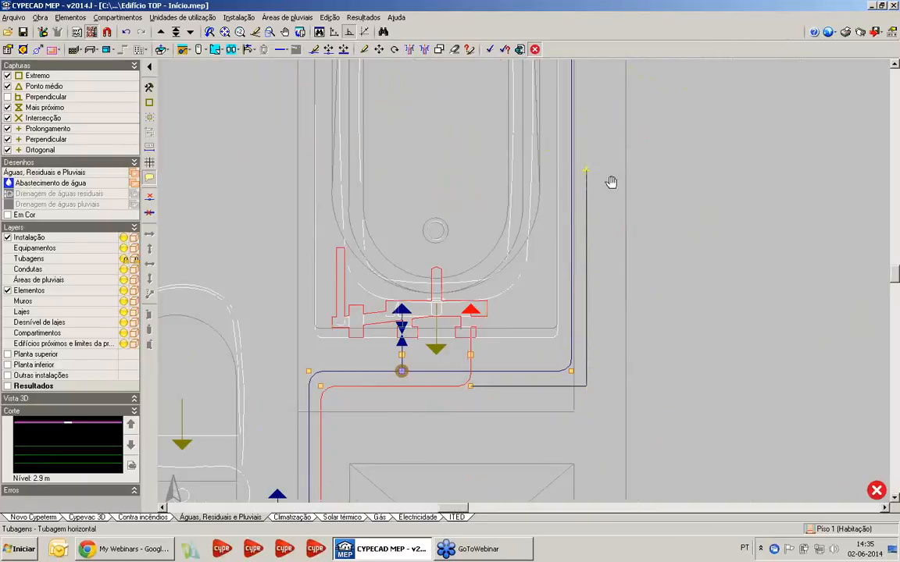
{"action": "middle_click_drag", "start_coordinate": [610, 183], "coordinate": [628, 497]}
{"action": "scroll", "coordinate": [641, 308], "scroll_direction": "down", "scroll_amount": 3}
{"action": "middle_click_drag", "start_coordinate": [640, 181], "coordinate": [665, 228]}
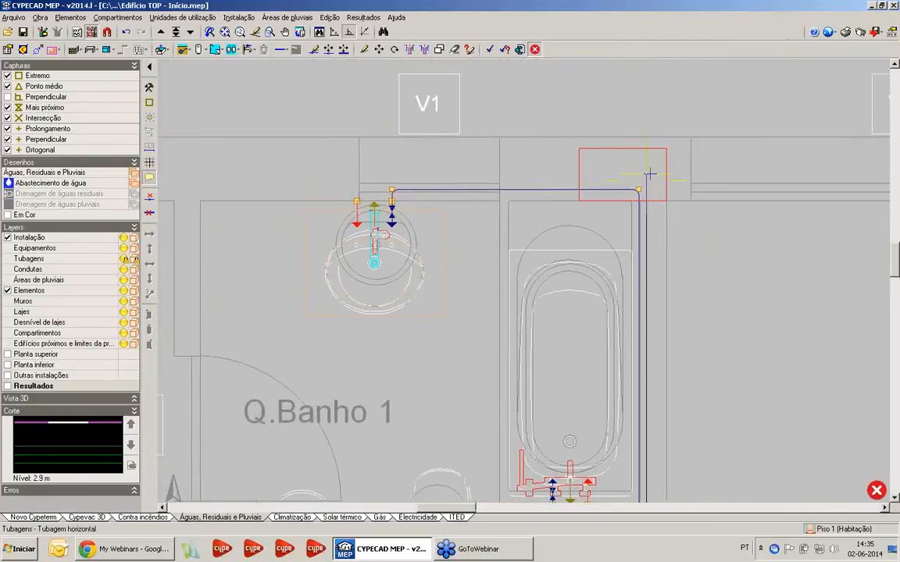
{"action": "scroll", "coordinate": [466, 184], "scroll_direction": "up", "scroll_amount": 2}
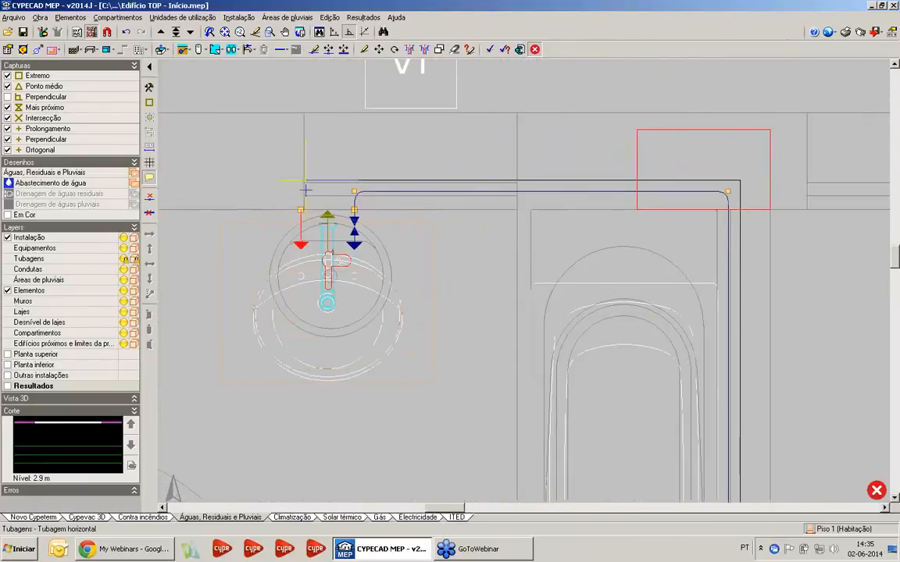
{"action": "left_click", "coordinate": [301, 186]}
{"action": "scroll", "coordinate": [446, 154], "scroll_direction": "down", "scroll_amount": 3}
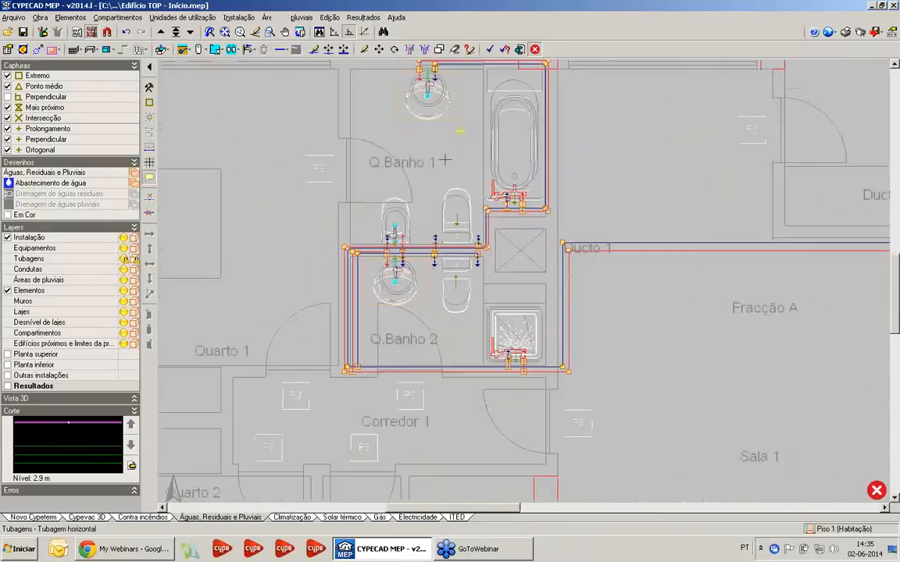
Place a Válvula de local húmido vertically on both the cold- and hot-water branches at the start of the Q.Banho 2 side wall
{"action": "scroll", "coordinate": [313, 250], "scroll_direction": "down", "scroll_amount": 1}
{"action": "scroll", "coordinate": [313, 251], "scroll_direction": "up", "scroll_amount": 4}
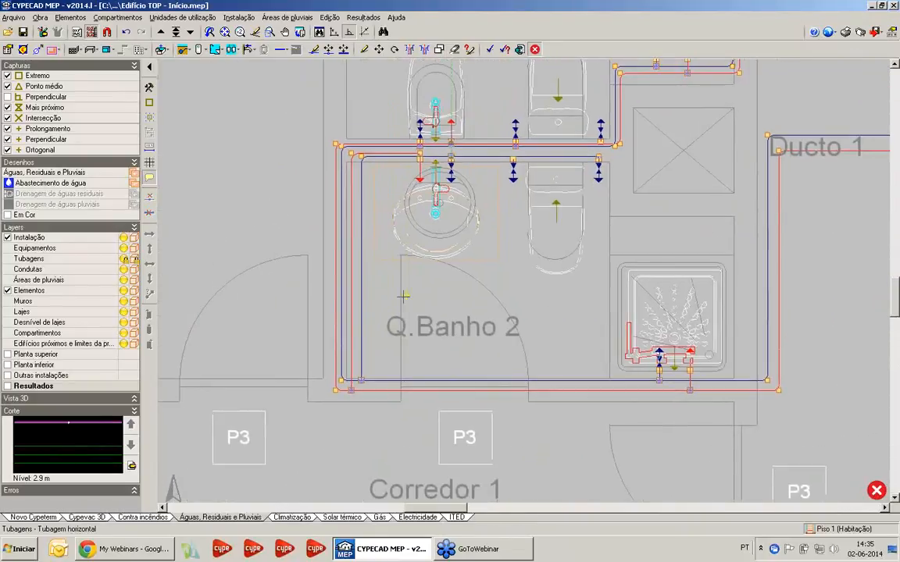
{"action": "scroll", "coordinate": [403, 295], "scroll_direction": "up", "scroll_amount": 1}
{"action": "scroll", "coordinate": [425, 289], "scroll_direction": "up", "scroll_amount": 2}
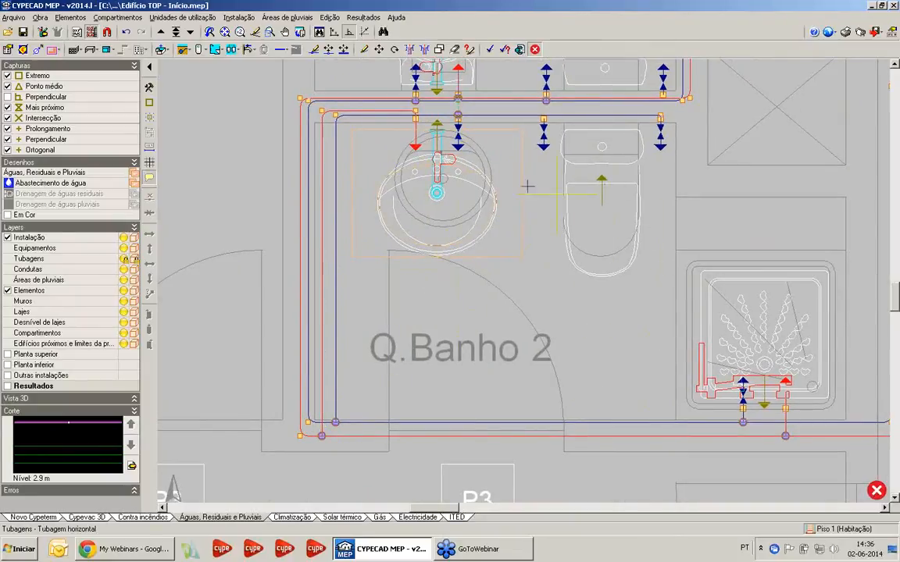
{"action": "scroll", "coordinate": [393, 264], "scroll_direction": "down", "scroll_amount": 1}
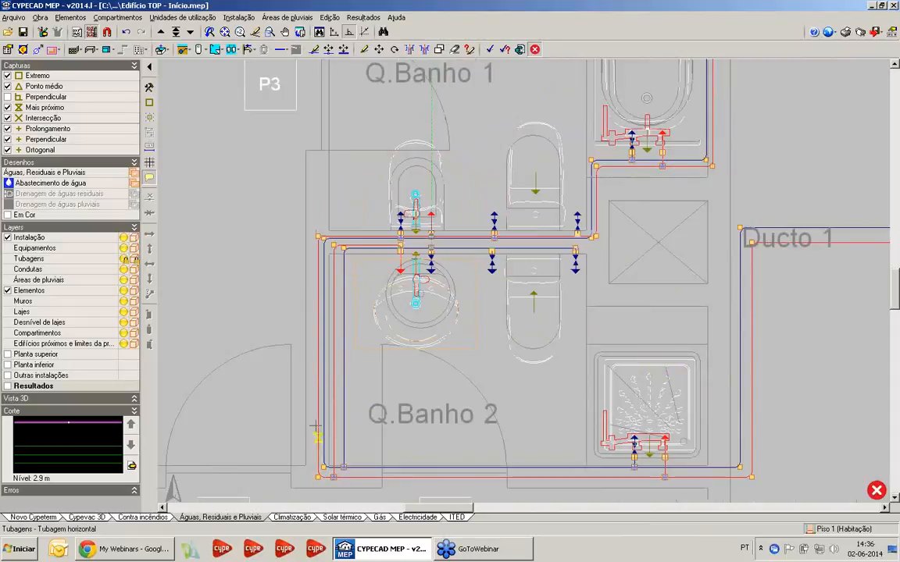
{"action": "middle_click_drag", "start_coordinate": [456, 203], "coordinate": [402, 114]}
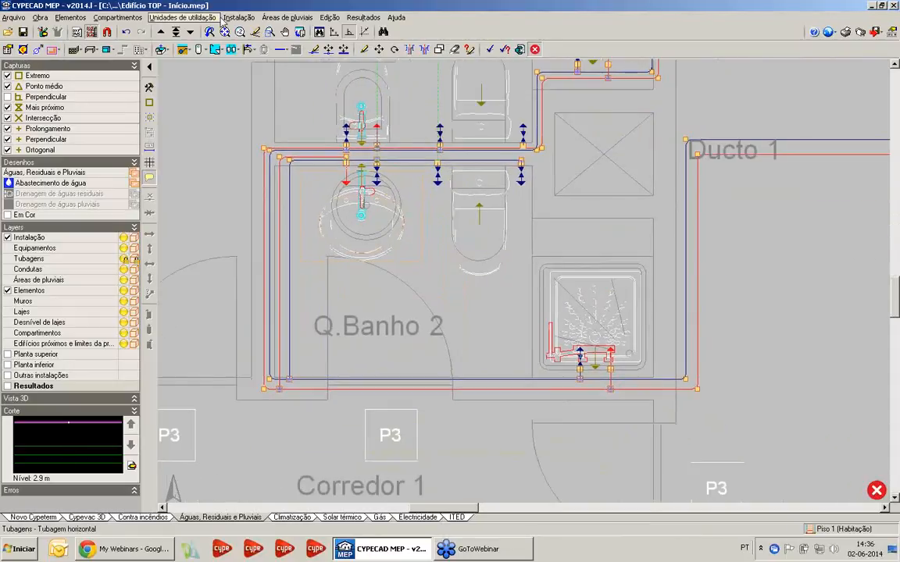
{"action": "left_click", "coordinate": [237, 18]}
{"action": "mouse_move", "coordinate": [263, 47]}
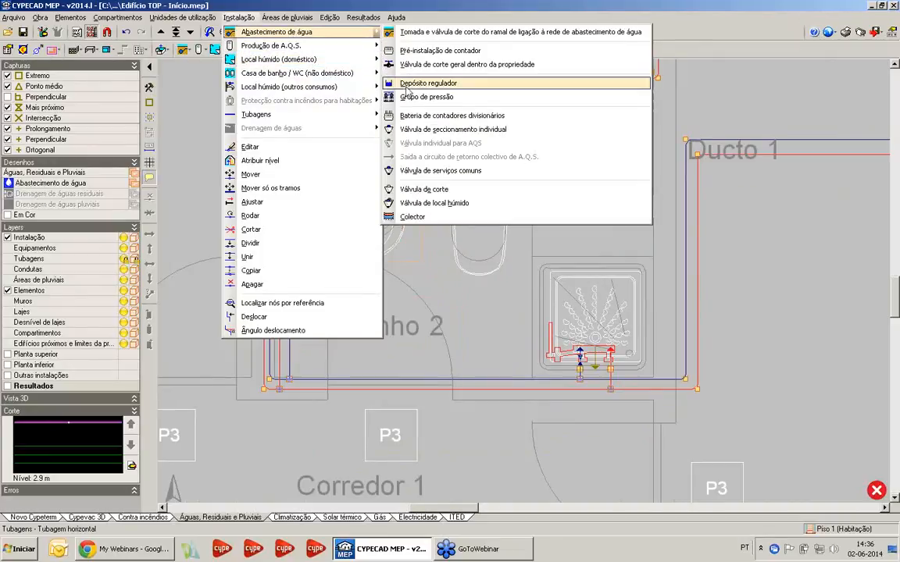
{"action": "left_click", "coordinate": [395, 202]}
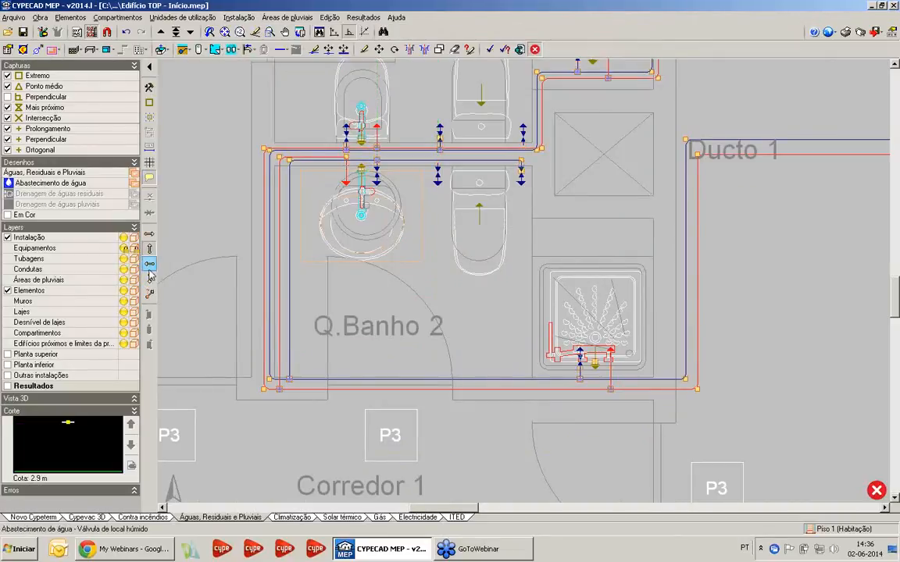
{"action": "scroll", "coordinate": [289, 347], "scroll_direction": "up", "scroll_amount": 5}
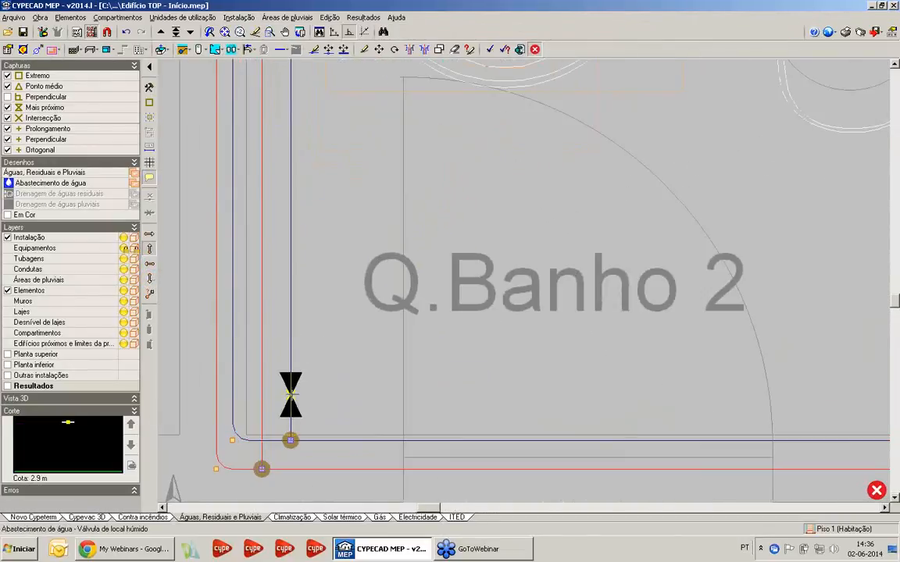
{"action": "left_click", "coordinate": [290, 394]}
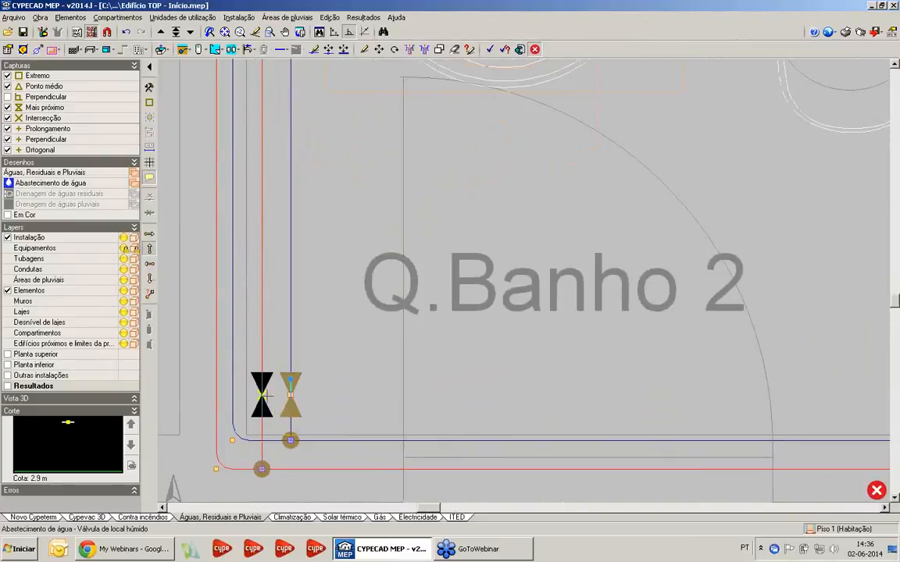
{"action": "left_click", "coordinate": [262, 394]}
Place horizontal Válvula de local húmido valves on the Q.Banho 1 hot- and cold-water pipes, between the wall corner and the bidet
{"action": "scroll", "coordinate": [355, 281], "scroll_direction": "down", "scroll_amount": 4}
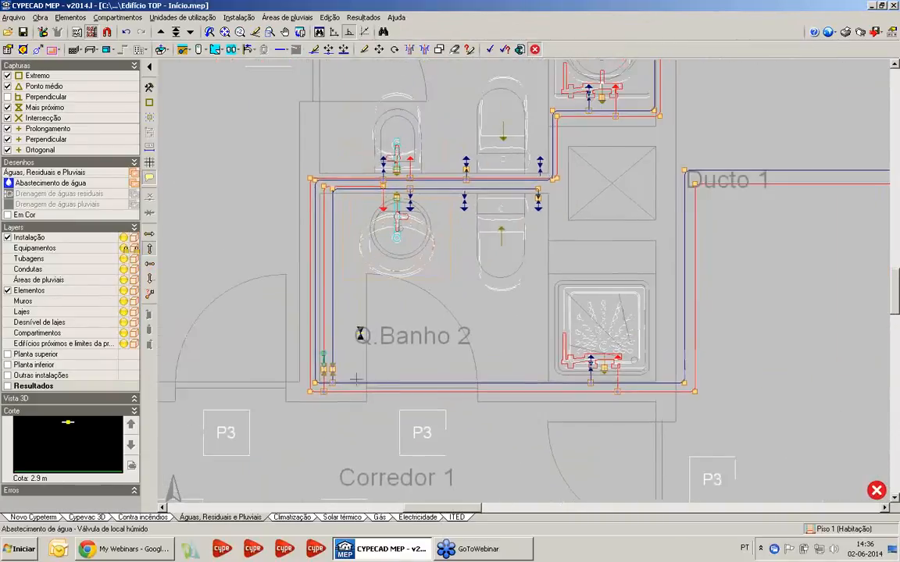
{"action": "scroll", "coordinate": [356, 255], "scroll_direction": "up", "scroll_amount": 4}
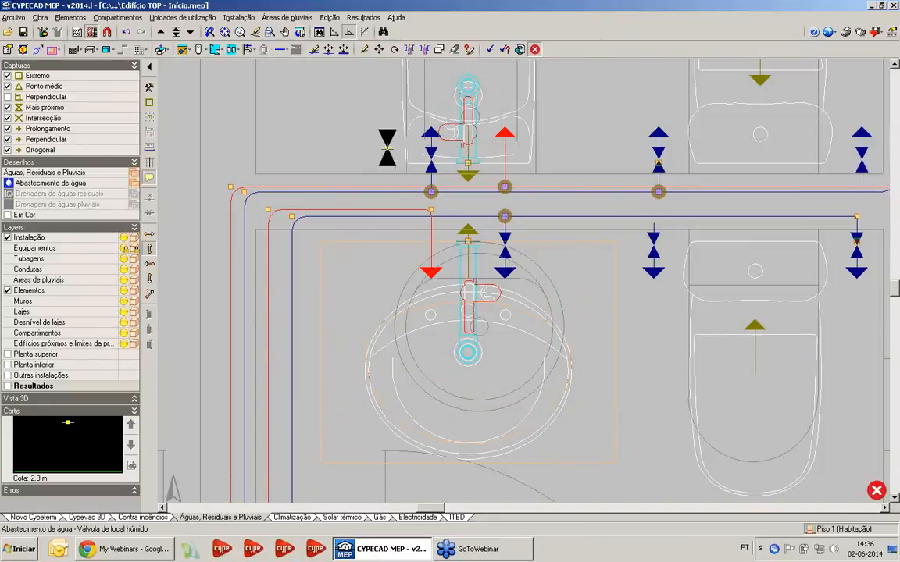
{"action": "middle_click_drag", "start_coordinate": [386, 166], "coordinate": [414, 238]}
{"action": "scroll", "coordinate": [435, 173], "scroll_direction": "down", "scroll_amount": 4}
{"action": "middle_click_drag", "start_coordinate": [435, 174], "coordinate": [468, 269]}
{"action": "scroll", "coordinate": [428, 257], "scroll_direction": "up", "scroll_amount": 3}
{"action": "scroll", "coordinate": [384, 220], "scroll_direction": "down", "scroll_amount": 1}
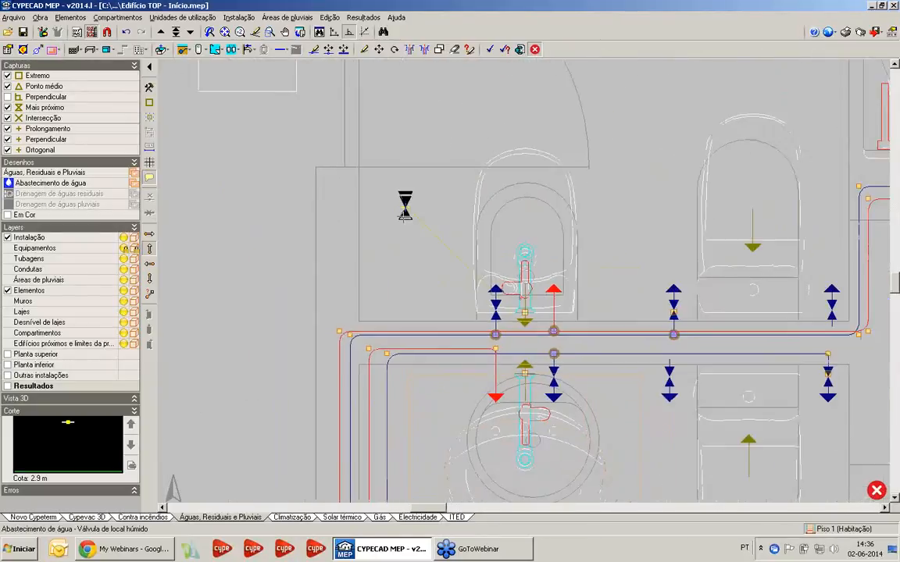
{"action": "scroll", "coordinate": [397, 320], "scroll_direction": "down", "scroll_amount": 2}
{"action": "scroll", "coordinate": [393, 245], "scroll_direction": "up", "scroll_amount": 3}
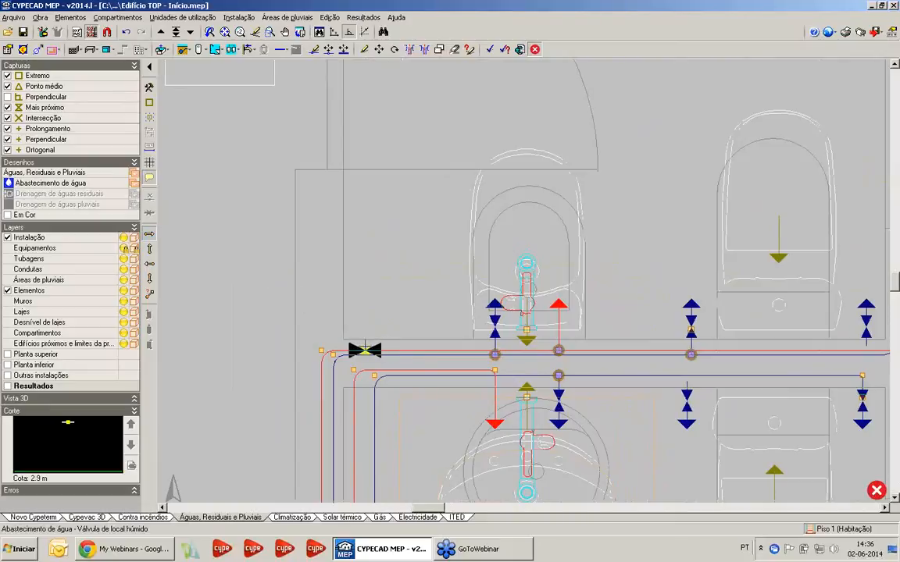
{"action": "scroll", "coordinate": [367, 351], "scroll_direction": "up", "scroll_amount": 2}
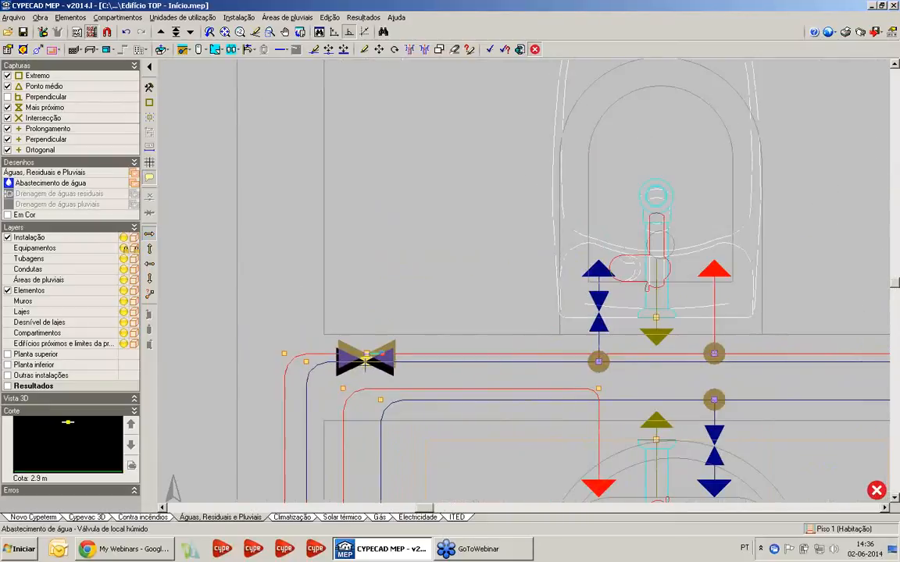
{"action": "left_click", "coordinate": [367, 371]}
{"action": "scroll", "coordinate": [381, 261], "scroll_direction": "down", "scroll_amount": 4}
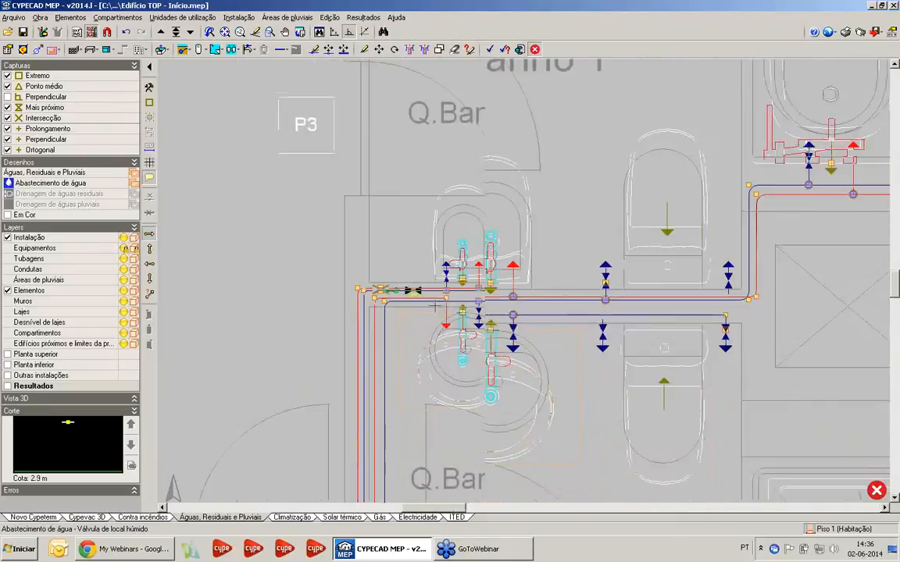
Extend an Água quente horizontal pipe from the Q.Banho 2 washbasin's hot connection behind the toilet to just past the cold-water pipe's end
{"action": "scroll", "coordinate": [409, 315], "scroll_direction": "up", "scroll_amount": 3}
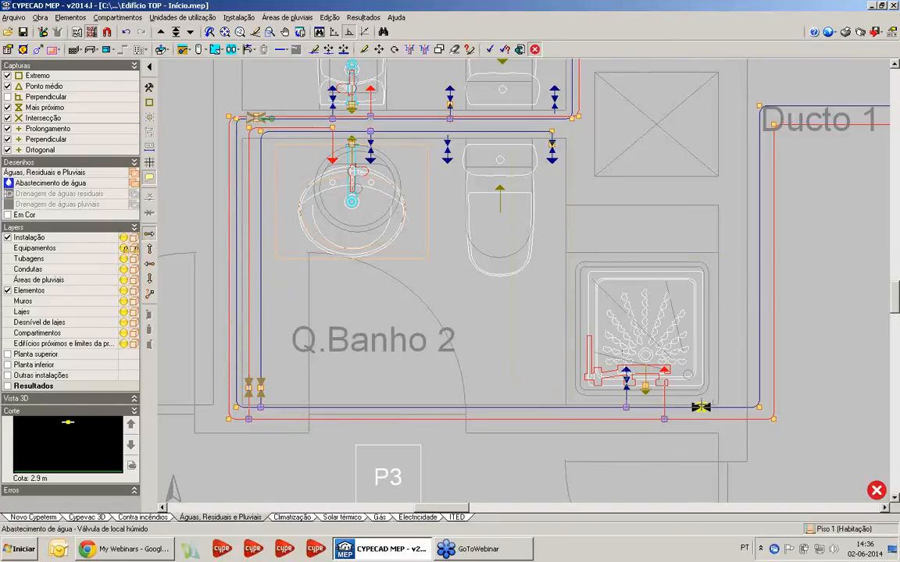
{"action": "middle_click_drag", "start_coordinate": [650, 419], "coordinate": [636, 442]}
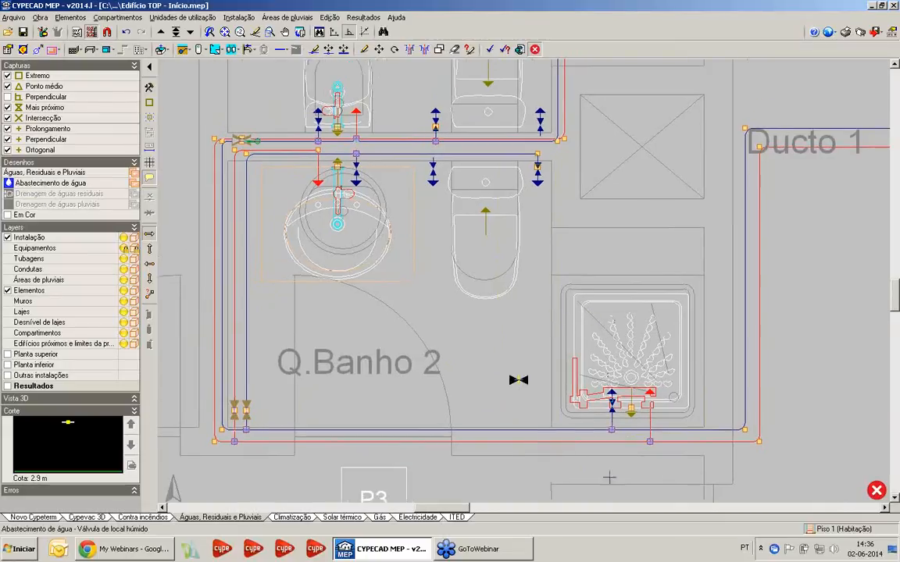
{"action": "middle_click_drag", "start_coordinate": [626, 378], "coordinate": [611, 371]}
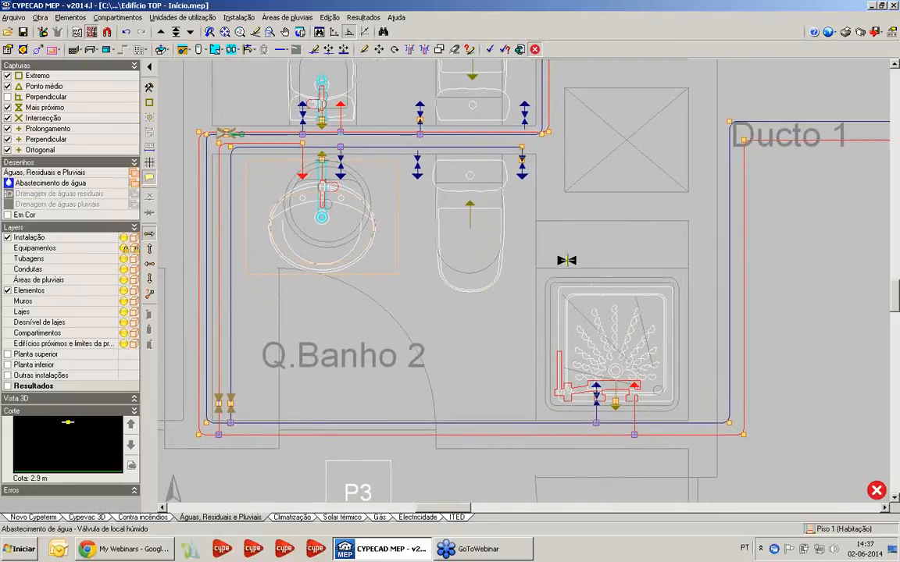
{"action": "middle_click_drag", "start_coordinate": [556, 256], "coordinate": [546, 270]}
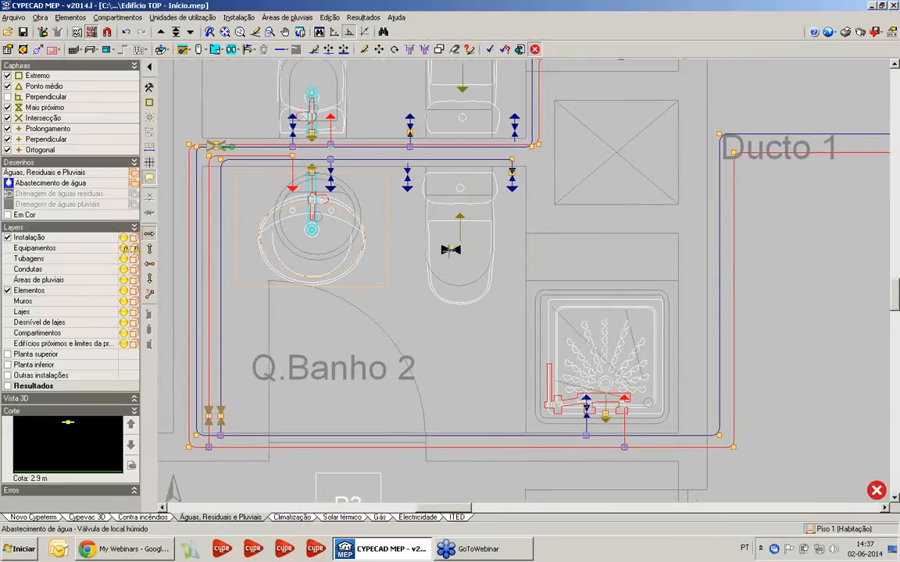
{"action": "left_click", "coordinate": [281, 49]}
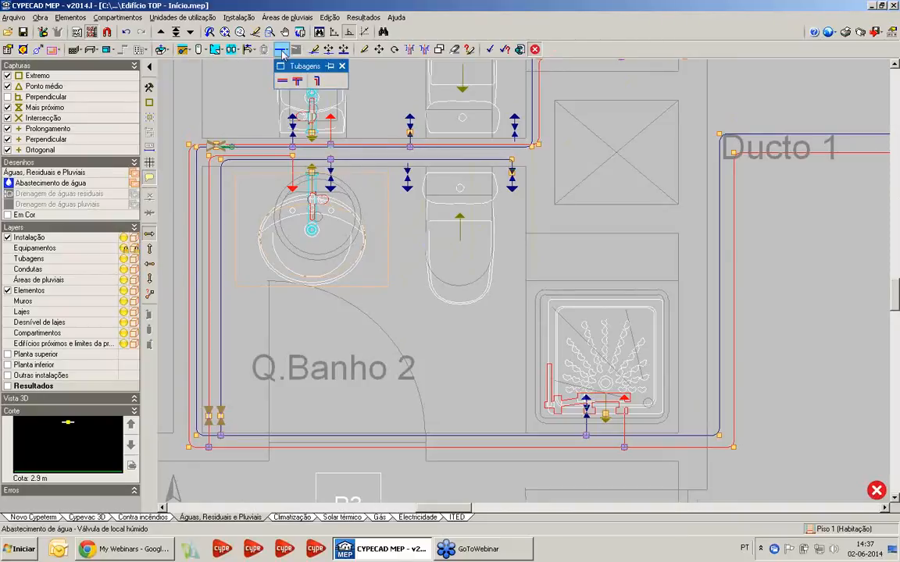
{"action": "left_click", "coordinate": [281, 80]}
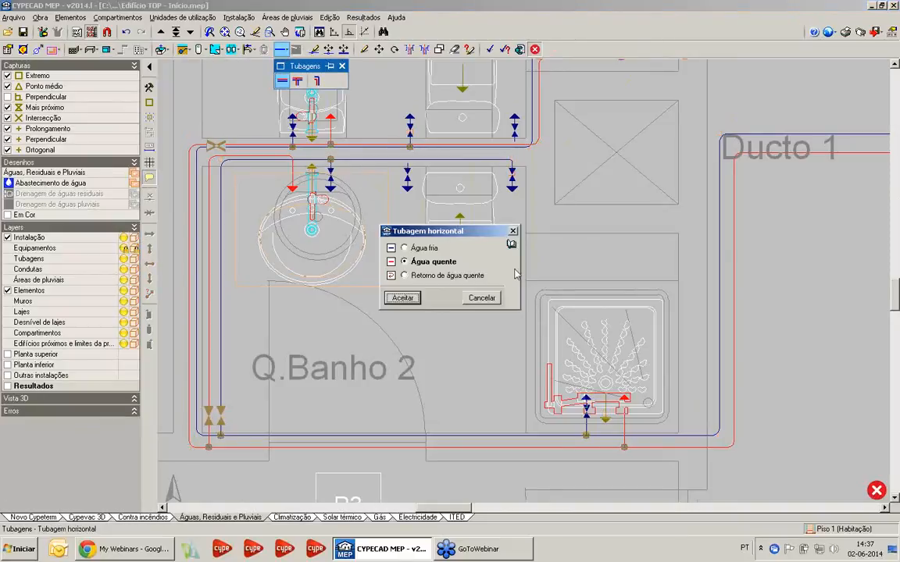
{"action": "left_click", "coordinate": [402, 299]}
{"action": "scroll", "coordinate": [282, 179], "scroll_direction": "up", "scroll_amount": 2}
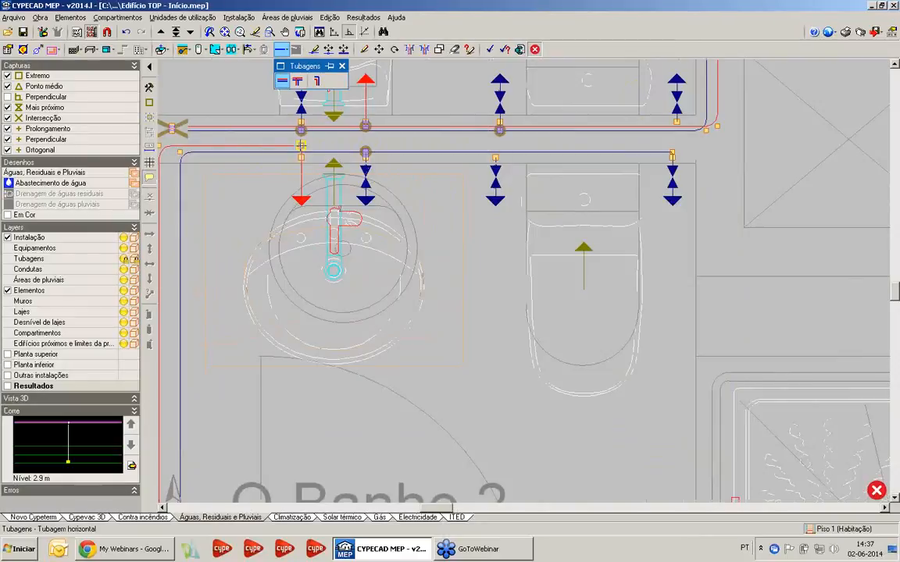
{"action": "middle_click_drag", "start_coordinate": [691, 141], "coordinate": [490, 142]}
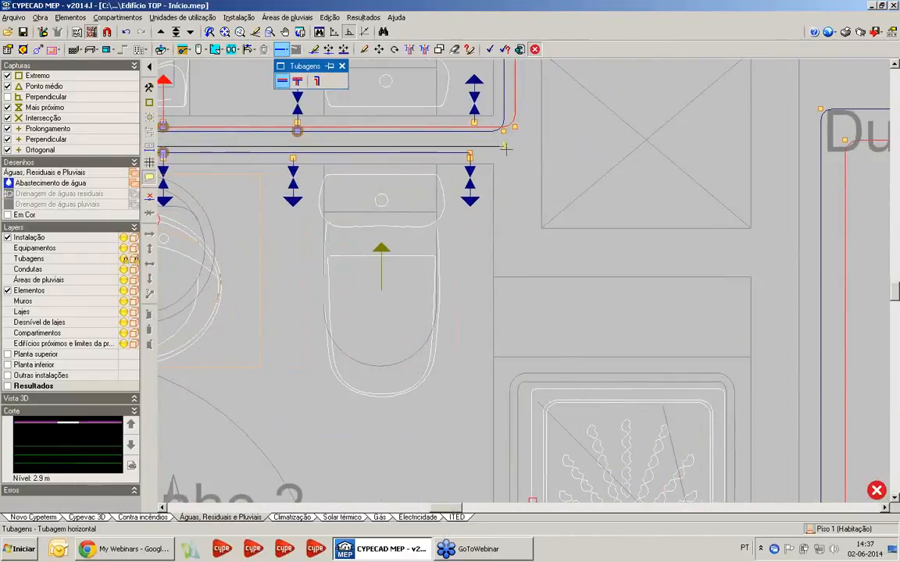
{"action": "left_click", "coordinate": [505, 148]}
Take the hot-water pipe down the duct wall and around the far side of the Q.Banho 2 shower to its hot inlet
{"action": "middle_click_drag", "start_coordinate": [512, 269], "coordinate": [505, 79]}
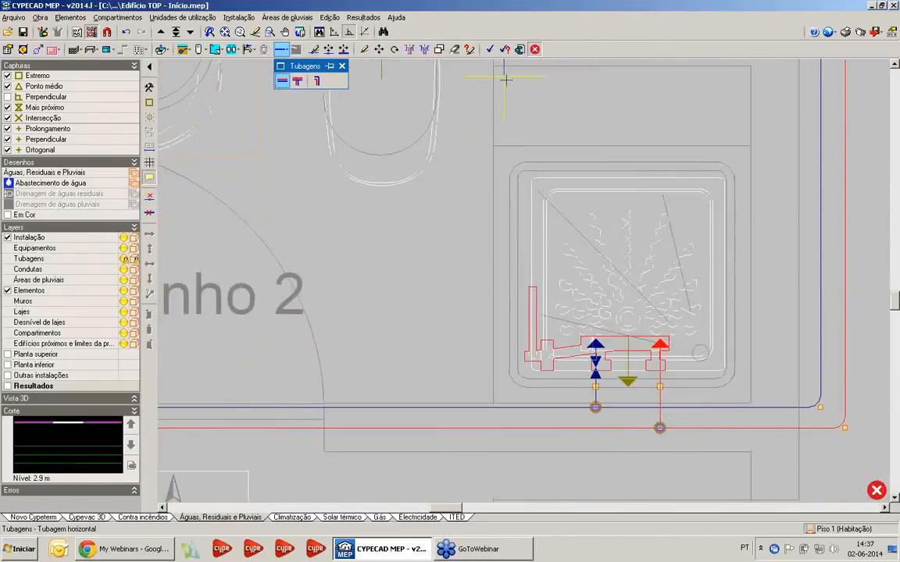
{"action": "left_click", "coordinate": [501, 141]}
{"action": "left_click", "coordinate": [745, 153]}
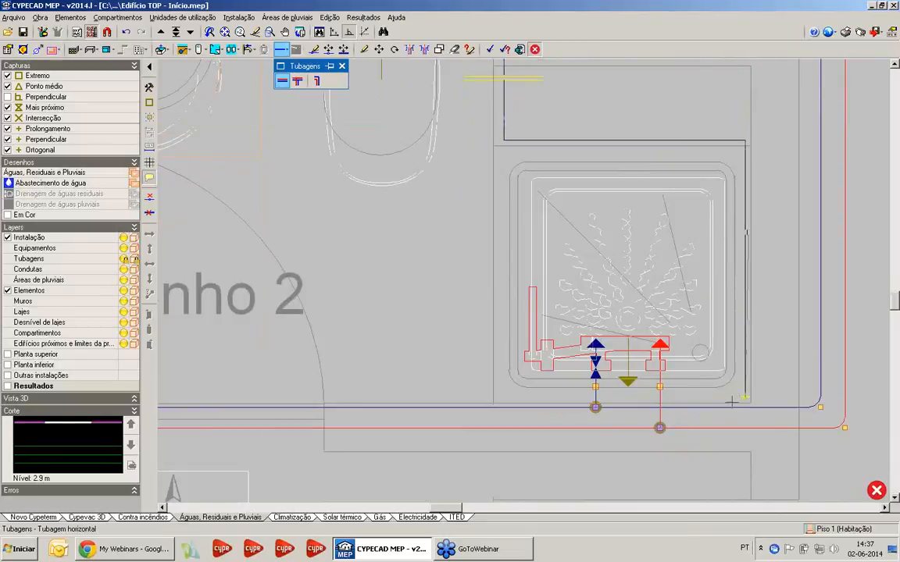
{"action": "scroll", "coordinate": [678, 399], "scroll_direction": "up", "scroll_amount": 2}
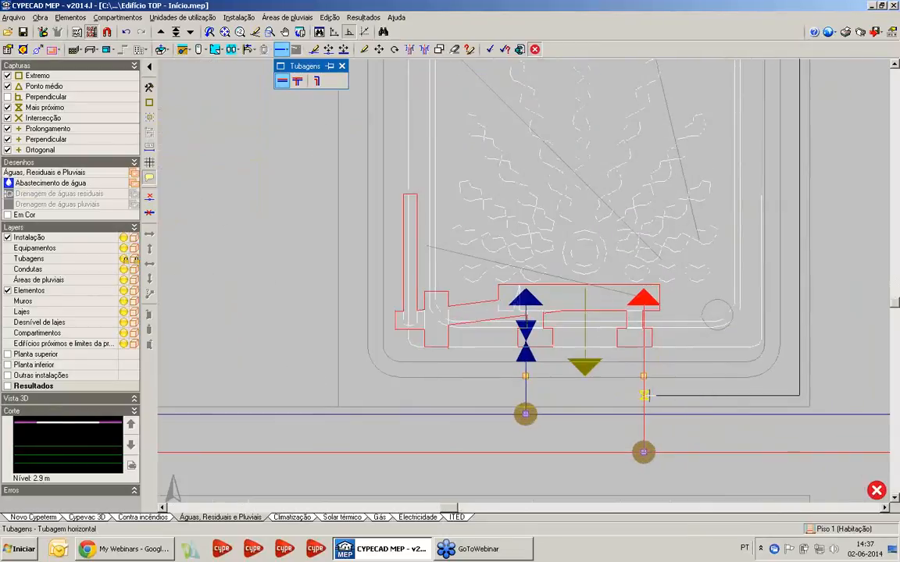
{"action": "left_click", "coordinate": [643, 396]}
{"action": "right_click", "coordinate": [643, 396]}
Delete the short pipes linking the Q.Banho 2 shower's hot and cold inlets directly to the main hot- and cold-water runs
{"action": "scroll", "coordinate": [574, 349], "scroll_direction": "down", "scroll_amount": 5}
{"action": "middle_click_drag", "start_coordinate": [574, 349], "coordinate": [588, 374]}
{"action": "left_click", "coordinate": [239, 17]}
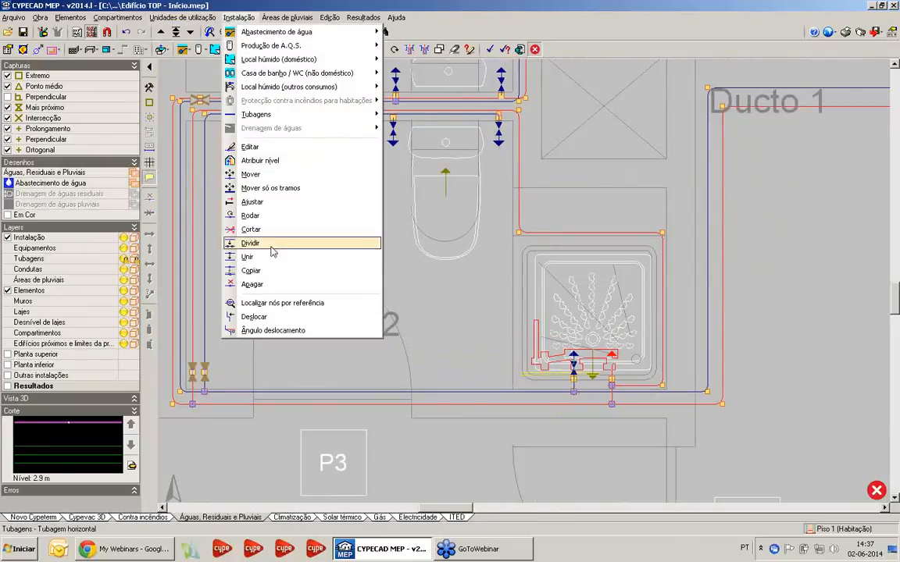
{"action": "left_click", "coordinate": [272, 285]}
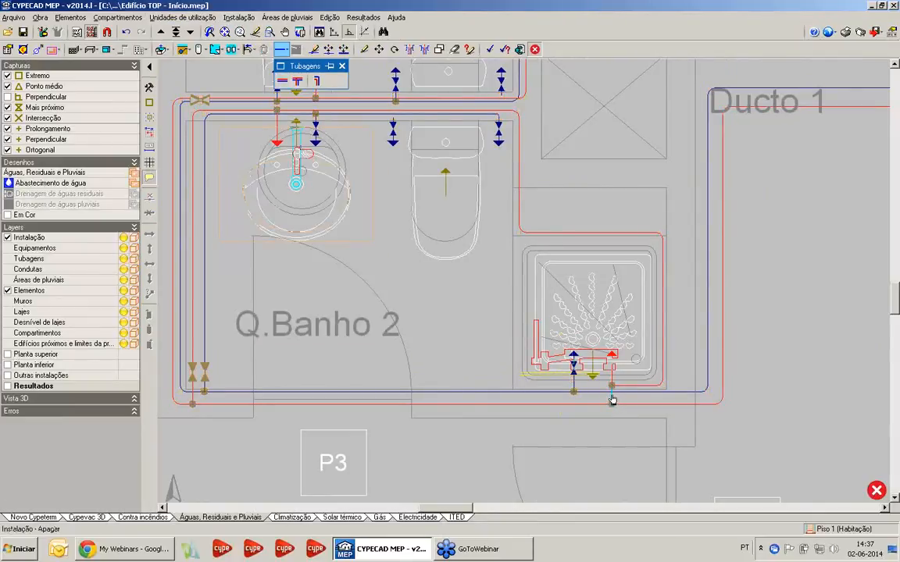
{"action": "scroll", "coordinate": [576, 390], "scroll_direction": "up", "scroll_amount": 2}
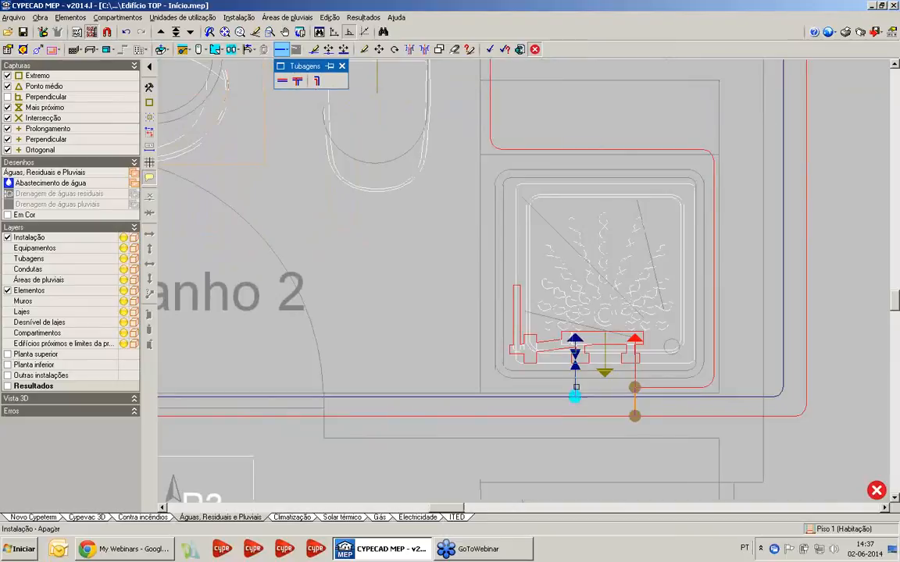
{"action": "scroll", "coordinate": [575, 396], "scroll_direction": "up", "scroll_amount": 5}
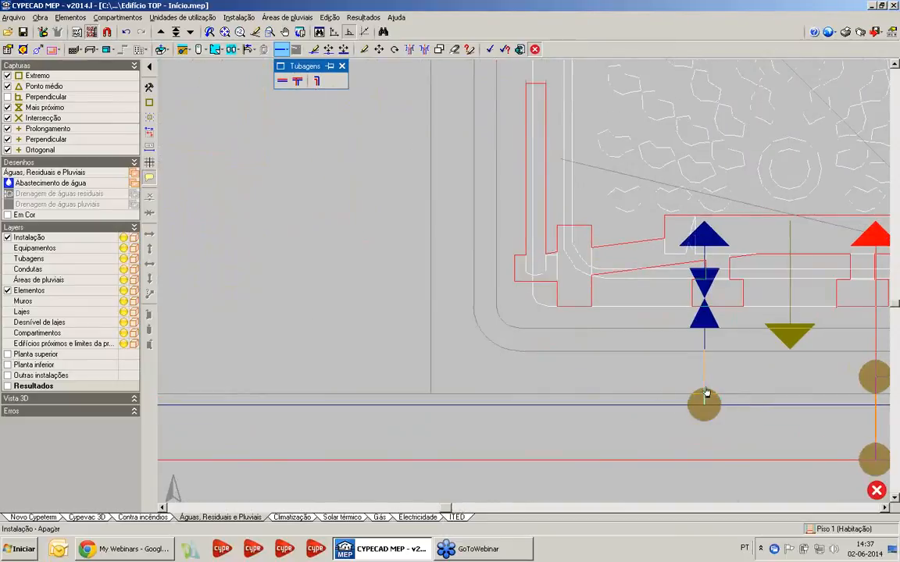
{"action": "scroll", "coordinate": [643, 372], "scroll_direction": "down", "scroll_amount": 4}
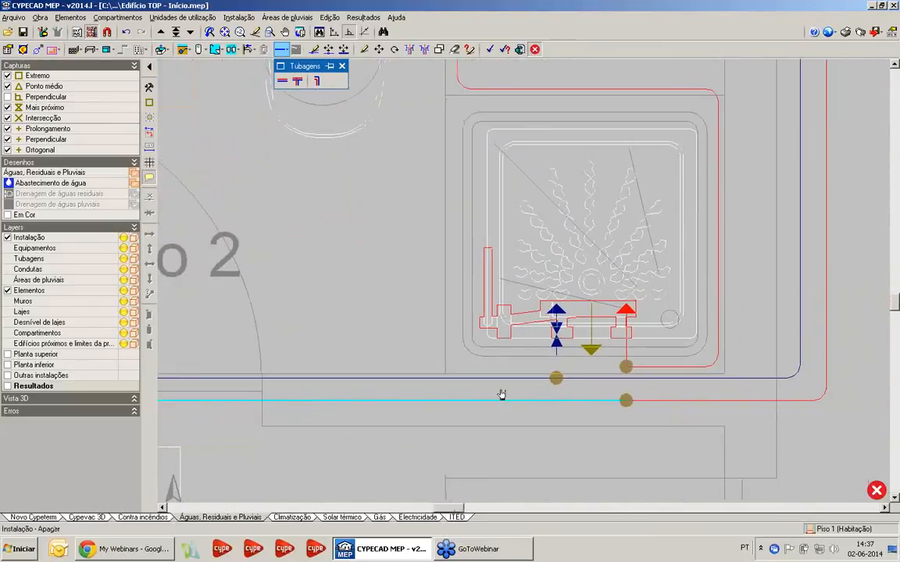
Run an Água fria horizontal pipe from the Q.Banho 2 cold-water end behind the toilet, down the duct wall and across to the shower's far side
{"action": "scroll", "coordinate": [501, 395], "scroll_direction": "down", "scroll_amount": 3}
{"action": "left_click", "coordinate": [283, 81]}
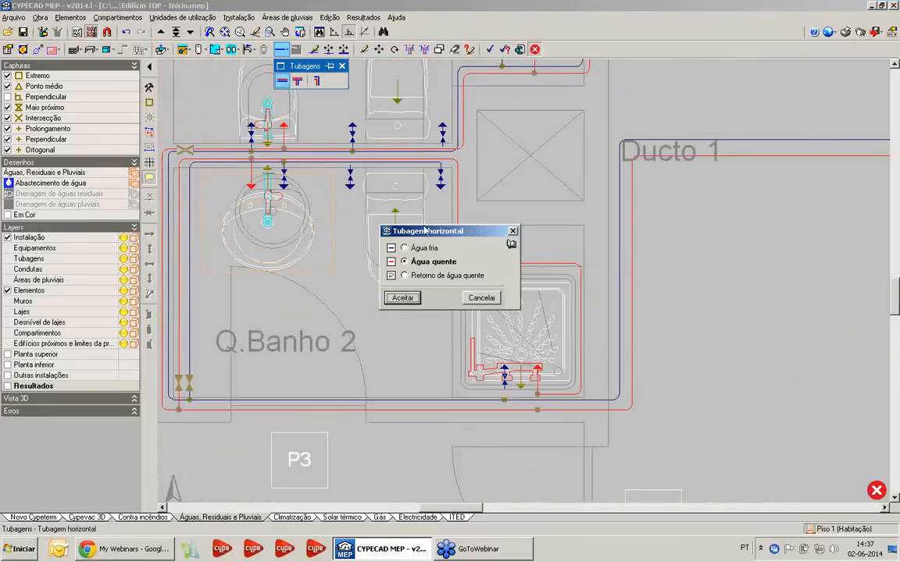
{"action": "left_click", "coordinate": [405, 248]}
{"action": "left_click", "coordinate": [403, 298]}
{"action": "scroll", "coordinate": [434, 122], "scroll_direction": "up", "scroll_amount": 3}
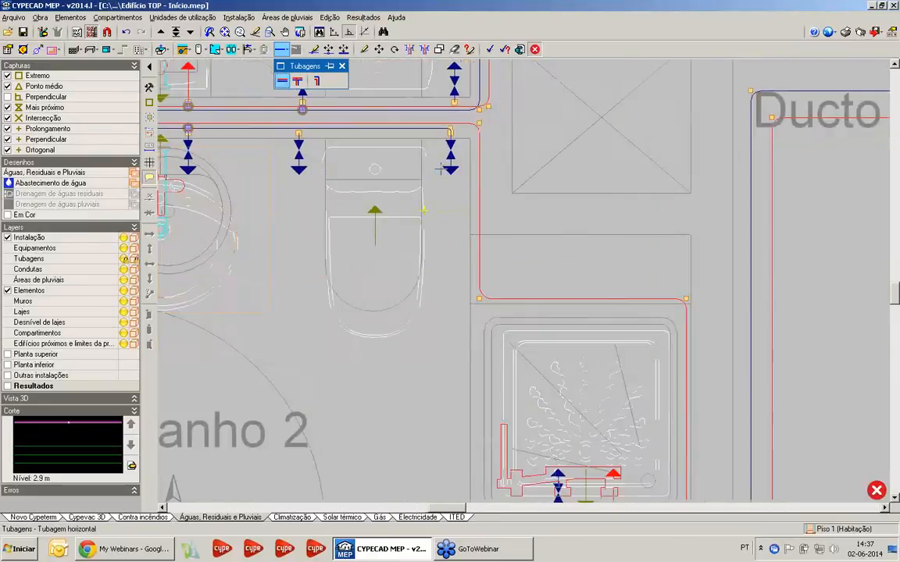
{"action": "left_click", "coordinate": [454, 117]}
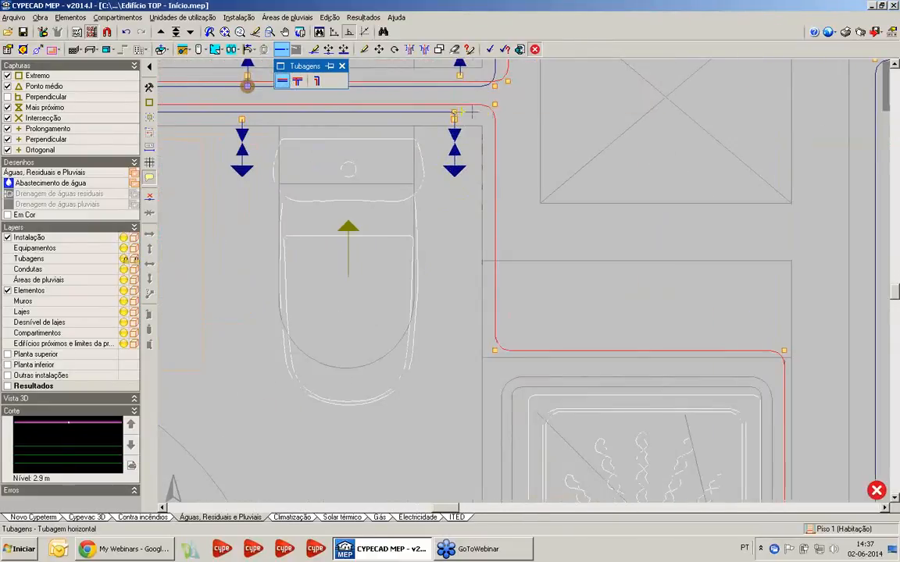
{"action": "scroll", "coordinate": [529, 267], "scroll_direction": "down", "scroll_amount": 1}
{"action": "middle_click_drag", "start_coordinate": [514, 313], "coordinate": [493, 184]}
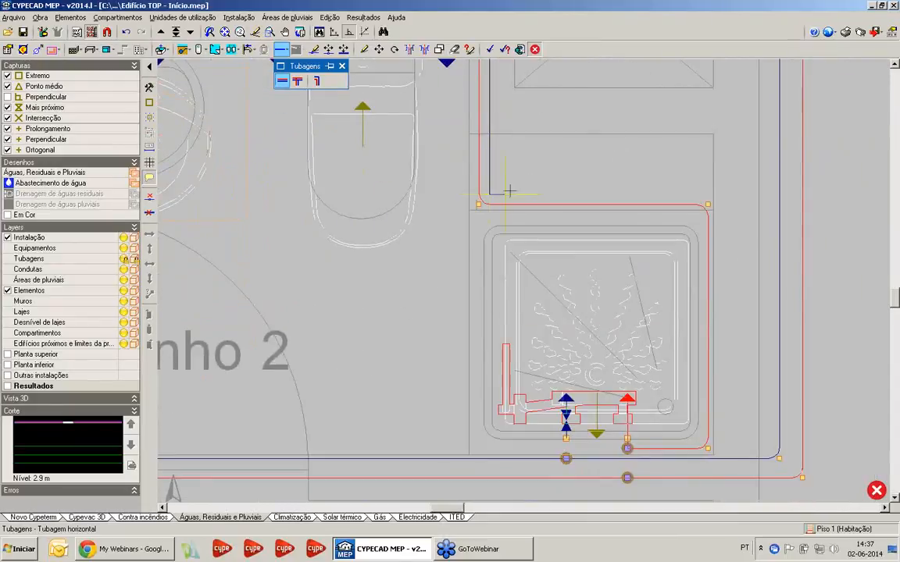
{"action": "left_click", "coordinate": [721, 190]}
Take the cold-water pipe around the outside of the Q.Banho 2 shower, parallel to the hot-water pipe, and connect it to the shower's cold inlet
{"action": "scroll", "coordinate": [728, 448], "scroll_direction": "up", "scroll_amount": 1}
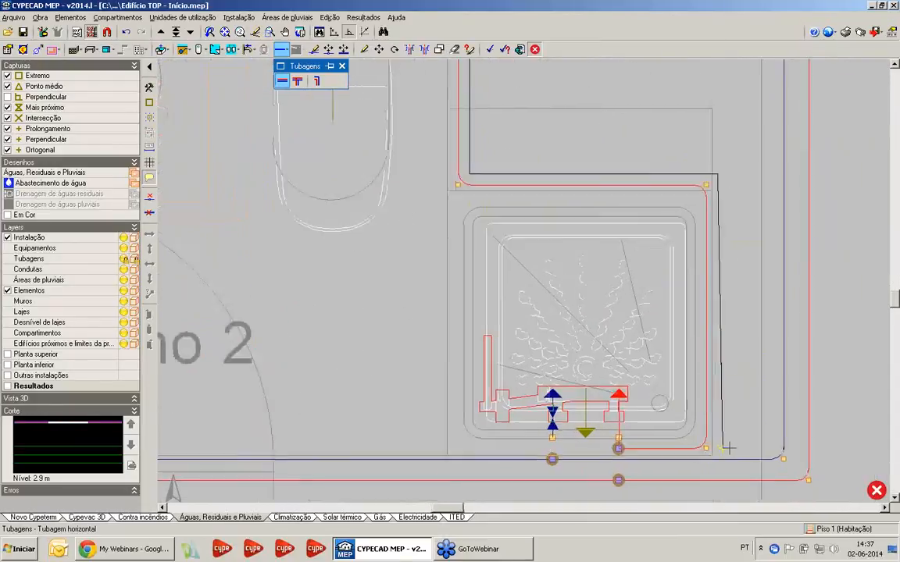
{"action": "scroll", "coordinate": [727, 447], "scroll_direction": "up", "scroll_amount": 3}
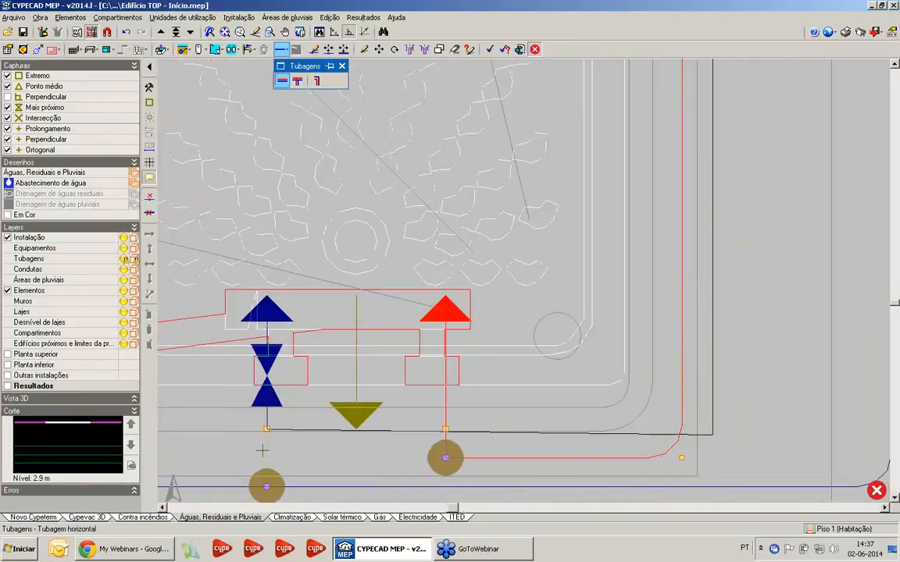
{"action": "scroll", "coordinate": [274, 442], "scroll_direction": "up", "scroll_amount": 3}
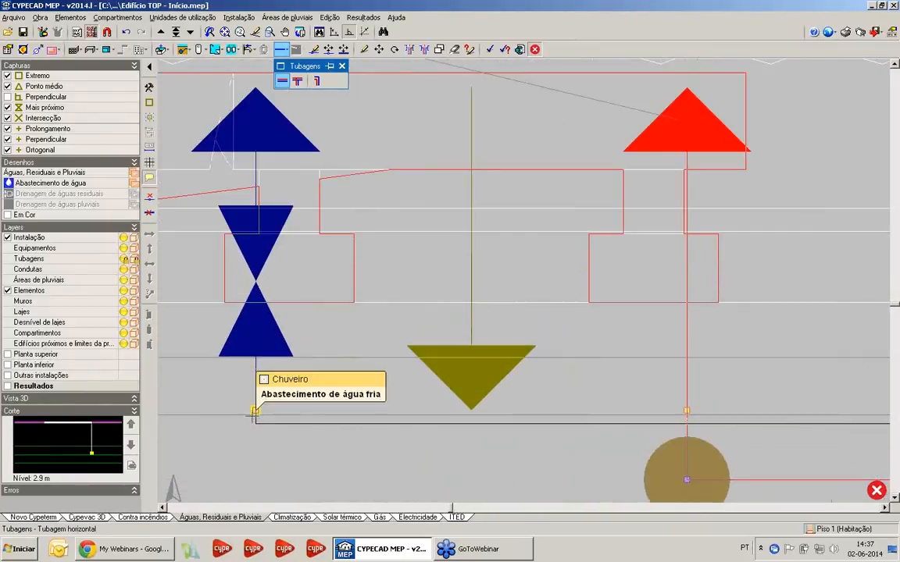
{"action": "scroll", "coordinate": [337, 346], "scroll_direction": "down", "scroll_amount": 5}
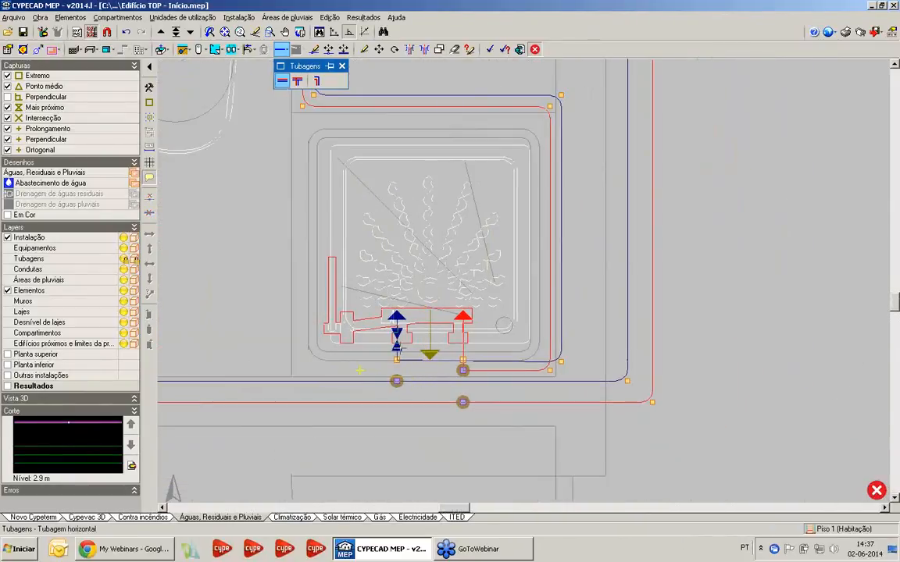
{"action": "middle_click_drag", "start_coordinate": [360, 371], "coordinate": [404, 345]}
Join the split segments of the main cold-water run and of the main hot-water run beside the Q.Banho 2 shower
{"action": "left_click", "coordinate": [238, 17]}
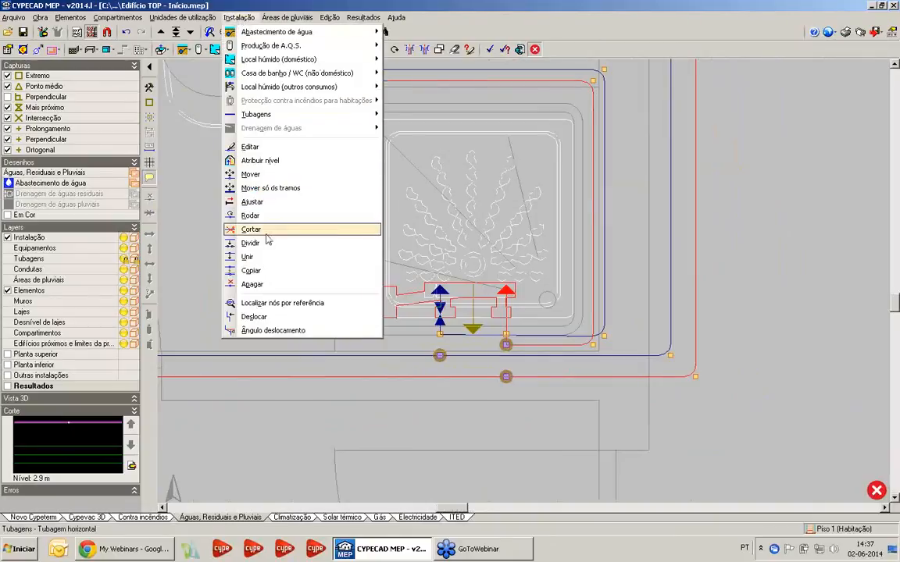
{"action": "left_click", "coordinate": [251, 257]}
{"action": "left_click", "coordinate": [381, 356]}
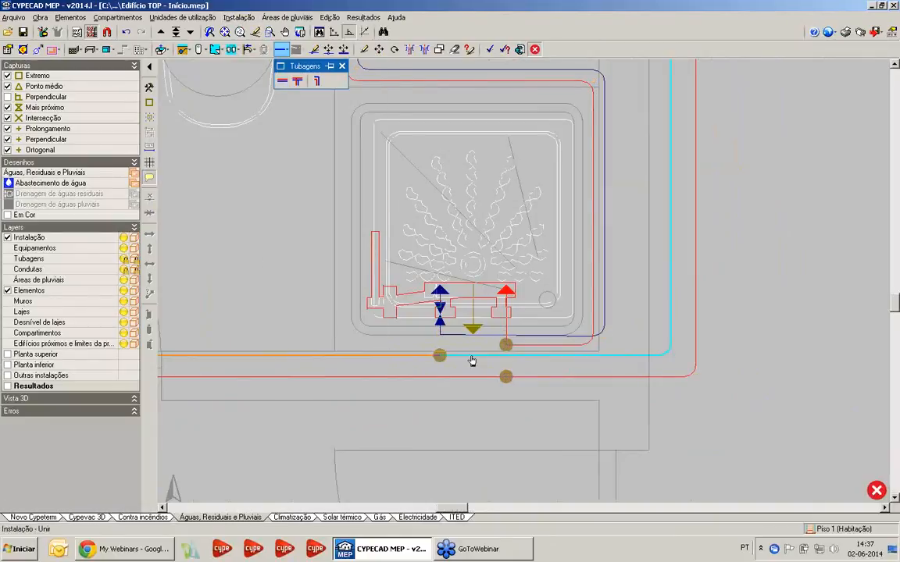
{"action": "left_click", "coordinate": [472, 357]}
{"action": "left_click", "coordinate": [489, 379]}
{"action": "left_click", "coordinate": [518, 377]}
{"action": "scroll", "coordinate": [394, 330], "scroll_direction": "down", "scroll_amount": 5}
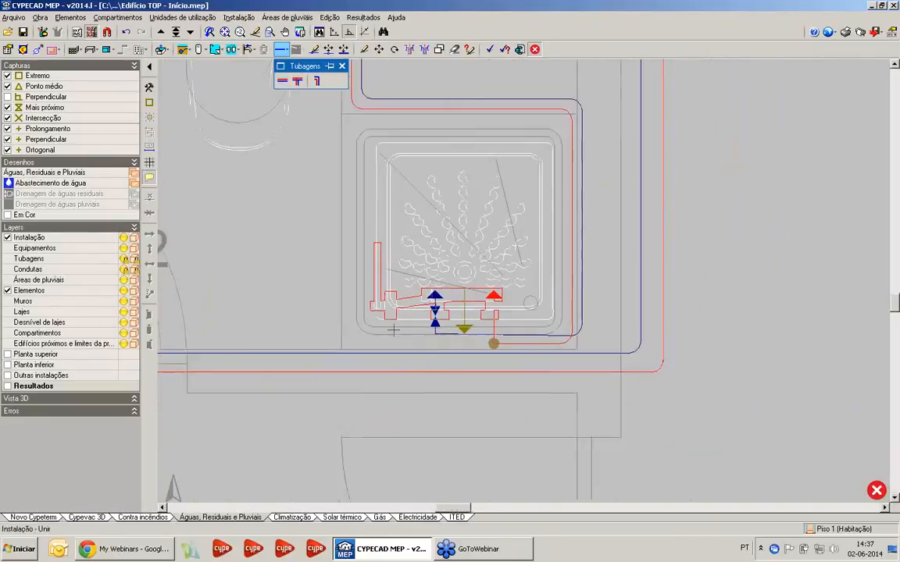
Review the pipe routes through Q.Banho 1 and Q.Banho 2 and follow the main runs past Ducto 2 to the Cozinha 1 fixtures
{"action": "middle_click_drag", "start_coordinate": [393, 330], "coordinate": [585, 299]}
{"action": "scroll", "coordinate": [594, 320], "scroll_direction": "down", "scroll_amount": 4}
{"action": "scroll", "coordinate": [450, 320], "scroll_direction": "up", "scroll_amount": 2}
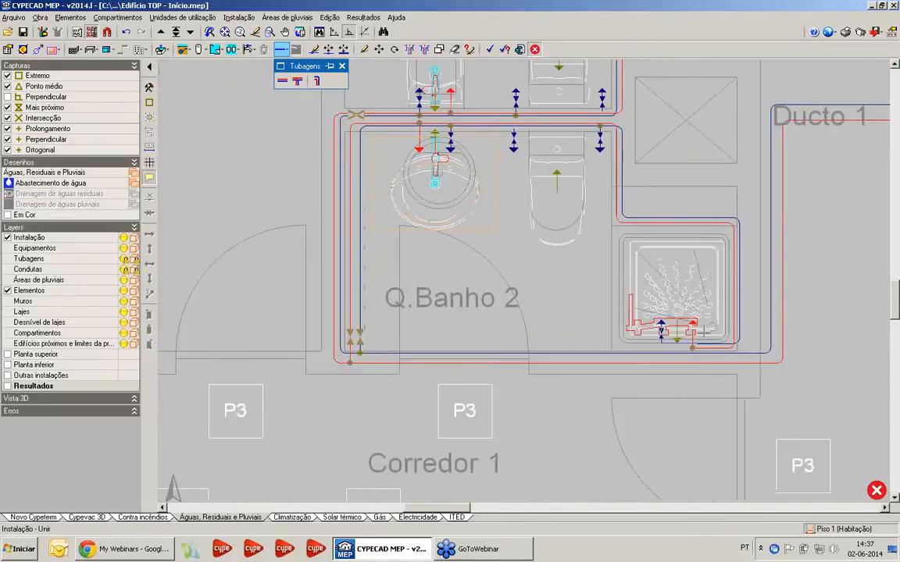
{"action": "middle_click_drag", "start_coordinate": [428, 259], "coordinate": [459, 481]}
{"action": "scroll", "coordinate": [459, 481], "scroll_direction": "down", "scroll_amount": 1}
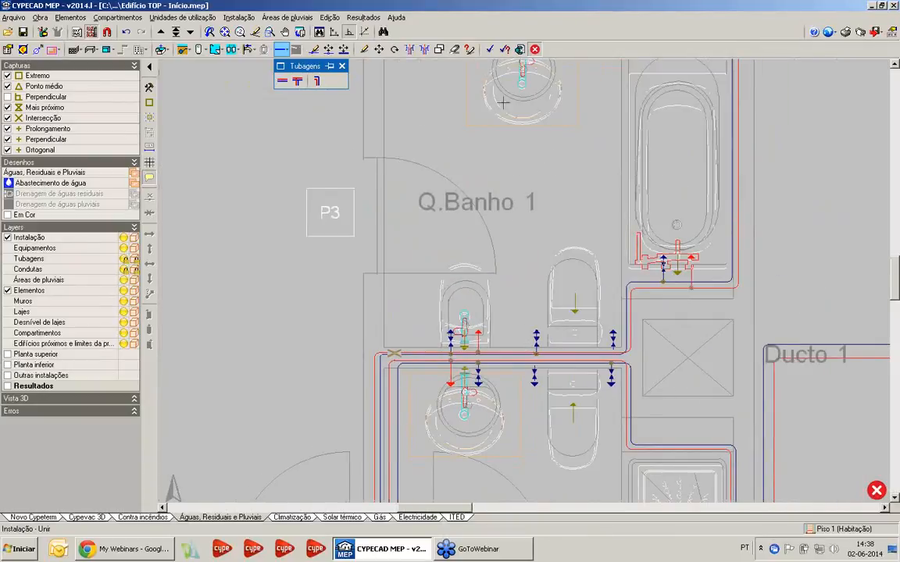
{"action": "scroll", "coordinate": [504, 102], "scroll_direction": "down", "scroll_amount": 5}
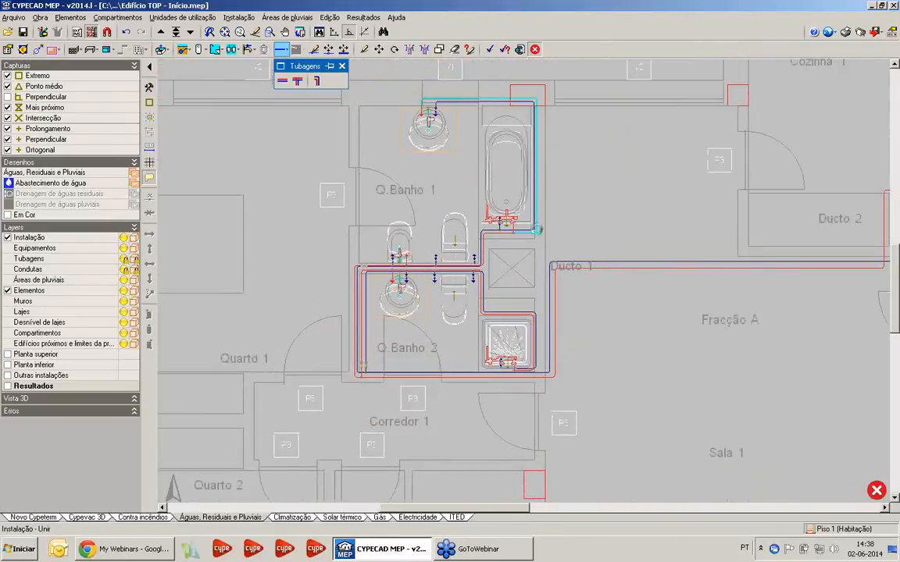
{"action": "scroll", "coordinate": [538, 231], "scroll_direction": "up", "scroll_amount": 1}
{"action": "middle_click_drag", "start_coordinate": [536, 245], "coordinate": [435, 279]}
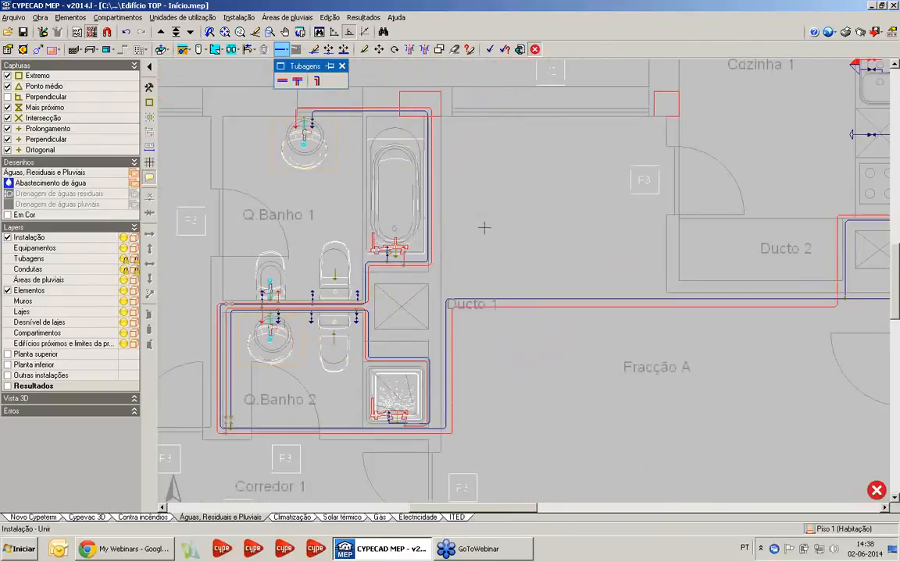
{"action": "scroll", "coordinate": [485, 229], "scroll_direction": "down", "scroll_amount": 1}
{"action": "middle_click_drag", "start_coordinate": [482, 237], "coordinate": [365, 234]}
{"action": "middle_click_drag", "start_coordinate": [630, 300], "coordinate": [502, 300]}
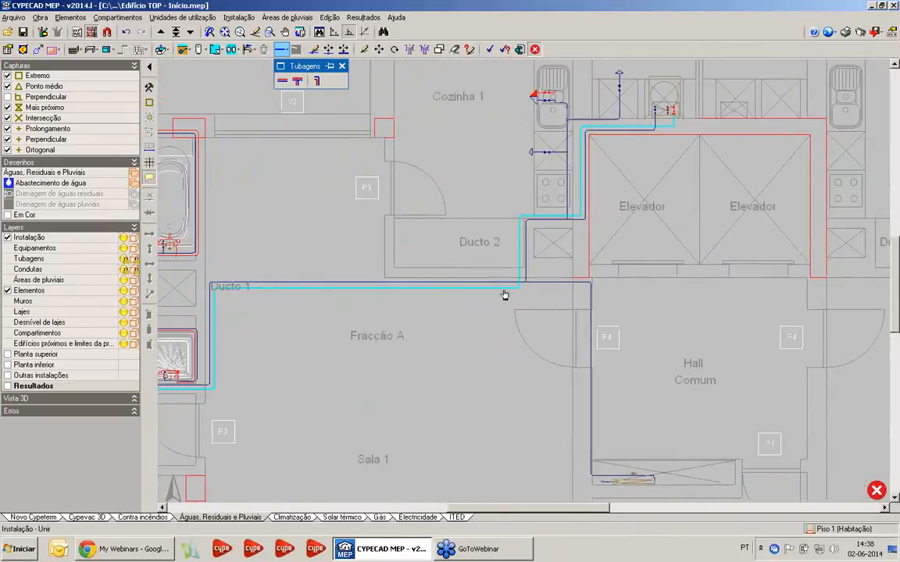
{"action": "middle_click_drag", "start_coordinate": [494, 346], "coordinate": [470, 340]}
{"action": "scroll", "coordinate": [544, 300], "scroll_direction": "up", "scroll_amount": 1}
{"action": "middle_click_drag", "start_coordinate": [542, 303], "coordinate": [513, 415]}
{"action": "scroll", "coordinate": [521, 285], "scroll_direction": "up", "scroll_amount": 3}
{"action": "scroll", "coordinate": [514, 414], "scroll_direction": "down", "scroll_amount": 4}
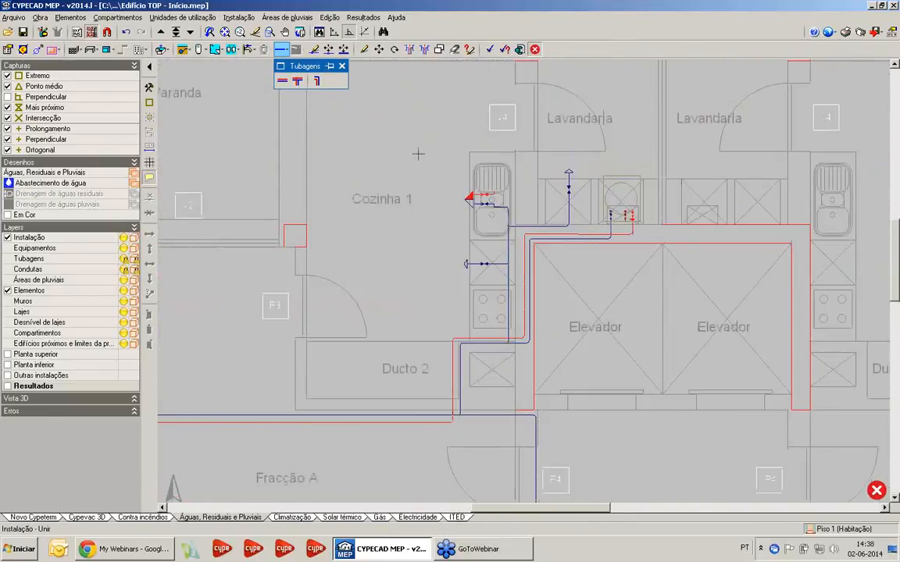
{"action": "scroll", "coordinate": [410, 216], "scroll_direction": "up", "scroll_amount": 1}
{"action": "scroll", "coordinate": [539, 309], "scroll_direction": "up", "scroll_amount": 2}
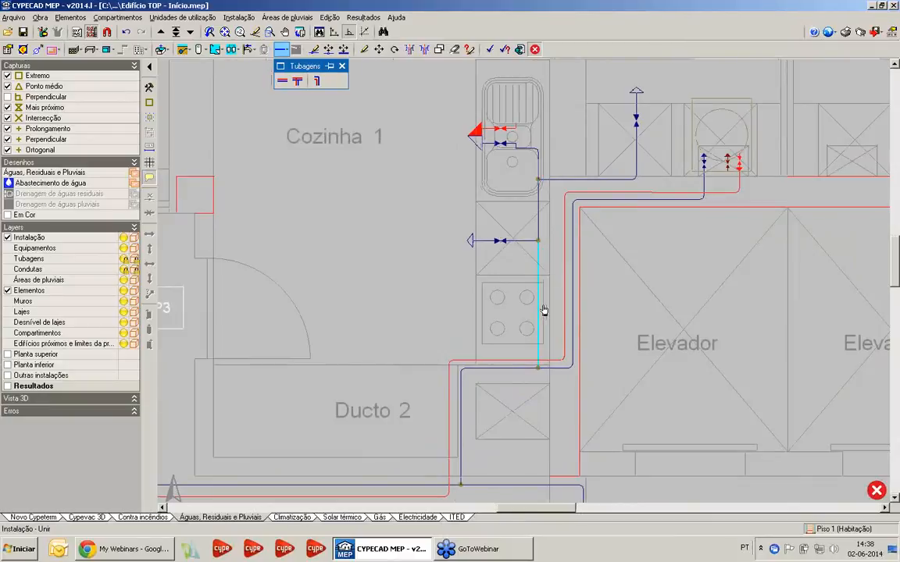
{"action": "scroll", "coordinate": [534, 307], "scroll_direction": "up", "scroll_amount": 2}
{"action": "middle_click_drag", "start_coordinate": [524, 298], "coordinate": [493, 308]}
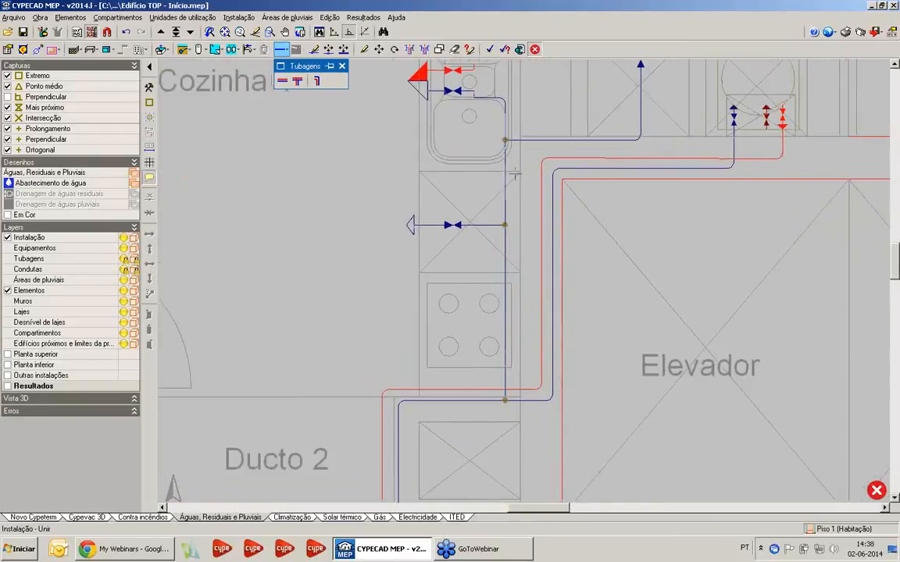
Draw an Água quente horizontal pipe from the hot-water run near Ducto 2, behind the Cozinha 1 hob, to the kitchen sink's hot connection
{"action": "left_click", "coordinate": [281, 81]}
{"action": "left_click", "coordinate": [419, 261]}
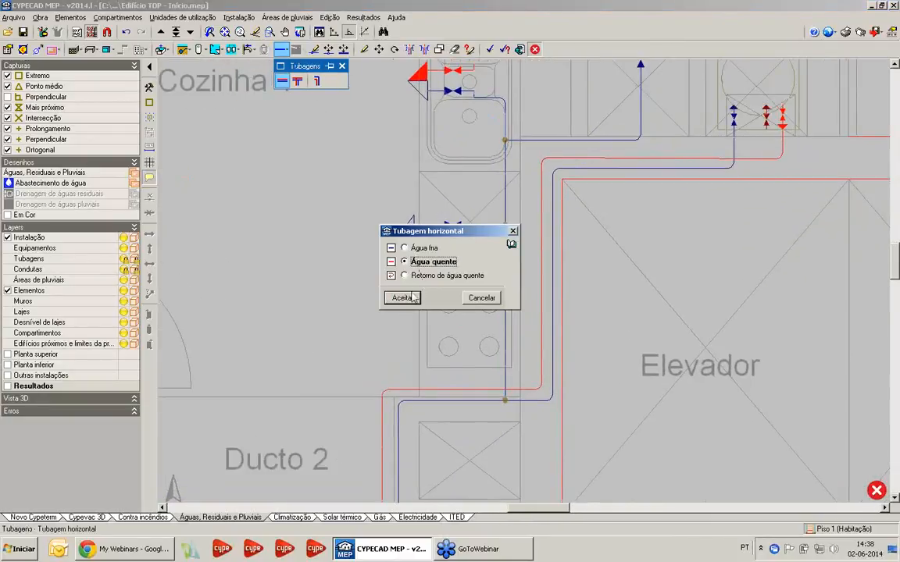
{"action": "left_click", "coordinate": [402, 297]}
{"action": "scroll", "coordinate": [507, 323], "scroll_direction": "up", "scroll_amount": 1}
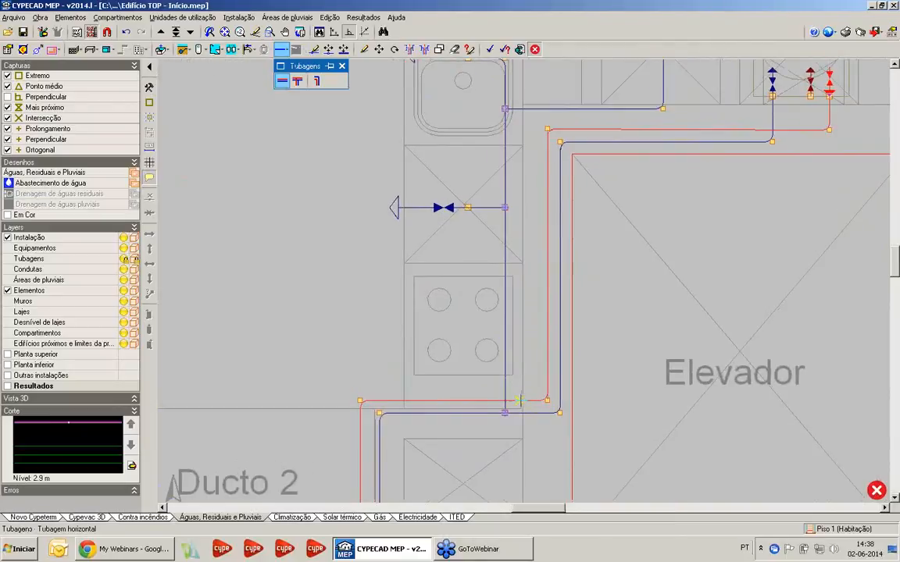
{"action": "left_click", "coordinate": [519, 401]}
{"action": "middle_click_drag", "start_coordinate": [521, 213], "coordinate": [531, 351]}
{"action": "scroll", "coordinate": [531, 193], "scroll_direction": "up", "scroll_amount": 2}
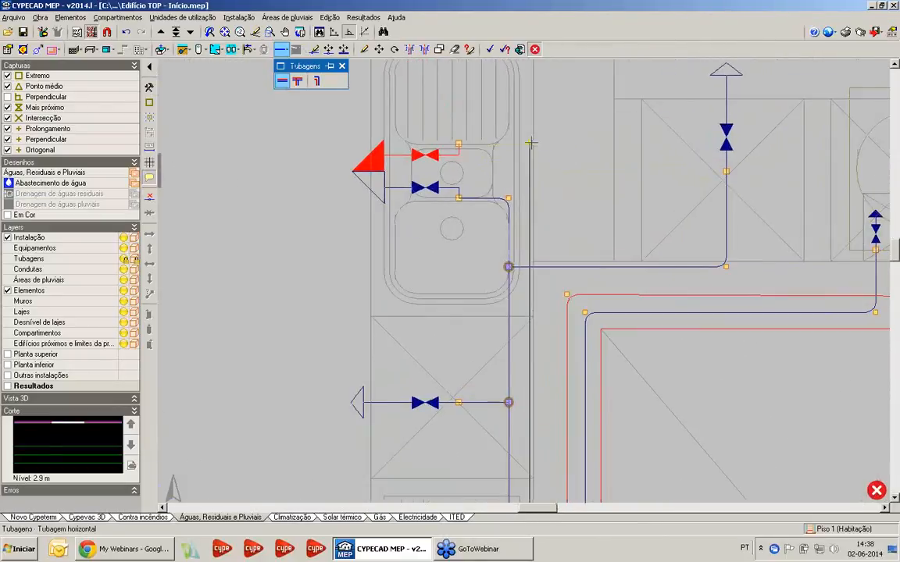
{"action": "left_click", "coordinate": [459, 145]}
{"action": "right_click", "coordinate": [462, 146]}
{"action": "scroll", "coordinate": [590, 223], "scroll_direction": "down", "scroll_amount": 4}
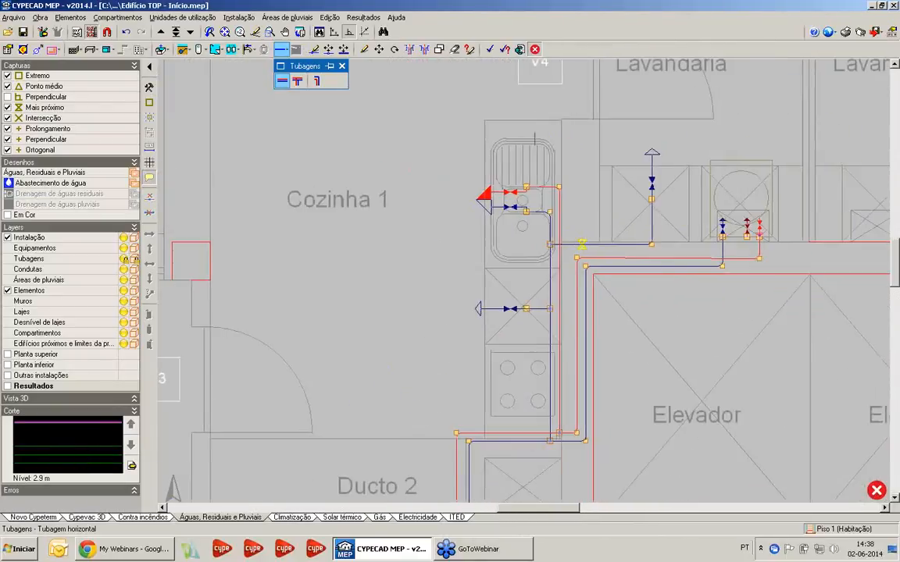
Place vertical Válvula de local húmido valves on the Cozinha 1 cold- and hot-water branches beside the hob
{"action": "middle_click_drag", "start_coordinate": [445, 256], "coordinate": [373, 133]}
{"action": "scroll", "coordinate": [373, 133], "scroll_direction": "up", "scroll_amount": 1}
{"action": "left_click", "coordinate": [239, 17]}
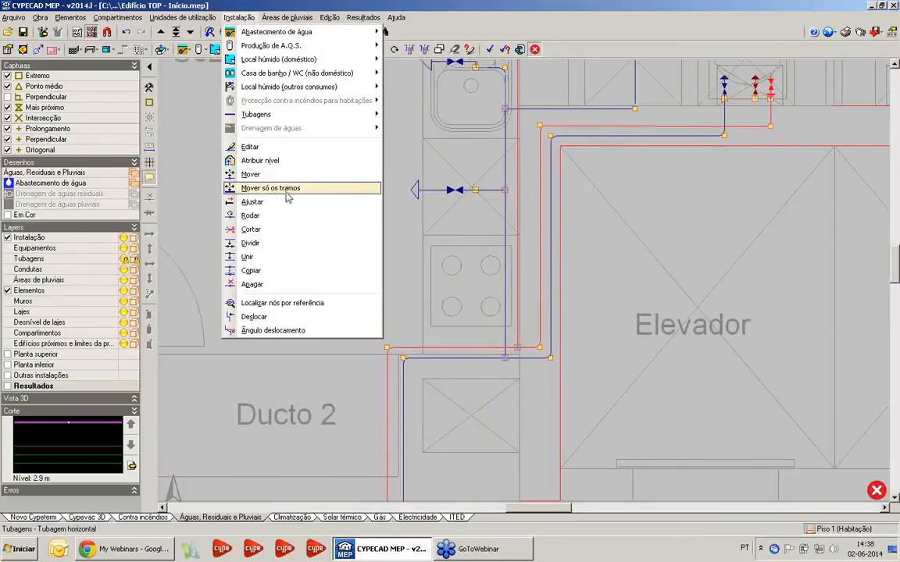
{"action": "mouse_move", "coordinate": [249, 34]}
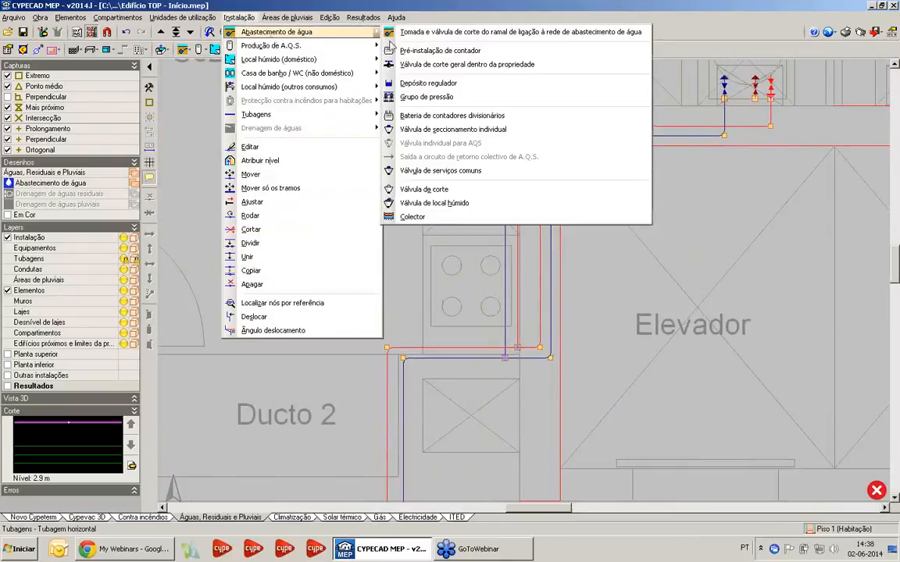
{"action": "left_click", "coordinate": [424, 203]}
{"action": "scroll", "coordinate": [555, 312], "scroll_direction": "up", "scroll_amount": 2}
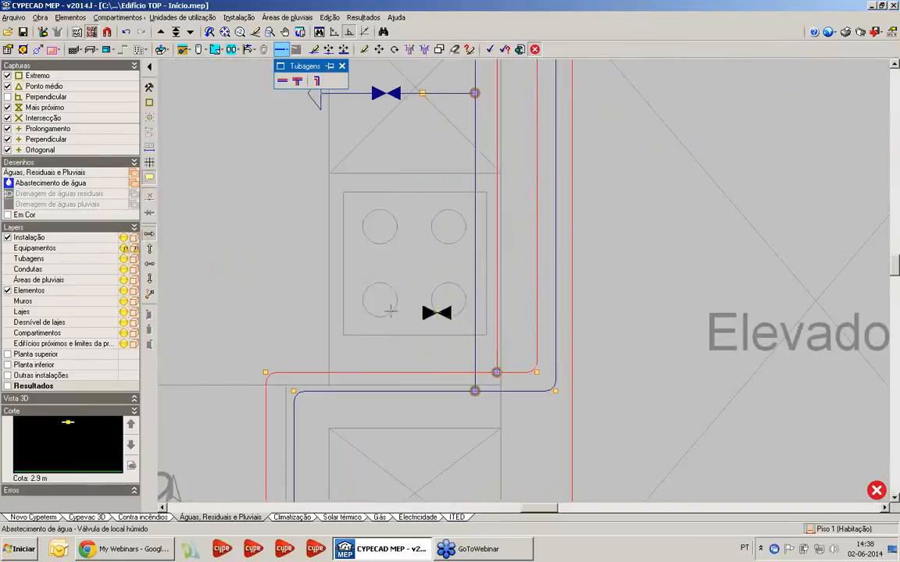
{"action": "left_click", "coordinate": [475, 331]}
{"action": "scroll", "coordinate": [464, 450], "scroll_direction": "down", "scroll_amount": 2}
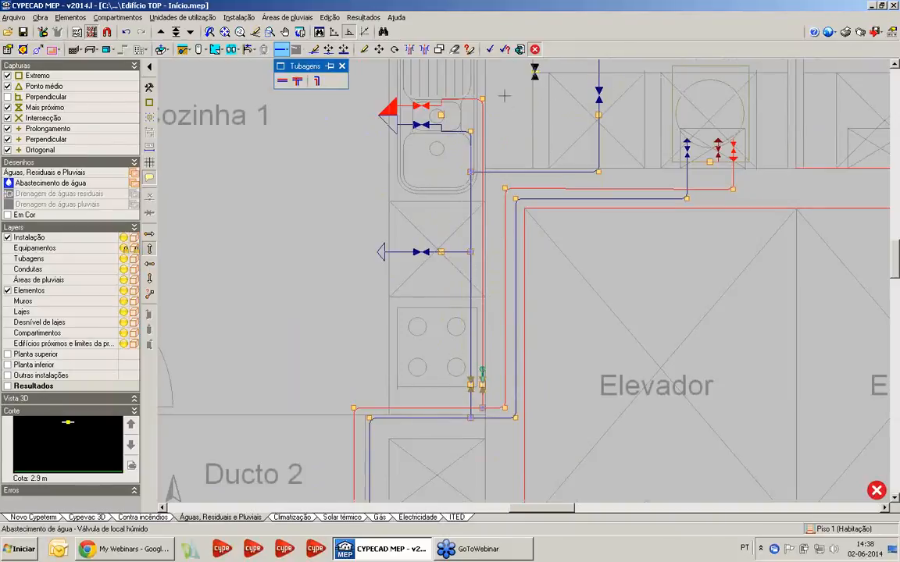
{"action": "scroll", "coordinate": [374, 135], "scroll_direction": "down", "scroll_amount": 3}
{"action": "middle_click_drag", "start_coordinate": [339, 200], "coordinate": [328, 104]}
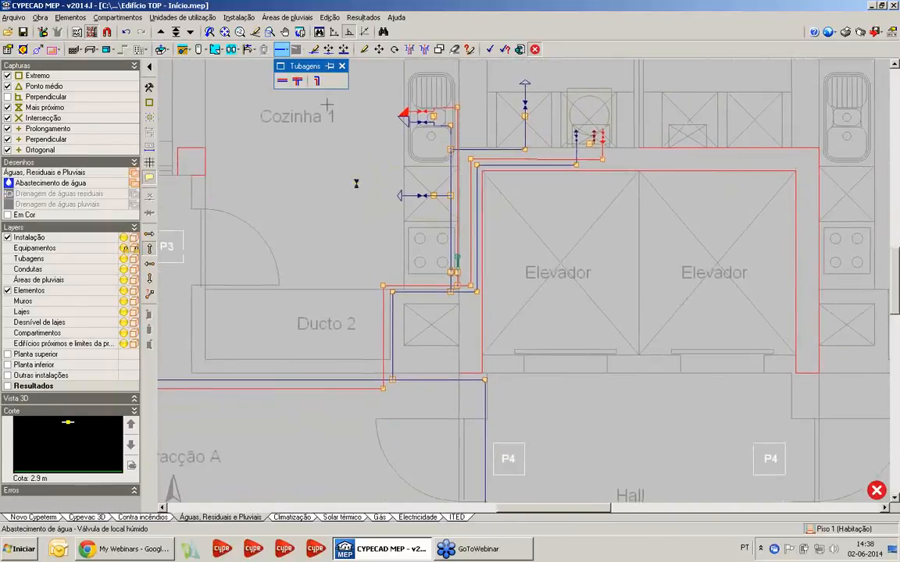
Place a horizontal Válvula de seccionamento individual on the Fracção A cold-water supply, between the Ducto 2 branch and the Hall Comum corner
{"action": "left_click", "coordinate": [238, 17]}
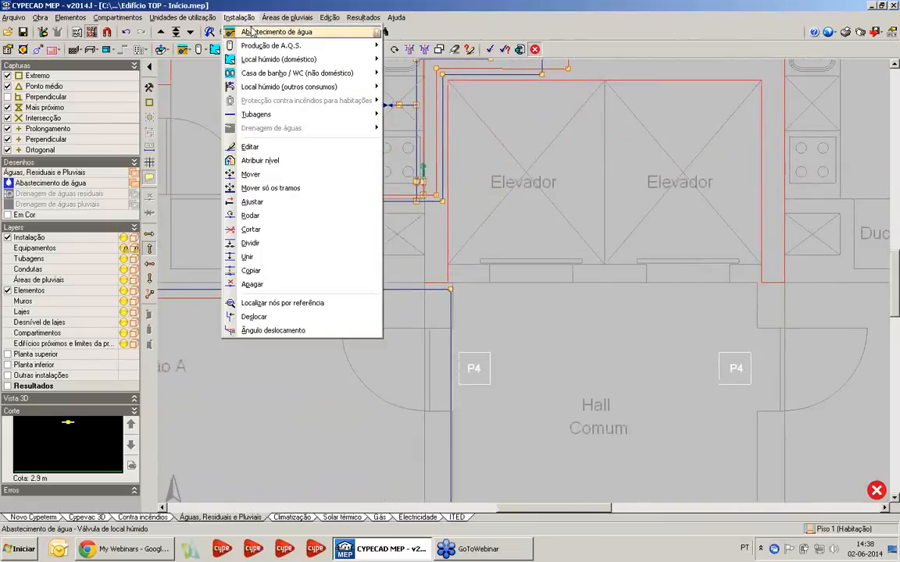
{"action": "mouse_move", "coordinate": [259, 35]}
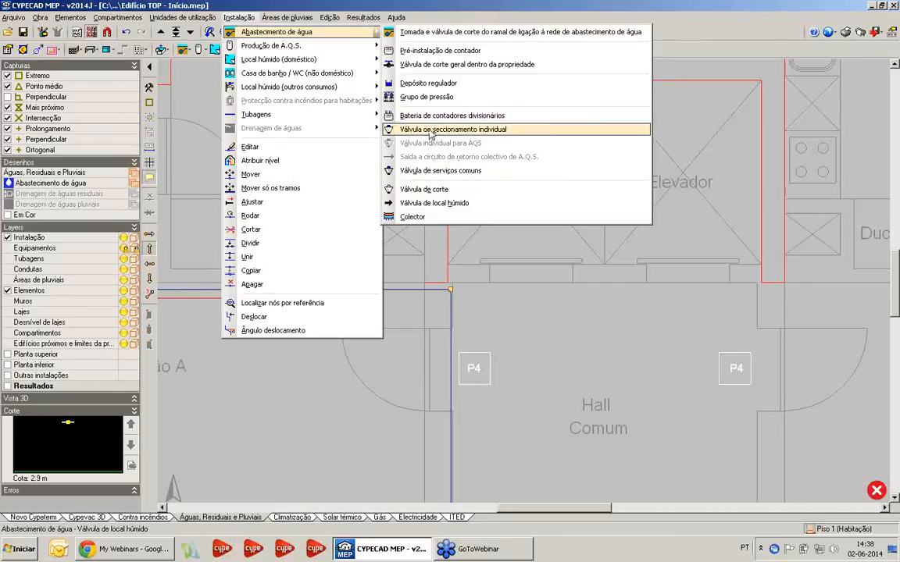
{"action": "left_click", "coordinate": [390, 129]}
{"action": "scroll", "coordinate": [405, 291], "scroll_direction": "up", "scroll_amount": 3}
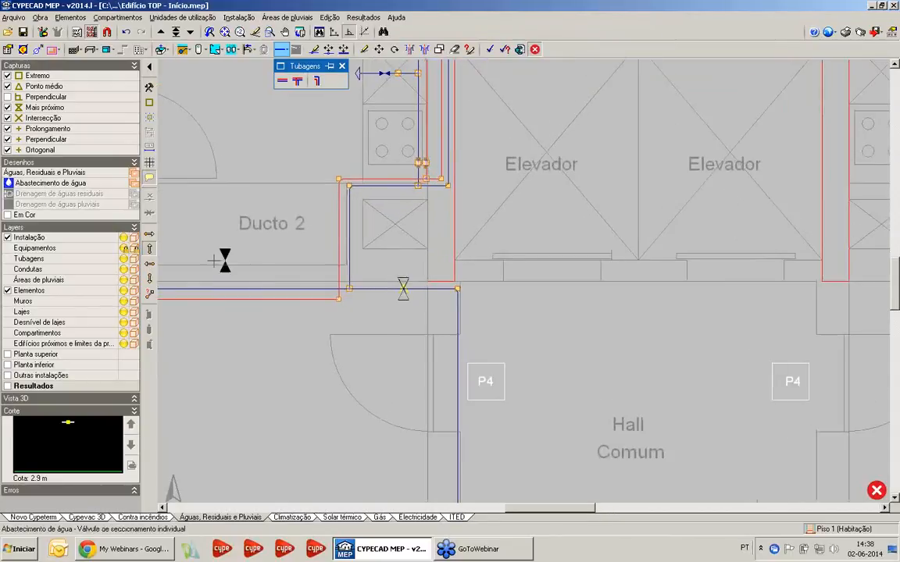
{"action": "left_click", "coordinate": [149, 264]}
{"action": "left_click", "coordinate": [409, 290]}
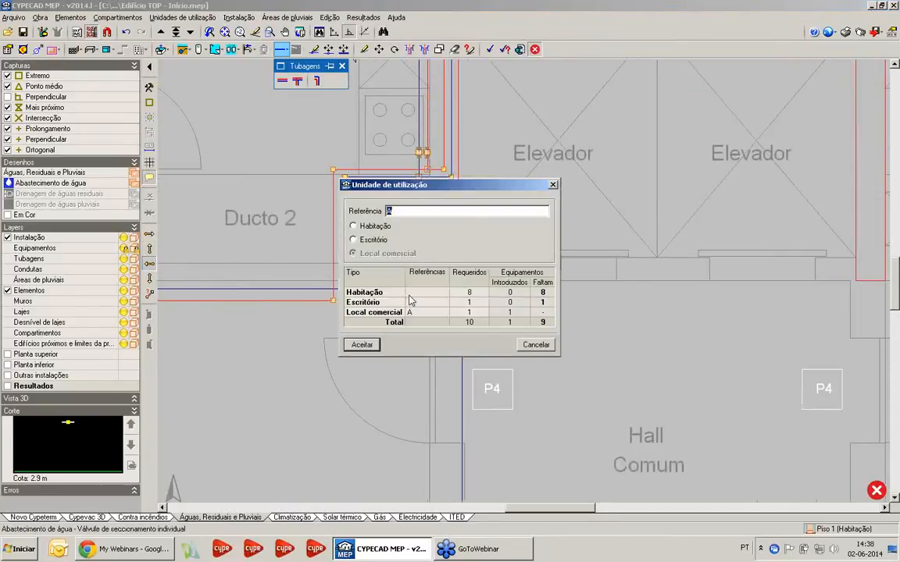
Assign the individual shut-off valve to a Habitação unit with a 1º Andar reference
{"action": "left_click", "coordinate": [378, 227]}
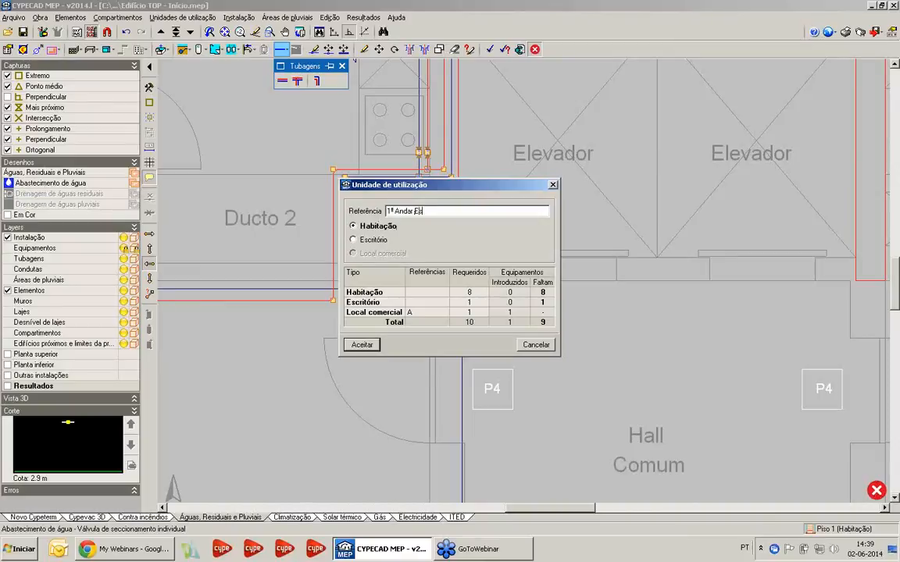
{"action": "left_click", "coordinate": [372, 346]}
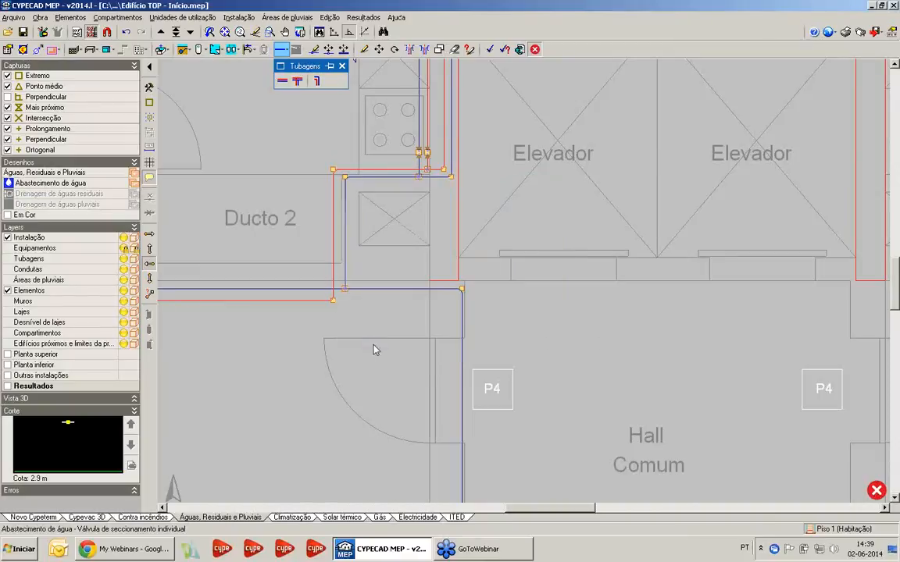
{"action": "scroll", "coordinate": [343, 310], "scroll_direction": "down", "scroll_amount": 2}
{"action": "scroll", "coordinate": [346, 311], "scroll_direction": "down", "scroll_amount": 4}
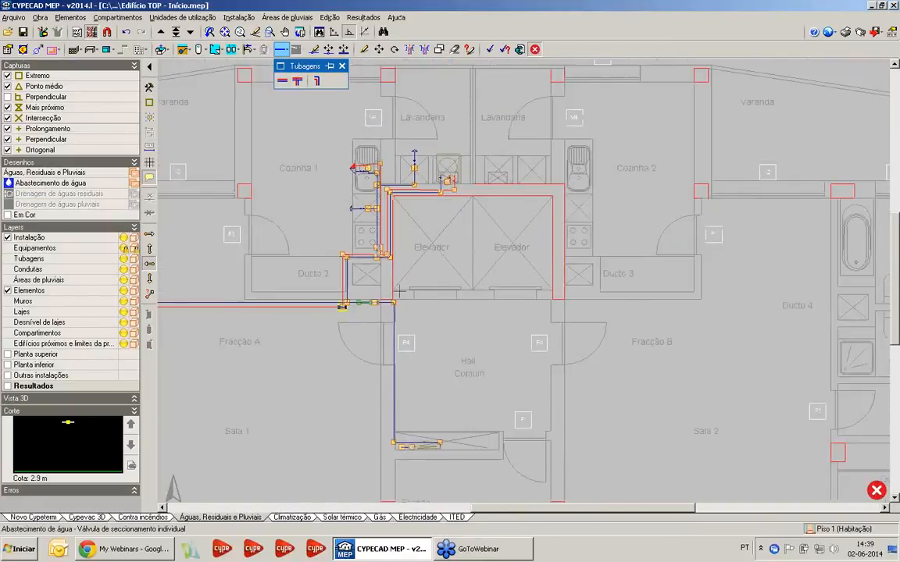
Open the project Edifício TOP from the file manager in place of the current Edifício TOP - Início project
{"action": "scroll", "coordinate": [383, 327], "scroll_direction": "down", "scroll_amount": 3}
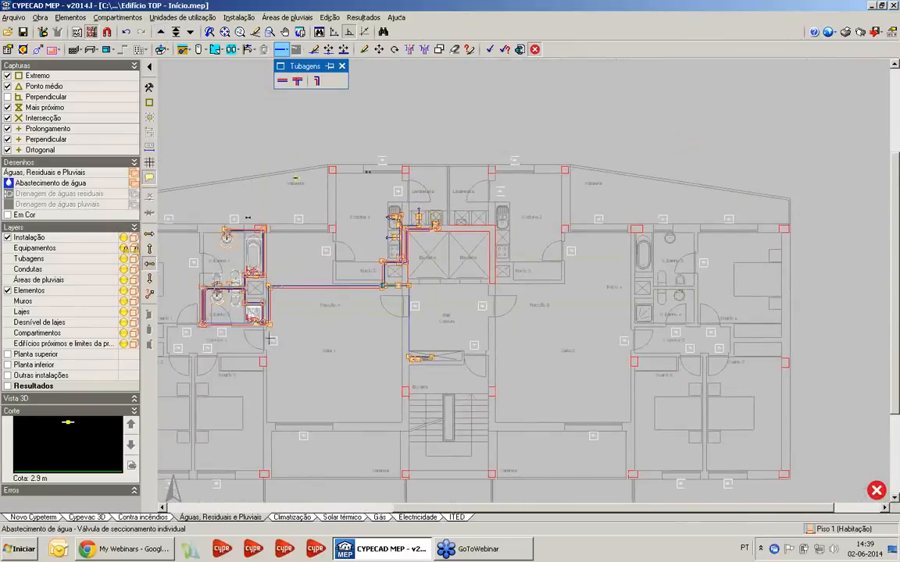
{"action": "scroll", "coordinate": [362, 286], "scroll_direction": "up", "scroll_amount": 4}
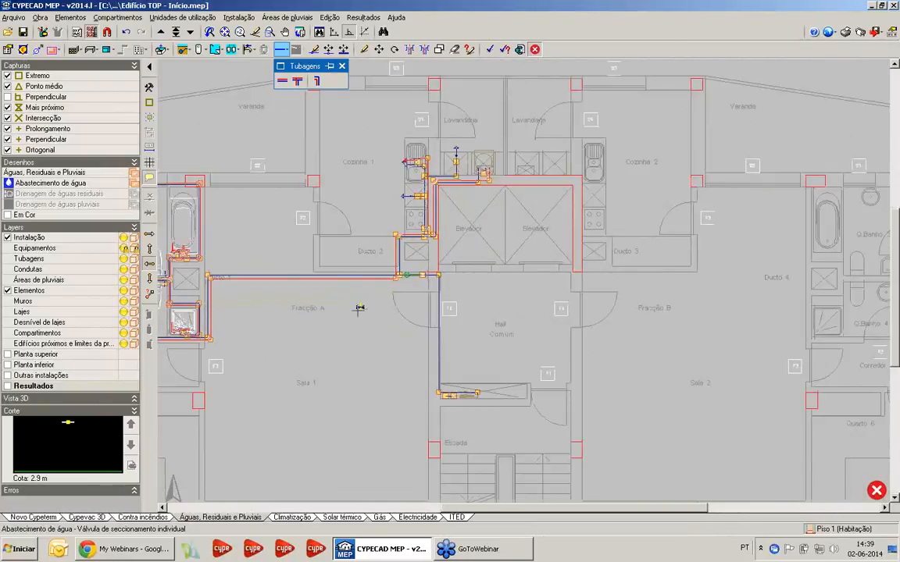
{"action": "scroll", "coordinate": [457, 309], "scroll_direction": "down", "scroll_amount": 2}
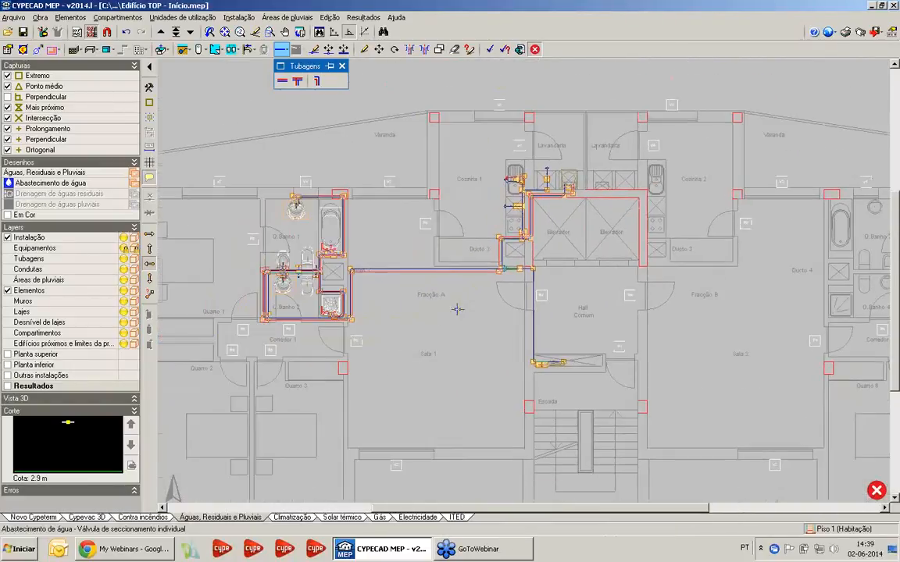
{"action": "left_click", "coordinate": [14, 18]}
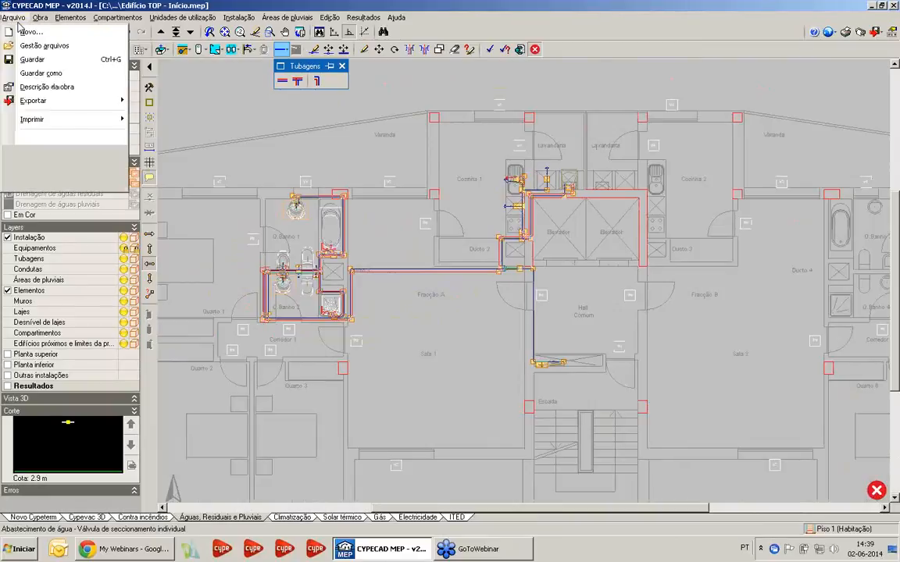
{"action": "left_click", "coordinate": [39, 46]}
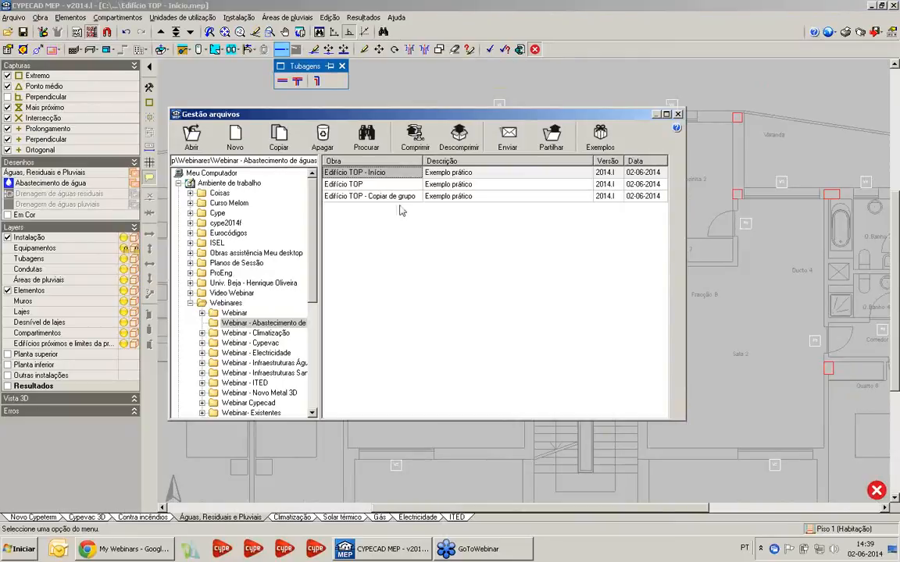
{"action": "double_click", "coordinate": [340, 172]}
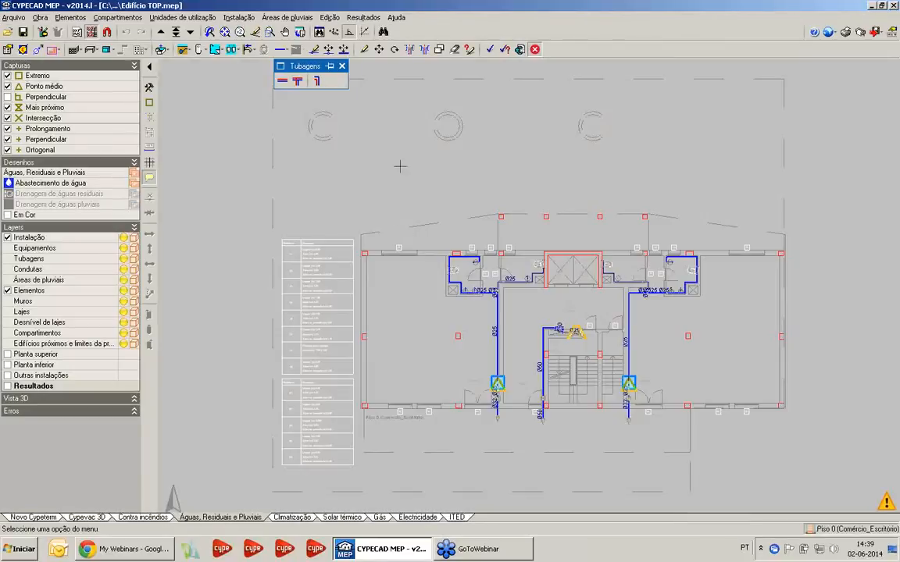
Calculate the water supply installation of the opened project
{"action": "left_click", "coordinate": [363, 17]}
{"action": "left_click", "coordinate": [367, 31]}
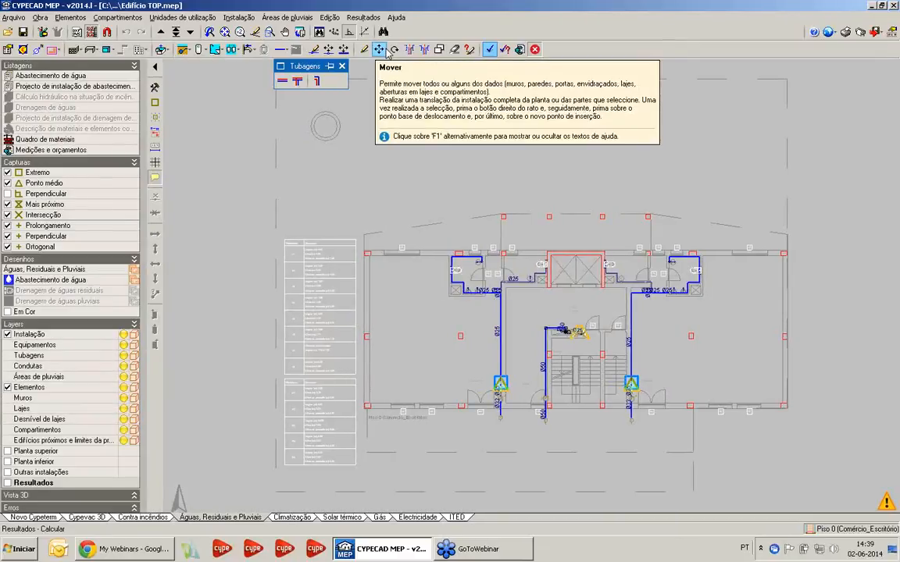
{"action": "scroll", "coordinate": [383, 320], "scroll_direction": "up", "scroll_amount": 3}
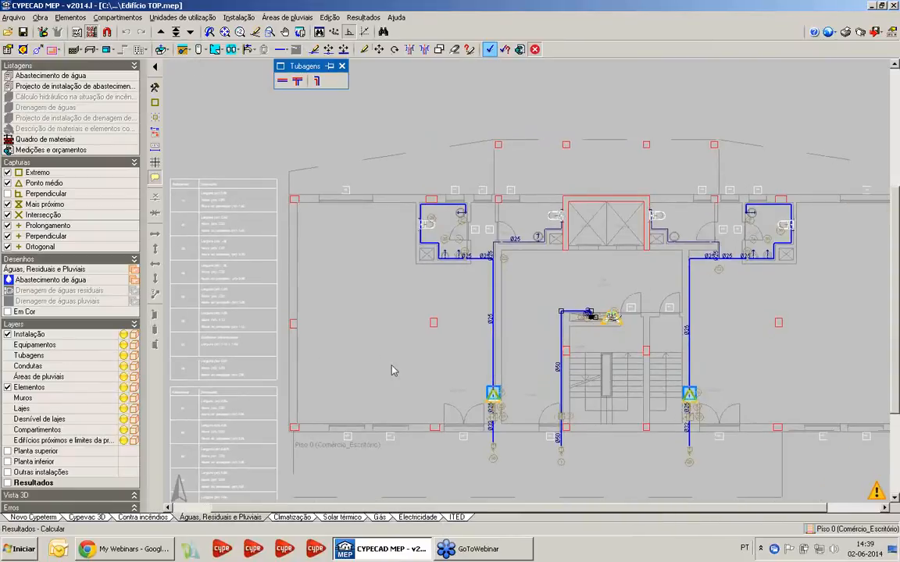
{"action": "scroll", "coordinate": [393, 370], "scroll_direction": "up", "scroll_amount": 5}
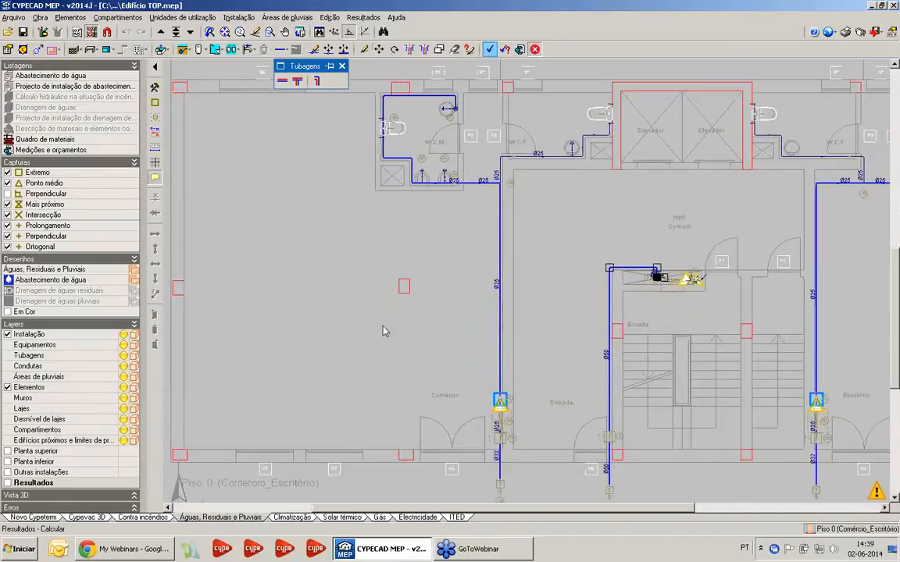
Examine the calculation results on Piso 0, including the Comércio branch, its mains connection valve and the introduction pipe beside the stairs
{"action": "mouse_move", "coordinate": [505, 318]}
{"action": "mouse_move", "coordinate": [464, 109]}
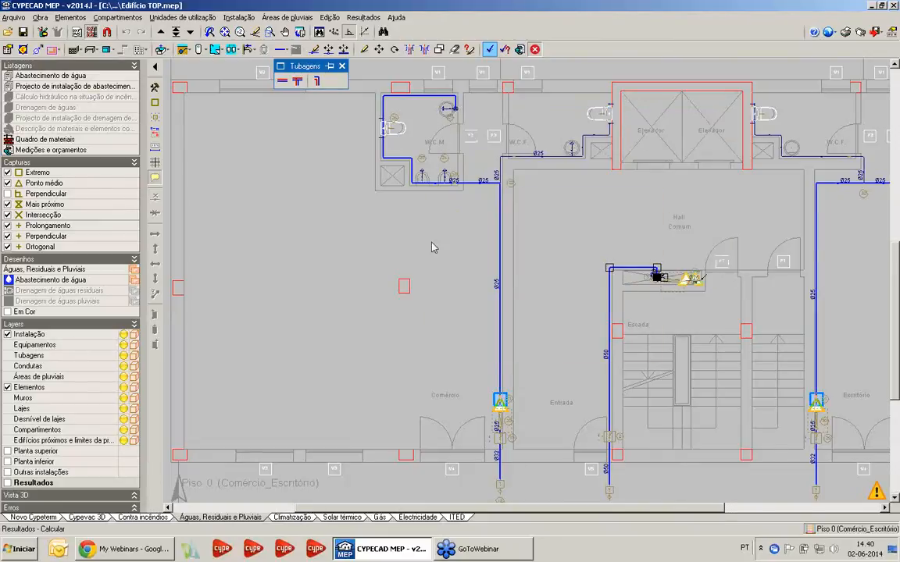
{"action": "scroll", "coordinate": [432, 249], "scroll_direction": "down", "scroll_amount": 2}
{"action": "mouse_move", "coordinate": [483, 392]}
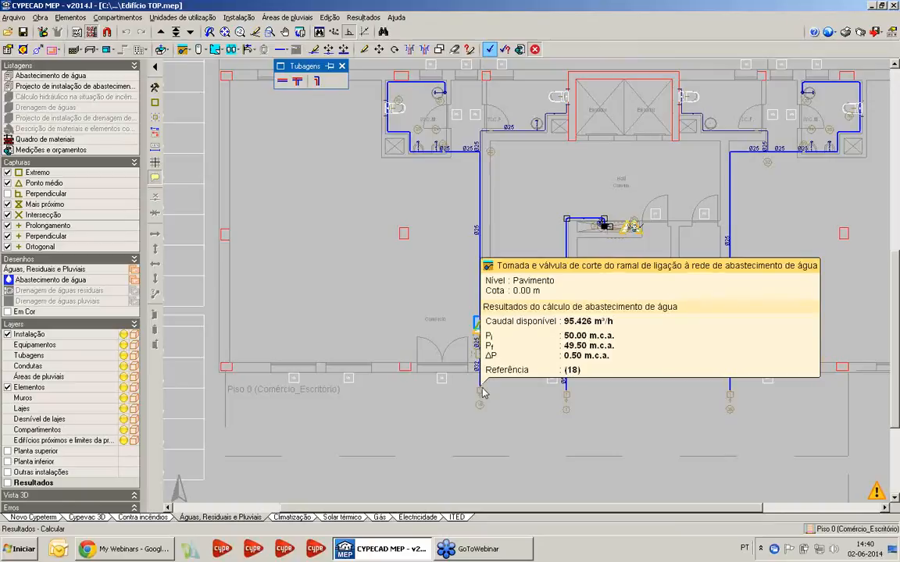
{"action": "scroll", "coordinate": [483, 393], "scroll_direction": "up", "scroll_amount": 3}
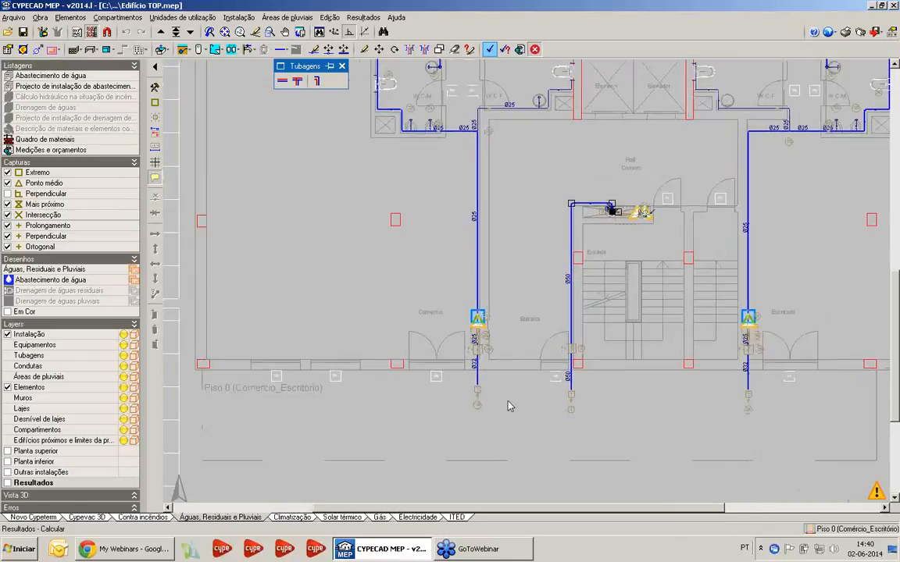
{"action": "mouse_move", "coordinate": [597, 270]}
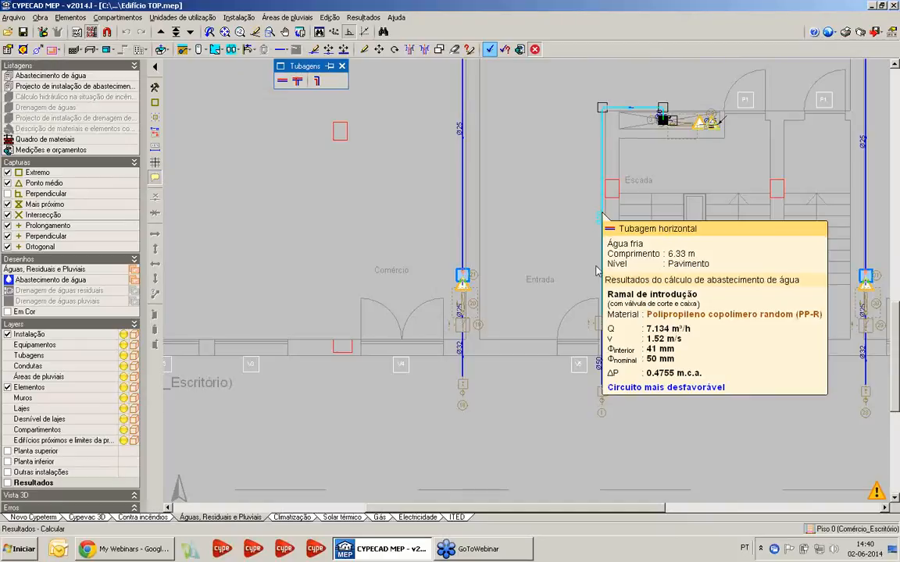
{"action": "scroll", "coordinate": [638, 246], "scroll_direction": "down", "scroll_amount": 1}
{"action": "middle_click_drag", "start_coordinate": [638, 246], "coordinate": [595, 349]}
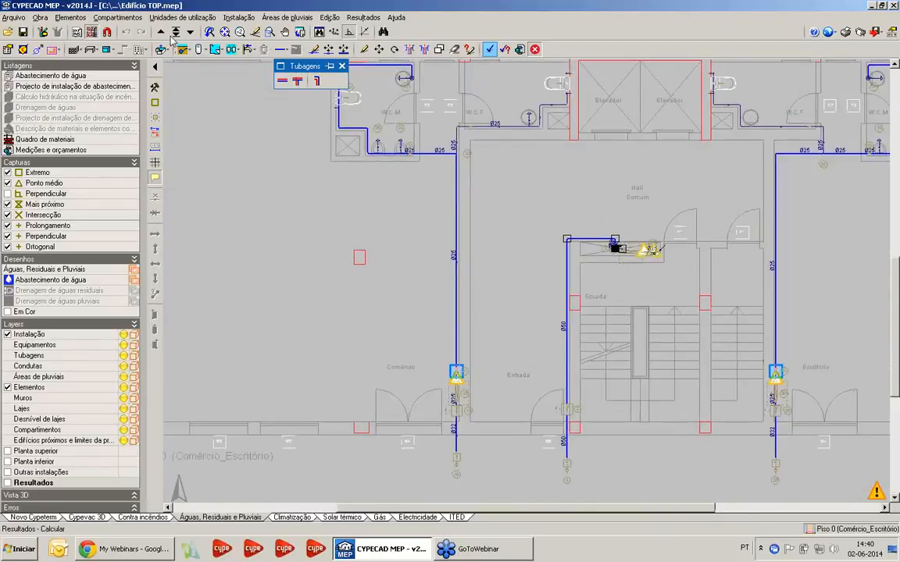
Go up to Piso 1 and examine the sized cold- and hot-water pipes of Fracção A and Fracção B
{"action": "left_click", "coordinate": [162, 33]}
{"action": "scroll", "coordinate": [375, 285], "scroll_direction": "down", "scroll_amount": 3}
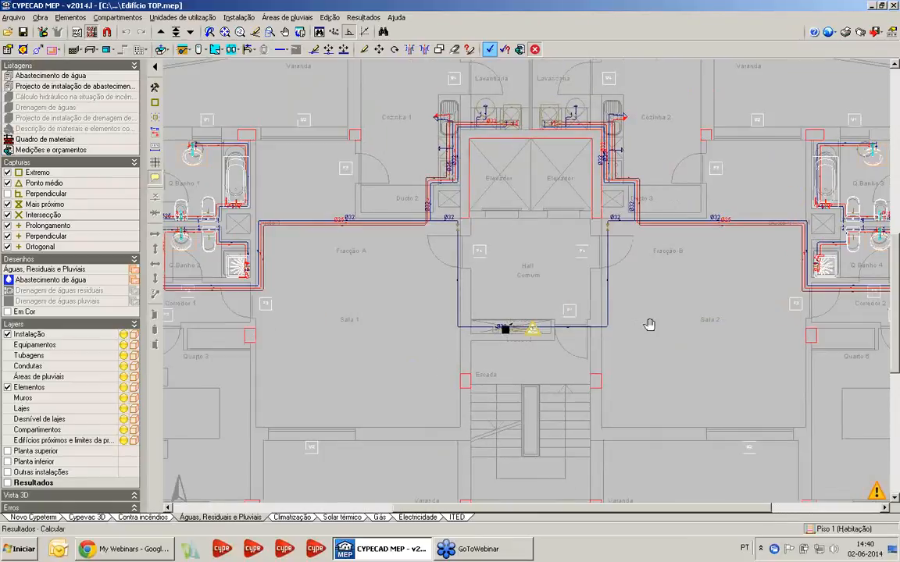
{"action": "middle_click_drag", "start_coordinate": [650, 324], "coordinate": [494, 366]}
{"action": "mouse_move", "coordinate": [668, 314]}
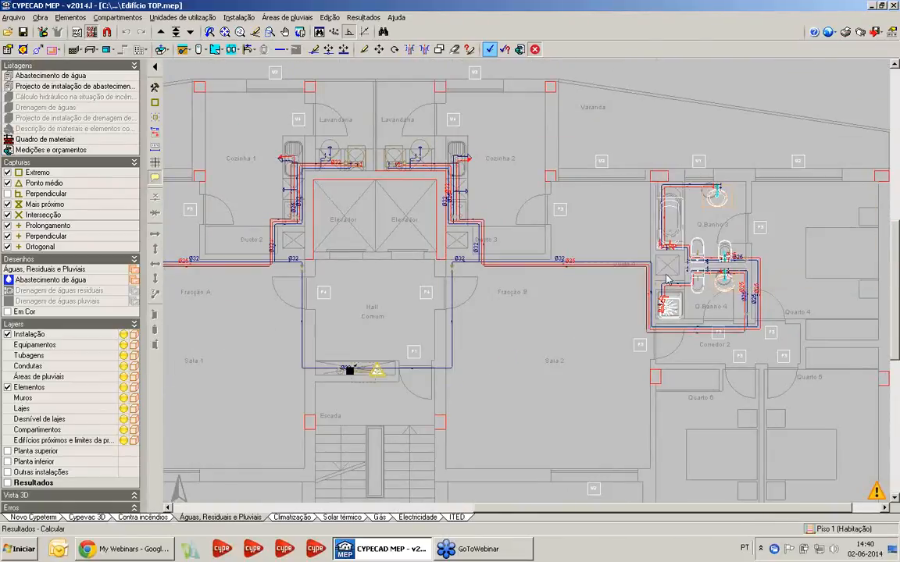
{"action": "scroll", "coordinate": [510, 398], "scroll_direction": "down", "scroll_amount": 1}
{"action": "scroll", "coordinate": [512, 398], "scroll_direction": "down", "scroll_amount": 1}
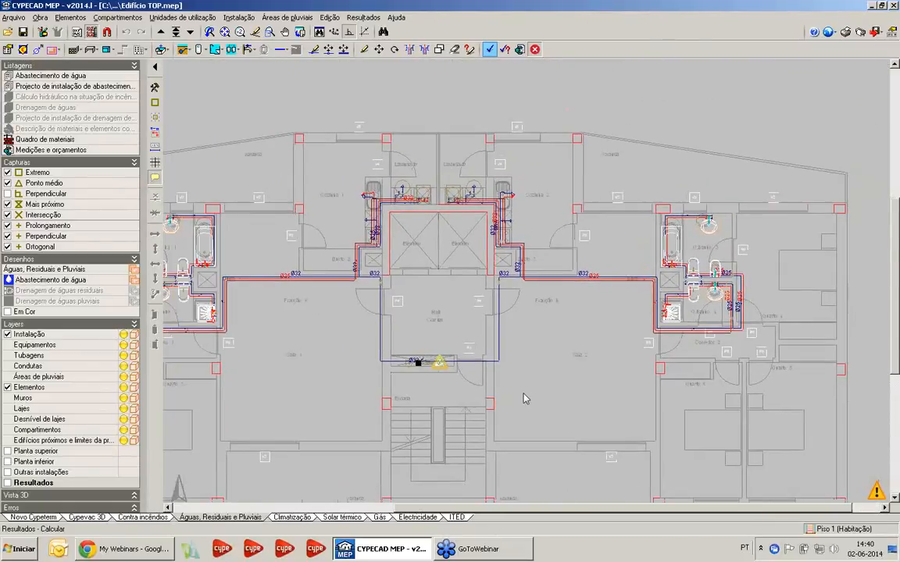
Generate the Abastecimento de água report for the project
{"action": "left_click", "coordinate": [845, 31]}
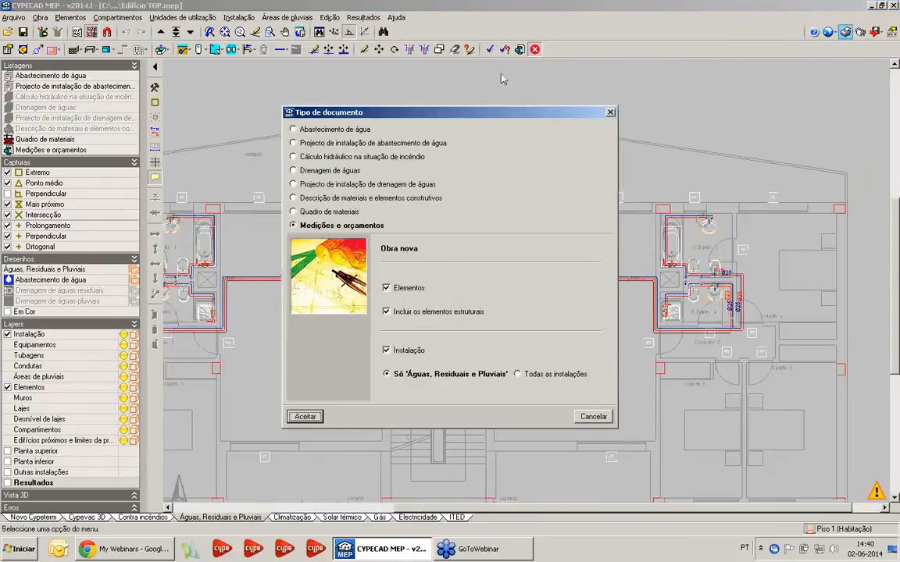
{"action": "left_click", "coordinate": [335, 129]}
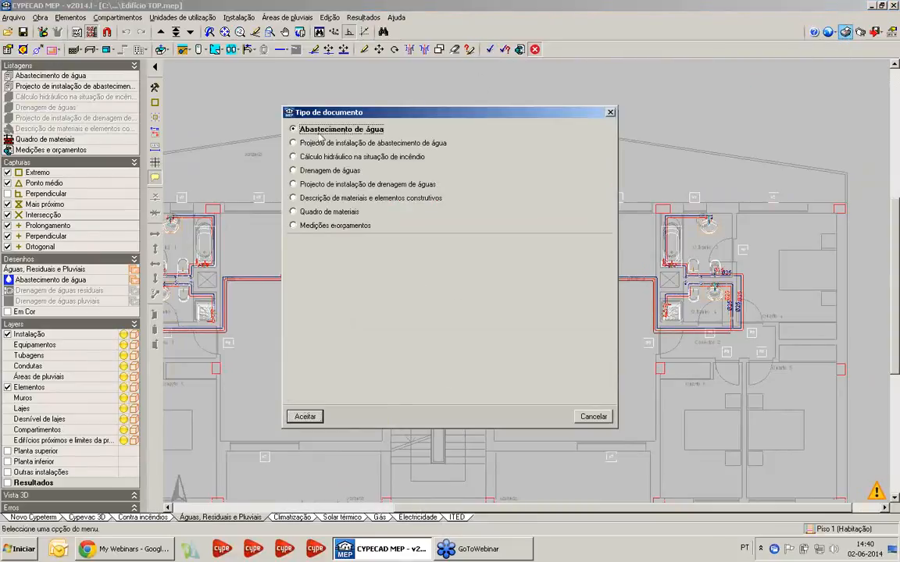
{"action": "left_click", "coordinate": [313, 417]}
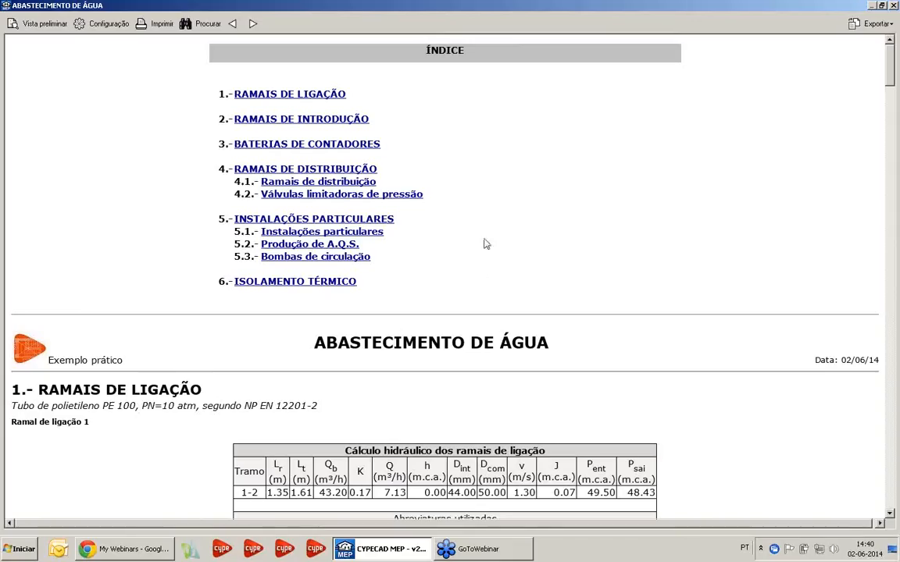
Review the report's hydraulic calculation tables for the connection branches, introduction branches and meter batteries
{"action": "scroll", "coordinate": [552, 260], "scroll_direction": "down", "scroll_amount": 5}
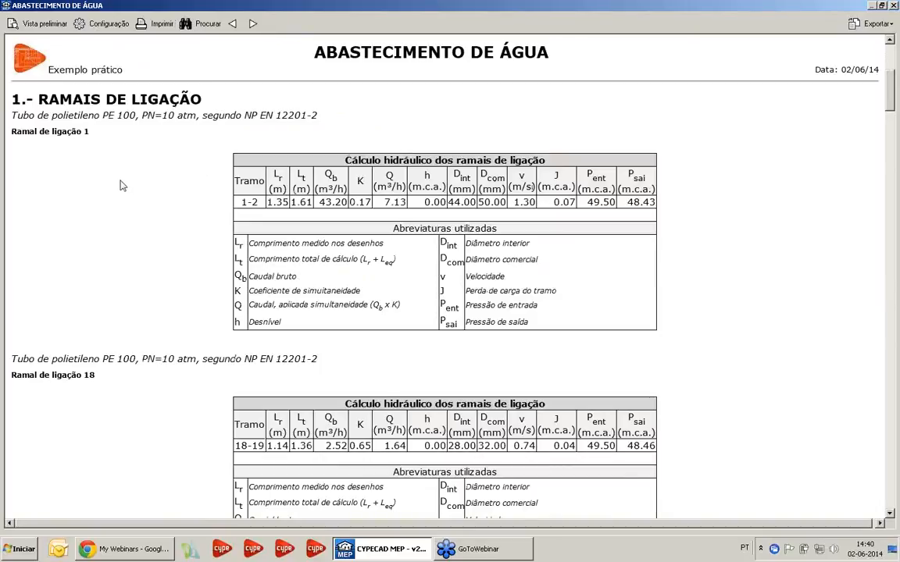
{"action": "scroll", "coordinate": [121, 185], "scroll_direction": "down", "scroll_amount": 5}
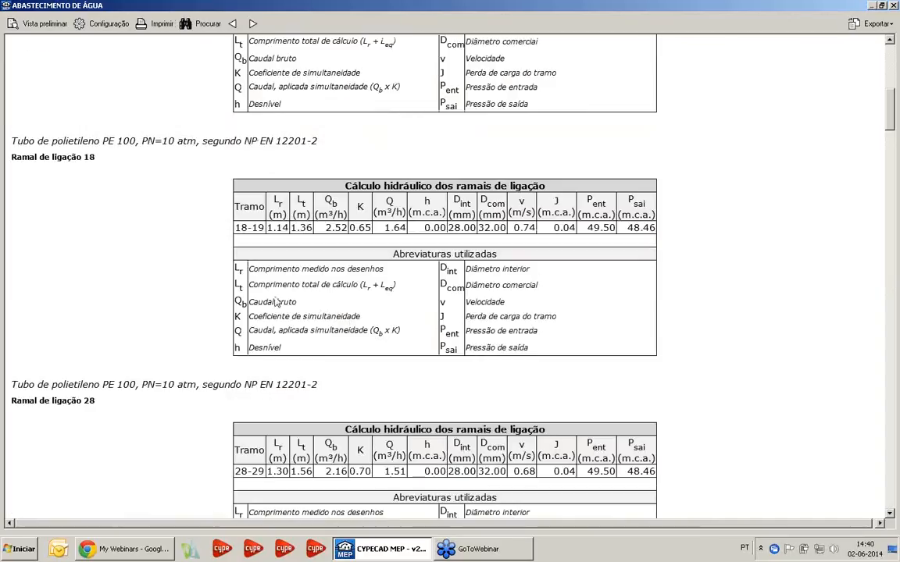
{"action": "scroll", "coordinate": [320, 234], "scroll_direction": "down", "scroll_amount": 7}
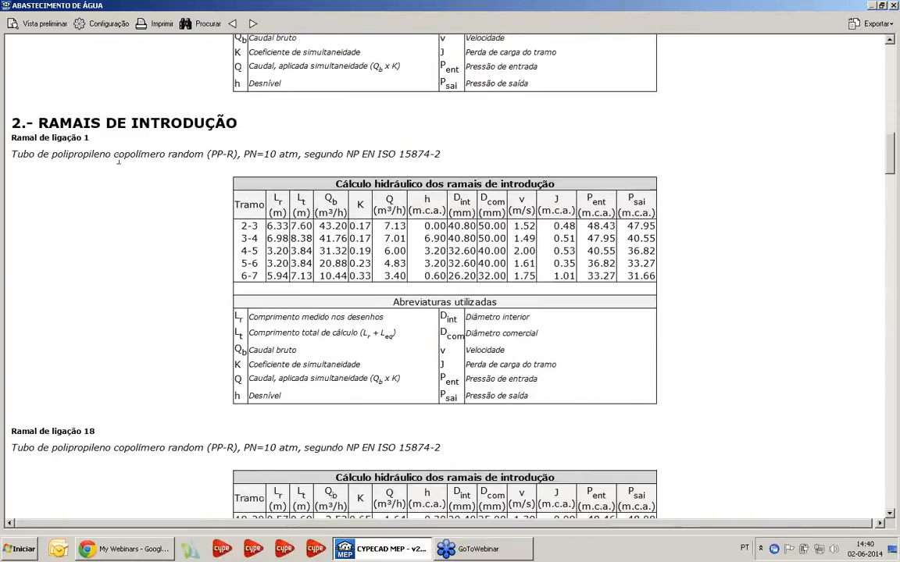
{"action": "scroll", "coordinate": [422, 297], "scroll_direction": "down", "scroll_amount": 6}
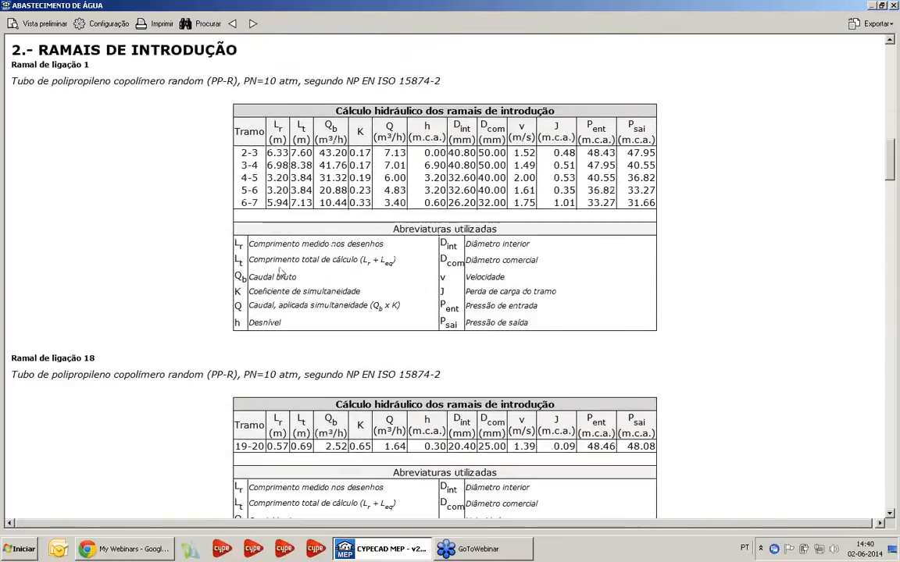
{"action": "scroll", "coordinate": [419, 279], "scroll_direction": "down", "scroll_amount": 4}
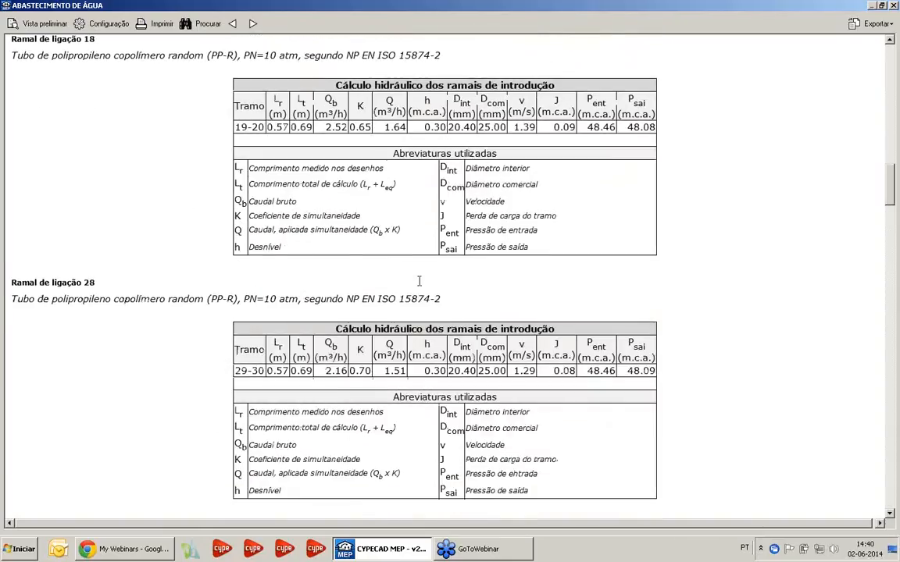
{"action": "scroll", "coordinate": [372, 250], "scroll_direction": "down", "scroll_amount": 2}
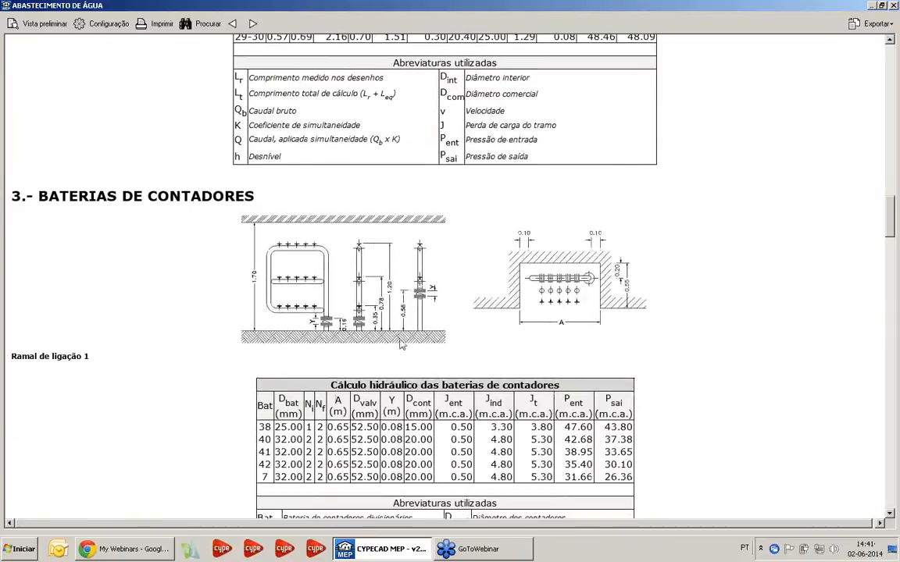
{"action": "scroll", "coordinate": [219, 174], "scroll_direction": "down", "scroll_amount": 1}
{"action": "scroll", "coordinate": [506, 281], "scroll_direction": "down", "scroll_amount": 3}
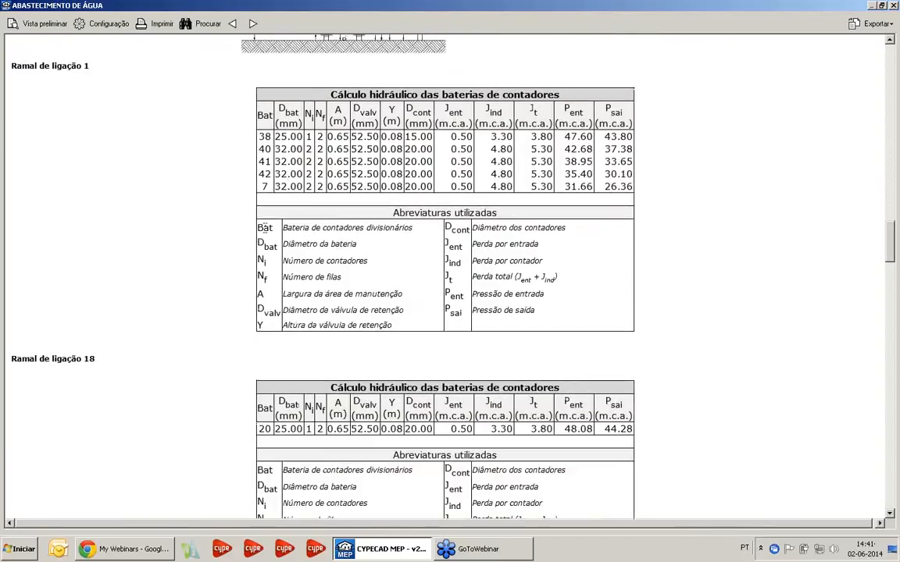
{"action": "scroll", "coordinate": [356, 252], "scroll_direction": "down", "scroll_amount": 6}
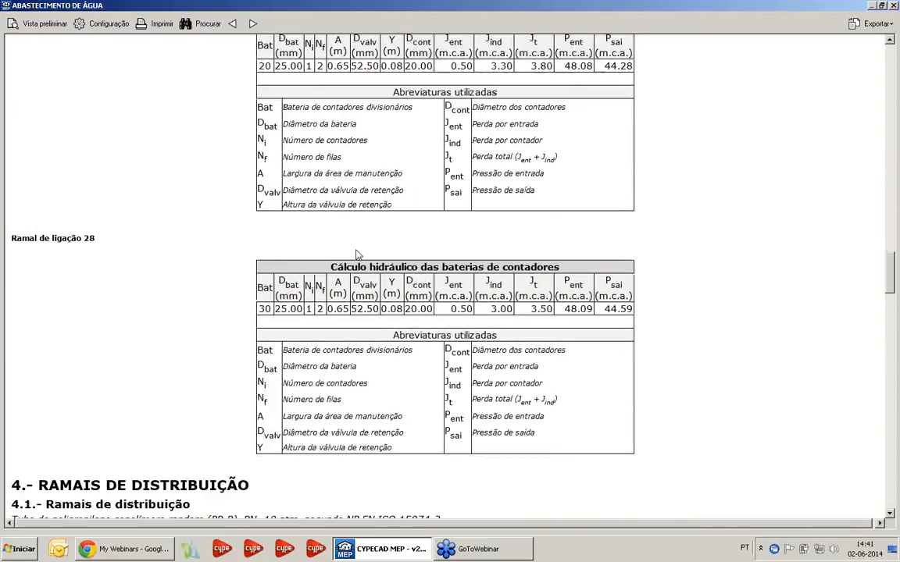
Review the report's sections from distribution branches through thermal insulation and open the list of export formats
{"action": "scroll", "coordinate": [356, 250], "scroll_direction": "down", "scroll_amount": 5}
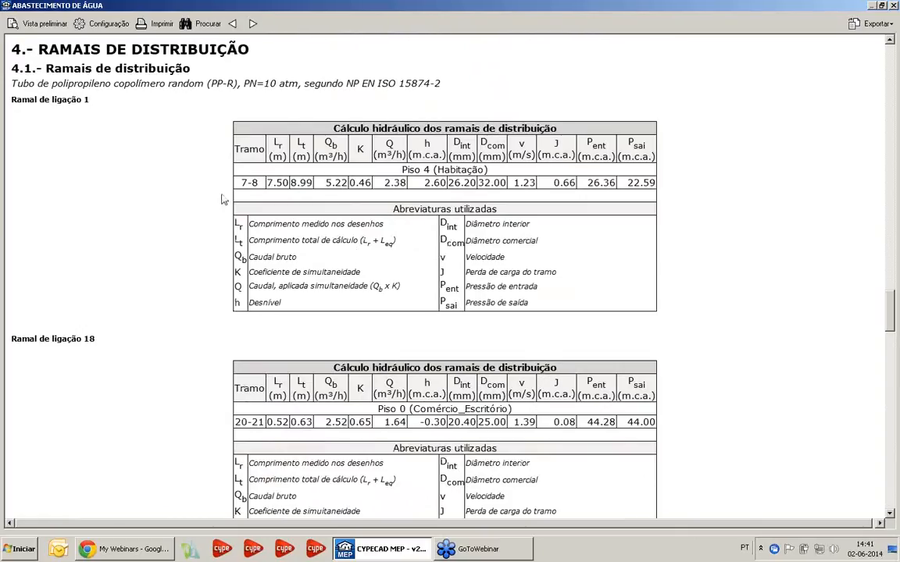
{"action": "scroll", "coordinate": [375, 244], "scroll_direction": "down", "scroll_amount": 9}
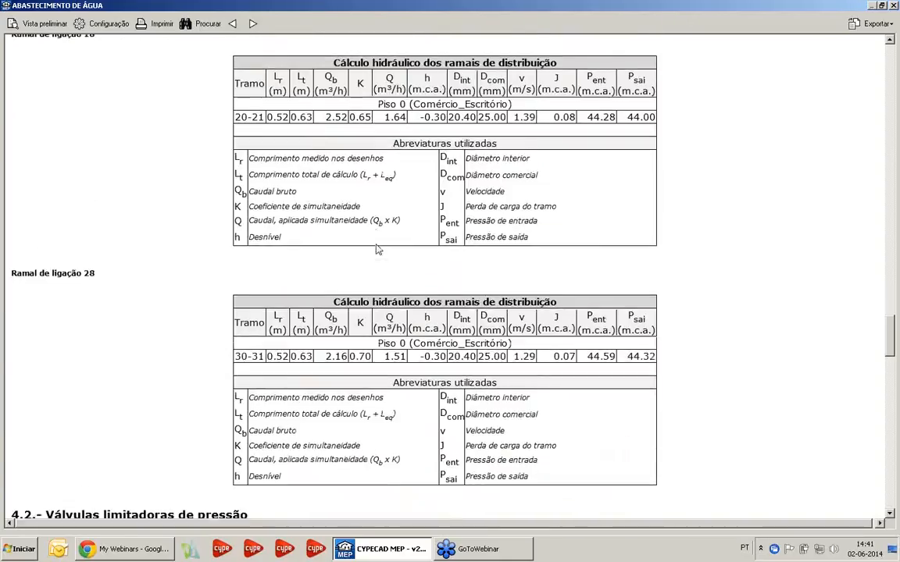
{"action": "scroll", "coordinate": [376, 249], "scroll_direction": "down", "scroll_amount": 2}
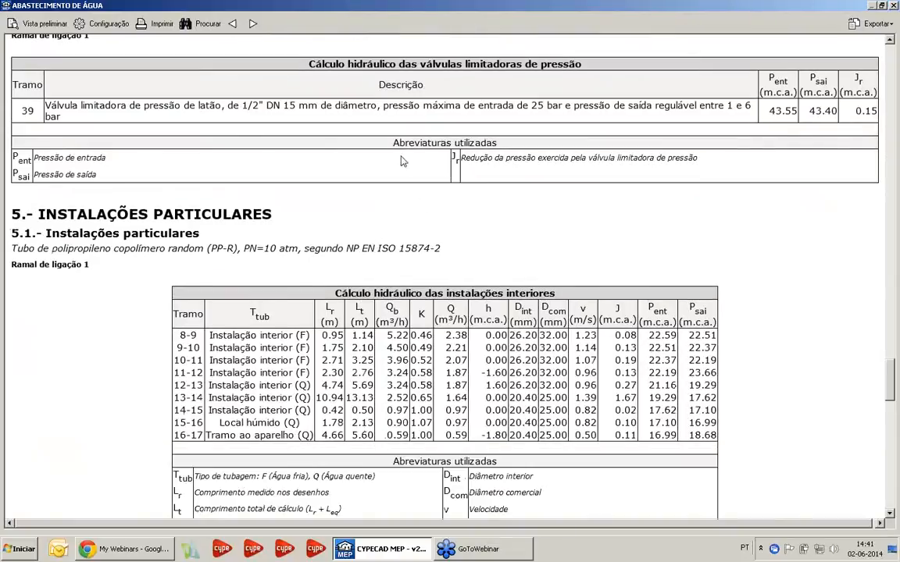
{"action": "scroll", "coordinate": [332, 205], "scroll_direction": "down", "scroll_amount": 1}
{"action": "scroll", "coordinate": [332, 206], "scroll_direction": "down", "scroll_amount": 2}
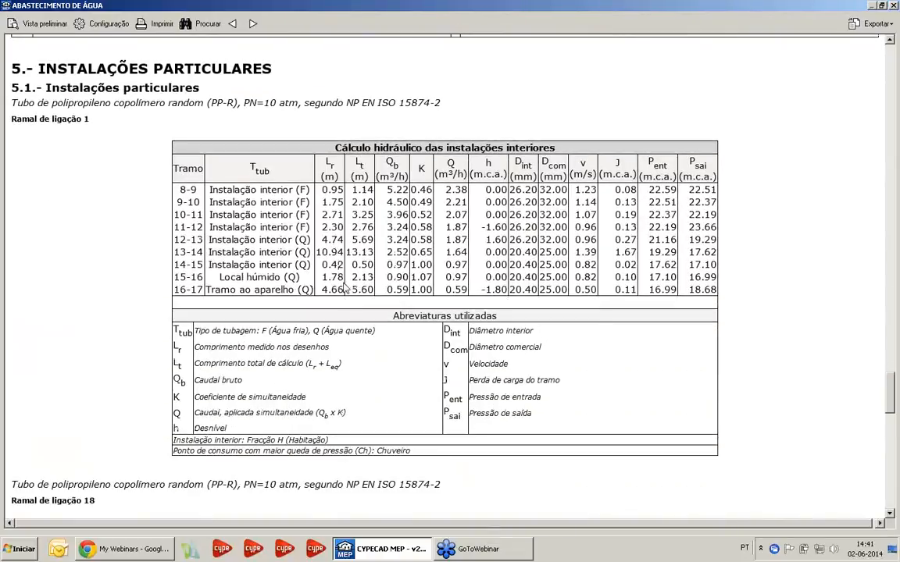
{"action": "scroll", "coordinate": [350, 250], "scroll_direction": "down", "scroll_amount": 7}
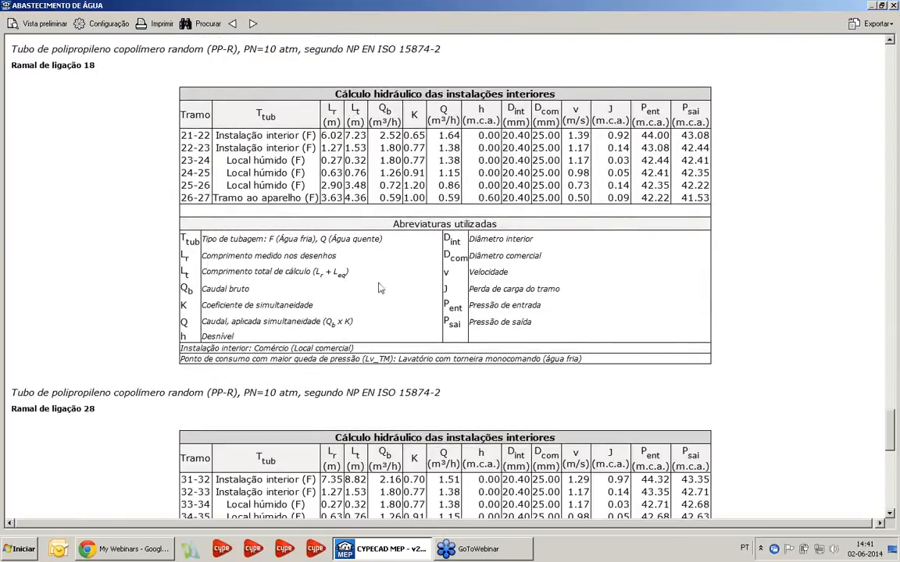
{"action": "scroll", "coordinate": [402, 224], "scroll_direction": "down", "scroll_amount": 13}
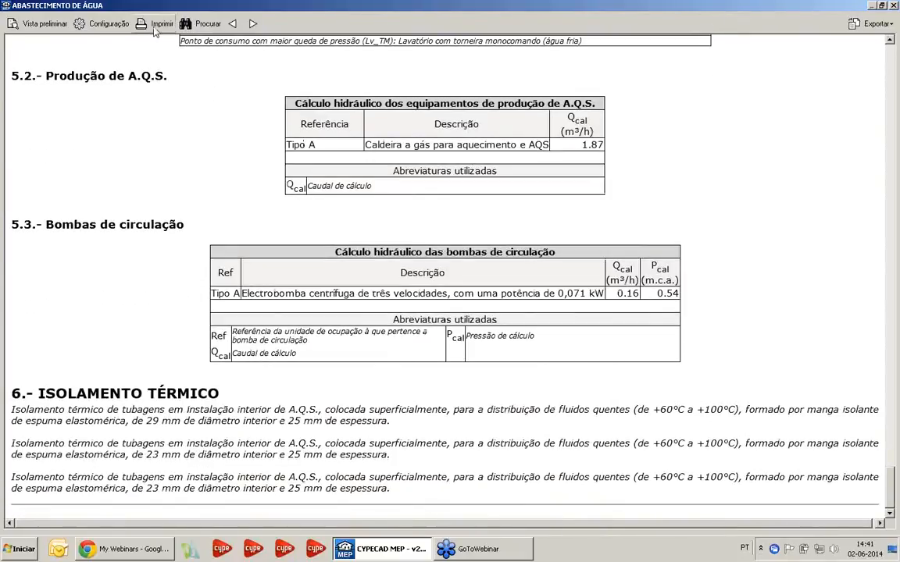
{"action": "left_click", "coordinate": [873, 23]}
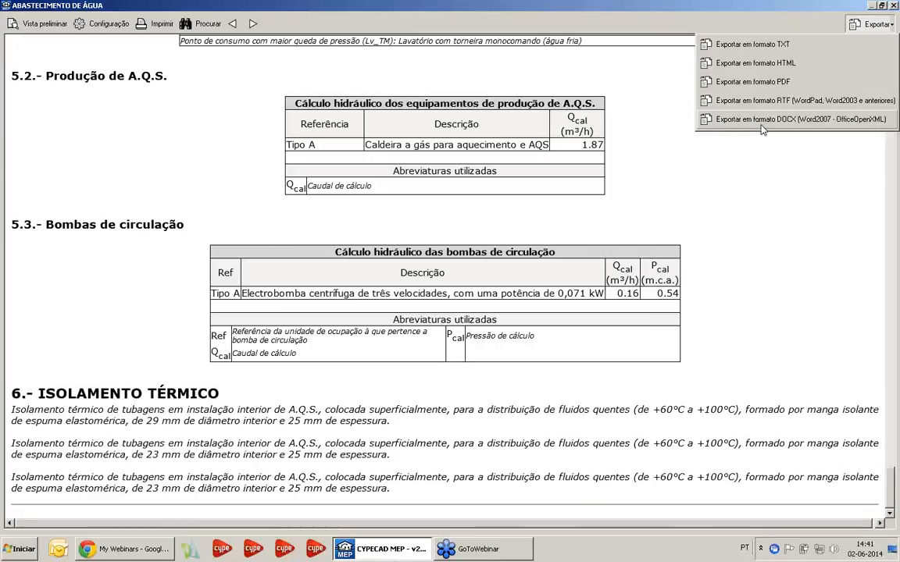
Close the Abastecimento de água report and generate the Projecto de instalação de abastecimento de água document, accepting the measurement incidents
{"action": "left_click", "coordinate": [894, 5]}
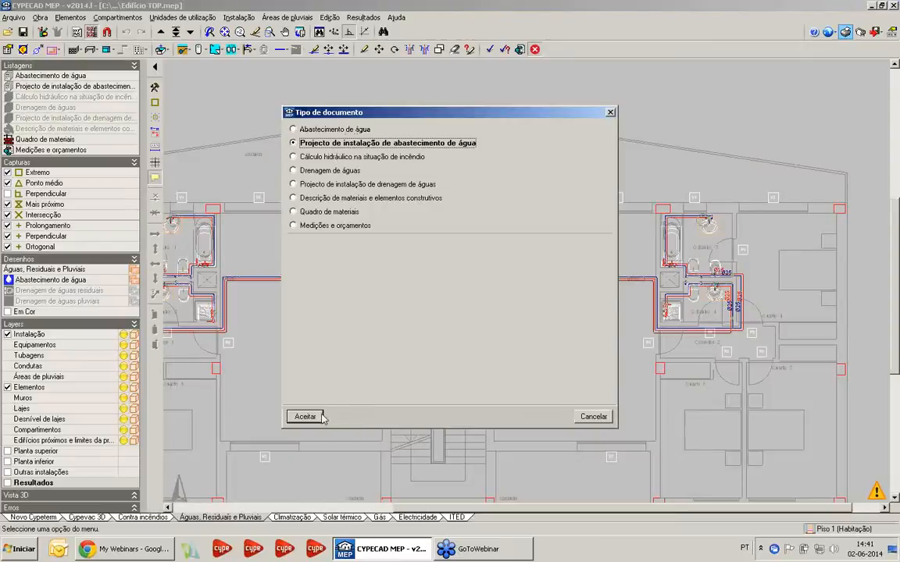
{"action": "left_click", "coordinate": [306, 417]}
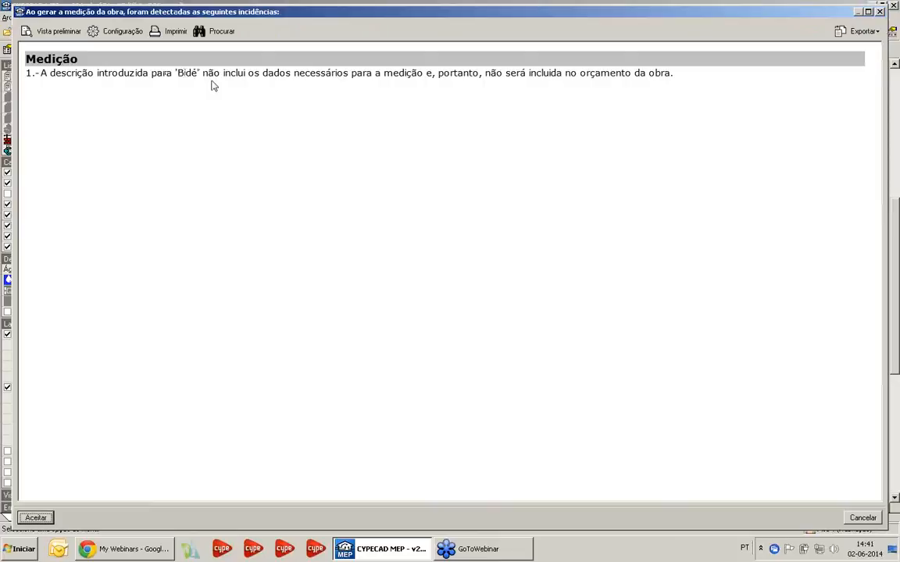
{"action": "left_click", "coordinate": [36, 518]}
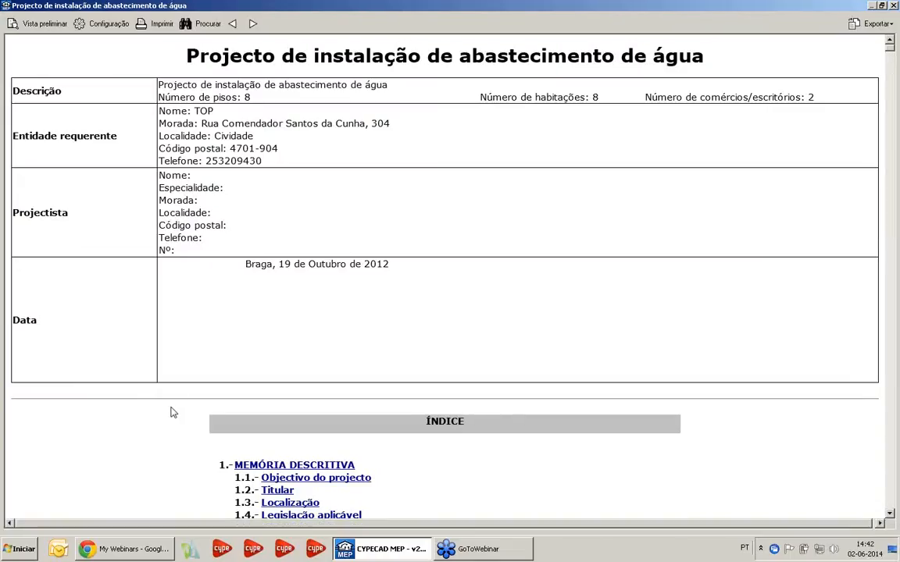
Review the document's index and Memória descritiva chapter through the connection branch descriptions, and check the available export formats
{"action": "scroll", "coordinate": [207, 355], "scroll_direction": "down", "scroll_amount": 10}
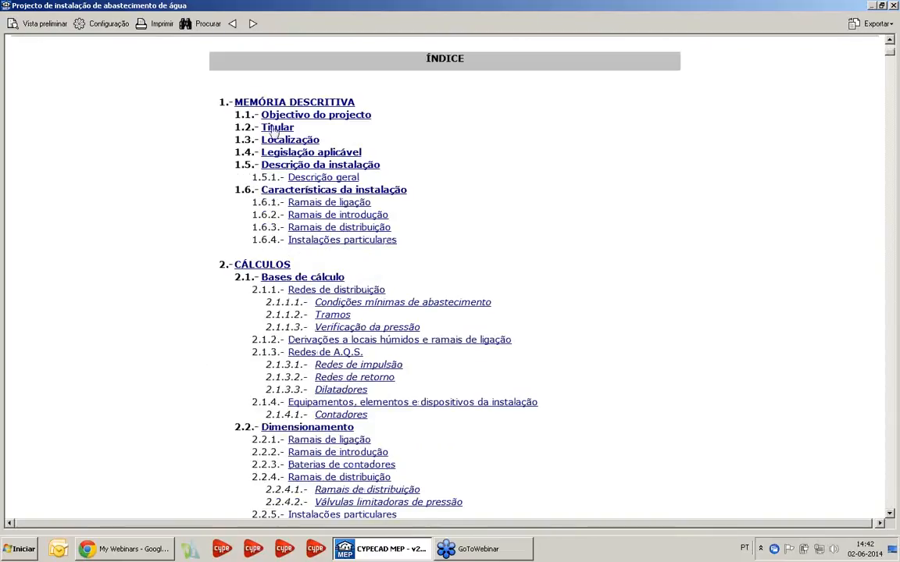
{"action": "scroll", "coordinate": [160, 281], "scroll_direction": "down", "scroll_amount": 20}
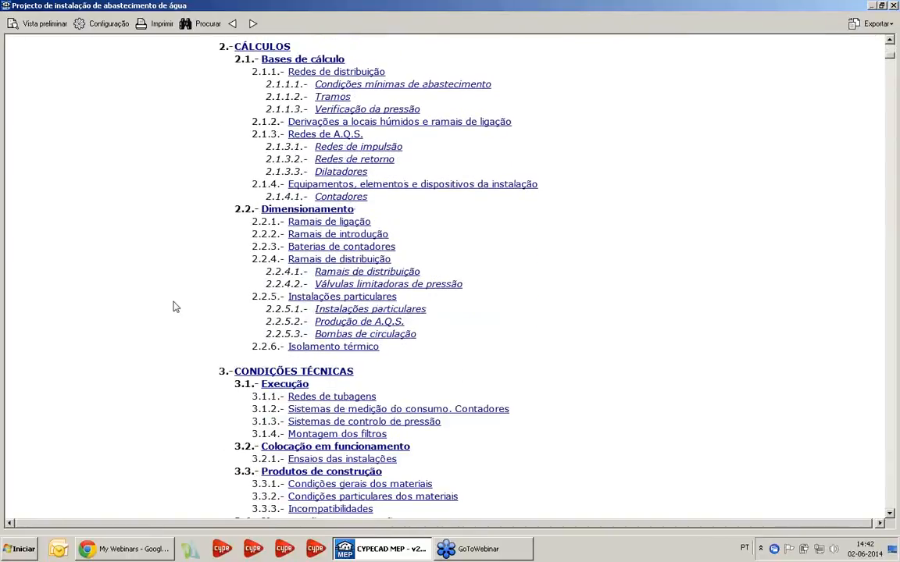
{"action": "scroll", "coordinate": [201, 314], "scroll_direction": "down", "scroll_amount": 15}
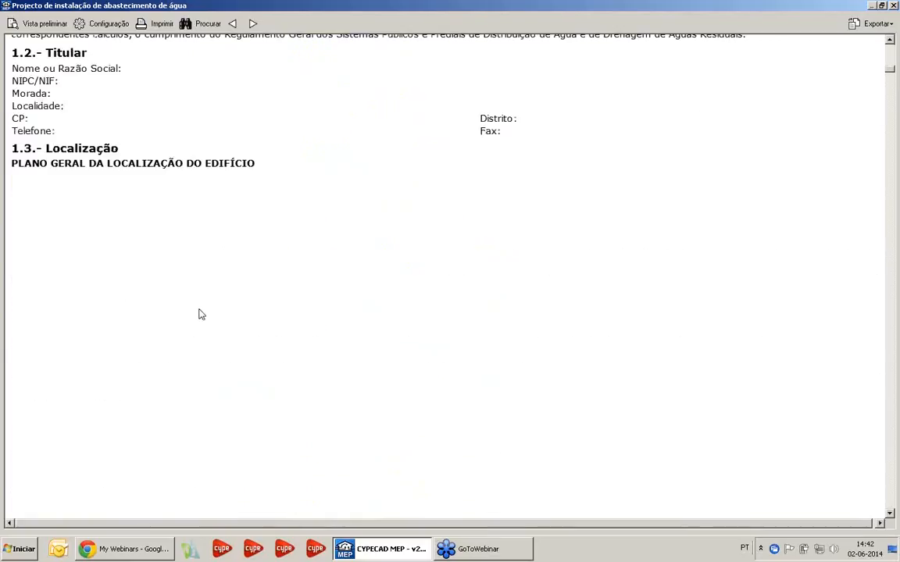
{"action": "scroll", "coordinate": [172, 215], "scroll_direction": "up", "scroll_amount": 5}
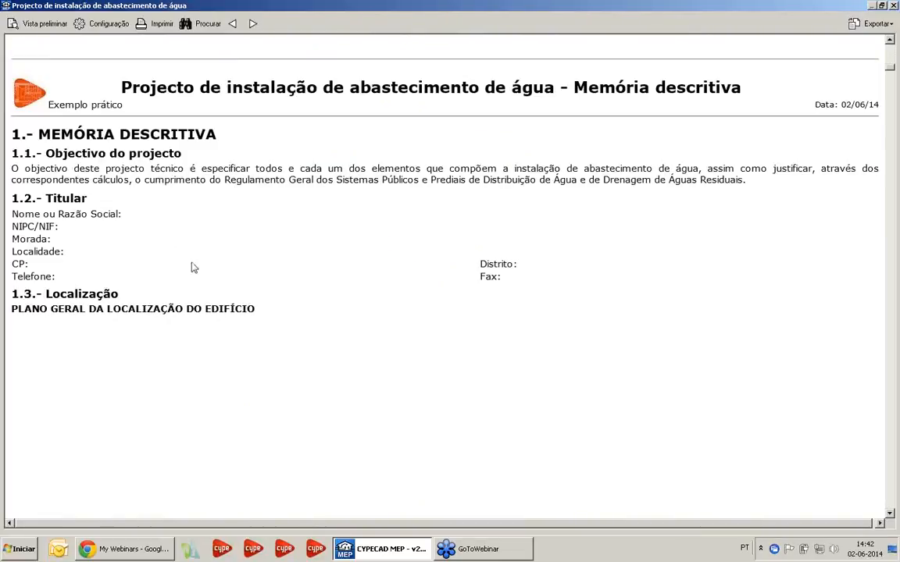
{"action": "scroll", "coordinate": [195, 279], "scroll_direction": "down", "scroll_amount": 5}
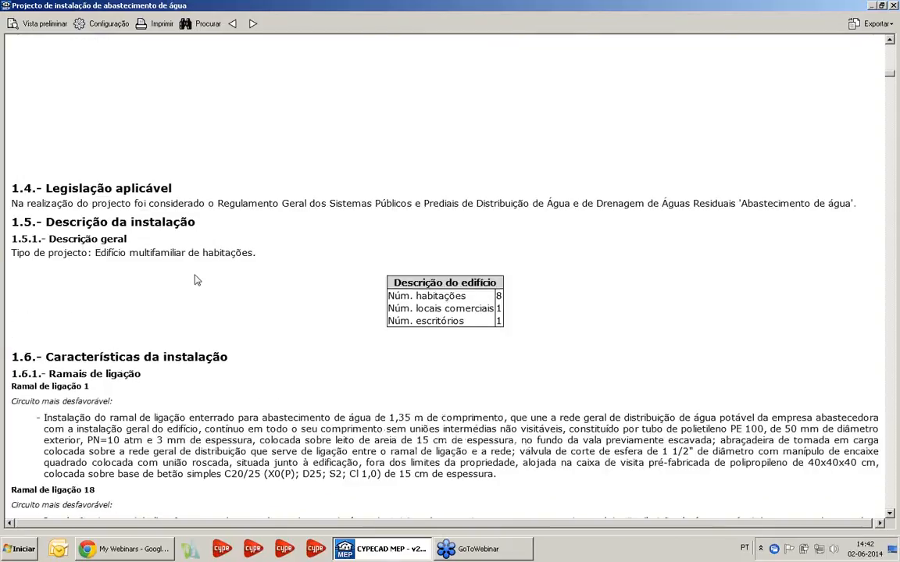
{"action": "scroll", "coordinate": [195, 279], "scroll_direction": "down", "scroll_amount": 3}
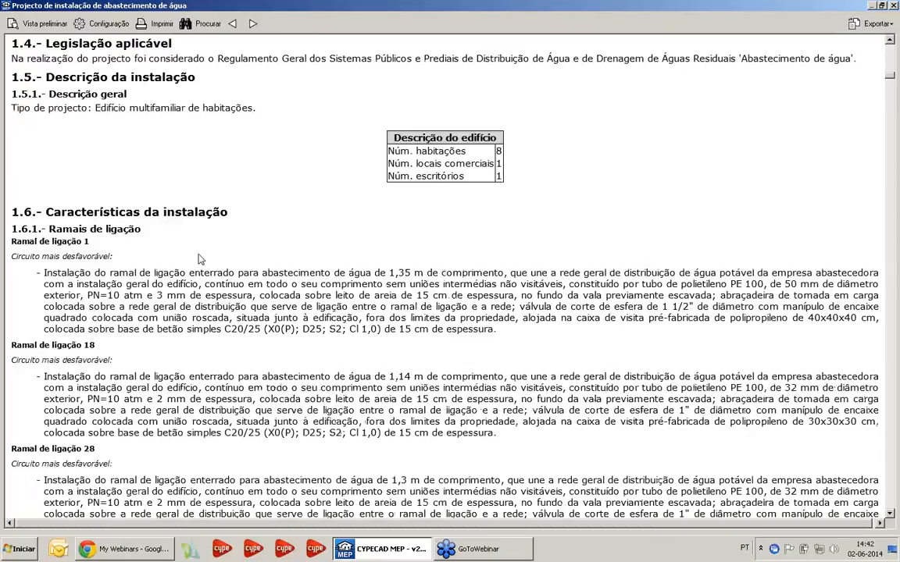
{"action": "scroll", "coordinate": [765, 103], "scroll_direction": "up", "scroll_amount": 2}
{"action": "left_click", "coordinate": [873, 23]}
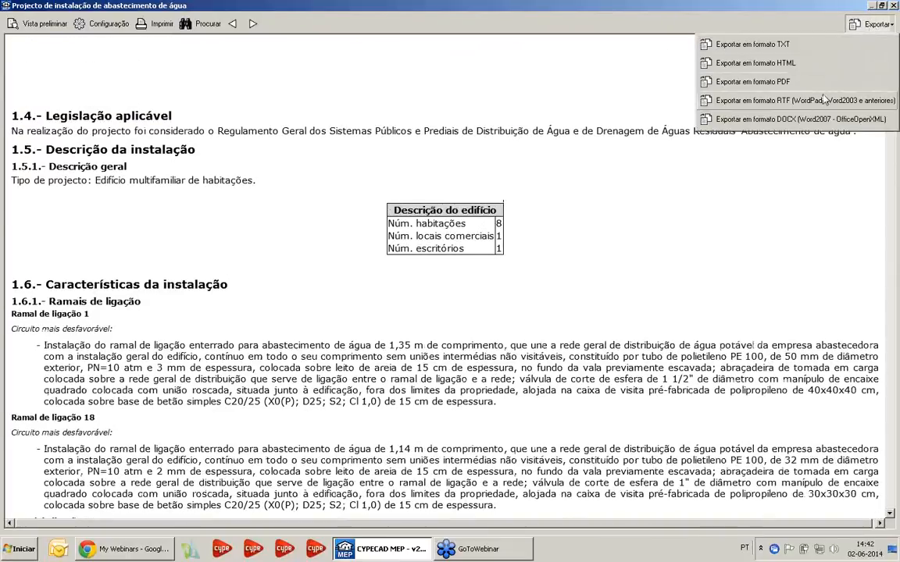
{"action": "left_click", "coordinate": [677, 260]}
{"action": "scroll", "coordinate": [520, 250], "scroll_direction": "down", "scroll_amount": 3}
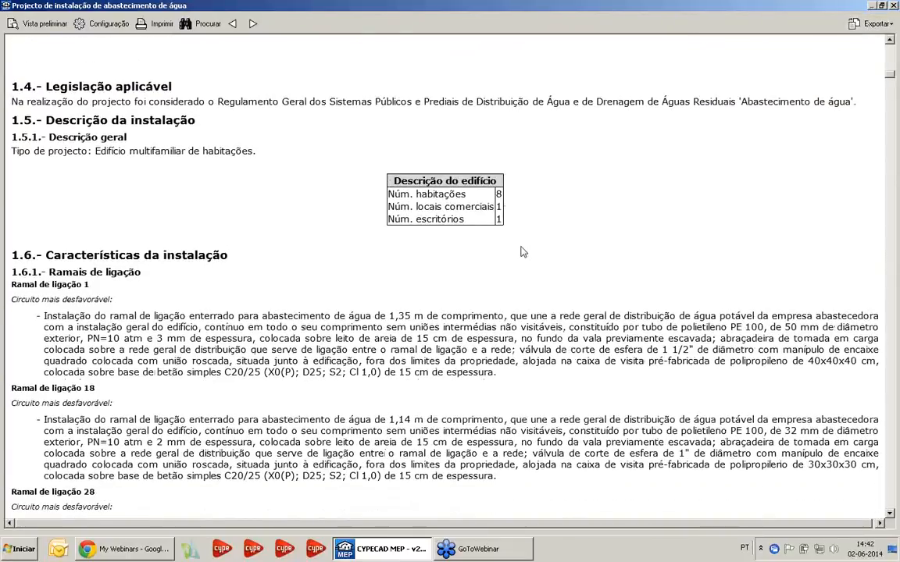
{"action": "scroll", "coordinate": [156, 218], "scroll_direction": "down", "scroll_amount": 20}
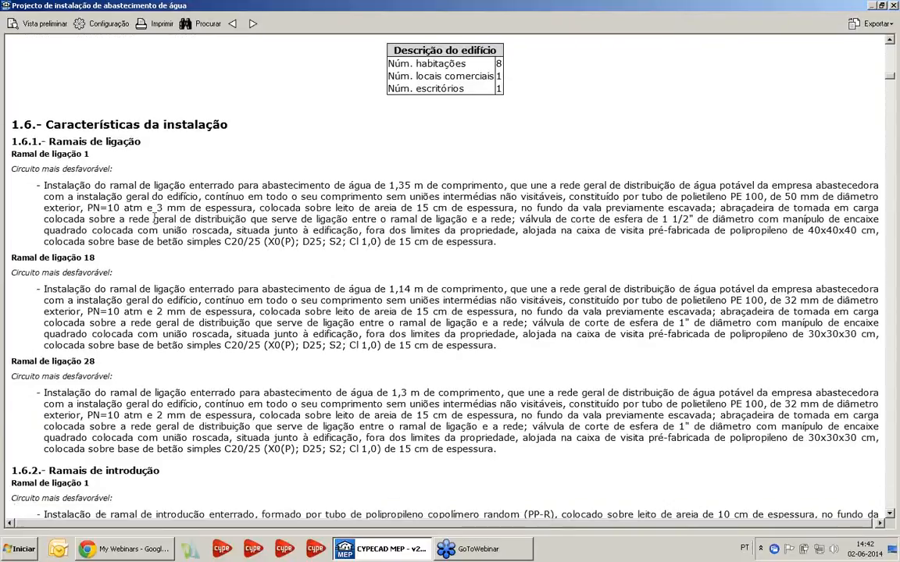
Review the Bases de cálculo section, covering minimum supply conditions, pipe sizing formulas, pressure verification, fixture branches and A.Q.S. networks
{"action": "scroll", "coordinate": [155, 222], "scroll_direction": "down", "scroll_amount": 20}
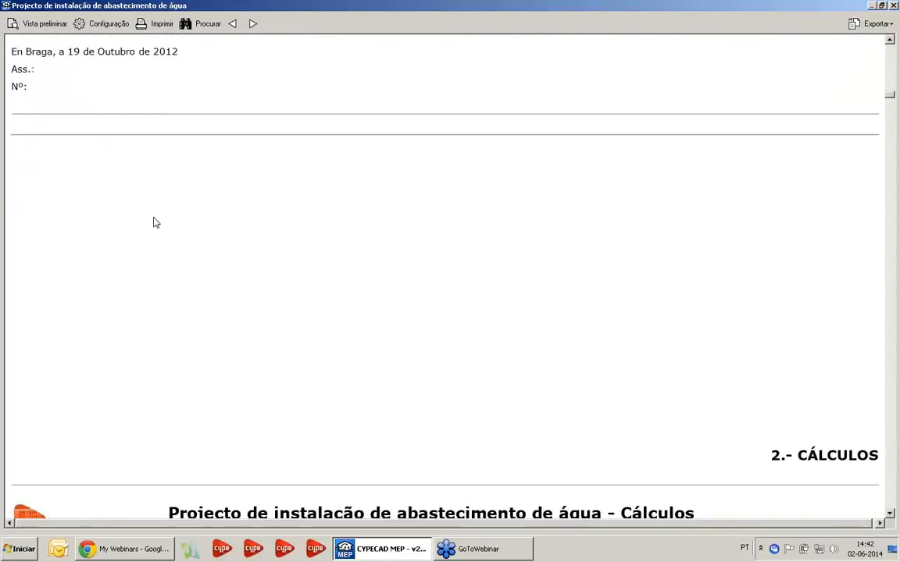
{"action": "scroll", "coordinate": [78, 221], "scroll_direction": "down", "scroll_amount": 8}
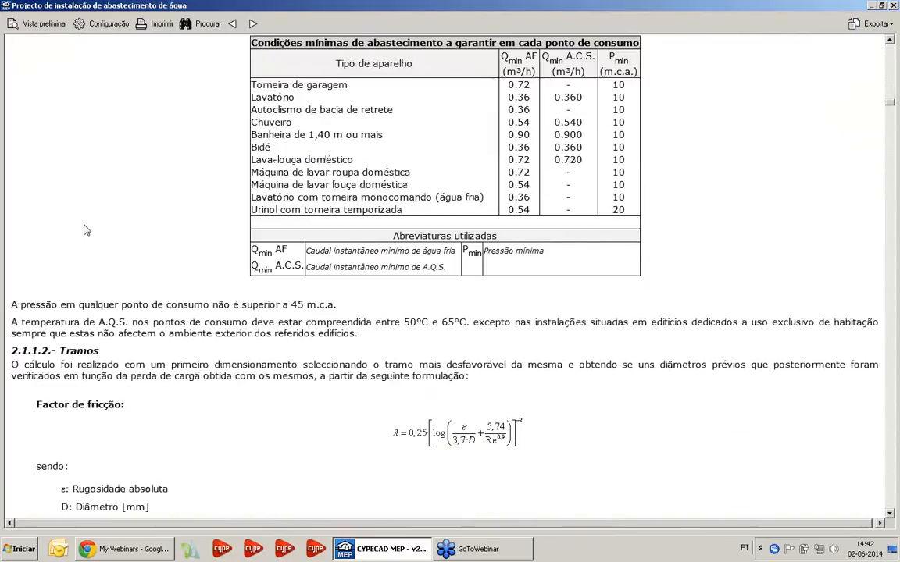
{"action": "scroll", "coordinate": [157, 206], "scroll_direction": "up", "scroll_amount": 4}
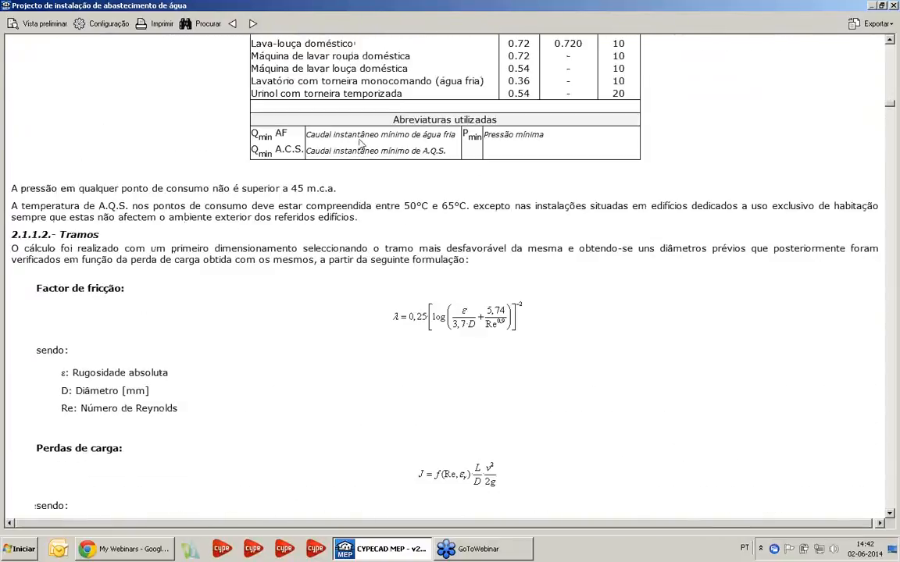
{"action": "scroll", "coordinate": [367, 185], "scroll_direction": "down", "scroll_amount": 10}
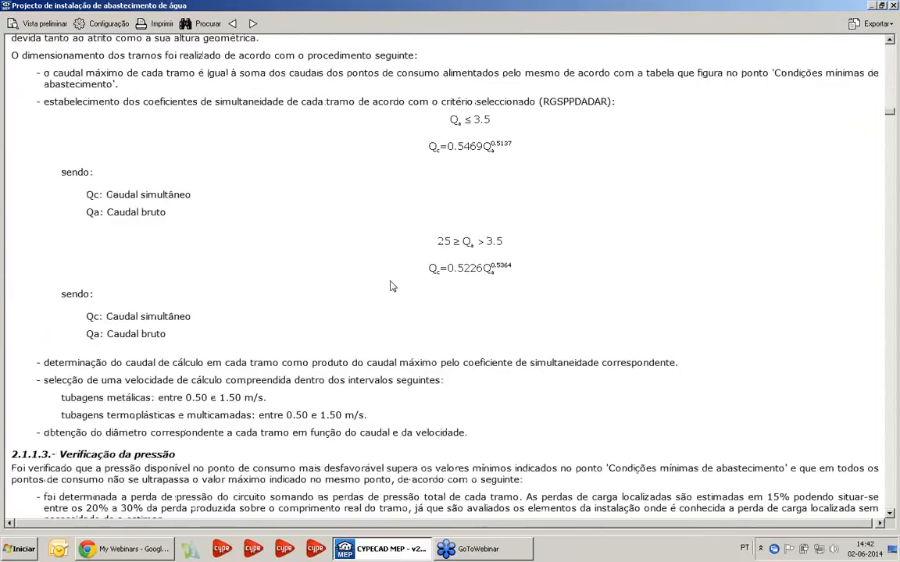
{"action": "scroll", "coordinate": [392, 286], "scroll_direction": "down", "scroll_amount": 15}
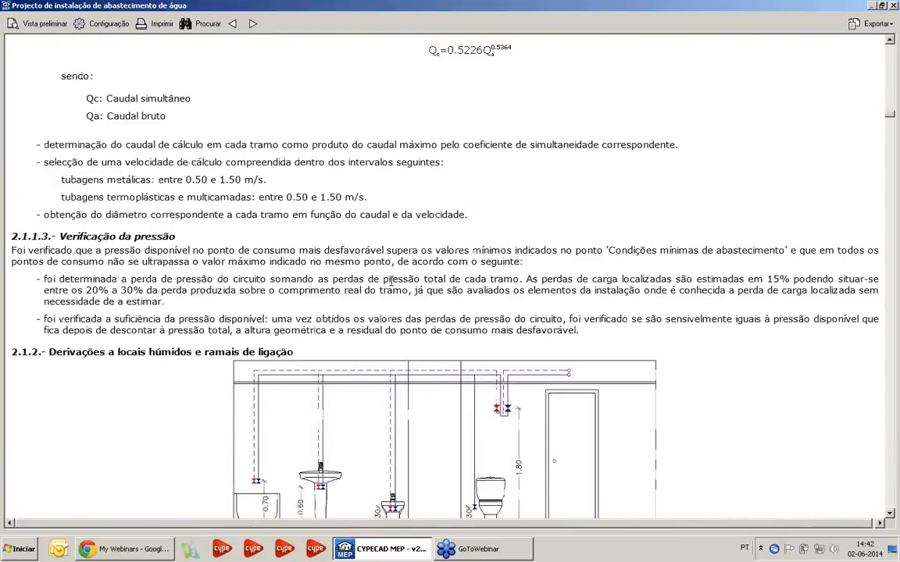
{"action": "scroll", "coordinate": [537, 175], "scroll_direction": "down", "scroll_amount": 1}
{"action": "scroll", "coordinate": [121, 172], "scroll_direction": "down", "scroll_amount": 13}
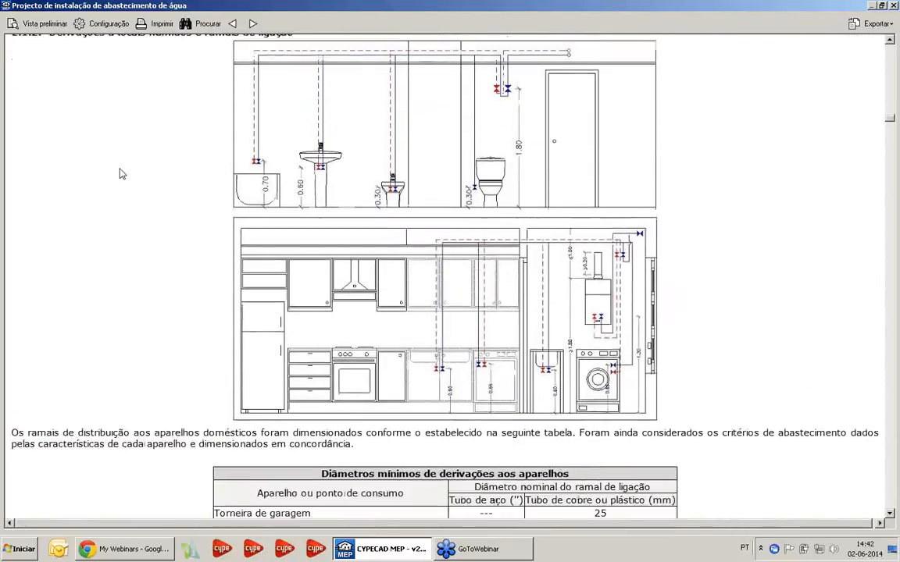
{"action": "scroll", "coordinate": [122, 187], "scroll_direction": "down", "scroll_amount": 12}
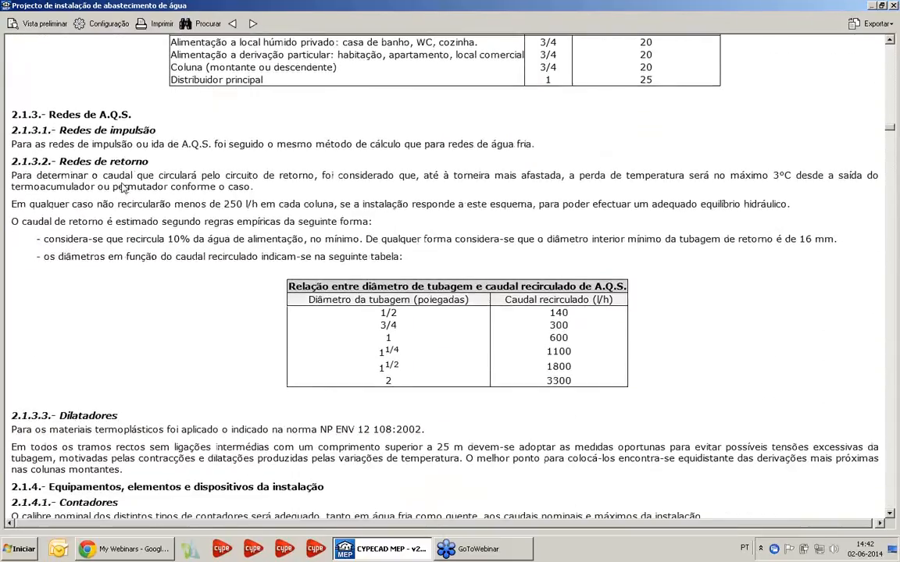
Review the Dimensionamento section's hydraulic calculation tables from the connection branches through circulation pumps and thermal insulation
{"action": "scroll", "coordinate": [123, 182], "scroll_direction": "down", "scroll_amount": 6}
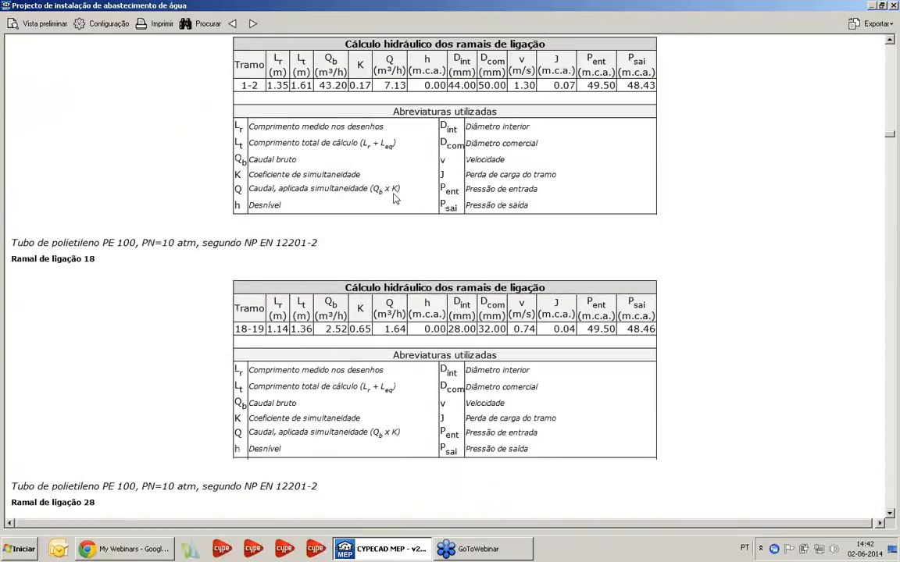
{"action": "scroll", "coordinate": [394, 199], "scroll_direction": "down", "scroll_amount": 16}
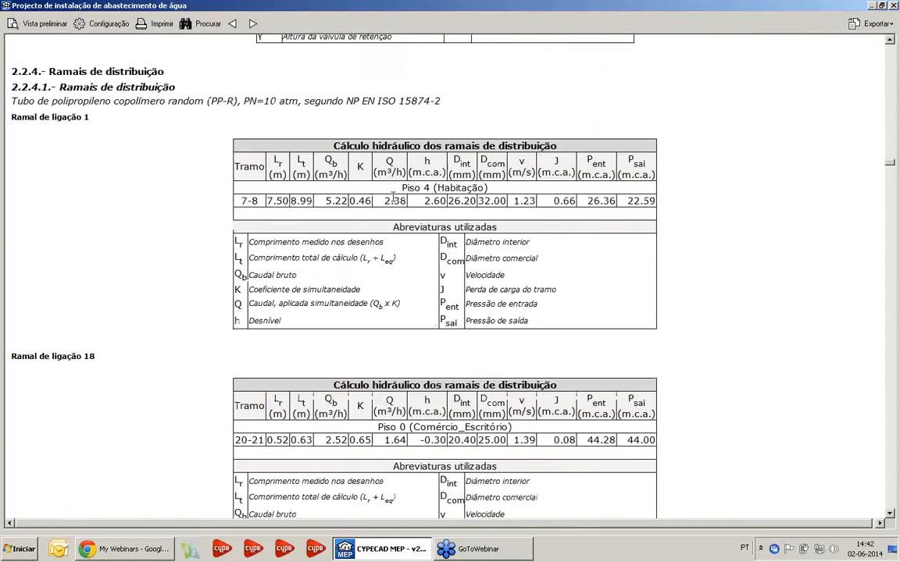
{"action": "scroll", "coordinate": [393, 195], "scroll_direction": "down", "scroll_amount": 20}
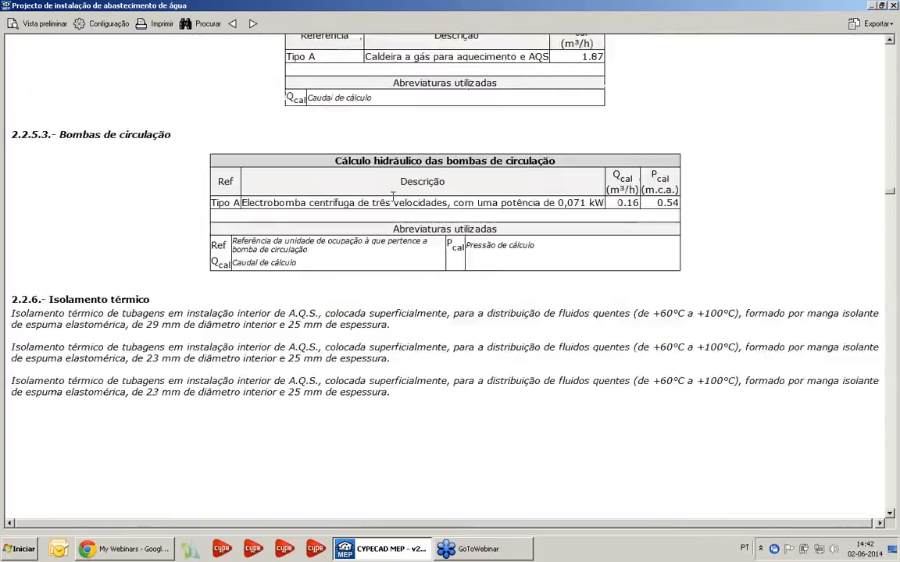
Review the Condições técnicas chapter, from execution of the pipe networks and their protections through installation tests and material incompatibilities
{"action": "scroll", "coordinate": [392, 197], "scroll_direction": "down", "scroll_amount": 12}
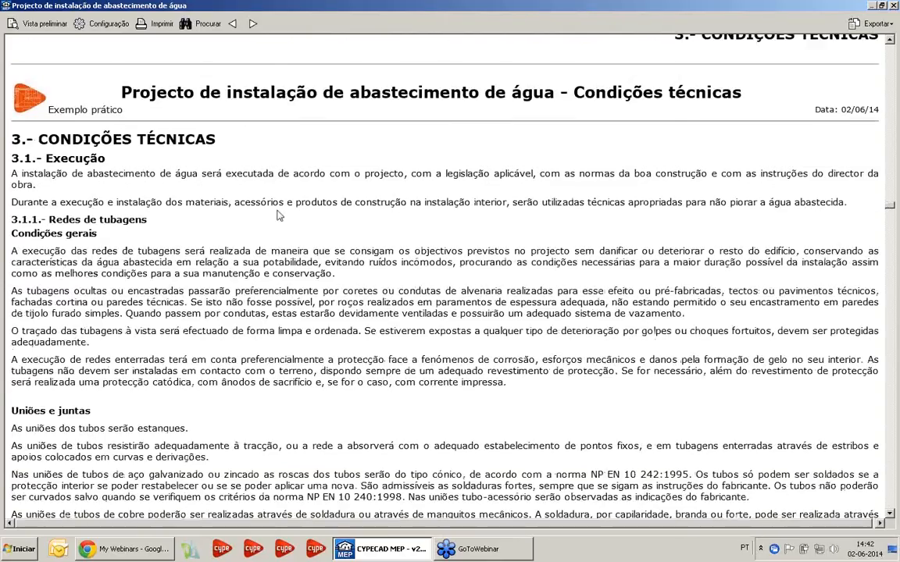
{"action": "scroll", "coordinate": [128, 157], "scroll_direction": "down", "scroll_amount": 3}
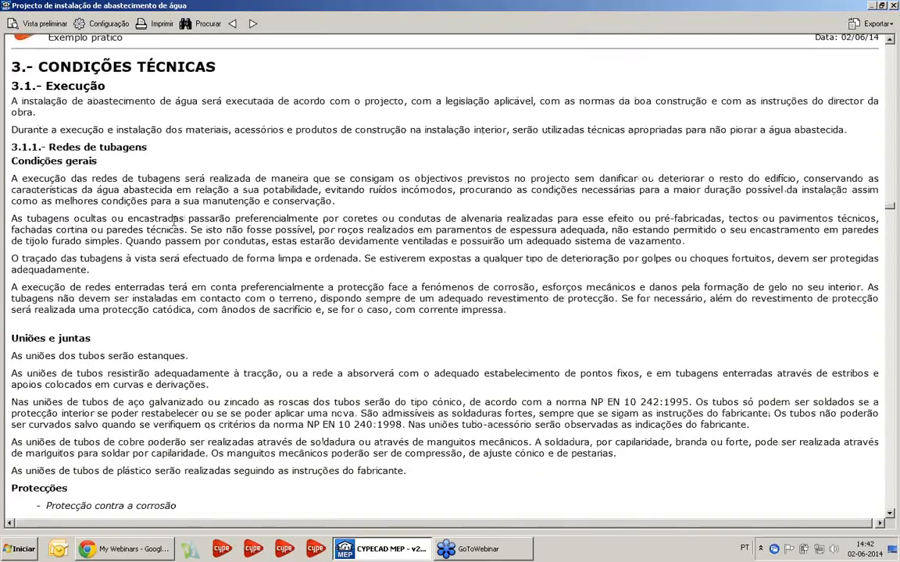
{"action": "scroll", "coordinate": [174, 221], "scroll_direction": "down", "scroll_amount": 18}
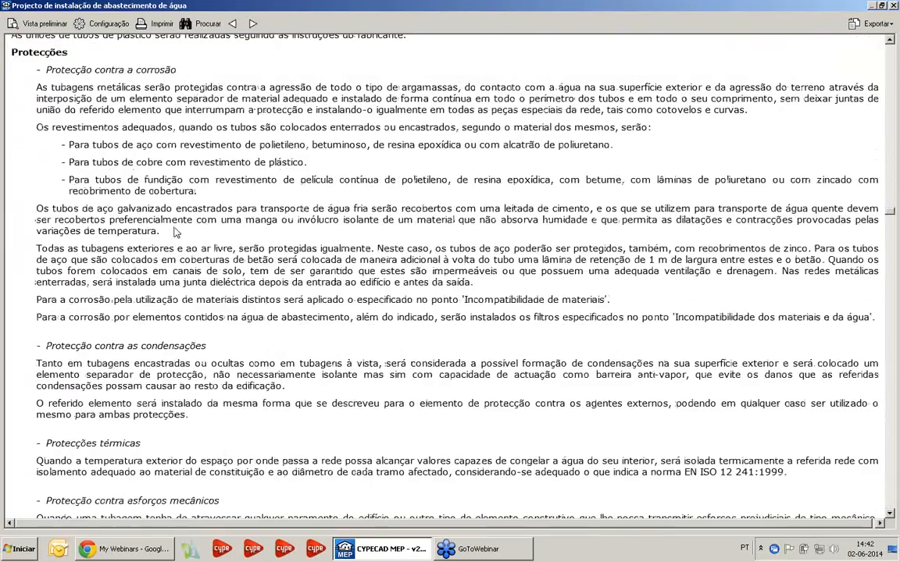
{"action": "scroll", "coordinate": [175, 232], "scroll_direction": "down", "scroll_amount": 20}
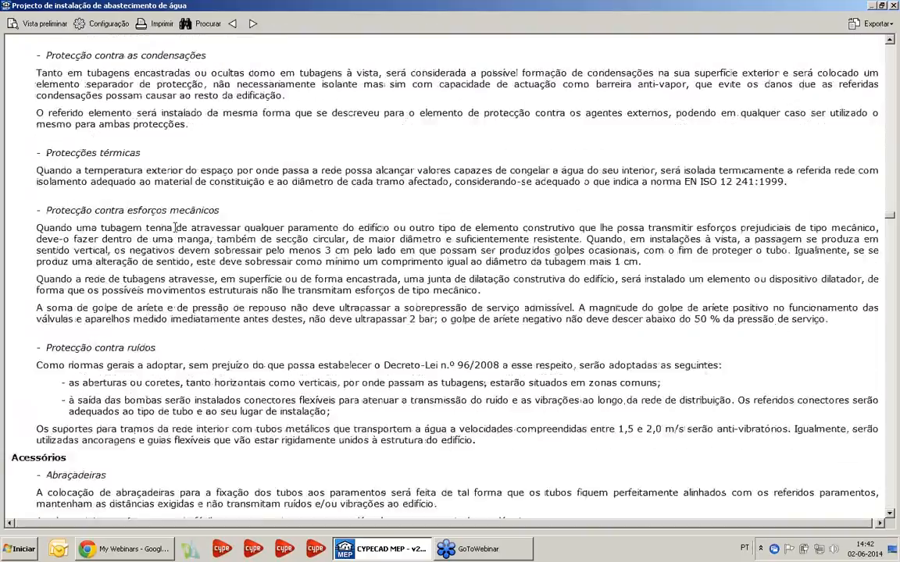
{"action": "scroll", "coordinate": [175, 226], "scroll_direction": "down", "scroll_amount": 20}
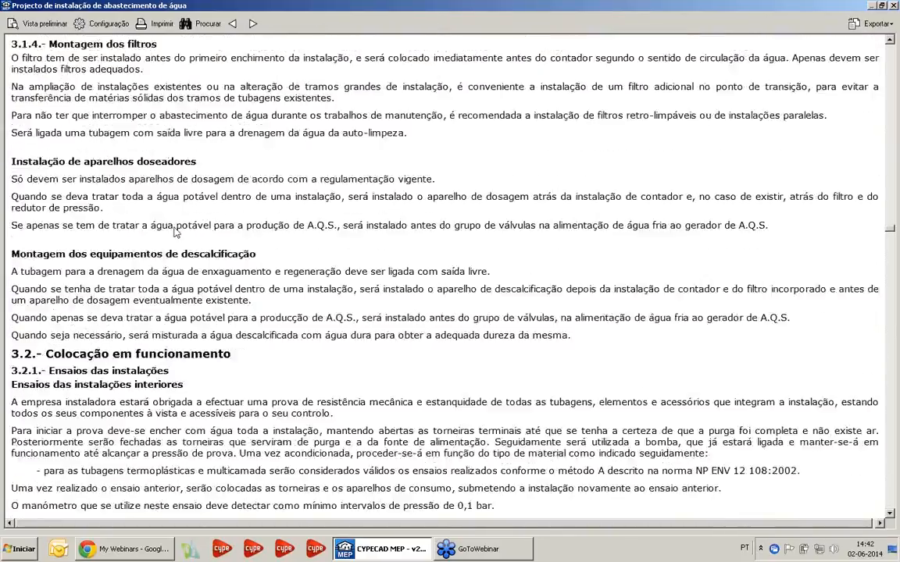
{"action": "scroll", "coordinate": [175, 226], "scroll_direction": "down", "scroll_amount": 20}
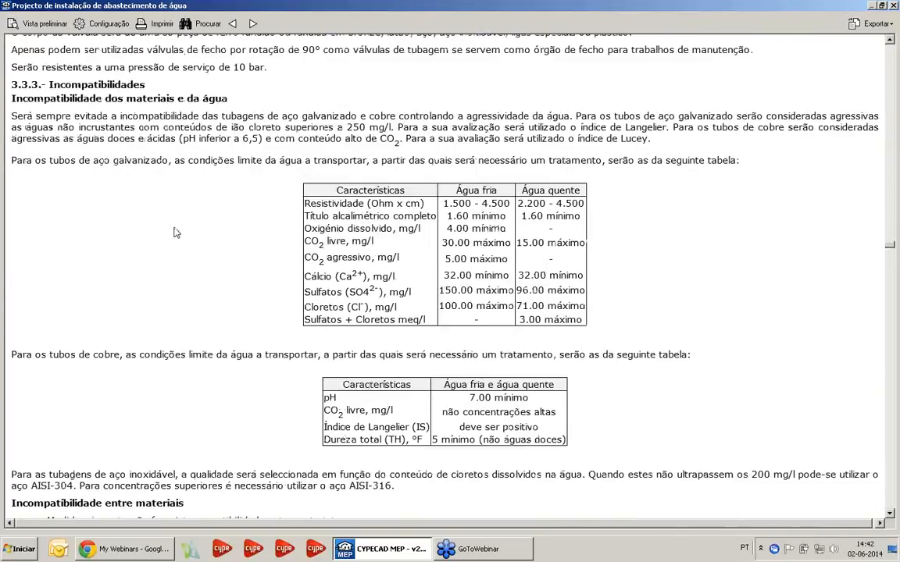
Review the Medição e orçamento chapter from its index through the Mapa de trabalhos and detailed work map to the Orçamento table
{"action": "scroll", "coordinate": [175, 232], "scroll_direction": "down", "scroll_amount": 20}
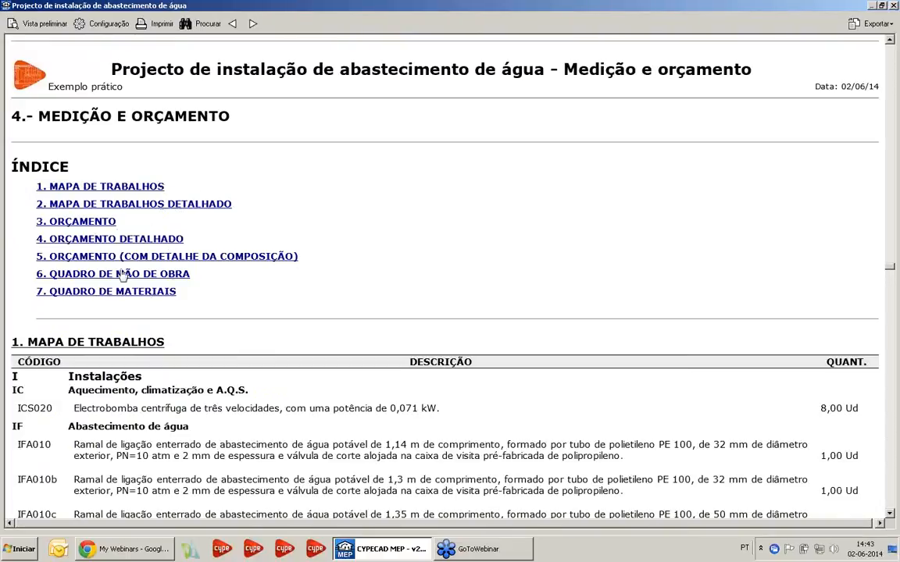
{"action": "scroll", "coordinate": [307, 264], "scroll_direction": "down", "scroll_amount": 5}
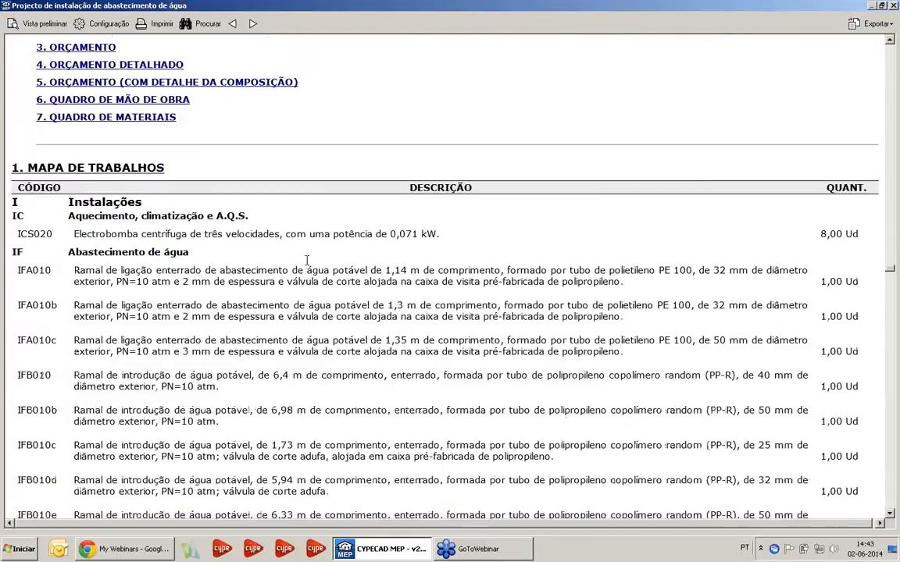
{"action": "scroll", "coordinate": [408, 215], "scroll_direction": "down", "scroll_amount": 2}
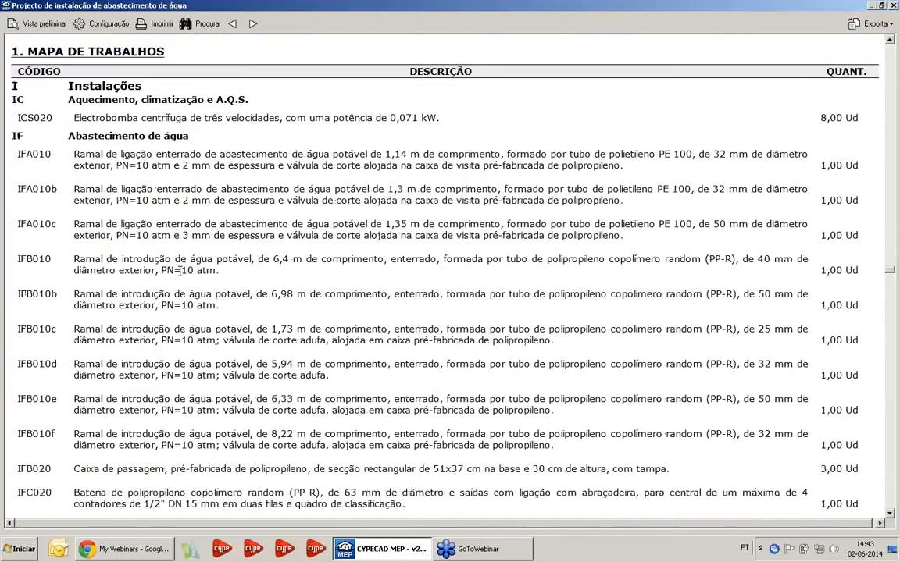
{"action": "scroll", "coordinate": [190, 259], "scroll_direction": "down", "scroll_amount": 20}
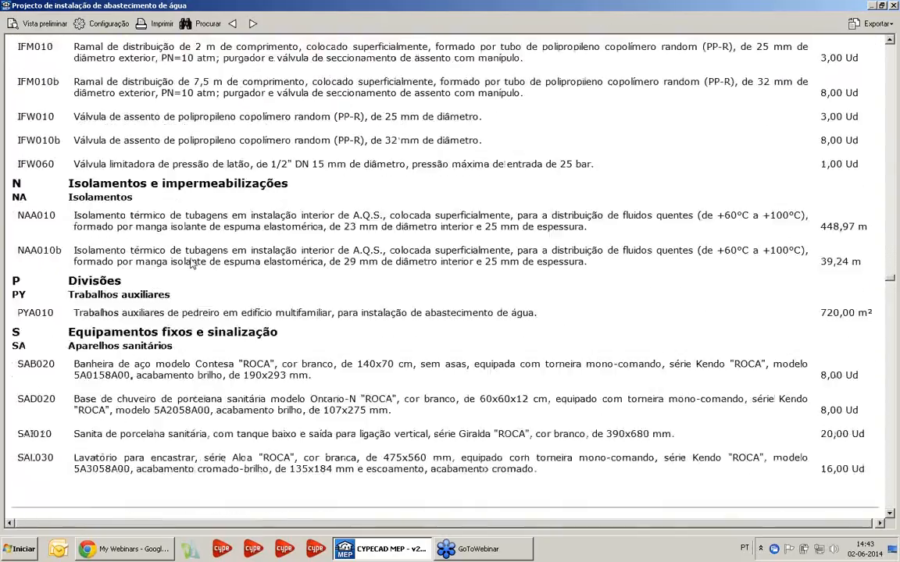
{"action": "scroll", "coordinate": [197, 269], "scroll_direction": "down", "scroll_amount": 15}
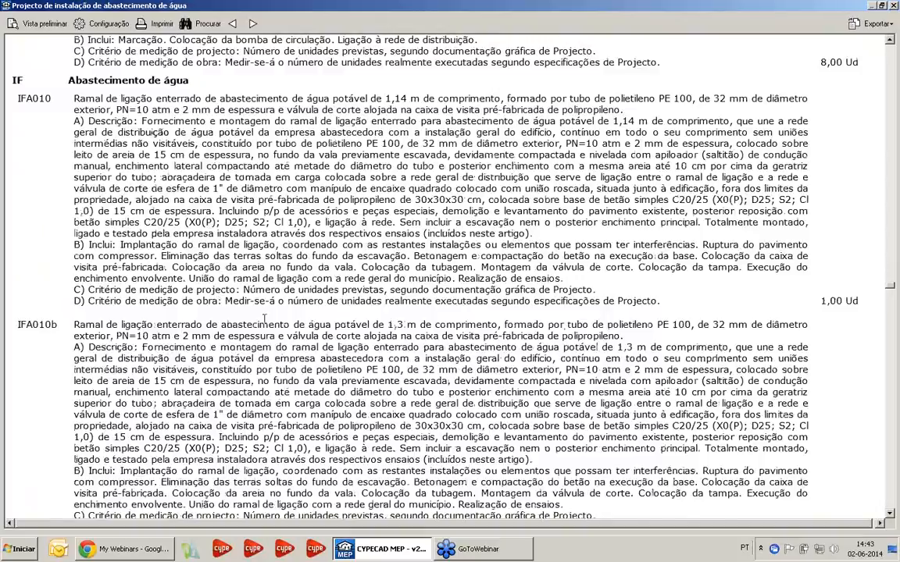
{"action": "scroll", "coordinate": [262, 331], "scroll_direction": "down", "scroll_amount": 20}
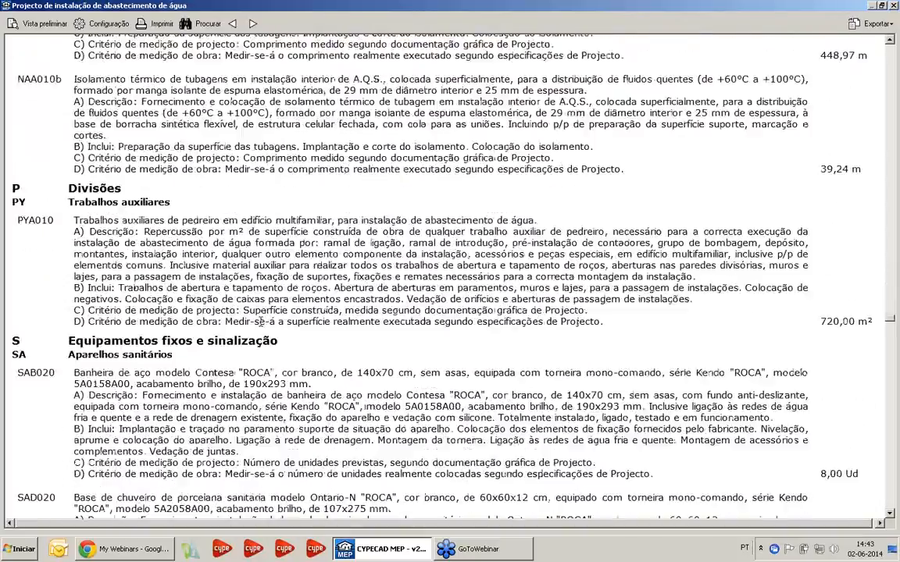
{"action": "scroll", "coordinate": [234, 312], "scroll_direction": "up", "scroll_amount": 5}
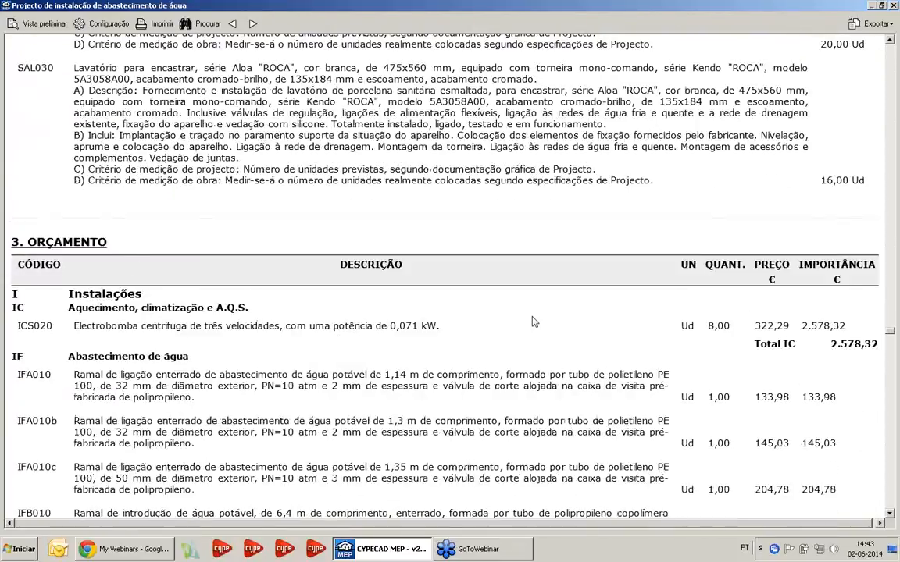
Review the Orçamento table through its chapter totals, the Orçamento de concurso summary and the budget with full item descriptions
{"action": "scroll", "coordinate": [539, 296], "scroll_direction": "down", "scroll_amount": 3}
{"action": "scroll", "coordinate": [543, 252], "scroll_direction": "down", "scroll_amount": 20}
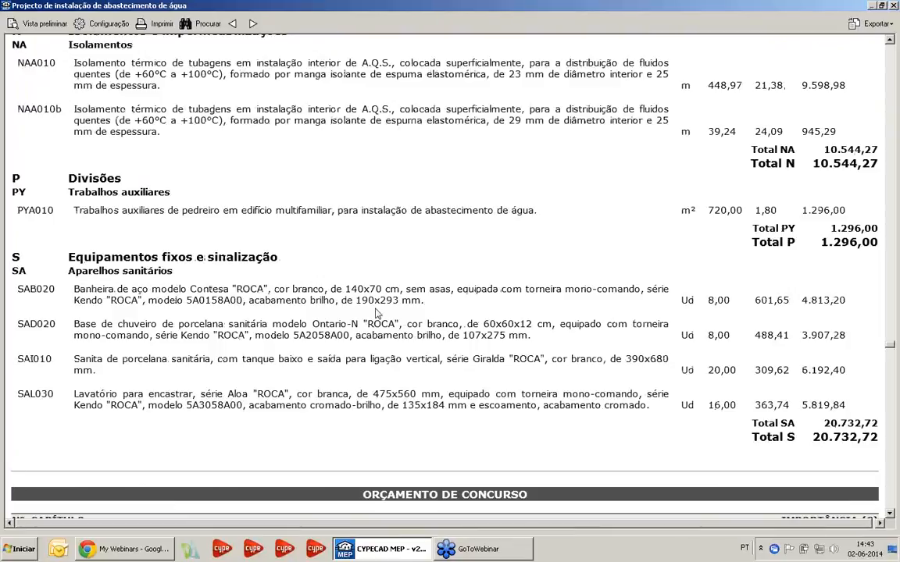
{"action": "scroll", "coordinate": [375, 313], "scroll_direction": "down", "scroll_amount": 10}
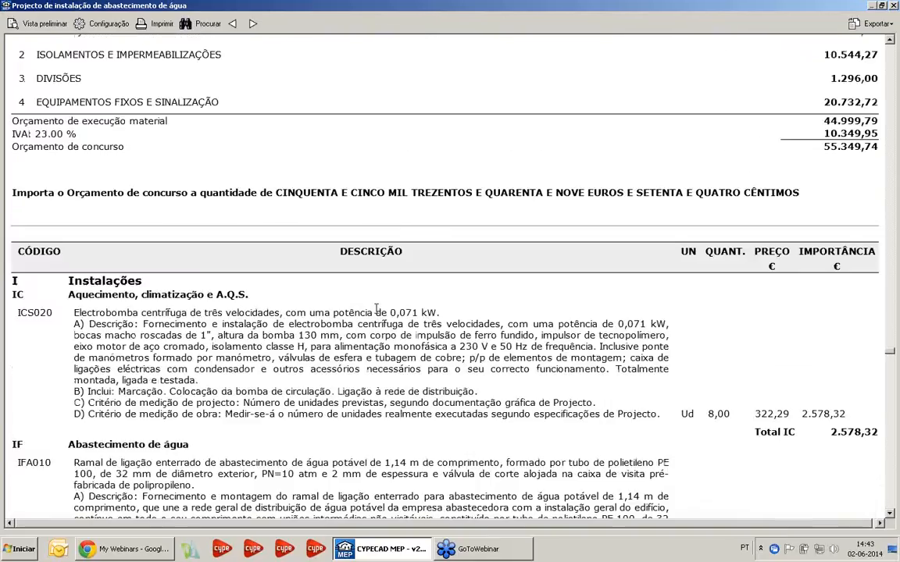
{"action": "scroll", "coordinate": [375, 312], "scroll_direction": "up", "scroll_amount": 4}
{"action": "scroll", "coordinate": [375, 313], "scroll_direction": "down", "scroll_amount": 3}
{"action": "scroll", "coordinate": [375, 312], "scroll_direction": "down", "scroll_amount": 3}
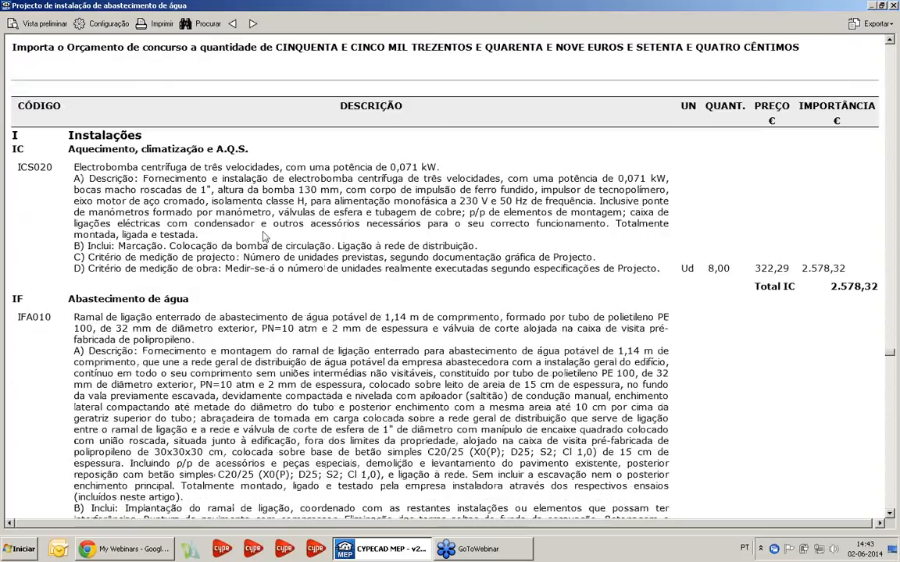
{"action": "scroll", "coordinate": [326, 348], "scroll_direction": "down", "scroll_amount": 1}
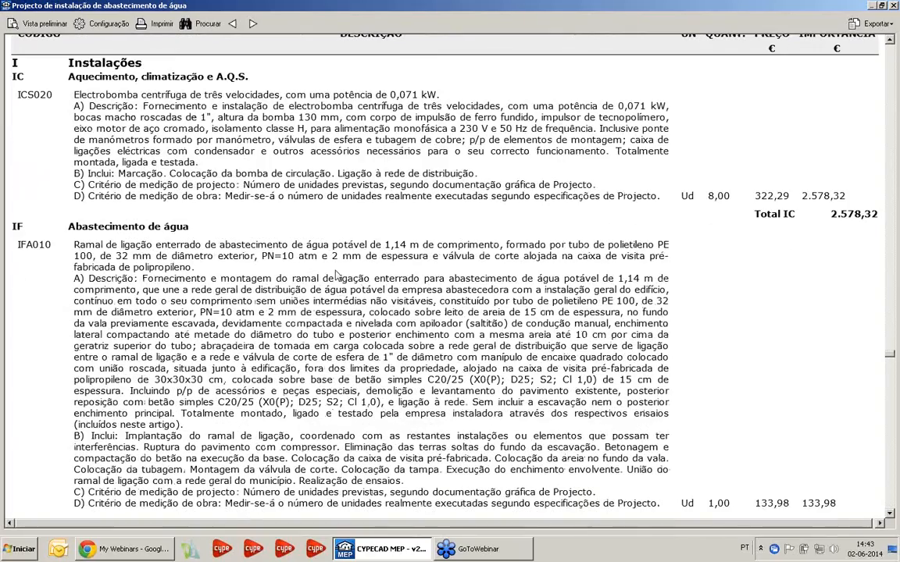
{"action": "scroll", "coordinate": [367, 372], "scroll_direction": "down", "scroll_amount": 10}
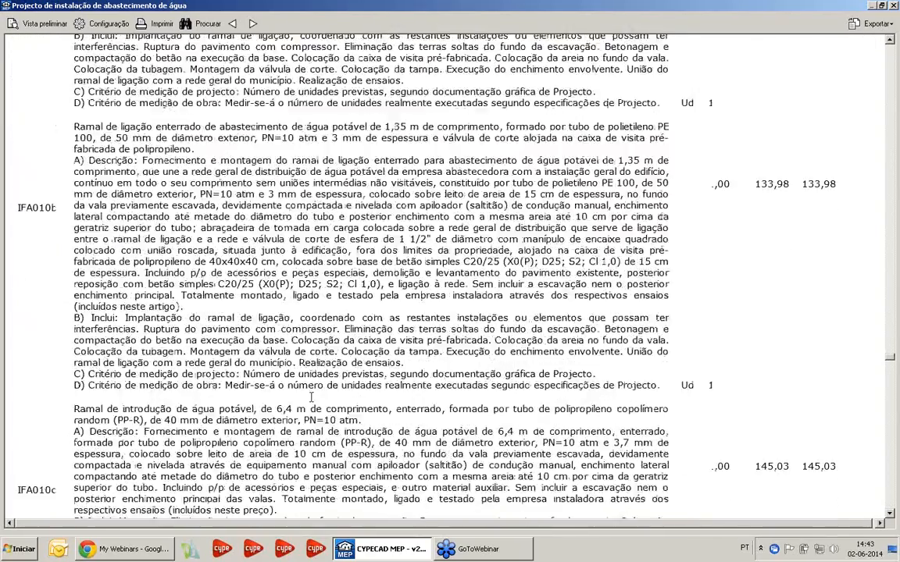
{"action": "scroll", "coordinate": [311, 396], "scroll_direction": "down", "scroll_amount": 20}
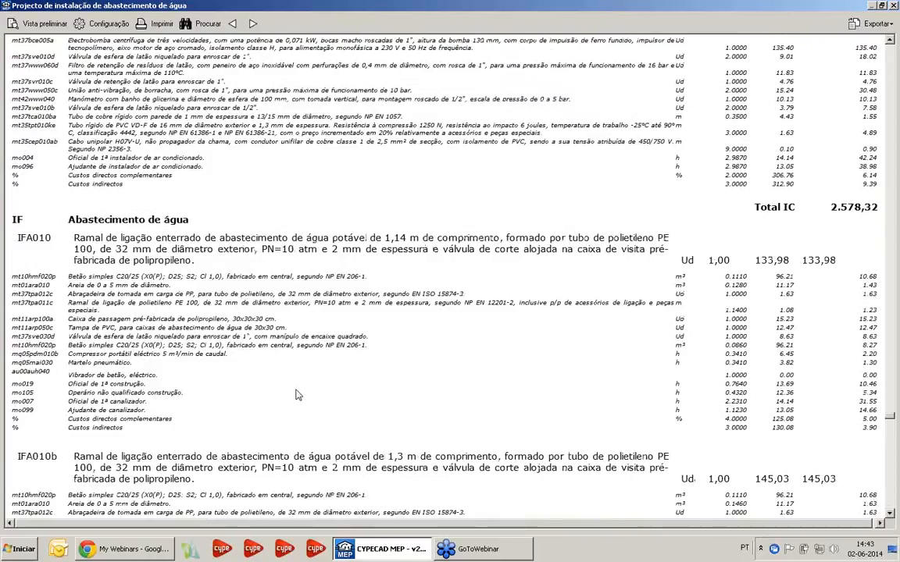
Review the budget's itemised price breakdown, from the ICS020 circulation pump through the connection branches to the auxiliary works and sanitary fixtures
{"action": "scroll", "coordinate": [297, 392], "scroll_direction": "up", "scroll_amount": 4}
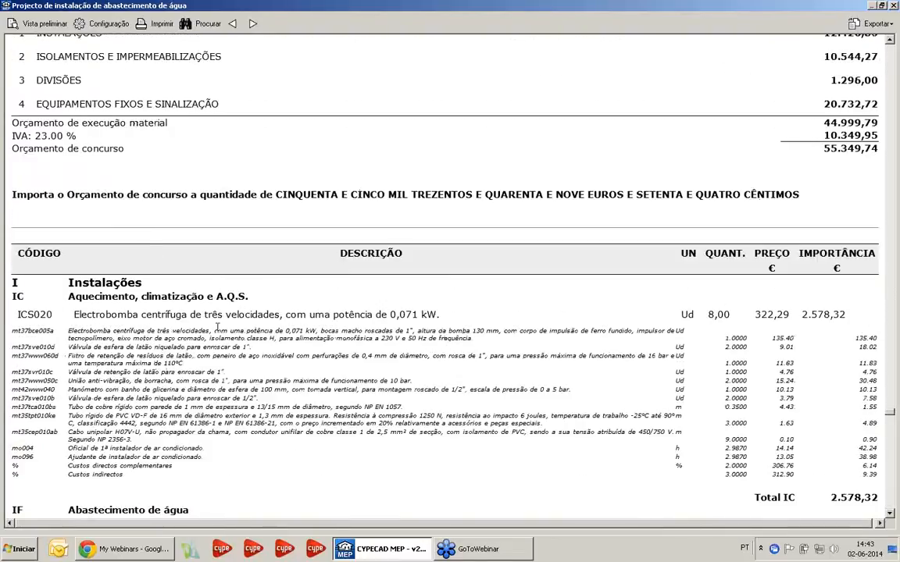
{"action": "scroll", "coordinate": [218, 327], "scroll_direction": "down", "scroll_amount": 1}
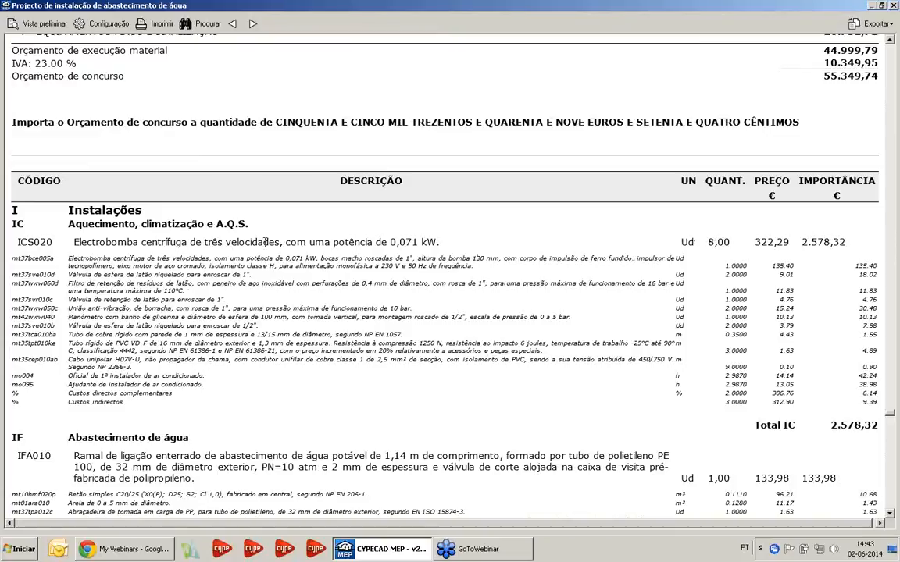
{"action": "scroll", "coordinate": [185, 325], "scroll_direction": "down", "scroll_amount": 3}
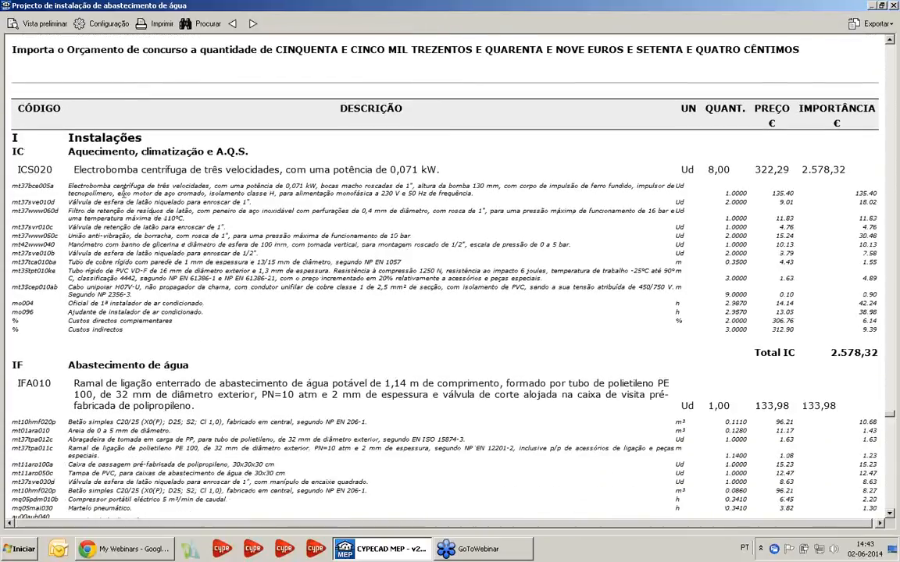
{"action": "scroll", "coordinate": [156, 258], "scroll_direction": "down", "scroll_amount": 20}
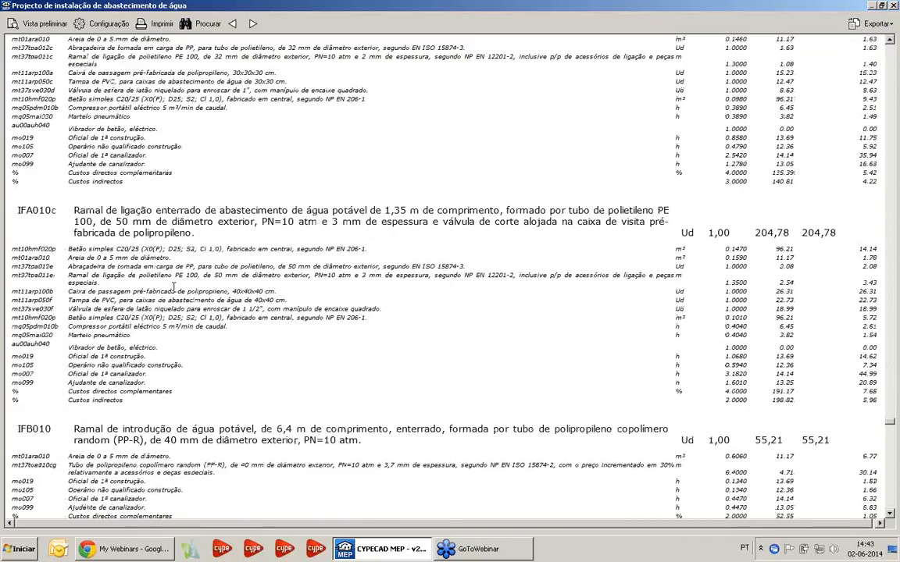
{"action": "scroll", "coordinate": [174, 291], "scroll_direction": "down", "scroll_amount": 20}
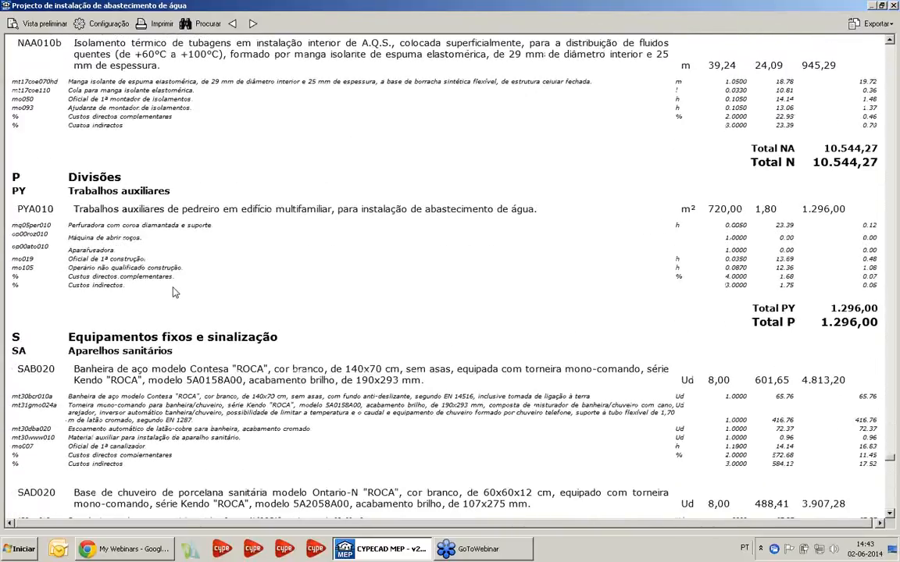
Review the Quadro de mão de obra and Quadro de materiais, and close the project document and the document type selection
{"action": "scroll", "coordinate": [174, 292], "scroll_direction": "down", "scroll_amount": 6}
{"action": "scroll", "coordinate": [173, 292], "scroll_direction": "down", "scroll_amount": 9}
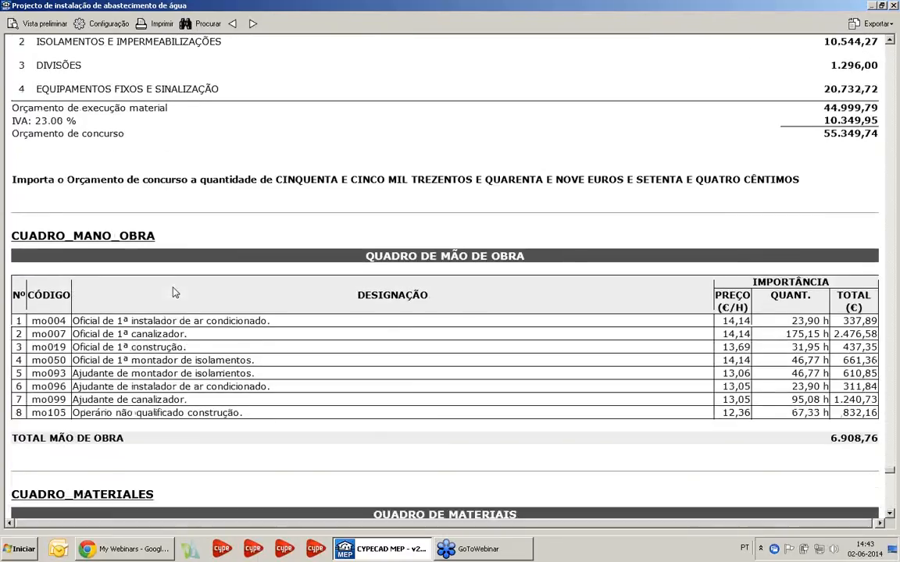
{"action": "scroll", "coordinate": [444, 266], "scroll_direction": "down", "scroll_amount": 9}
{"action": "scroll", "coordinate": [442, 269], "scroll_direction": "up", "scroll_amount": 6}
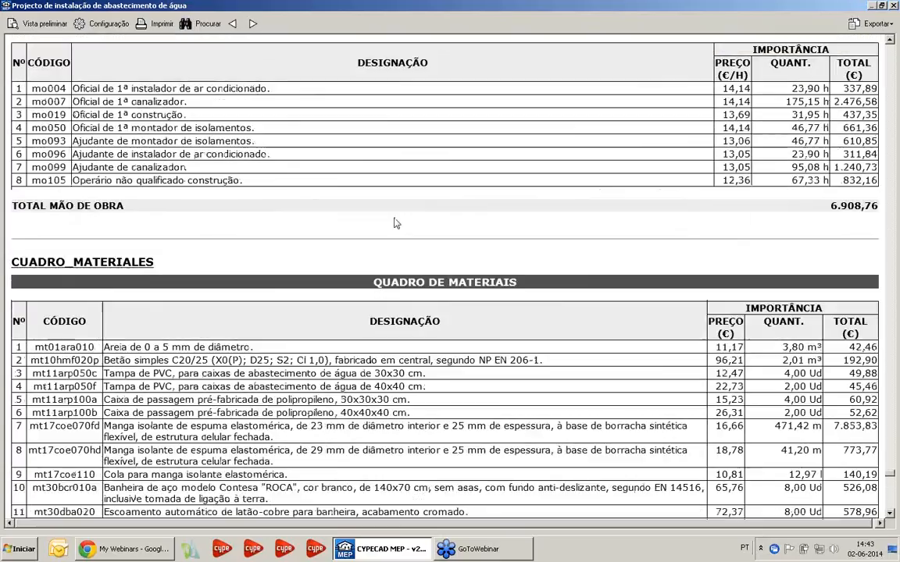
{"action": "scroll", "coordinate": [547, 362], "scroll_direction": "down", "scroll_amount": 20}
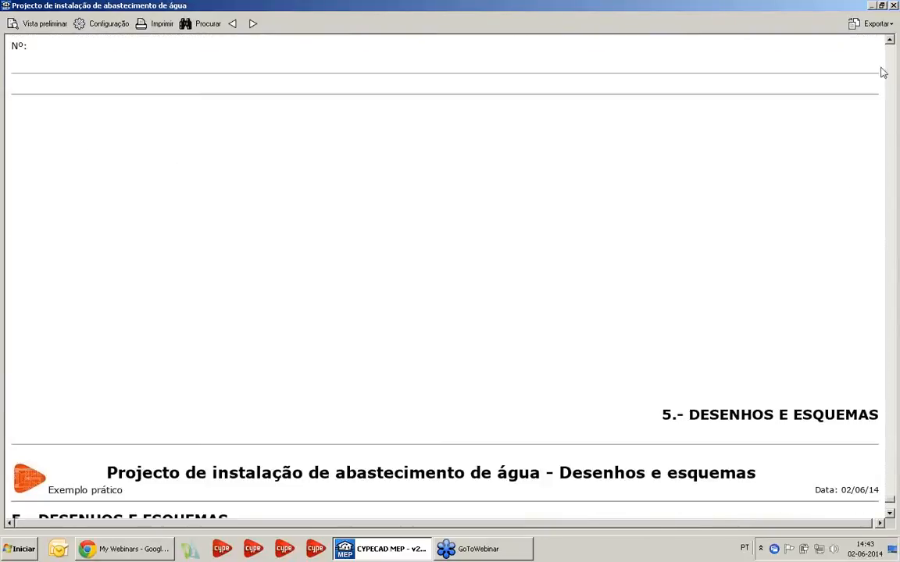
{"action": "left_click", "coordinate": [893, 5]}
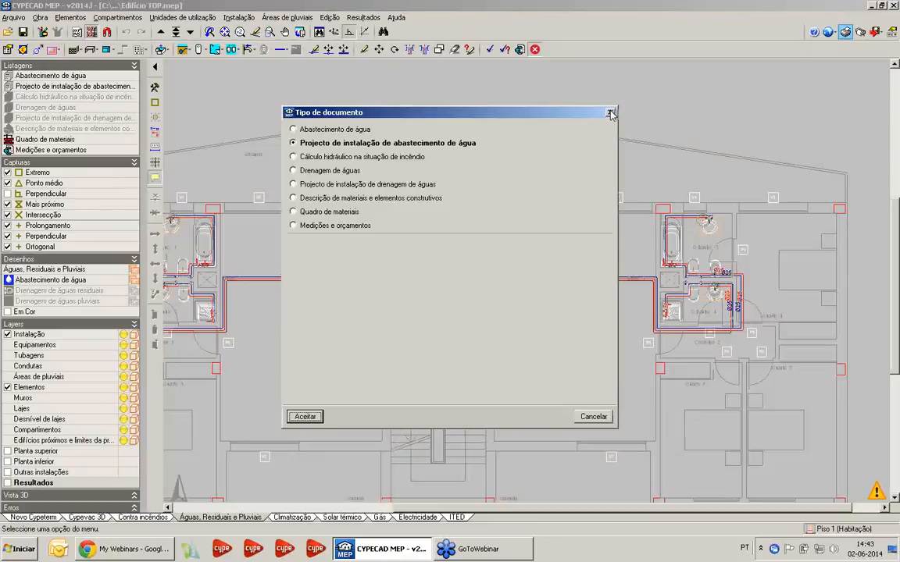
{"action": "left_click", "coordinate": [610, 113]}
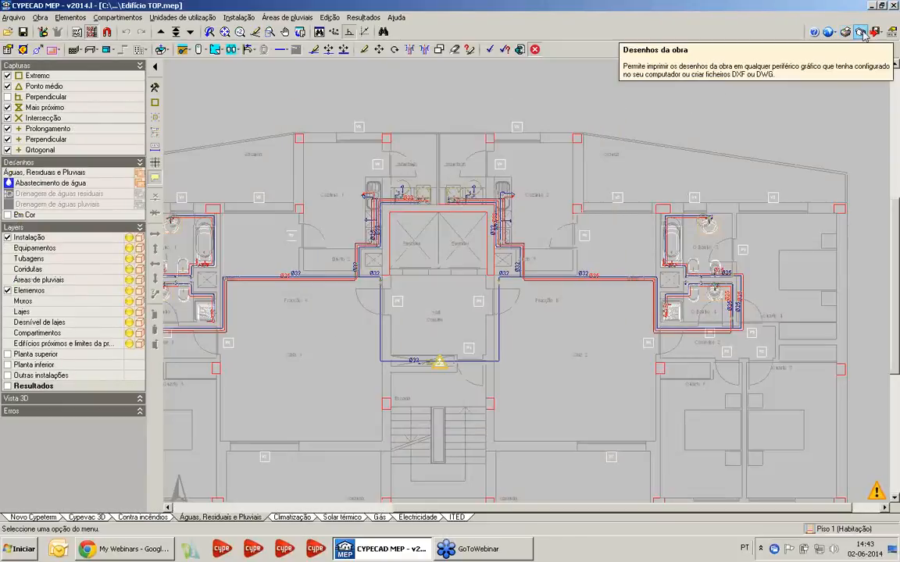
Generate the Abastecimento de água drawing set for DXF at 1/100 scale, with a 3D view of Piso 4 (Habitação) included
{"action": "left_click", "coordinate": [860, 32]}
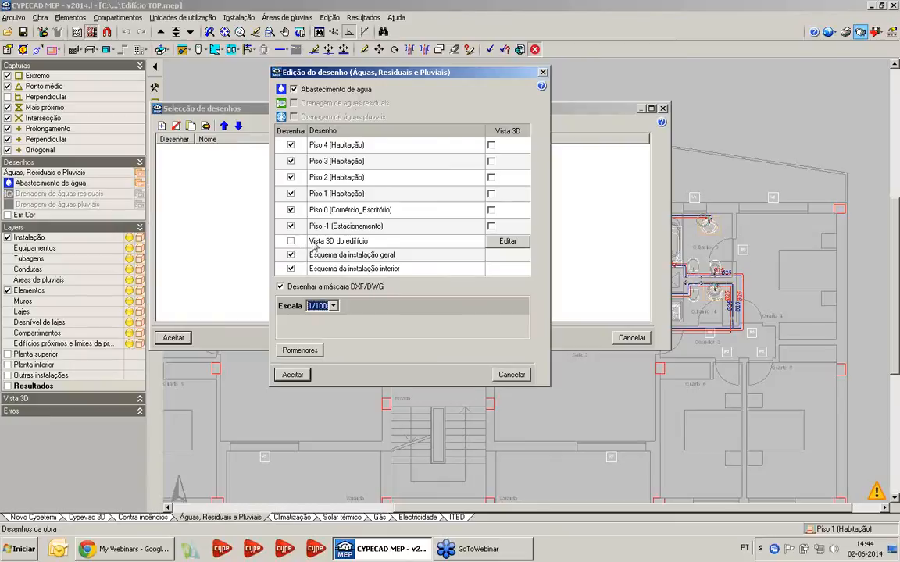
{"action": "left_click", "coordinate": [490, 145]}
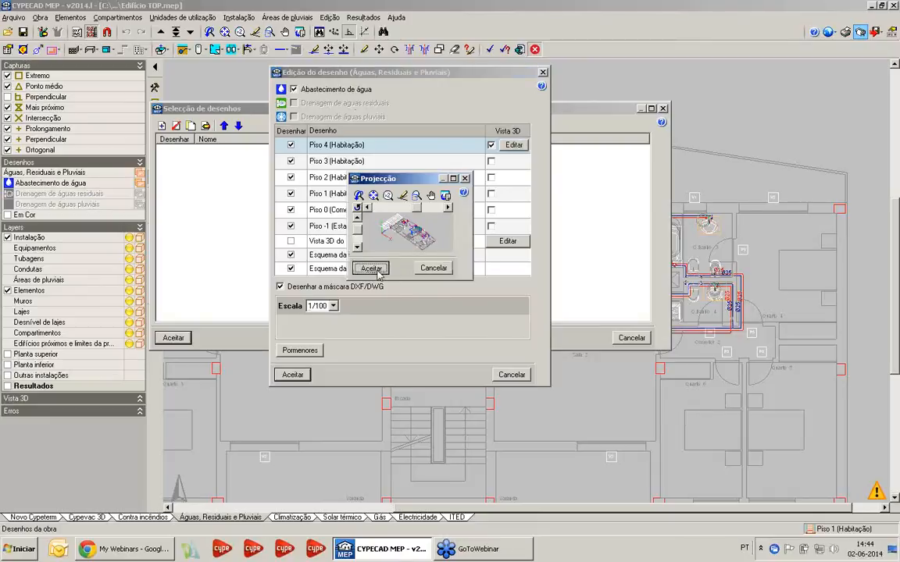
{"action": "left_click", "coordinate": [379, 270]}
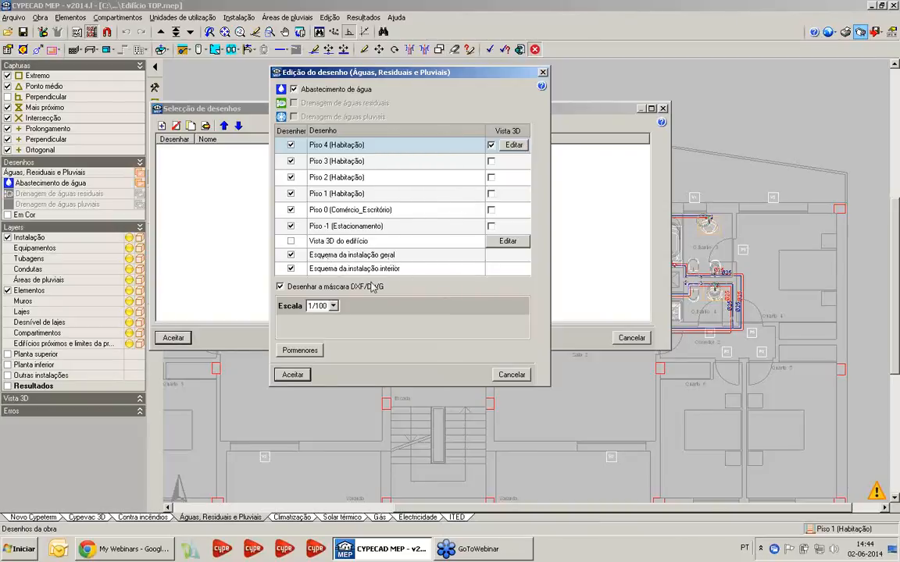
{"action": "left_click", "coordinate": [292, 375]}
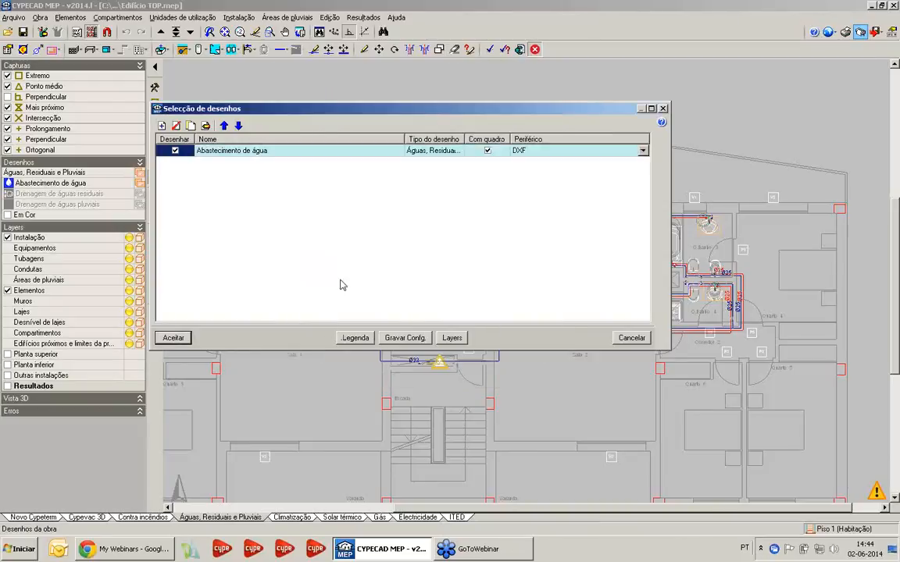
{"action": "left_click", "coordinate": [185, 341]}
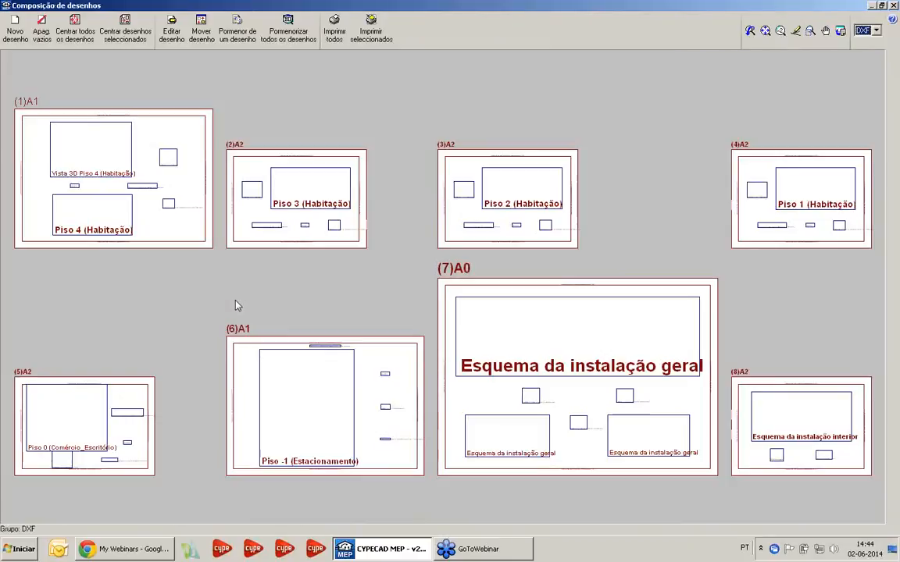
Show the Piso 4 (Habitação) plan in detail and examine its pipe routes and symbols around the kitchens and laundries
{"action": "left_click", "coordinate": [245, 39]}
{"action": "left_click", "coordinate": [74, 154]}
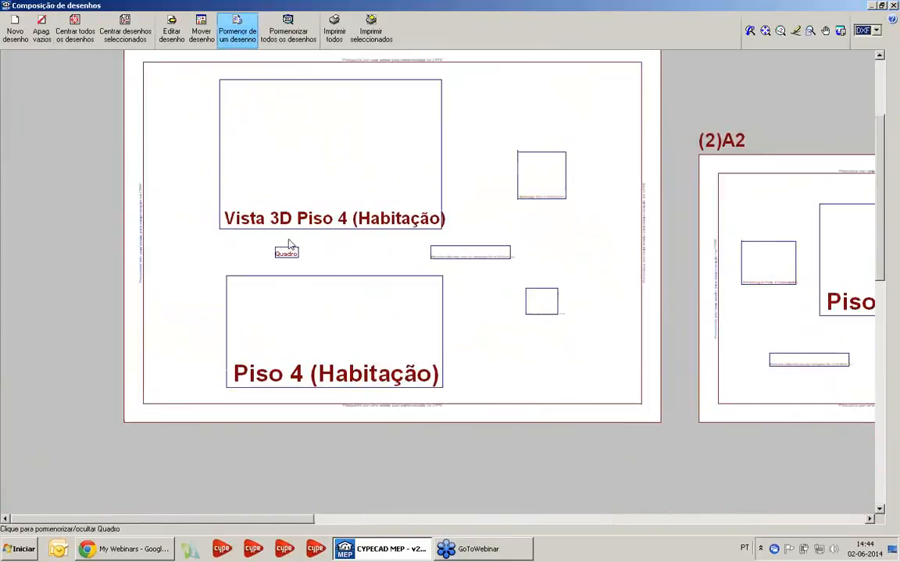
{"action": "left_click", "coordinate": [322, 354]}
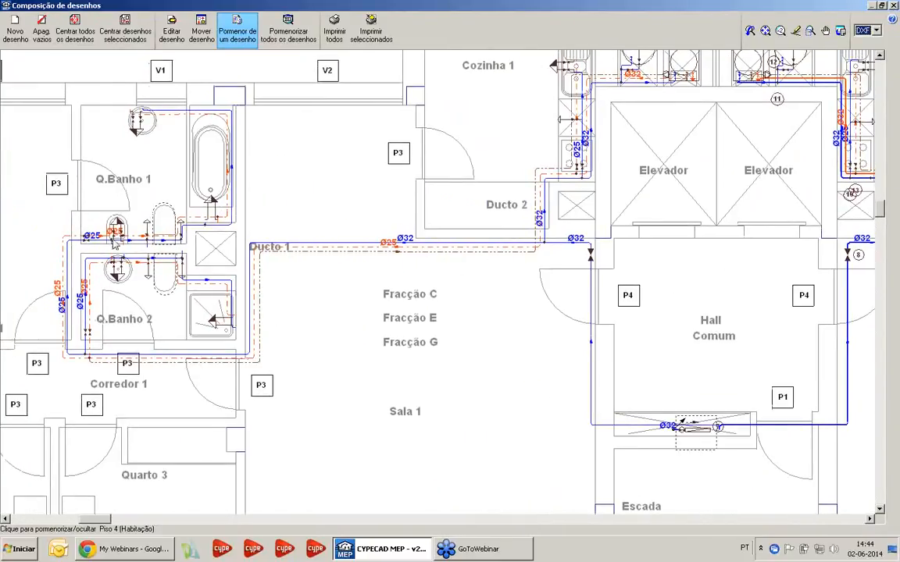
{"action": "scroll", "coordinate": [283, 325], "scroll_direction": "down", "scroll_amount": 2}
{"action": "scroll", "coordinate": [442, 245], "scroll_direction": "up", "scroll_amount": 4}
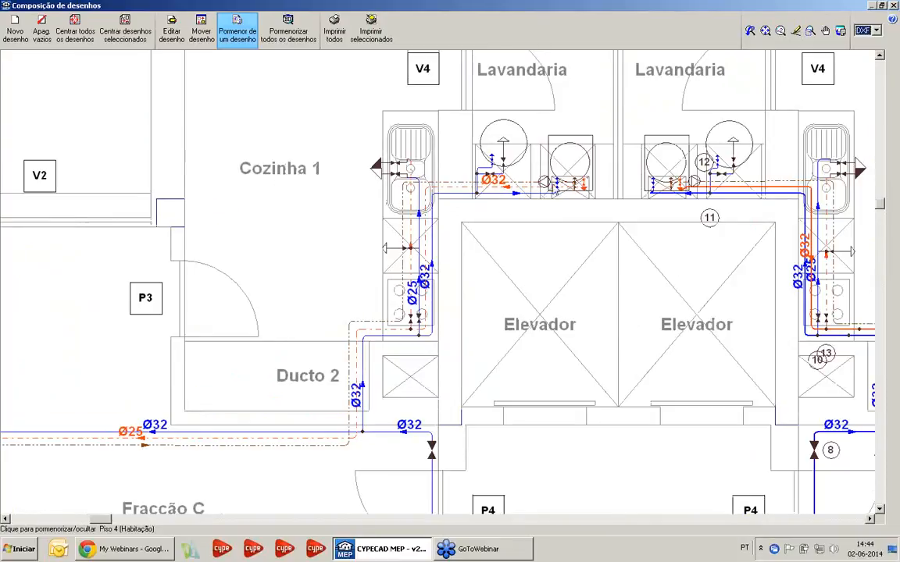
{"action": "scroll", "coordinate": [435, 239], "scroll_direction": "up", "scroll_amount": 5}
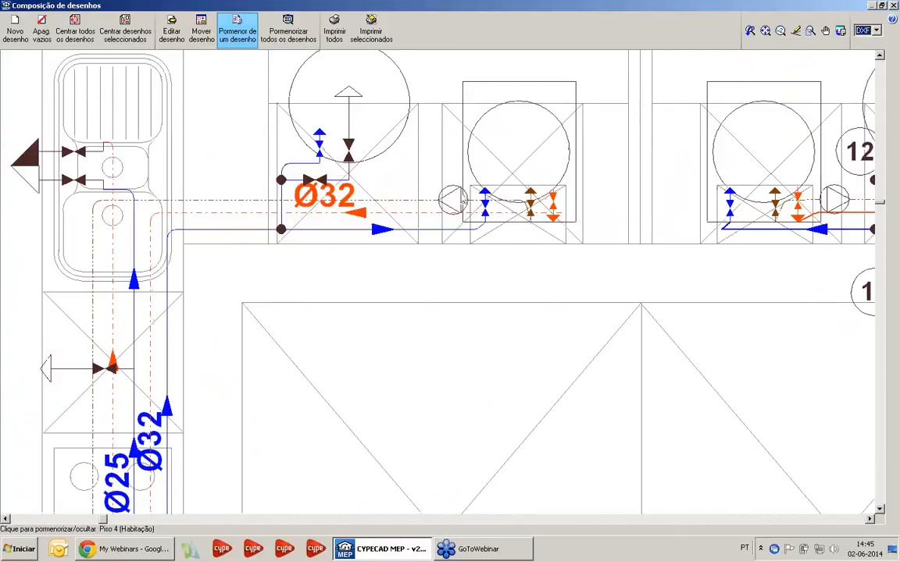
{"action": "scroll", "coordinate": [449, 147], "scroll_direction": "down", "scroll_amount": 5}
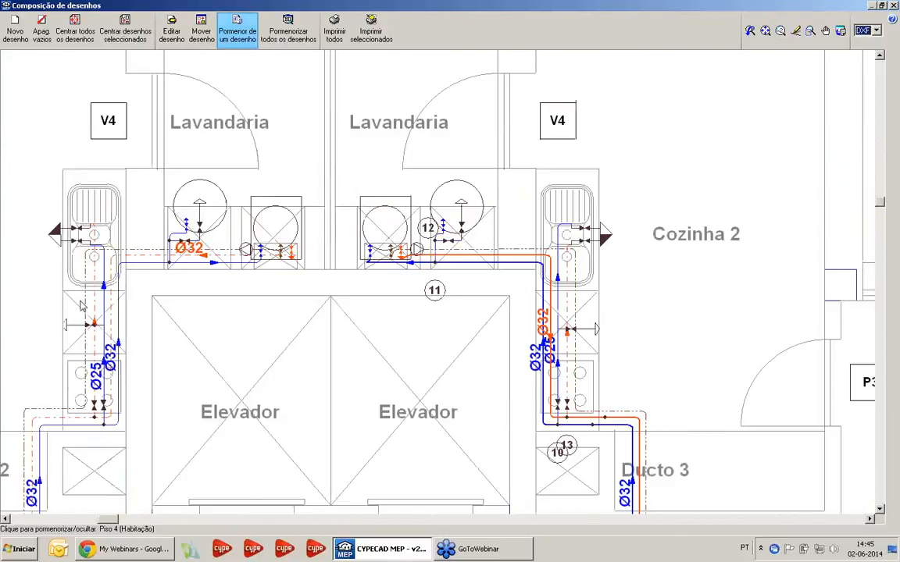
Examine the Piso 4 pipe network around Q.Banho 2 and Corredor 1, and collapse the plan's detail
{"action": "middle_click_drag", "start_coordinate": [410, 156], "coordinate": [697, 129]}
{"action": "middle_click_drag", "start_coordinate": [257, 409], "coordinate": [424, 321]}
{"action": "scroll", "coordinate": [269, 355], "scroll_direction": "up", "scroll_amount": 5}
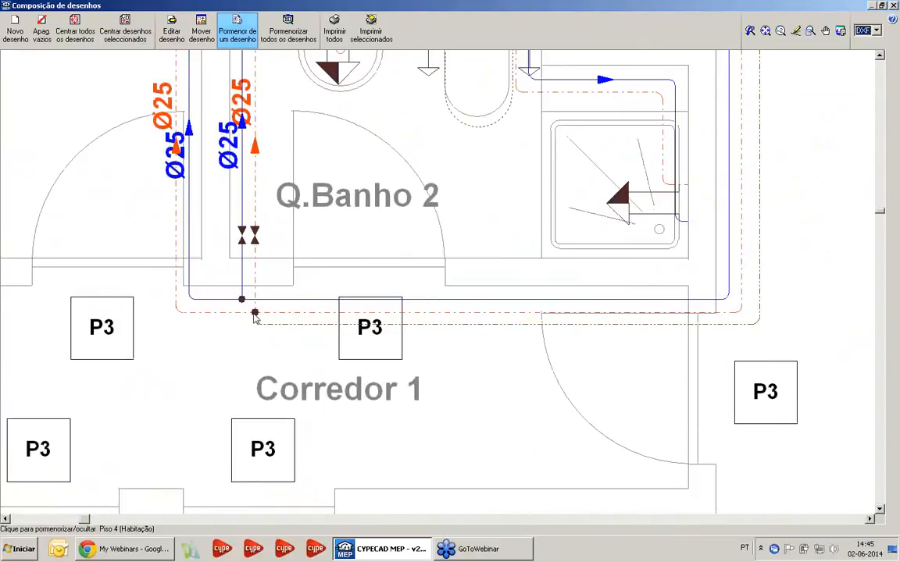
{"action": "scroll", "coordinate": [253, 316], "scroll_direction": "down", "scroll_amount": 6}
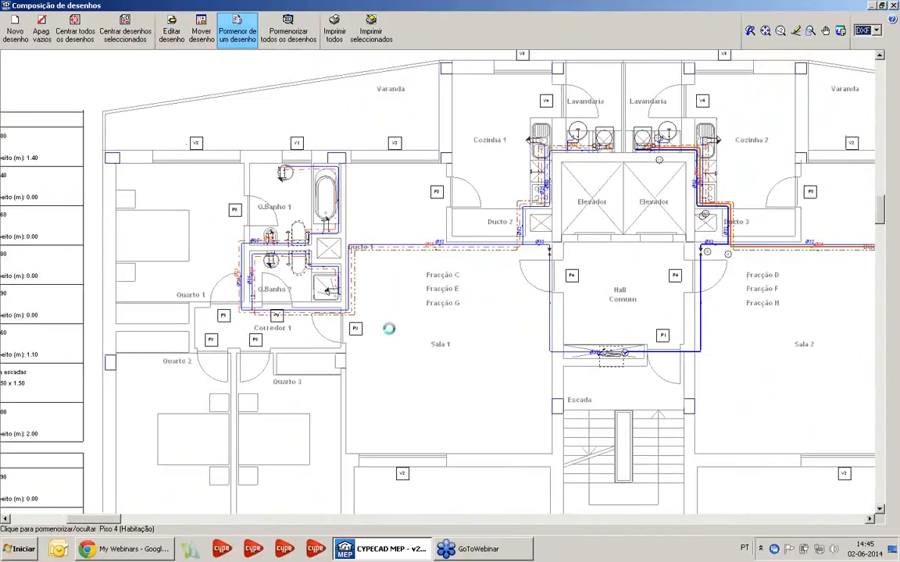
{"action": "middle_click_drag", "start_coordinate": [389, 329], "coordinate": [305, 355]}
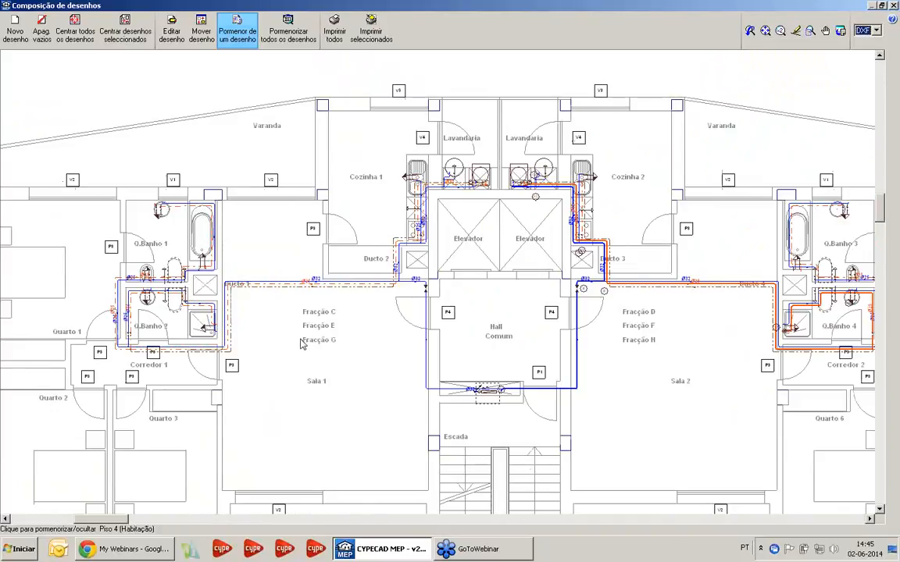
{"action": "scroll", "coordinate": [277, 309], "scroll_direction": "down", "scroll_amount": 4}
{"action": "left_click", "coordinate": [314, 309]}
Show the Vista 3D Piso 4 (Habitação) drawing in detail, examine it and hide its detail again
{"action": "middle_click_drag", "start_coordinate": [309, 306], "coordinate": [311, 432]}
{"action": "scroll", "coordinate": [311, 432], "scroll_direction": "up", "scroll_amount": 1}
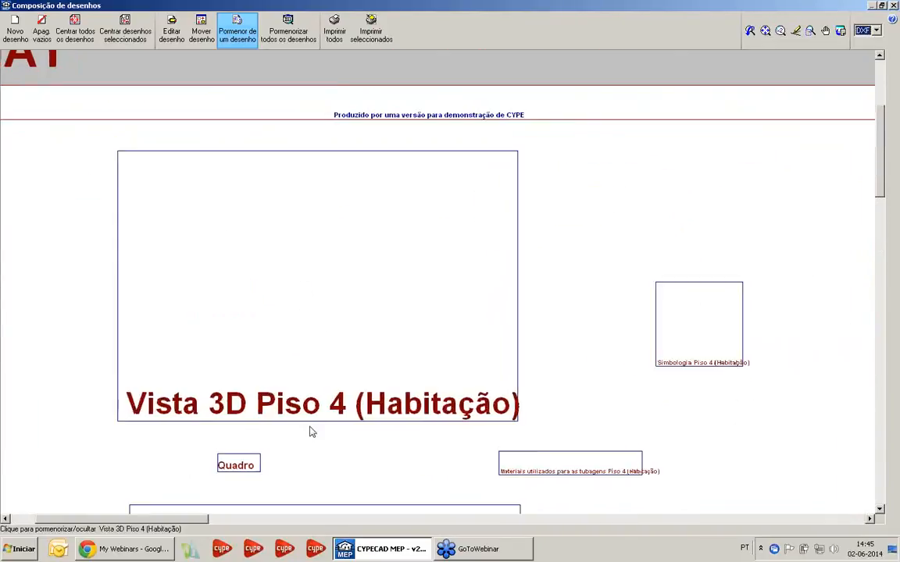
{"action": "left_click", "coordinate": [298, 307]}
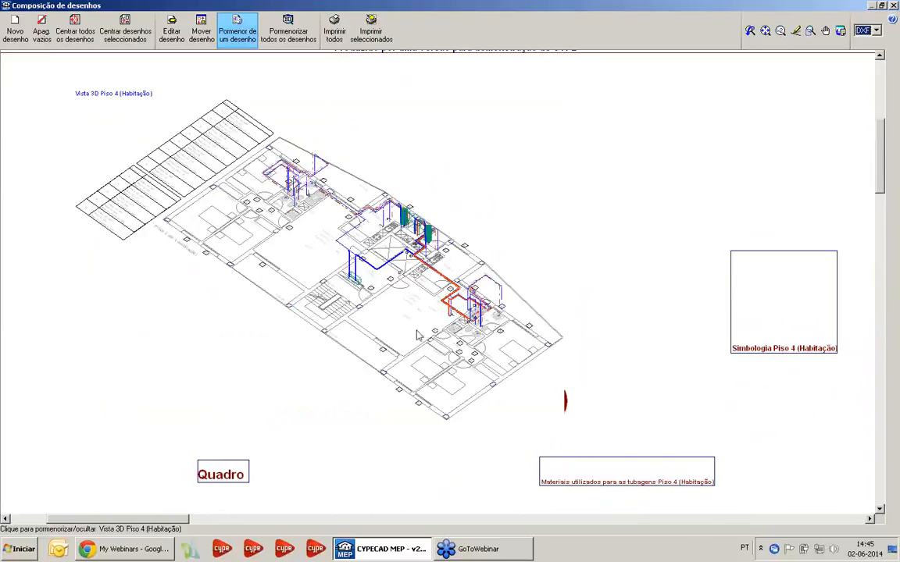
{"action": "left_click", "coordinate": [296, 236]}
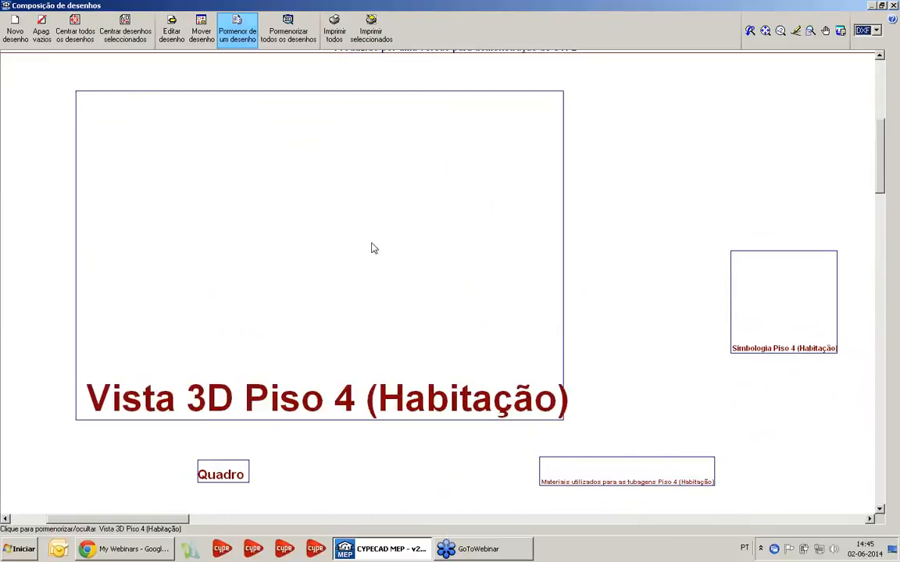
Show the Simbologia Piso 4 (Habitação) legend in detail, read its pipe, valve and equipment symbols, and hide its detail again
{"action": "left_click", "coordinate": [794, 291]}
{"action": "scroll", "coordinate": [546, 295], "scroll_direction": "up", "scroll_amount": 2}
{"action": "scroll", "coordinate": [546, 292], "scroll_direction": "up", "scroll_amount": 9}
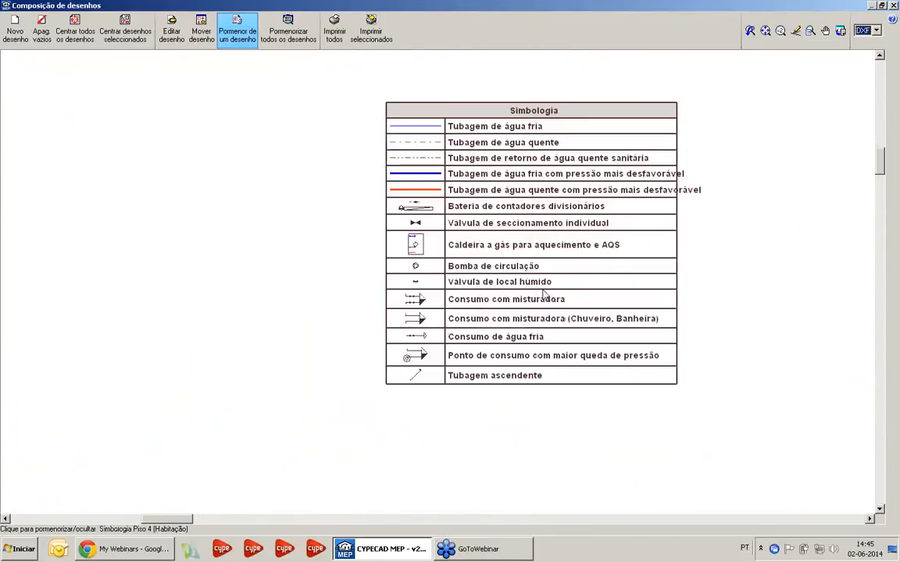
{"action": "middle_click_drag", "start_coordinate": [526, 282], "coordinate": [459, 364]}
{"action": "scroll", "coordinate": [187, 298], "scroll_direction": "down", "scroll_amount": 1}
{"action": "middle_click_drag", "start_coordinate": [148, 306], "coordinate": [162, 282]}
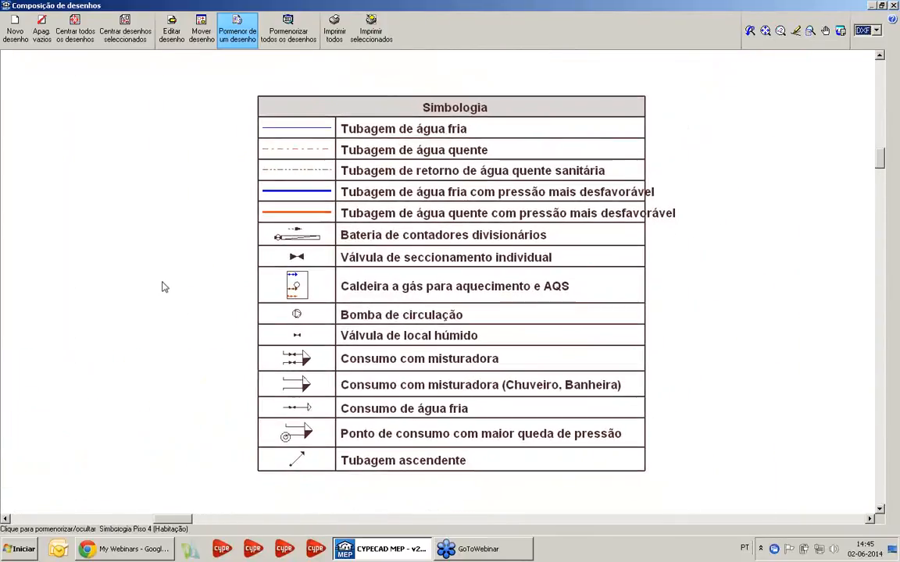
{"action": "left_click", "coordinate": [179, 290]}
{"action": "scroll", "coordinate": [204, 314], "scroll_direction": "down", "scroll_amount": 9}
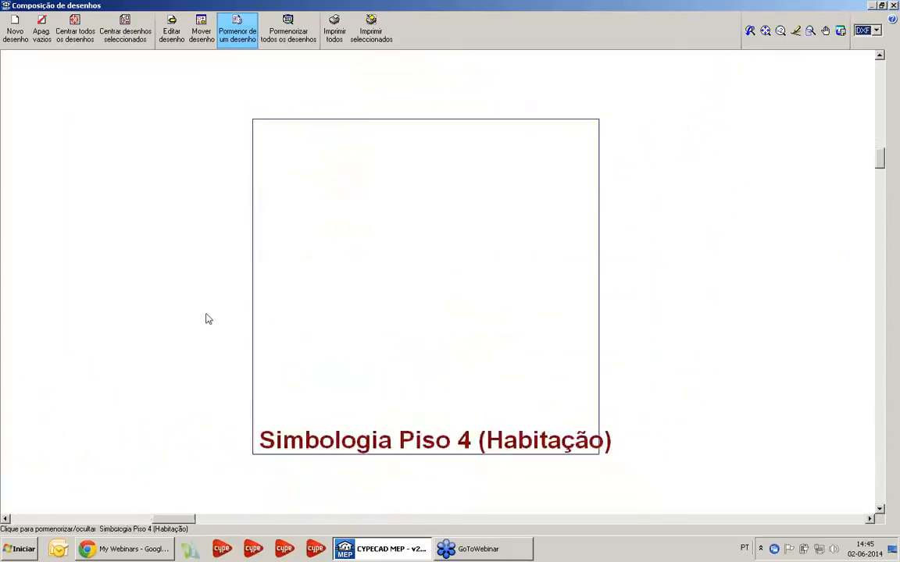
Show the Piso 4 table of pipe materials in detail, read it and hide its detail again
{"action": "middle_click_drag", "start_coordinate": [316, 318], "coordinate": [458, 173]}
{"action": "left_click", "coordinate": [175, 395]}
{"action": "scroll", "coordinate": [175, 394], "scroll_direction": "up", "scroll_amount": 4}
{"action": "scroll", "coordinate": [177, 427], "scroll_direction": "up", "scroll_amount": 6}
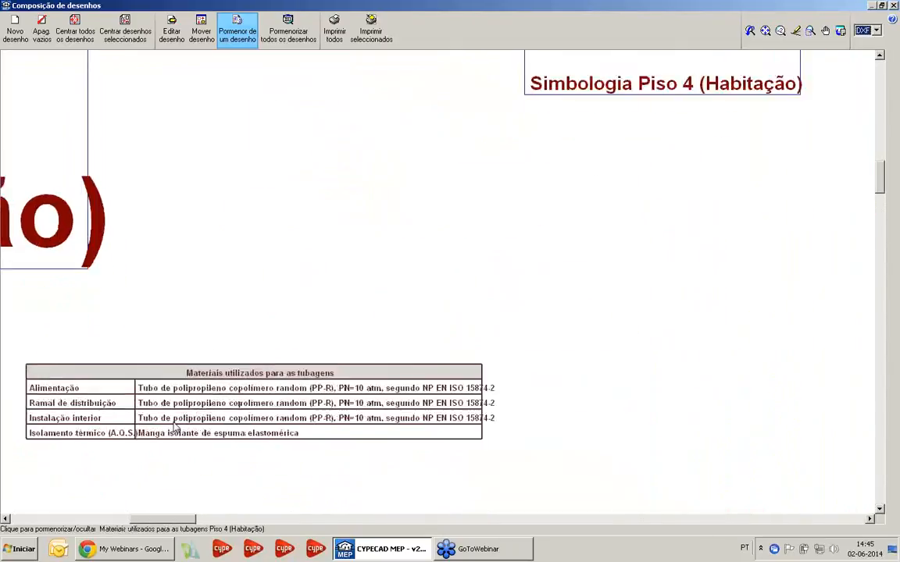
{"action": "middle_click_drag", "start_coordinate": [284, 379], "coordinate": [568, 281]}
{"action": "left_click", "coordinate": [569, 291]}
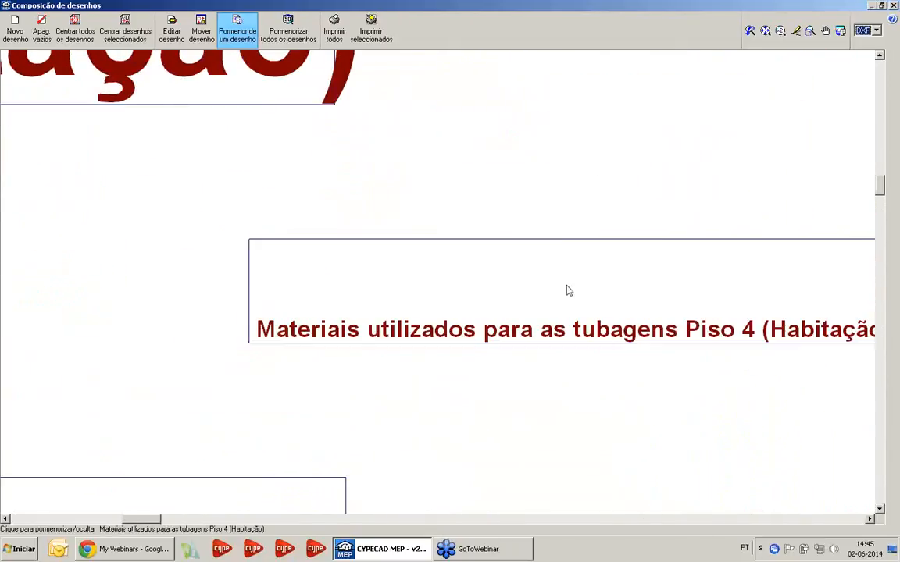
Show the Piso 4 table of interior installation diameters in detail, read it and hide its detail again
{"action": "scroll", "coordinate": [367, 271], "scroll_direction": "down", "scroll_amount": 6}
{"action": "scroll", "coordinate": [500, 335], "scroll_direction": "up", "scroll_amount": 4}
{"action": "left_click", "coordinate": [503, 339]}
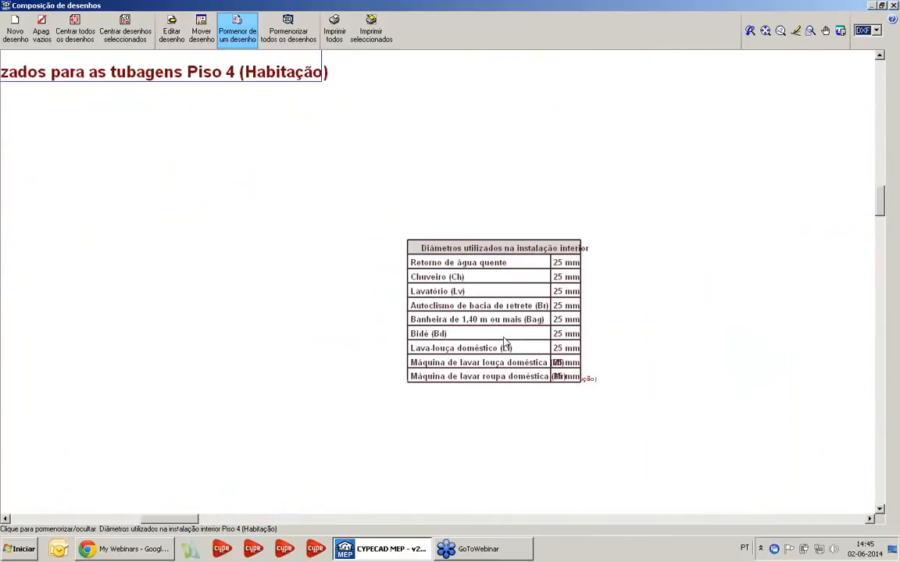
{"action": "scroll", "coordinate": [503, 337], "scroll_direction": "up", "scroll_amount": 2}
{"action": "left_click", "coordinate": [503, 336]}
{"action": "scroll", "coordinate": [498, 344], "scroll_direction": "down", "scroll_amount": 7}
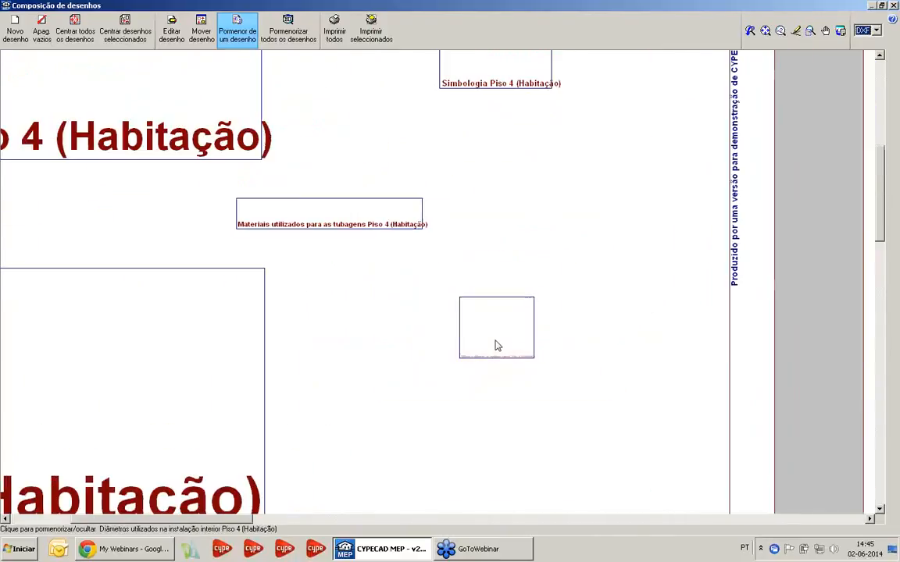
Show the main Esquema da instalação geral drawing on A0 sheet 7 in detail
{"action": "middle_click_drag", "start_coordinate": [509, 354], "coordinate": [365, 194]}
{"action": "middle_click_drag", "start_coordinate": [543, 395], "coordinate": [462, 285]}
{"action": "mouse_move", "coordinate": [602, 281]}
{"action": "middle_mouse_down"}
{"action": "mouse_move", "coordinate": [458, 264]}
{"action": "mouse_move", "coordinate": [403, 338]}
{"action": "middle_mouse_up"}
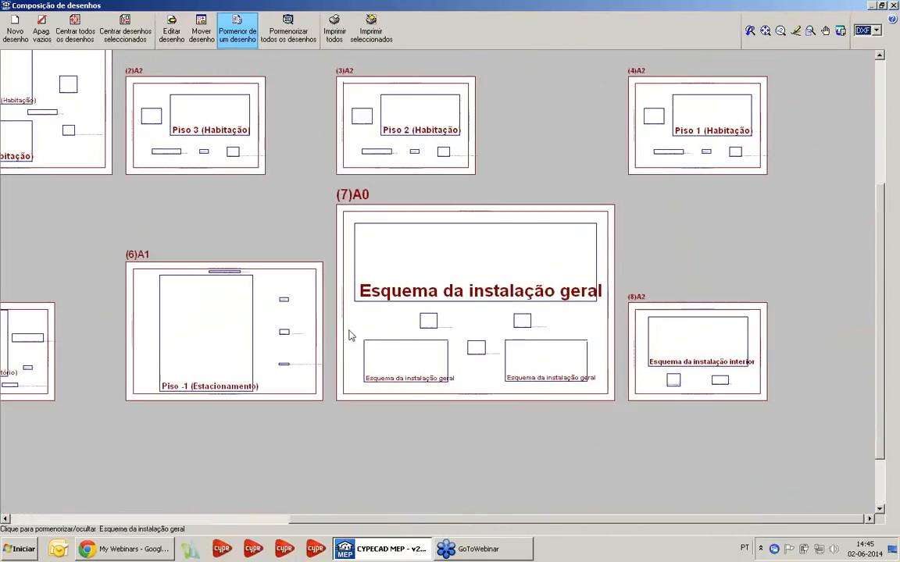
{"action": "scroll", "coordinate": [397, 273], "scroll_direction": "up", "scroll_amount": 2}
{"action": "scroll", "coordinate": [531, 287], "scroll_direction": "up", "scroll_amount": 2}
{"action": "left_click", "coordinate": [505, 264]}
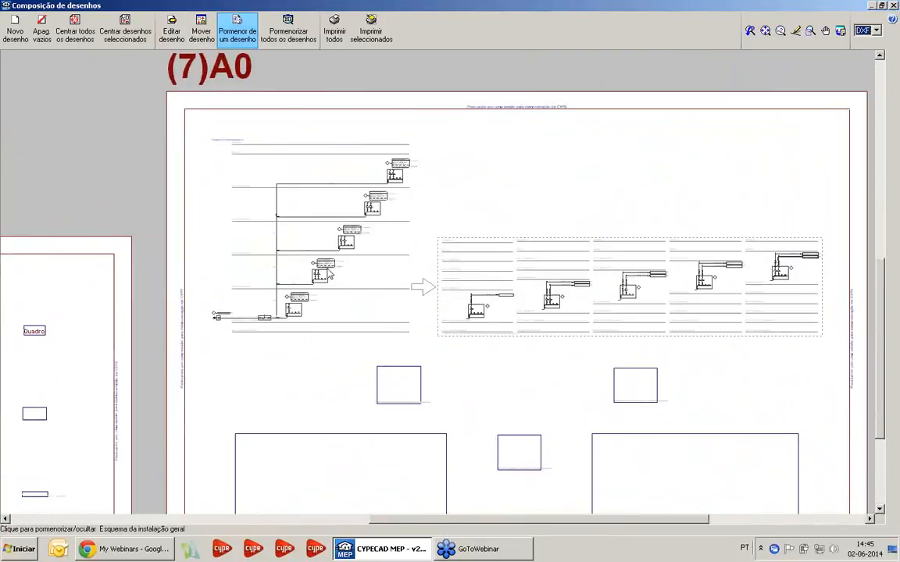
Examine the riser, branch diameters and meter batteries floor by floor in the main general installation scheme
{"action": "scroll", "coordinate": [328, 274], "scroll_direction": "up", "scroll_amount": 2}
{"action": "scroll", "coordinate": [228, 344], "scroll_direction": "up", "scroll_amount": 4}
{"action": "mouse_move", "coordinate": [214, 274]}
{"action": "middle_mouse_down"}
{"action": "mouse_move", "coordinate": [263, 369]}
{"action": "mouse_move", "coordinate": [316, 439]}
{"action": "middle_mouse_up"}
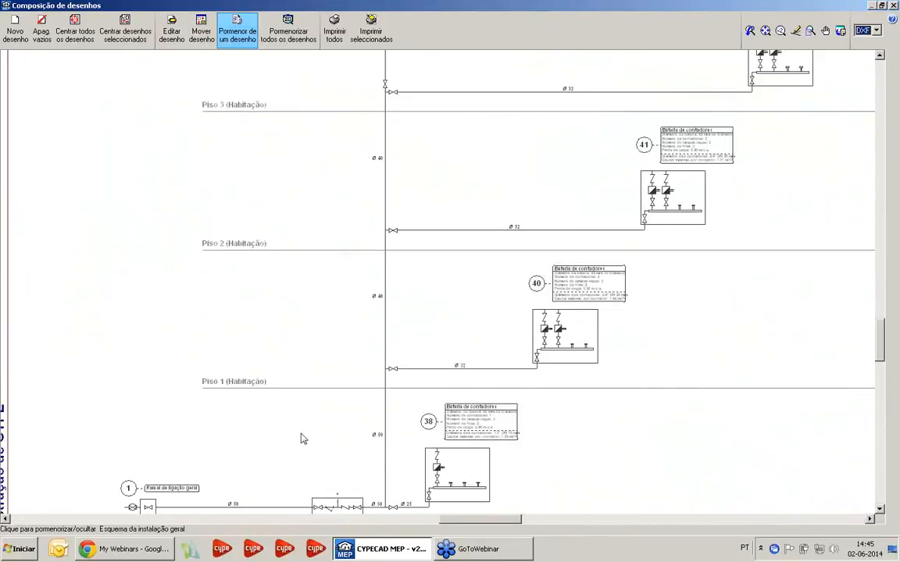
{"action": "scroll", "coordinate": [469, 437], "scroll_direction": "up", "scroll_amount": 3}
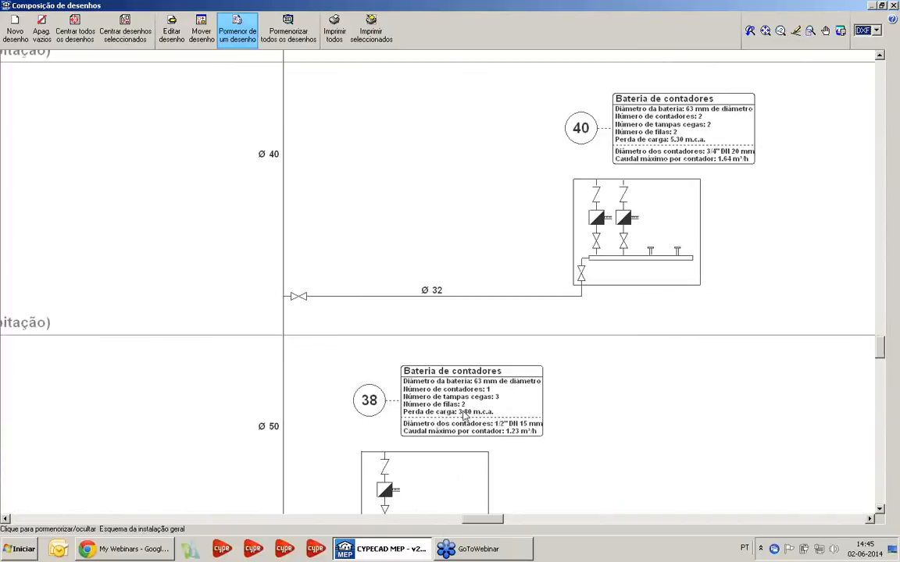
{"action": "scroll", "coordinate": [420, 424], "scroll_direction": "down", "scroll_amount": 7}
{"action": "middle_click_drag", "start_coordinate": [506, 333], "coordinate": [415, 485]}
{"action": "middle_click_drag", "start_coordinate": [512, 307], "coordinate": [434, 404]}
{"action": "scroll", "coordinate": [434, 404], "scroll_direction": "down", "scroll_amount": 1}
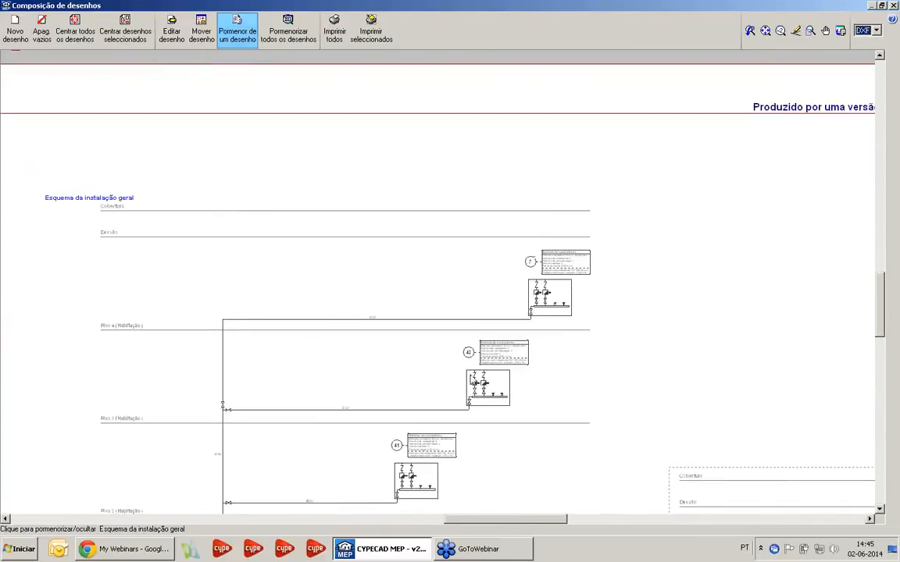
{"action": "scroll", "coordinate": [516, 365], "scroll_direction": "down", "scroll_amount": 4}
Examine the branches from the meter batteries to each fraction in the general scheme, and hide its detail
{"action": "middle_click_drag", "start_coordinate": [516, 366], "coordinate": [369, 246]}
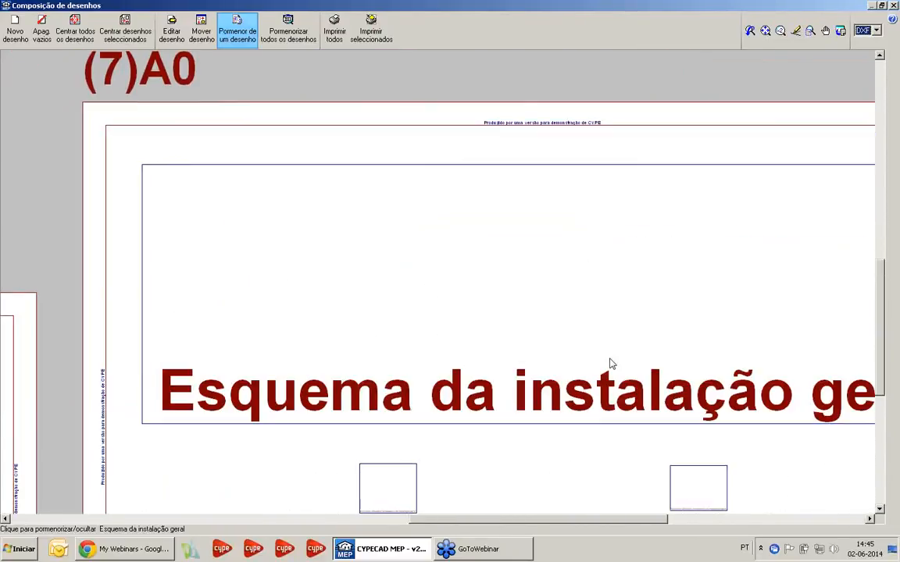
{"action": "middle_click_drag", "start_coordinate": [668, 347], "coordinate": [461, 274]}
{"action": "scroll", "coordinate": [460, 277], "scroll_direction": "up", "scroll_amount": 6}
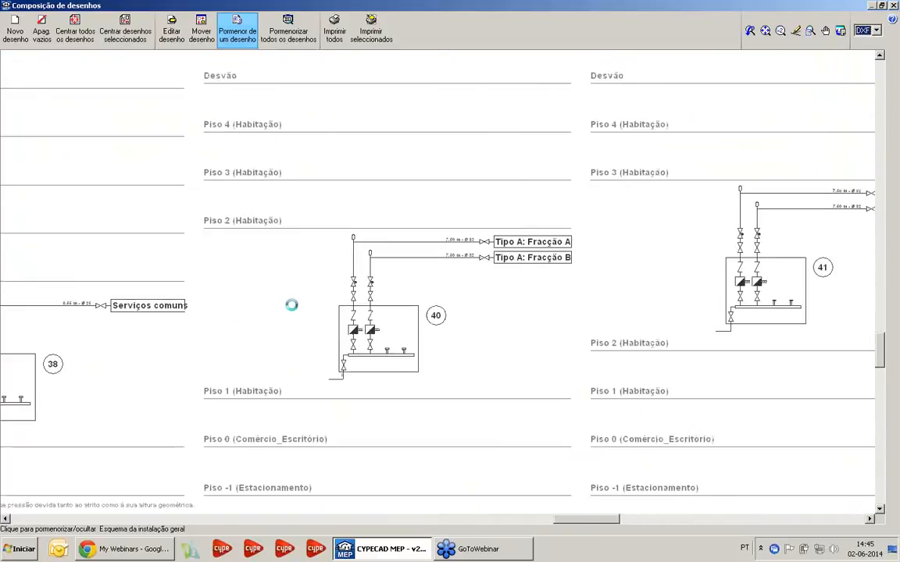
{"action": "scroll", "coordinate": [366, 396], "scroll_direction": "up", "scroll_amount": 1}
{"action": "middle_click_drag", "start_coordinate": [325, 351], "coordinate": [324, 446]}
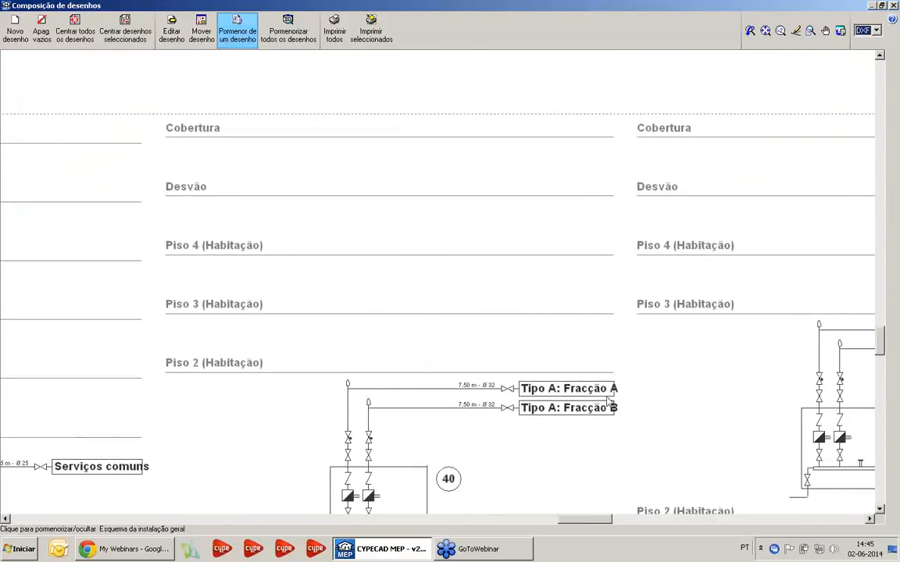
{"action": "middle_click_drag", "start_coordinate": [660, 440], "coordinate": [412, 160]}
{"action": "scroll", "coordinate": [609, 296], "scroll_direction": "down", "scroll_amount": 4}
{"action": "scroll", "coordinate": [441, 328], "scroll_direction": "down", "scroll_amount": 3}
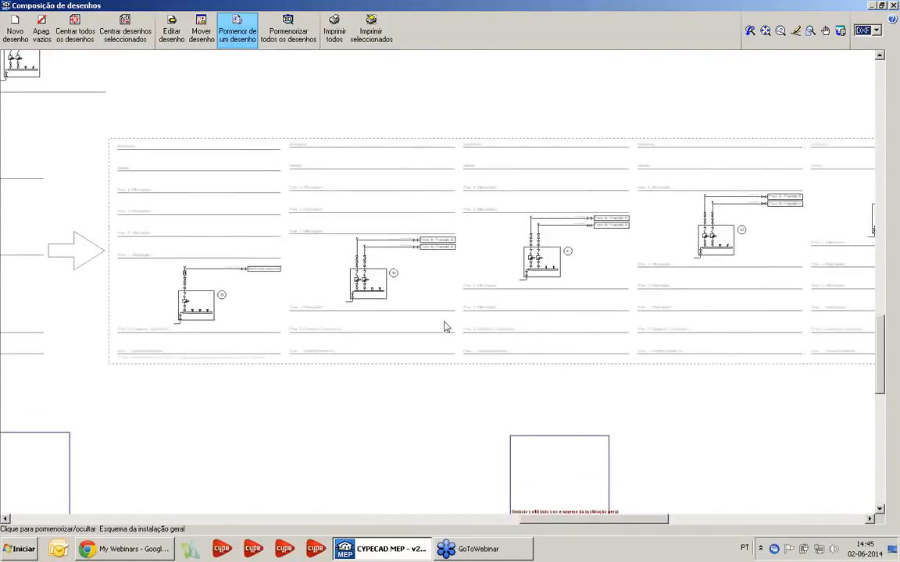
{"action": "scroll", "coordinate": [445, 327], "scroll_direction": "up", "scroll_amount": 2}
{"action": "left_click", "coordinate": [574, 321]}
{"action": "scroll", "coordinate": [440, 347], "scroll_direction": "down", "scroll_amount": 12}
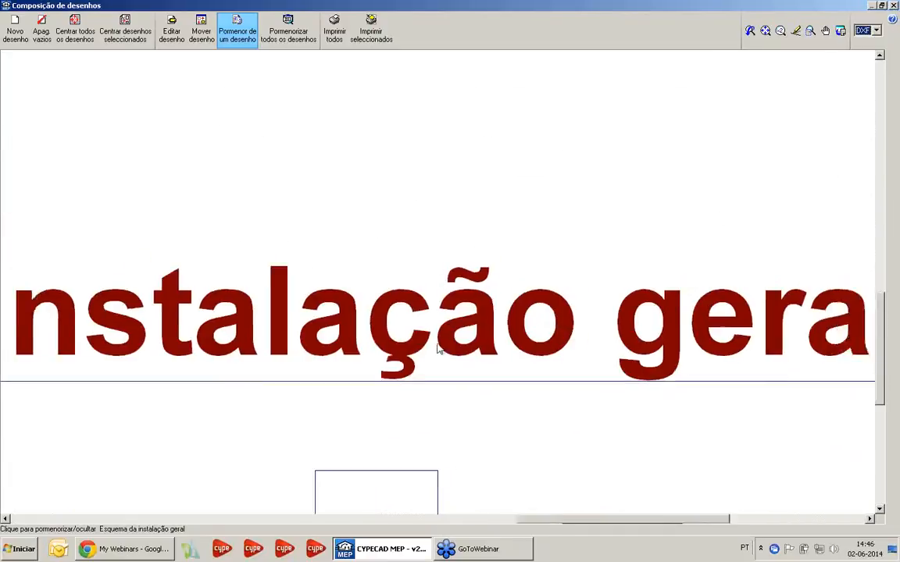
Show the commercial premises' general installation scheme in detail, examine its meter battery and supply branch, and hide its detail
{"action": "middle_click_drag", "start_coordinate": [442, 300], "coordinate": [444, 183]}
{"action": "scroll", "coordinate": [179, 377], "scroll_direction": "up", "scroll_amount": 5}
{"action": "left_click", "coordinate": [281, 369]}
{"action": "scroll", "coordinate": [221, 355], "scroll_direction": "up", "scroll_amount": 3}
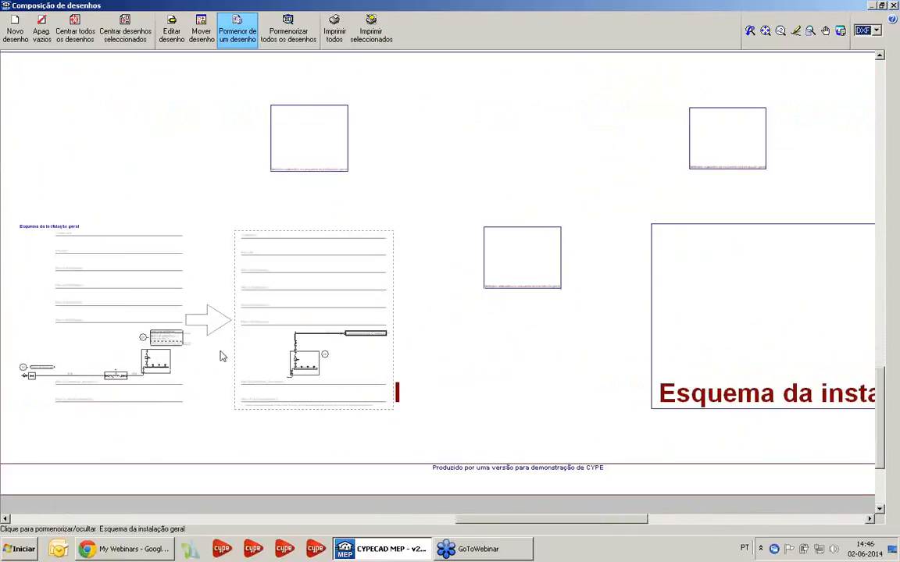
{"action": "middle_click_drag", "start_coordinate": [197, 361], "coordinate": [400, 338]}
{"action": "scroll", "coordinate": [400, 337], "scroll_direction": "up", "scroll_amount": 2}
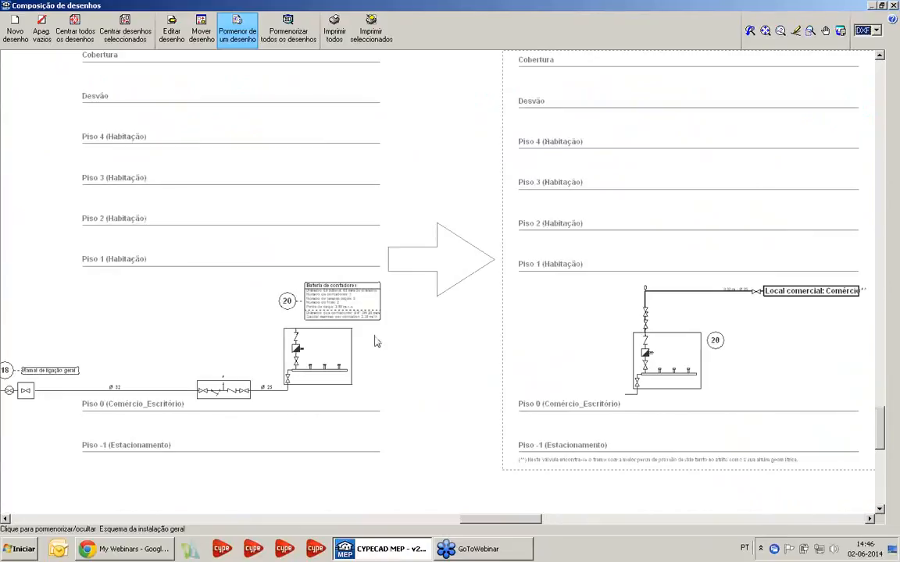
{"action": "middle_click_drag", "start_coordinate": [625, 381], "coordinate": [323, 432]}
{"action": "scroll", "coordinate": [458, 397], "scroll_direction": "up", "scroll_amount": 1}
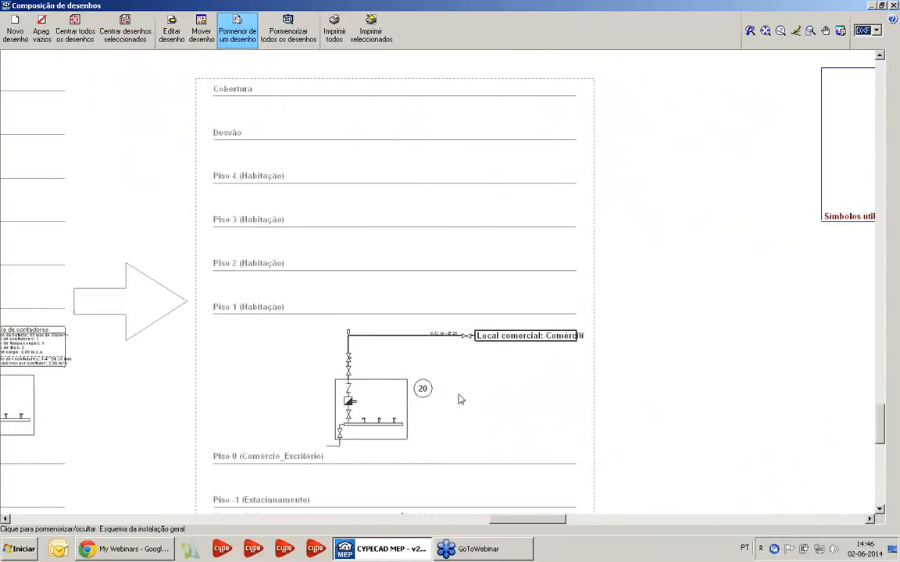
{"action": "scroll", "coordinate": [461, 394], "scroll_direction": "down", "scroll_amount": 5}
{"action": "left_click", "coordinate": [469, 388]}
Show the office's general installation scheme in detail, examine it and hide its detail again
{"action": "middle_click_drag", "start_coordinate": [624, 413], "coordinate": [77, 363]}
{"action": "left_click", "coordinate": [424, 341]}
{"action": "scroll", "coordinate": [482, 337], "scroll_direction": "up", "scroll_amount": 2}
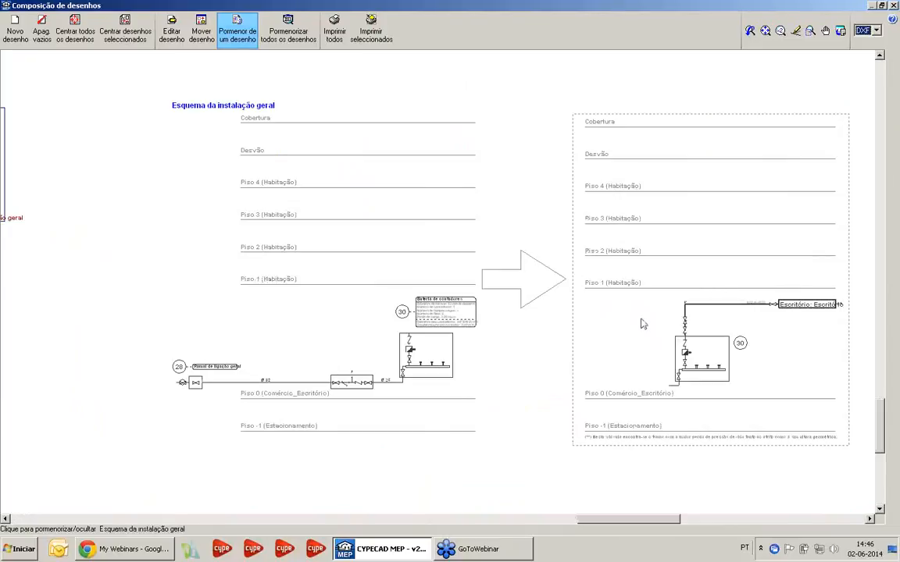
{"action": "left_click", "coordinate": [636, 326]}
{"action": "scroll", "coordinate": [630, 327], "scroll_direction": "down", "scroll_amount": 4}
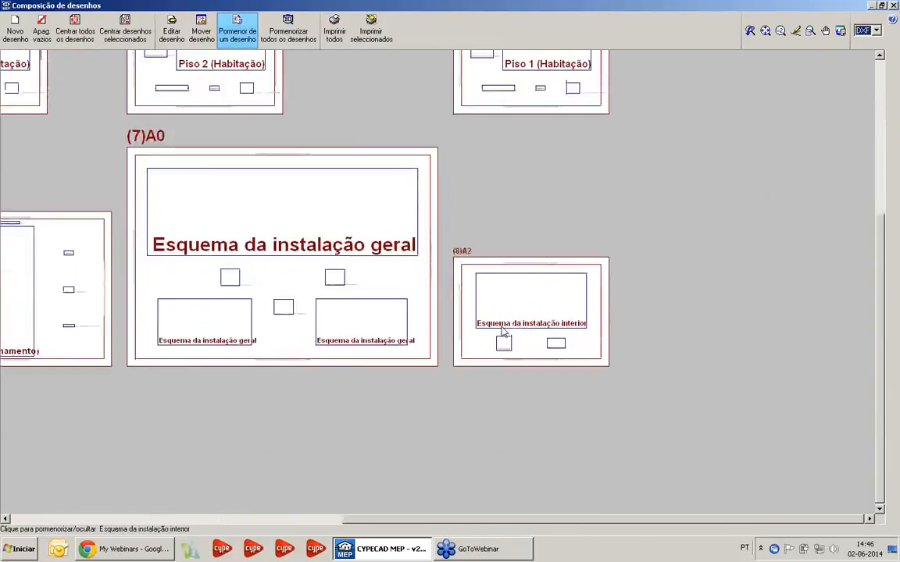
Show the Esquema da instalação interior on sheet 8 in detail and examine the Tipo IV dwelling's cold and hot water network
{"action": "scroll", "coordinate": [509, 315], "scroll_direction": "up", "scroll_amount": 3}
{"action": "scroll", "coordinate": [520, 311], "scroll_direction": "up", "scroll_amount": 2}
{"action": "left_click", "coordinate": [586, 288]}
{"action": "scroll", "coordinate": [584, 296], "scroll_direction": "up", "scroll_amount": 2}
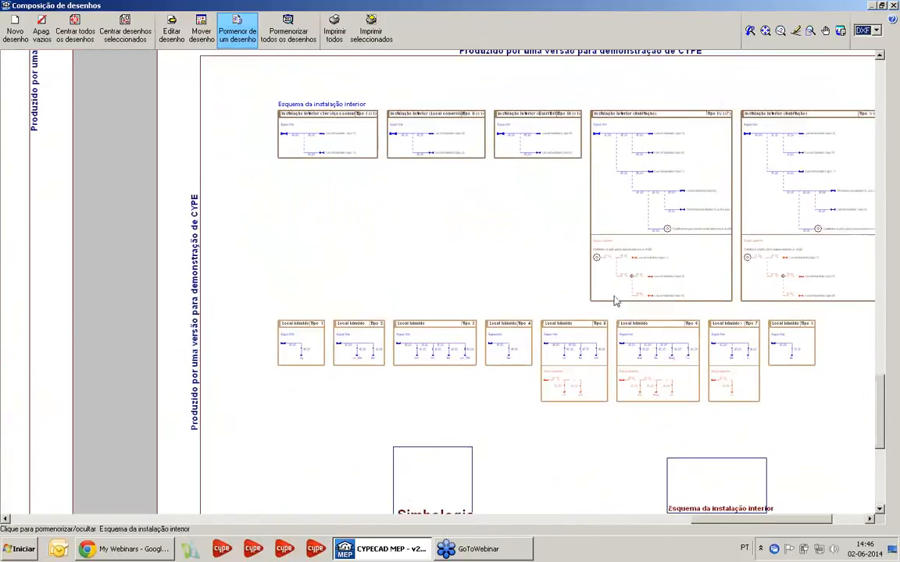
{"action": "scroll", "coordinate": [617, 301], "scroll_direction": "down", "scroll_amount": 2}
{"action": "scroll", "coordinate": [616, 199], "scroll_direction": "up", "scroll_amount": 2}
{"action": "scroll", "coordinate": [594, 198], "scroll_direction": "up", "scroll_amount": 2}
{"action": "mouse_move", "coordinate": [563, 235]}
{"action": "middle_mouse_down"}
{"action": "mouse_move", "coordinate": [515, 186]}
{"action": "mouse_move", "coordinate": [433, 164]}
{"action": "middle_mouse_up"}
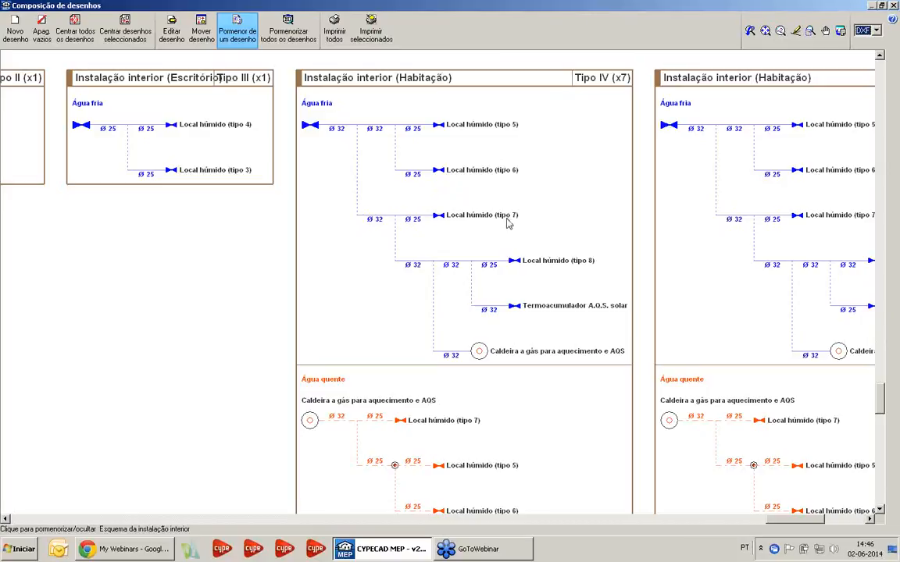
{"action": "scroll", "coordinate": [375, 125], "scroll_direction": "up", "scroll_amount": 2}
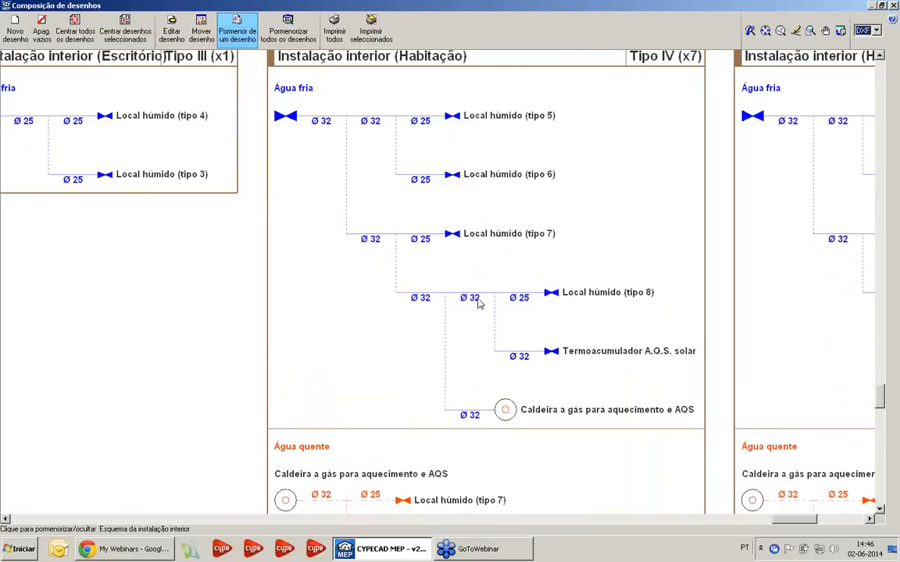
{"action": "middle_click_drag", "start_coordinate": [501, 361], "coordinate": [469, 288]}
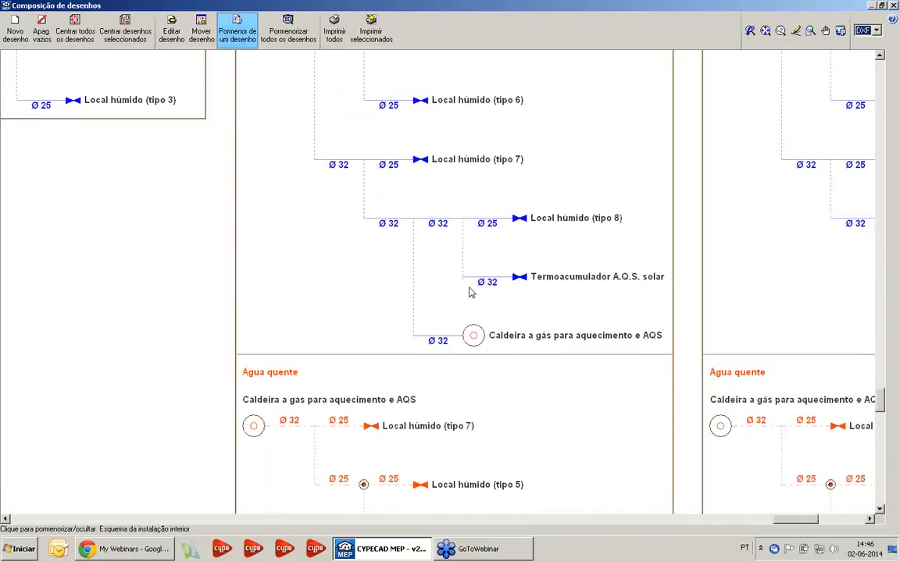
{"action": "scroll", "coordinate": [469, 291], "scroll_direction": "down", "scroll_amount": 1}
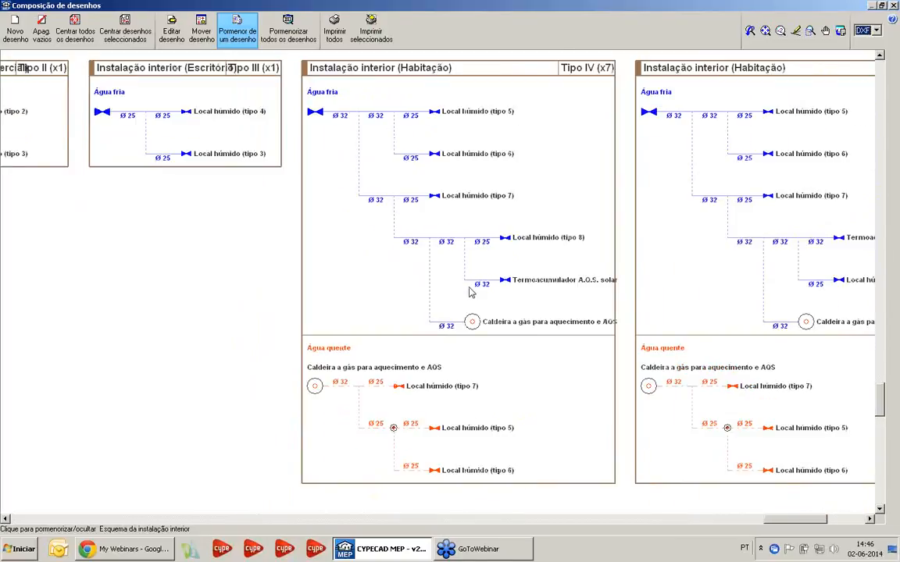
Examine the Tipo V dwelling's interior installation scheme beside Tipo IV, and collapse the drawing's detail
{"action": "middle_click_drag", "start_coordinate": [551, 252], "coordinate": [450, 307]}
{"action": "mouse_move", "coordinate": [660, 268]}
{"action": "middle_mouse_down"}
{"action": "mouse_move", "coordinate": [630, 275]}
{"action": "mouse_move", "coordinate": [544, 260]}
{"action": "mouse_move", "coordinate": [499, 221]}
{"action": "mouse_move", "coordinate": [507, 236]}
{"action": "middle_mouse_up"}
{"action": "scroll", "coordinate": [579, 260], "scroll_direction": "up", "scroll_amount": 1}
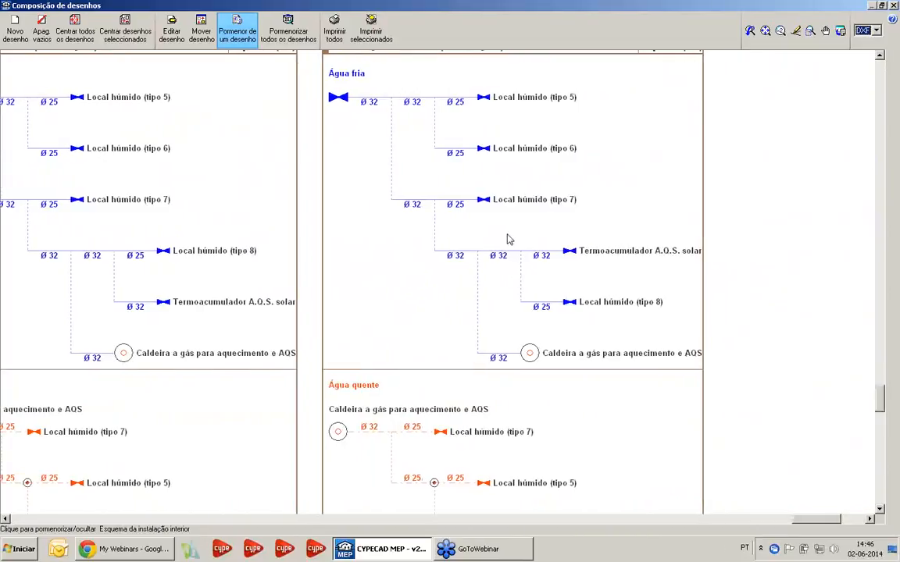
{"action": "scroll", "coordinate": [508, 236], "scroll_direction": "up", "scroll_amount": 1}
{"action": "scroll", "coordinate": [507, 239], "scroll_direction": "down", "scroll_amount": 2}
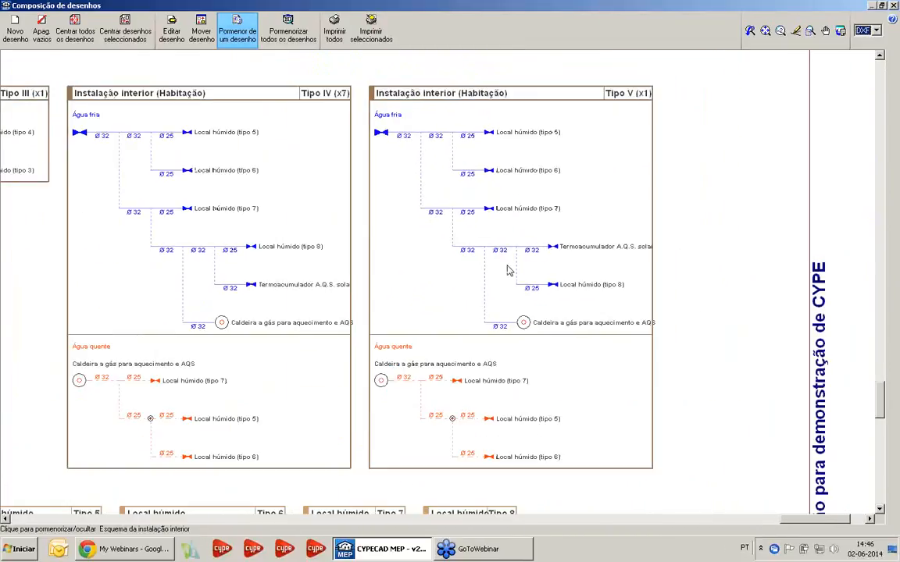
{"action": "scroll", "coordinate": [500, 273], "scroll_direction": "down", "scroll_amount": 5}
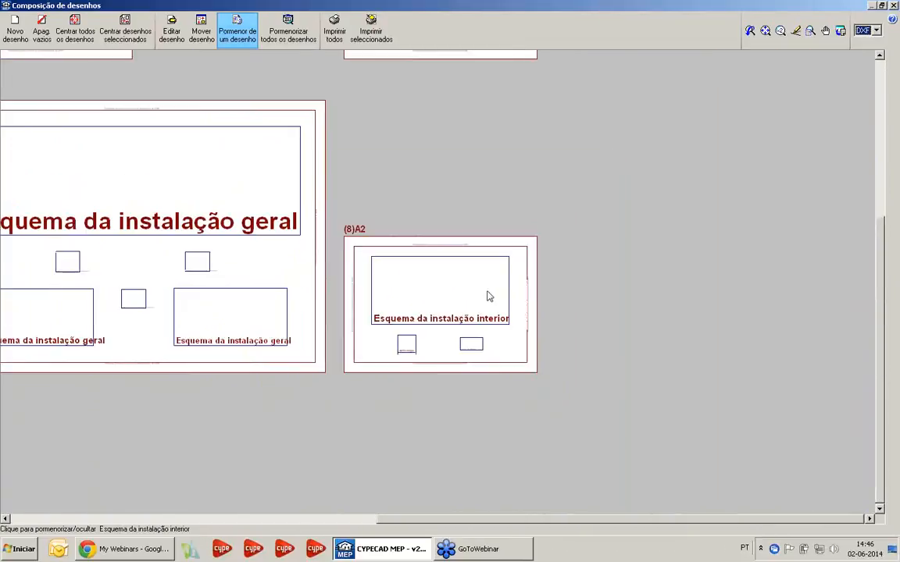
Close the drawing composition and the project drawings dialog, returning to the Piso 1 (Habitação) plan
{"action": "middle_click_drag", "start_coordinate": [453, 282], "coordinate": [490, 302]}
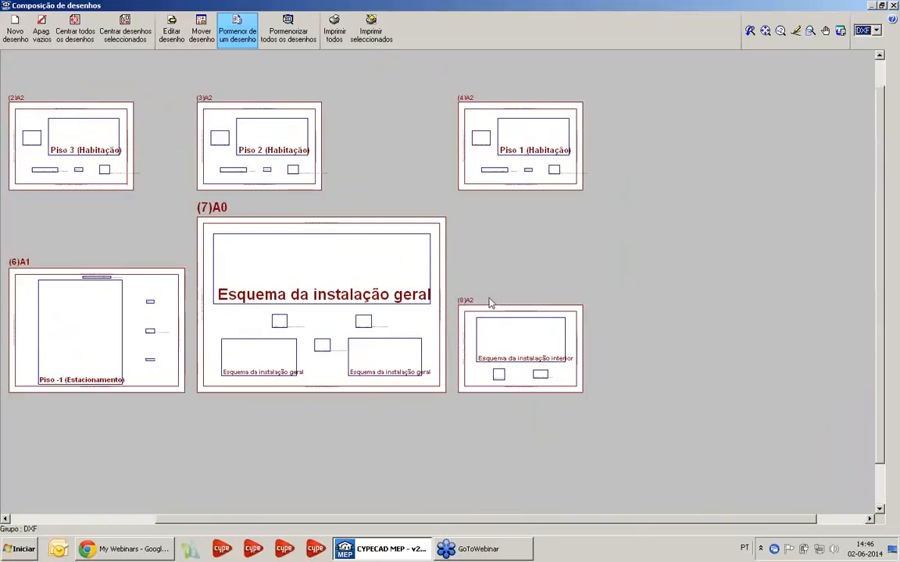
{"action": "left_click", "coordinate": [338, 33]}
{"action": "left_click", "coordinate": [891, 6]}
{"action": "left_click", "coordinate": [663, 110]}
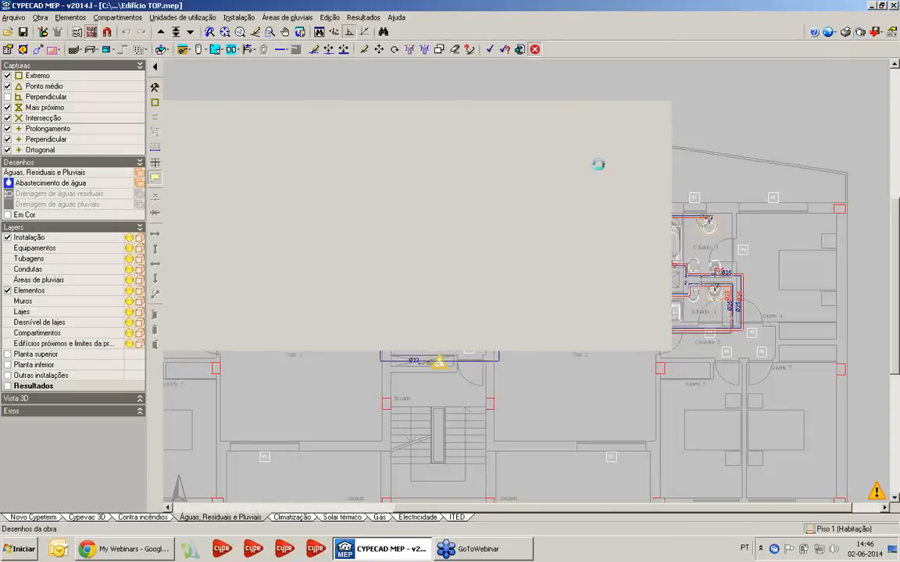
{"action": "scroll", "coordinate": [586, 172], "scroll_direction": "down", "scroll_amount": 3}
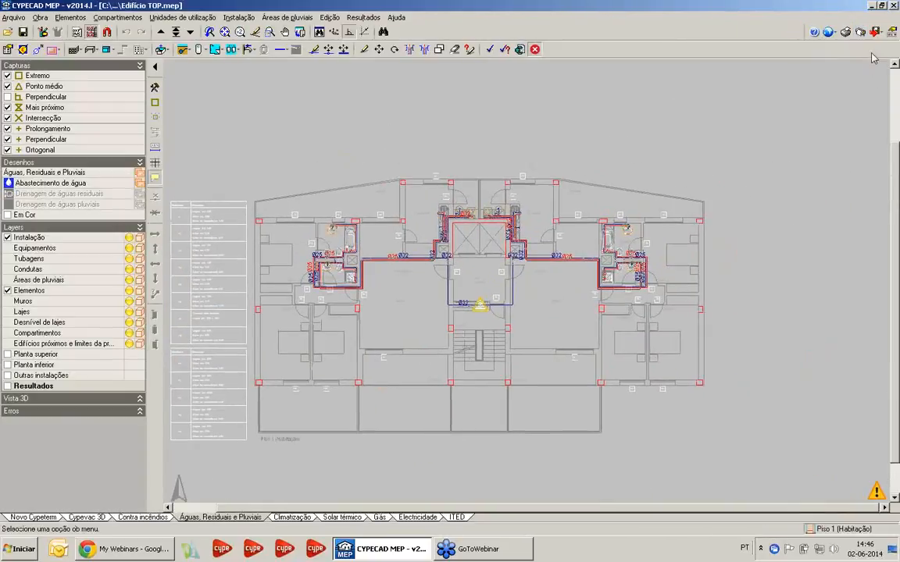
Look through the available export formats, including Arquimedes, and dismiss the list without exporting
{"action": "left_click", "coordinate": [875, 31]}
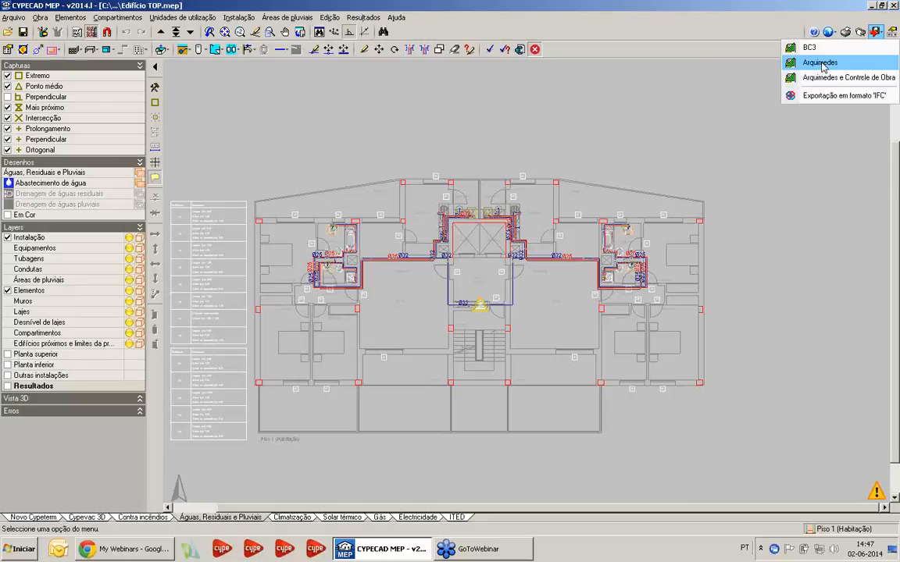
{"action": "key", "text": "Escape"}
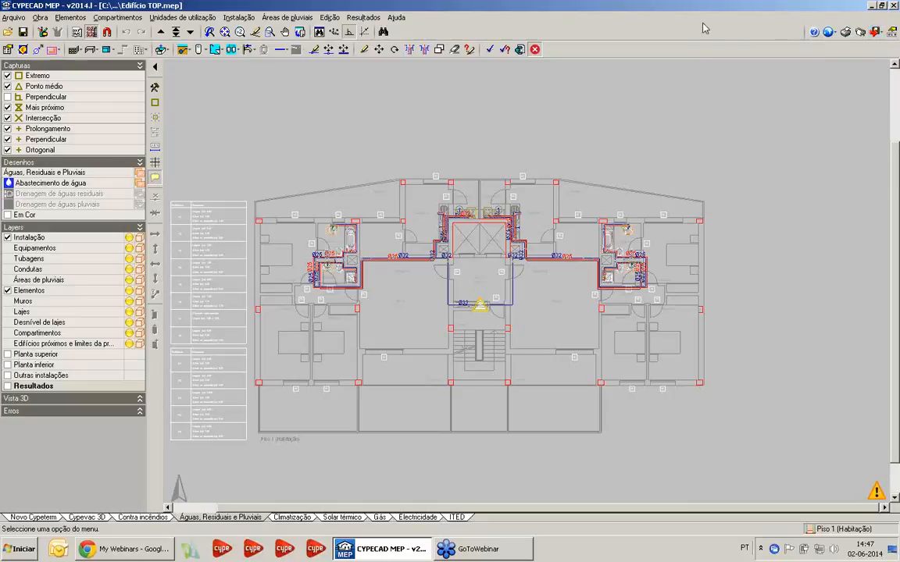